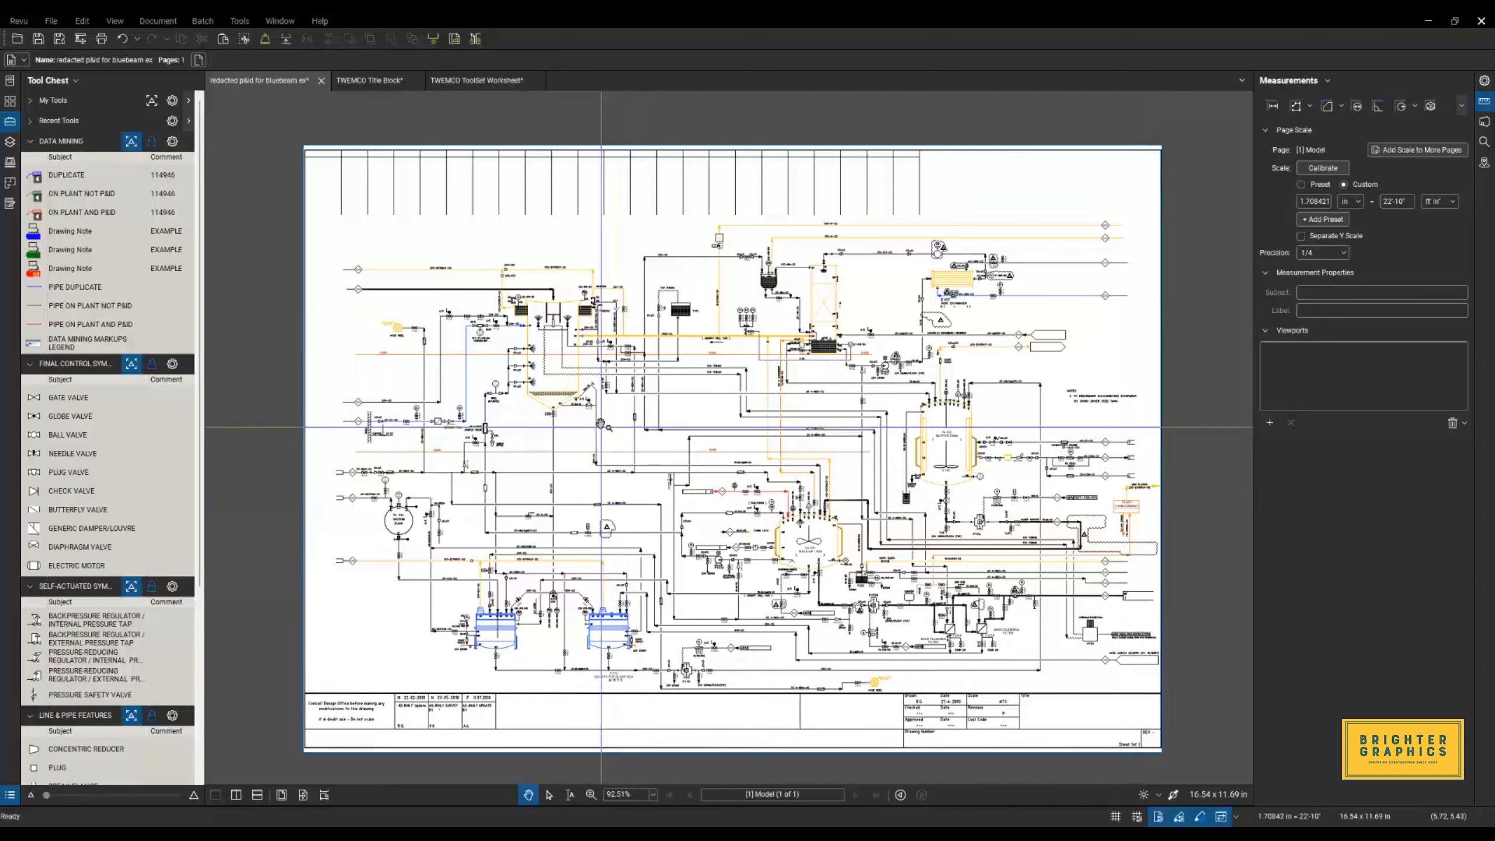
Place ON PLANT AND P&ID callouts from the DATA MINING tool set on FV120, H101, NV102 and FV124.
scroll(406, 278, up, 3)
scroll(407, 278, up, 1)
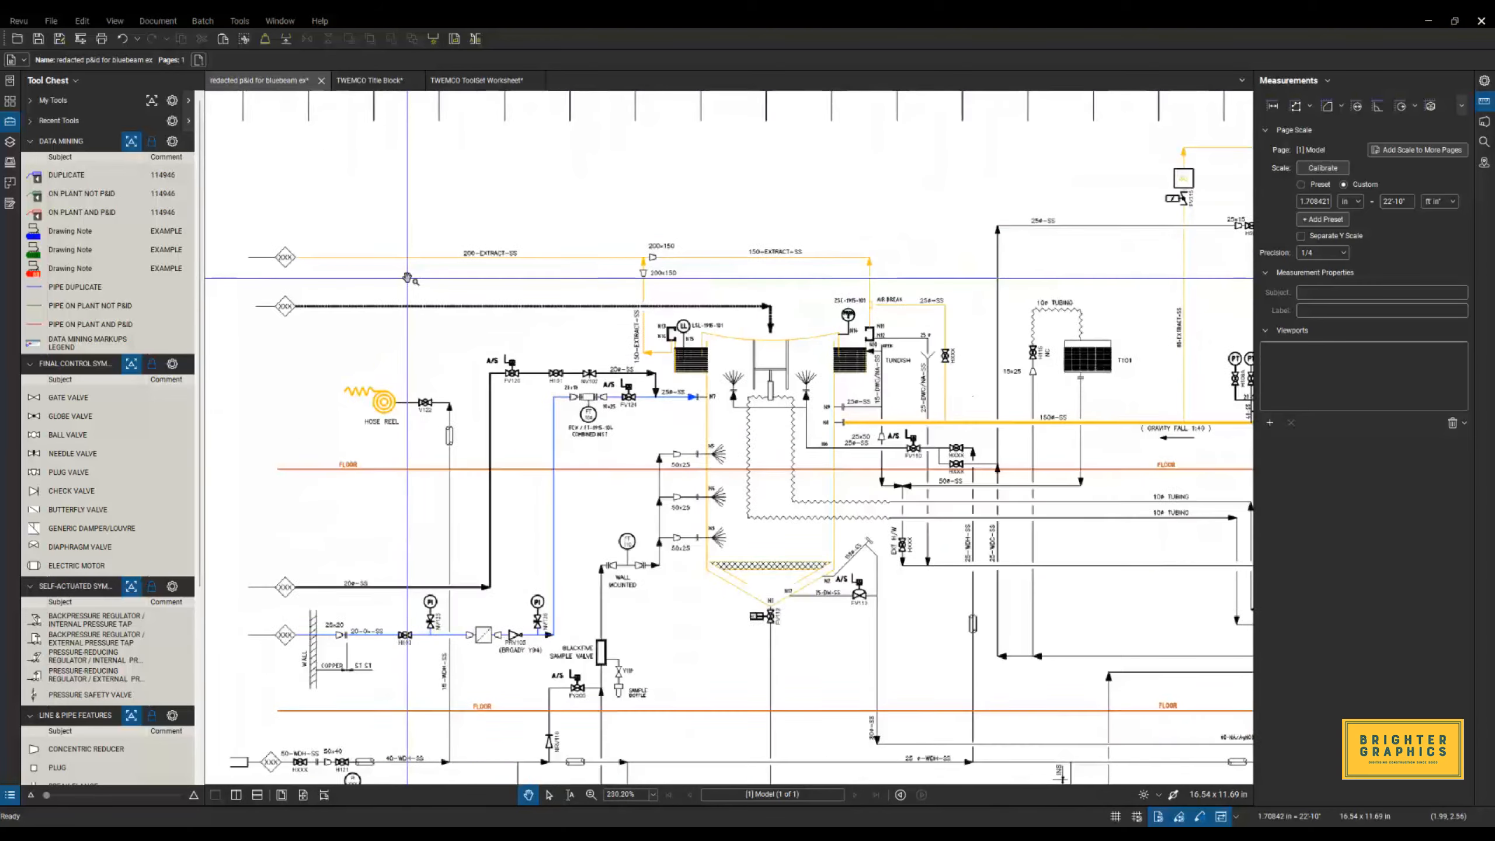
scroll(447, 329, up, 2)
drag(448, 329, 477, 342)
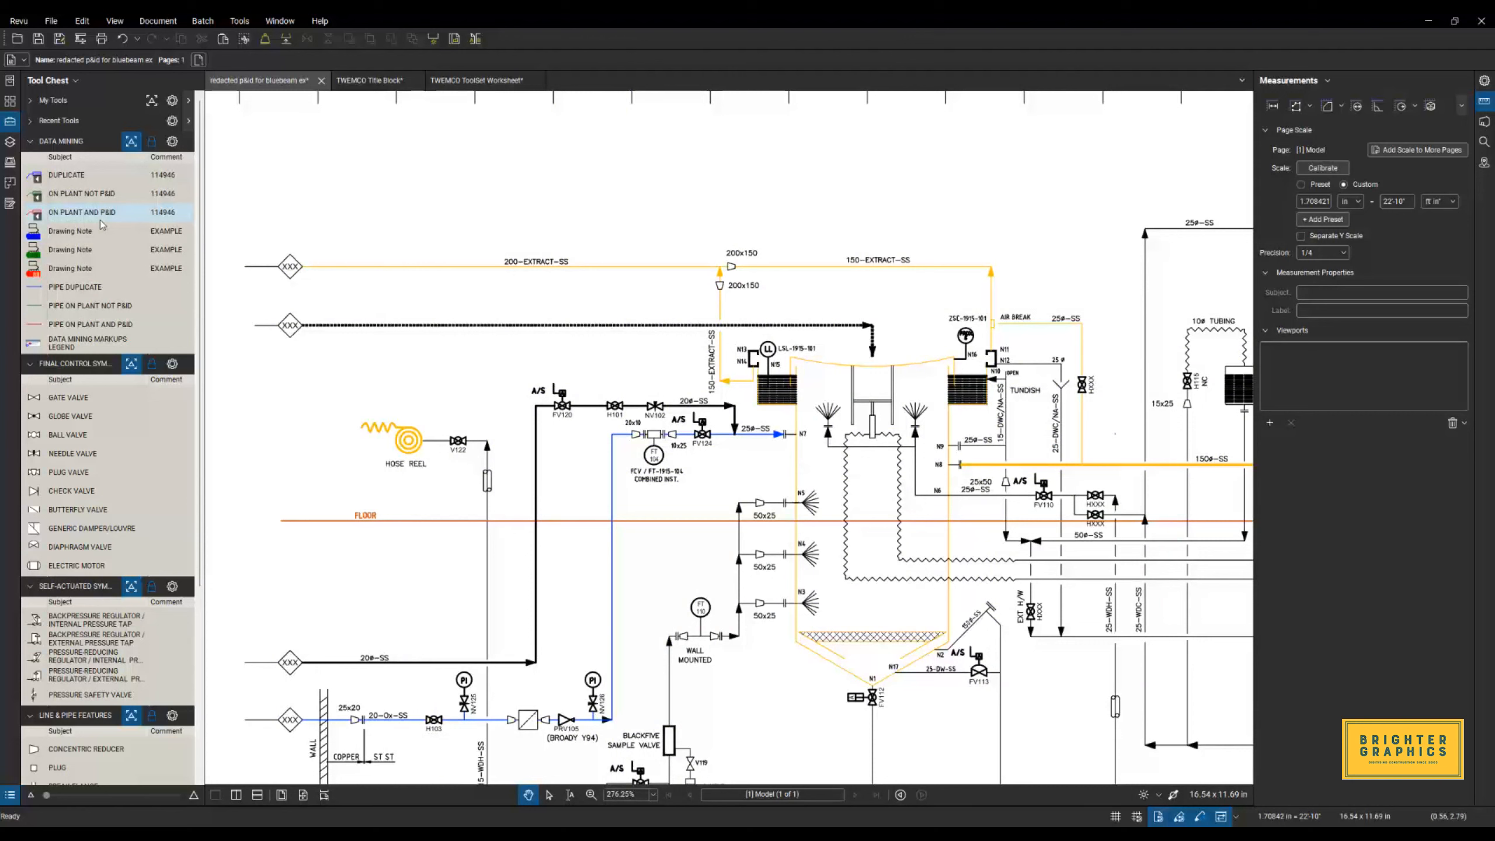
click(67, 218)
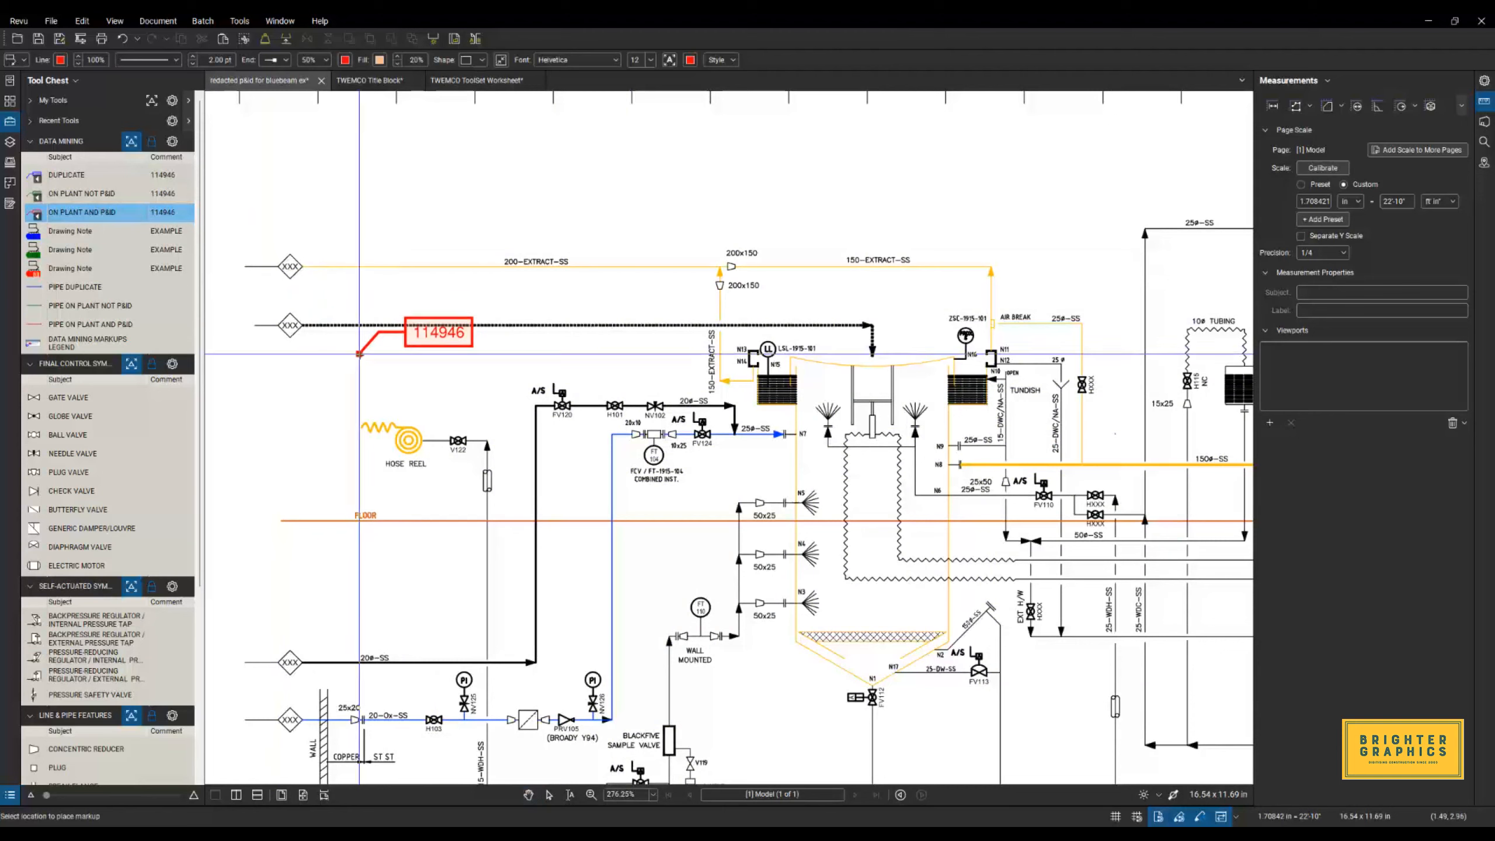
click(551, 392)
click(603, 401)
click(651, 403)
click(702, 422)
Place further ON PLANT AND P&ID callouts on the combined instrument, V122, the hose reel and the three spray nozzles.
click(646, 434)
click(445, 440)
click(392, 434)
click(793, 504)
click(794, 554)
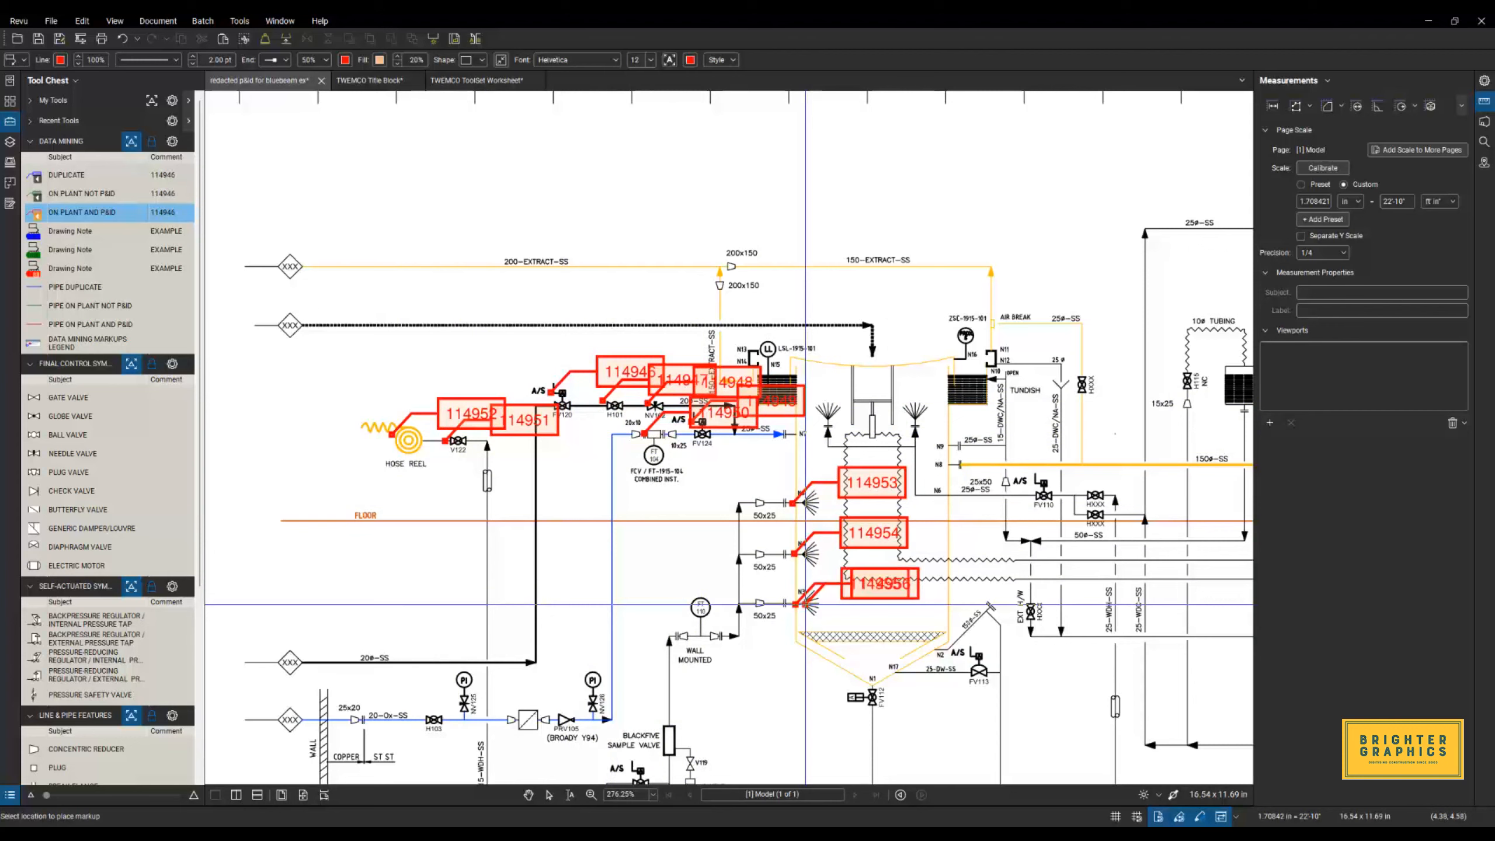
key(Escape)
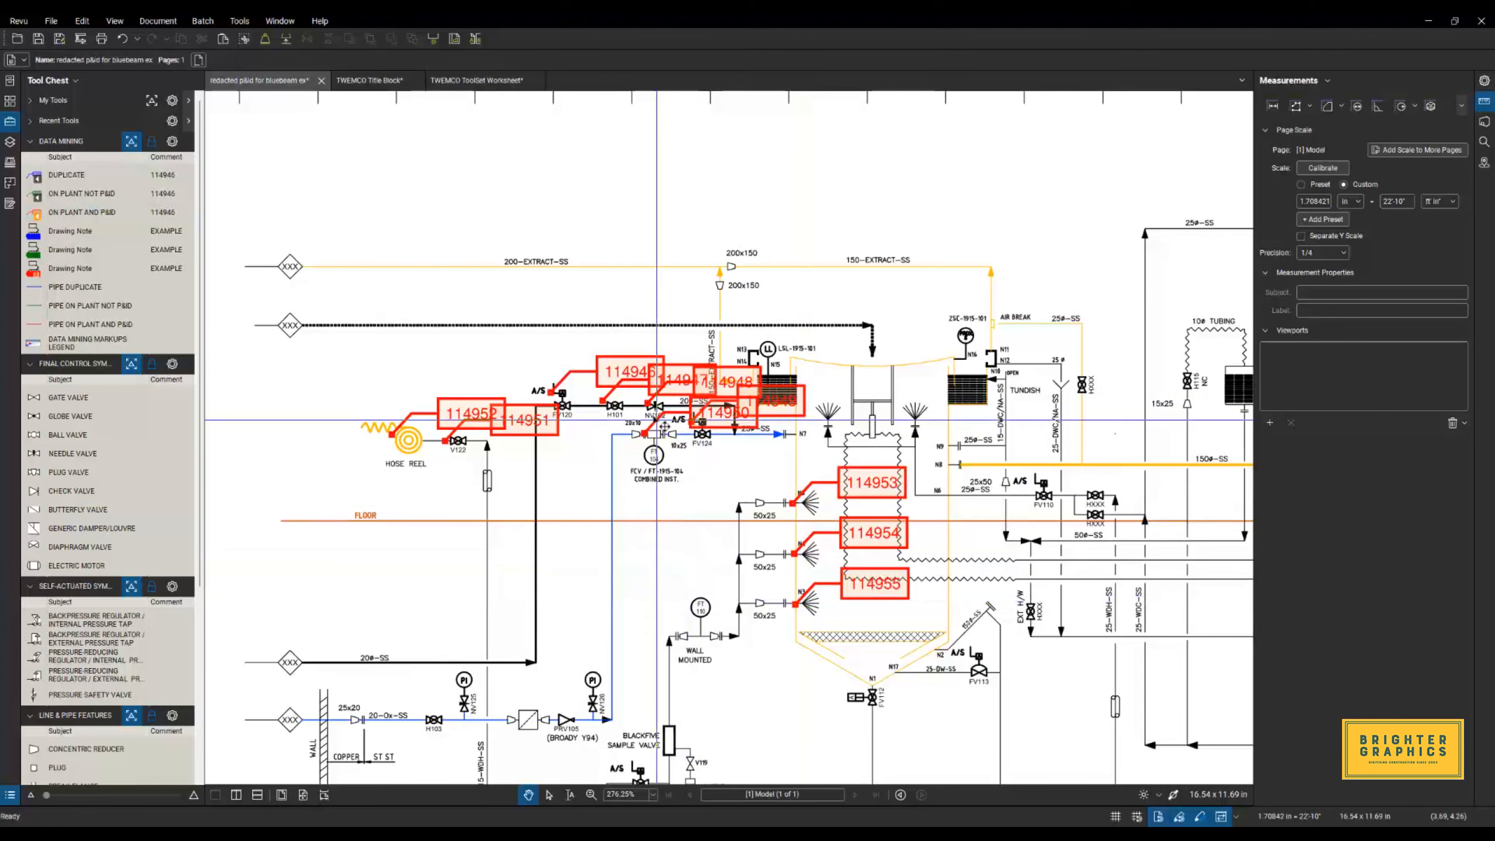
Move callouts 114946, 114947 and 114948 into the clear space above their valves so they stop overlapping.
scroll(490, 353, up, 3)
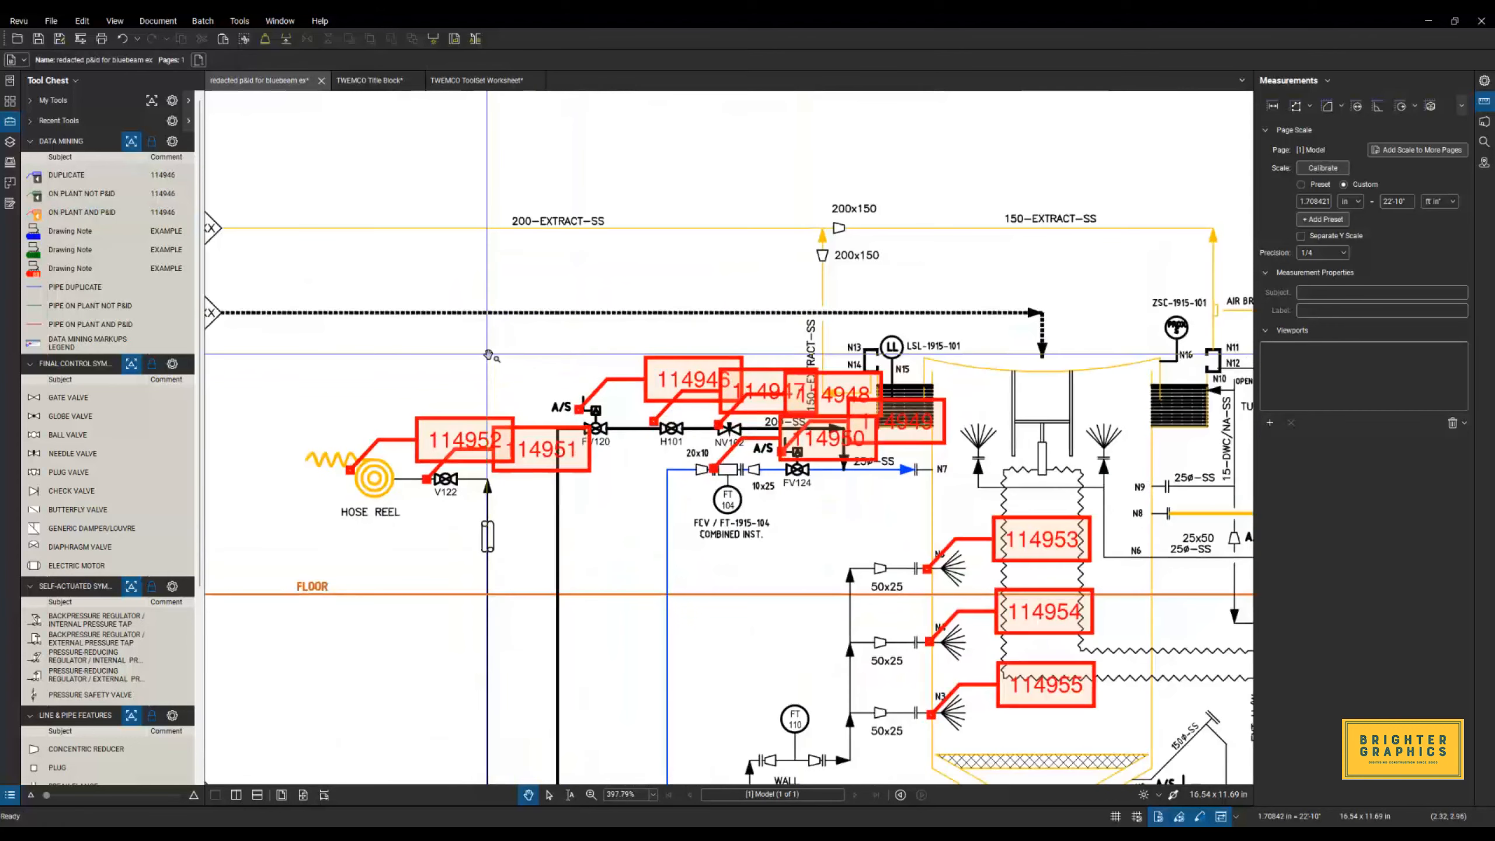
click(681, 384)
drag(669, 376, 424, 359)
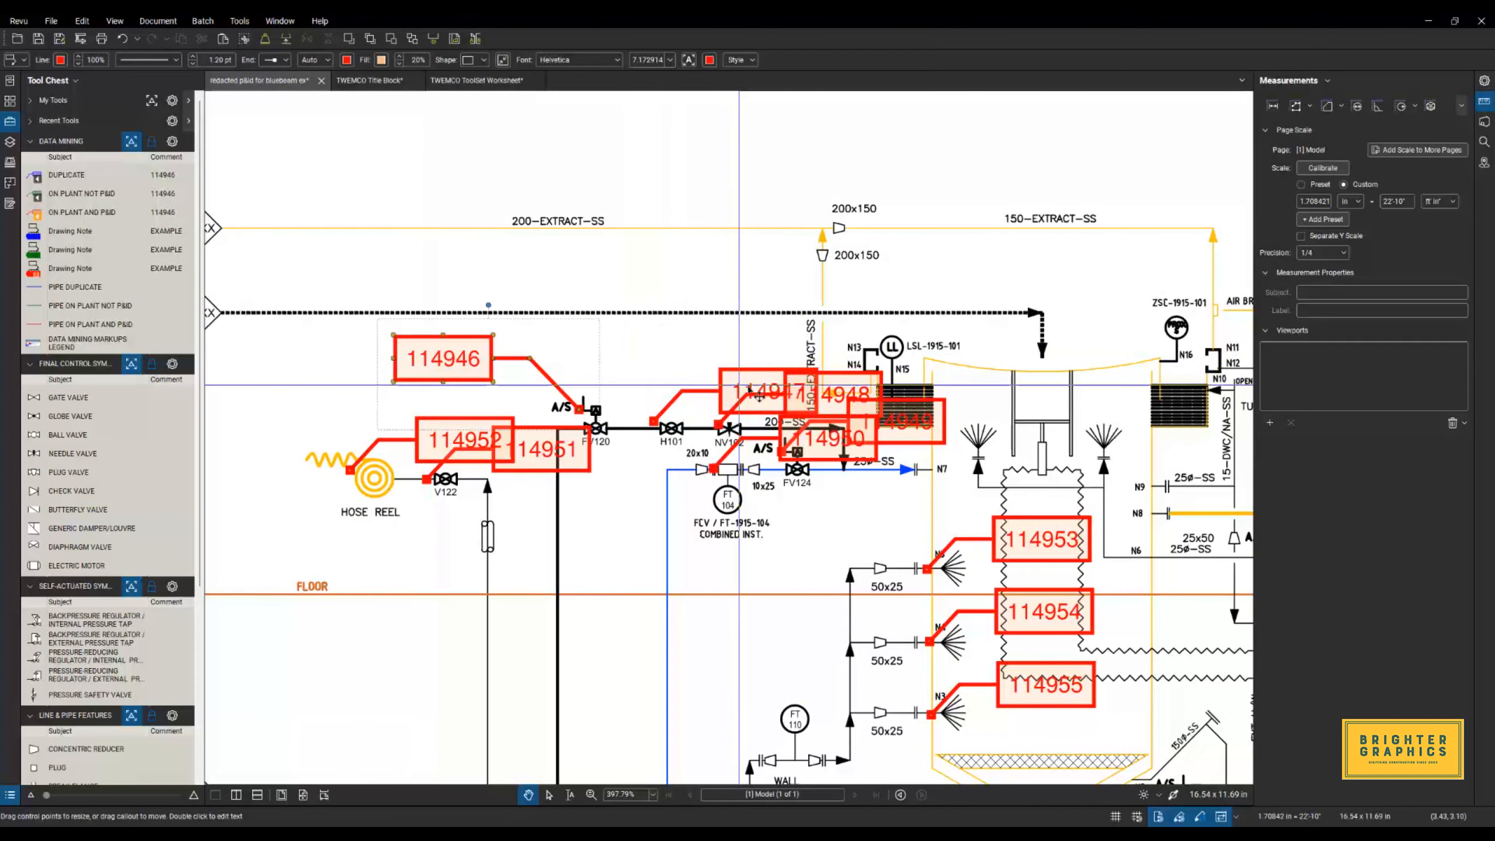
click(742, 382)
drag(743, 382, 499, 295)
key(shift+v)
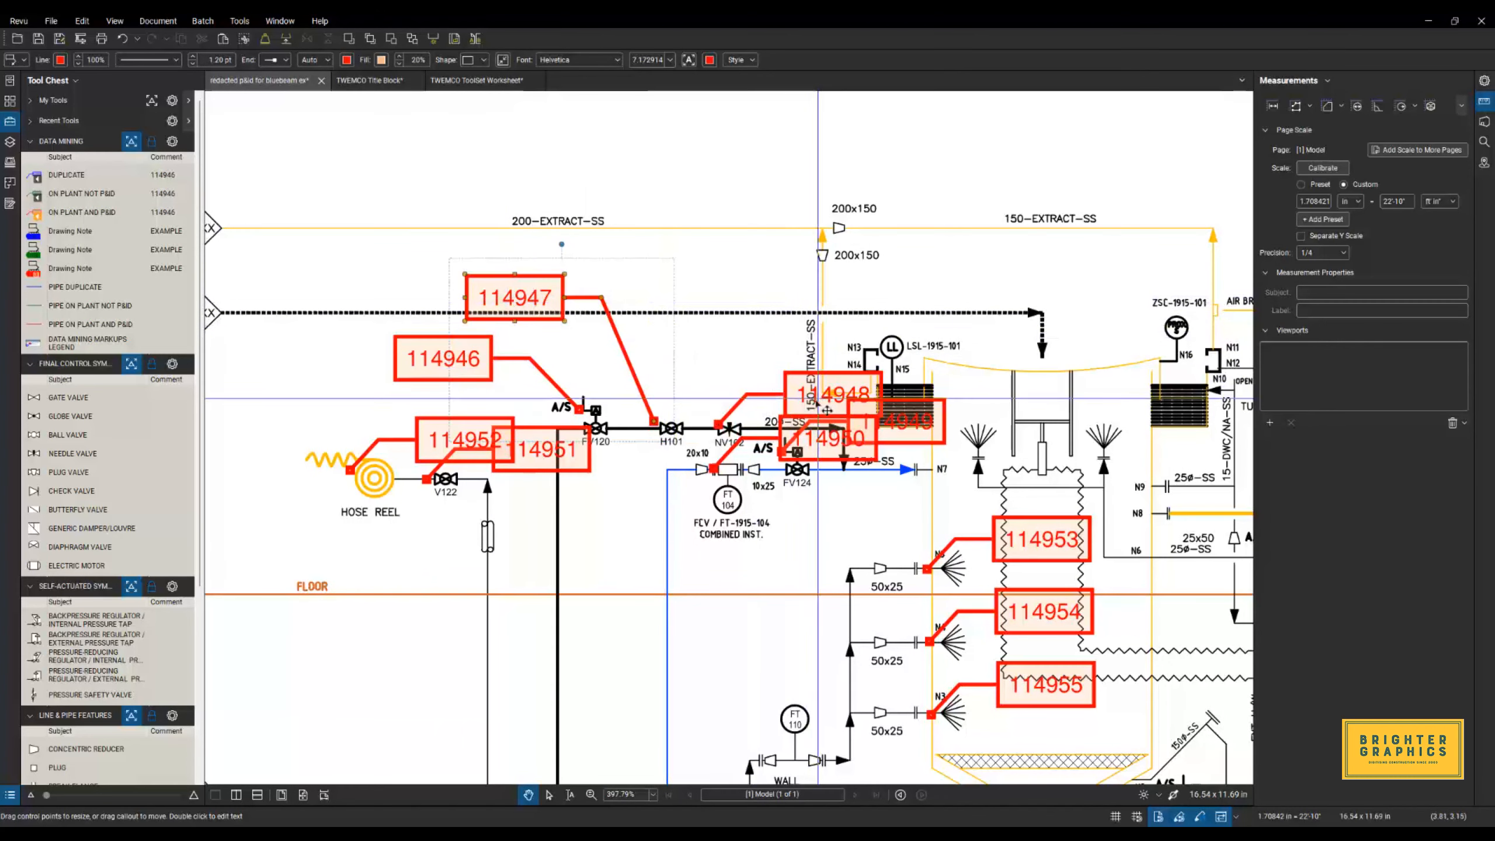
click(796, 380)
drag(796, 380, 676, 286)
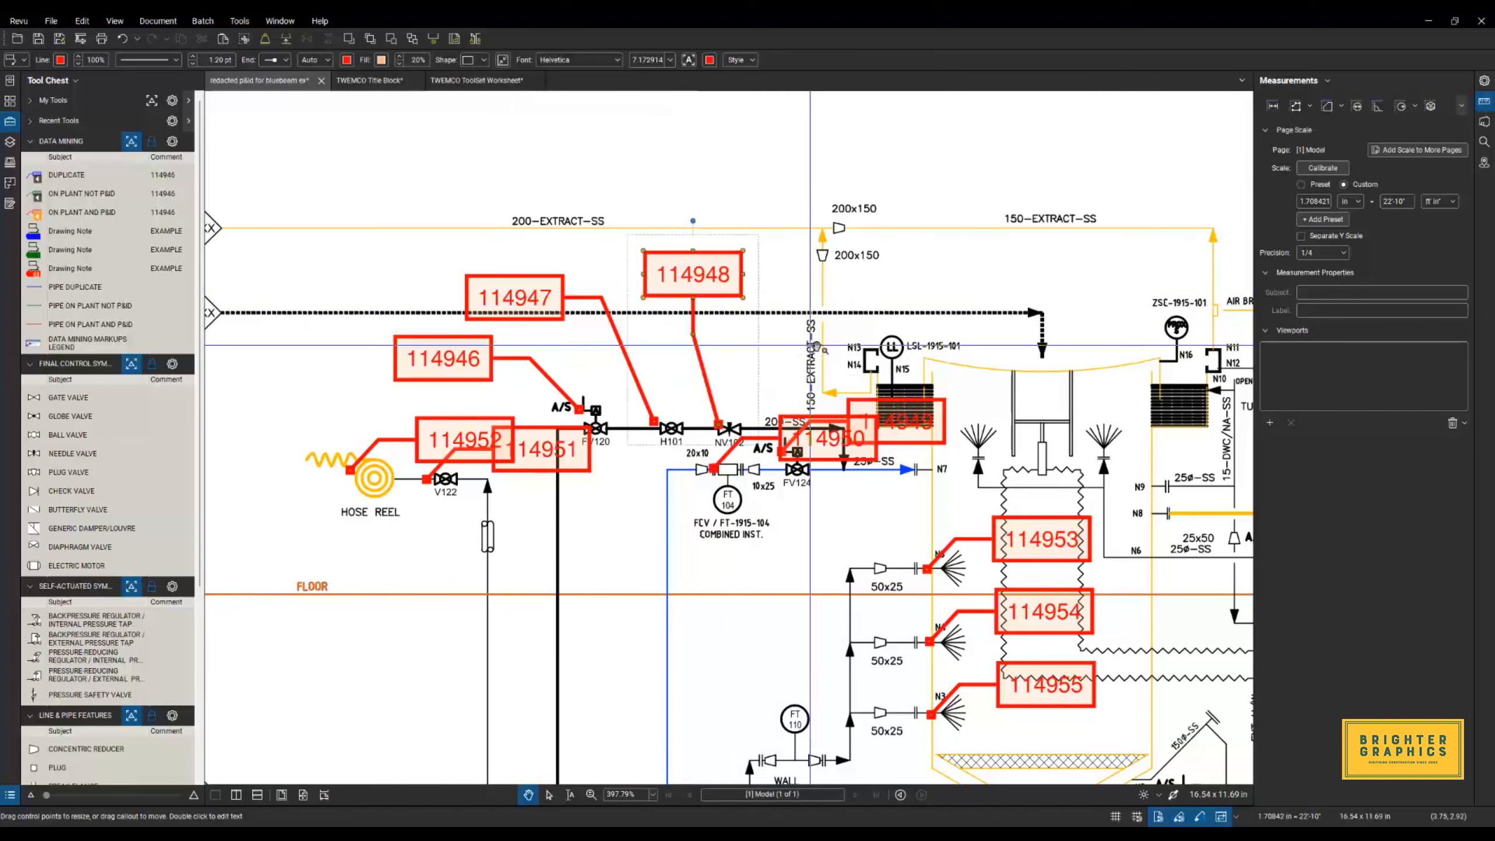
Spread out callouts 114949 to 114952 around FV124, the combined instrument, V122 and the hose reel, clear of the symbols.
drag(919, 438, 974, 273)
drag(942, 335, 868, 283)
drag(827, 439, 602, 597)
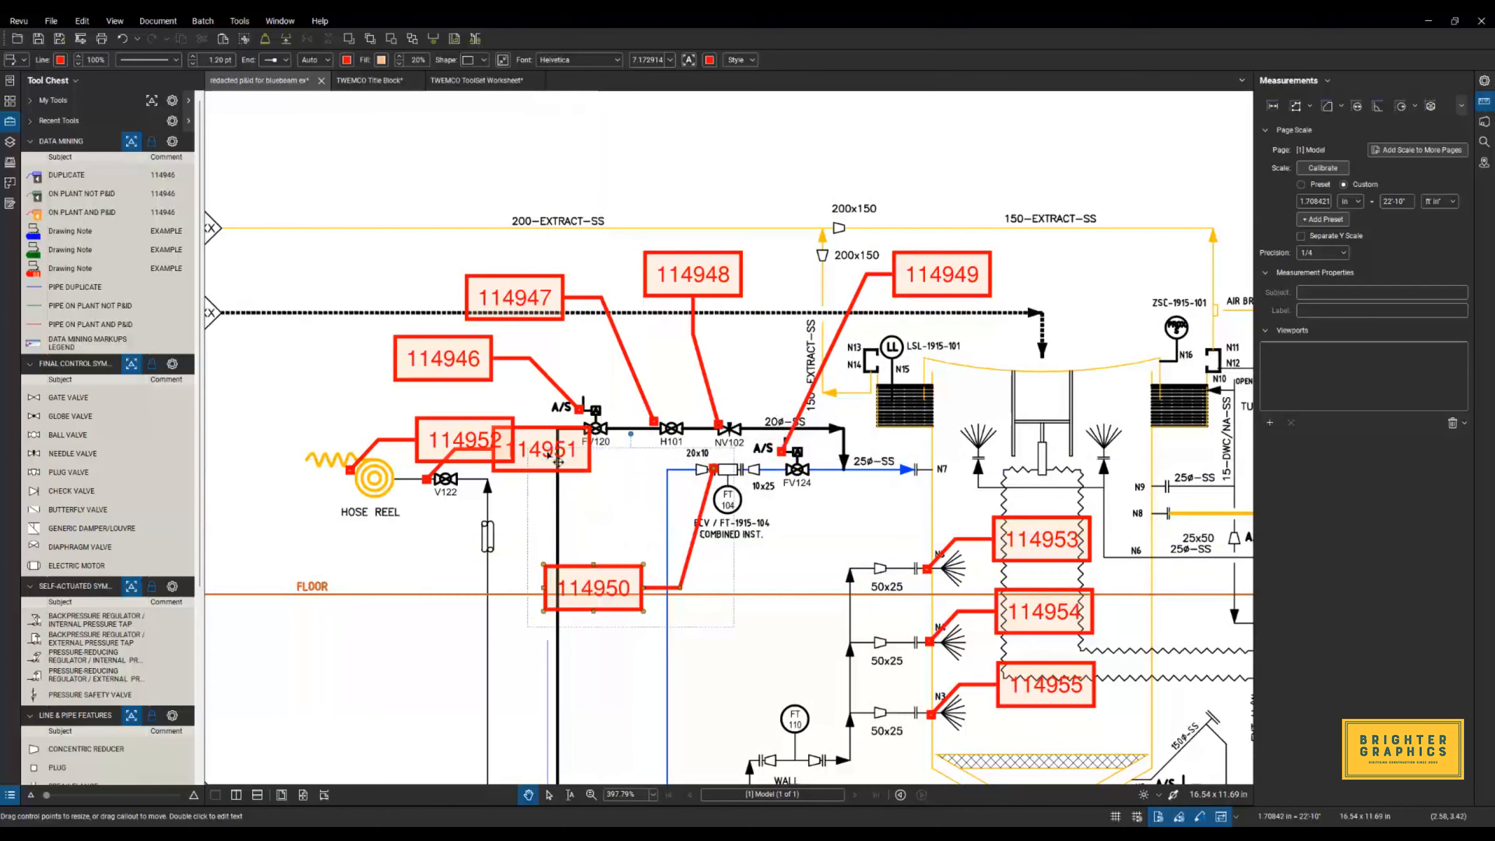
drag(536, 465, 406, 599)
drag(450, 440, 290, 422)
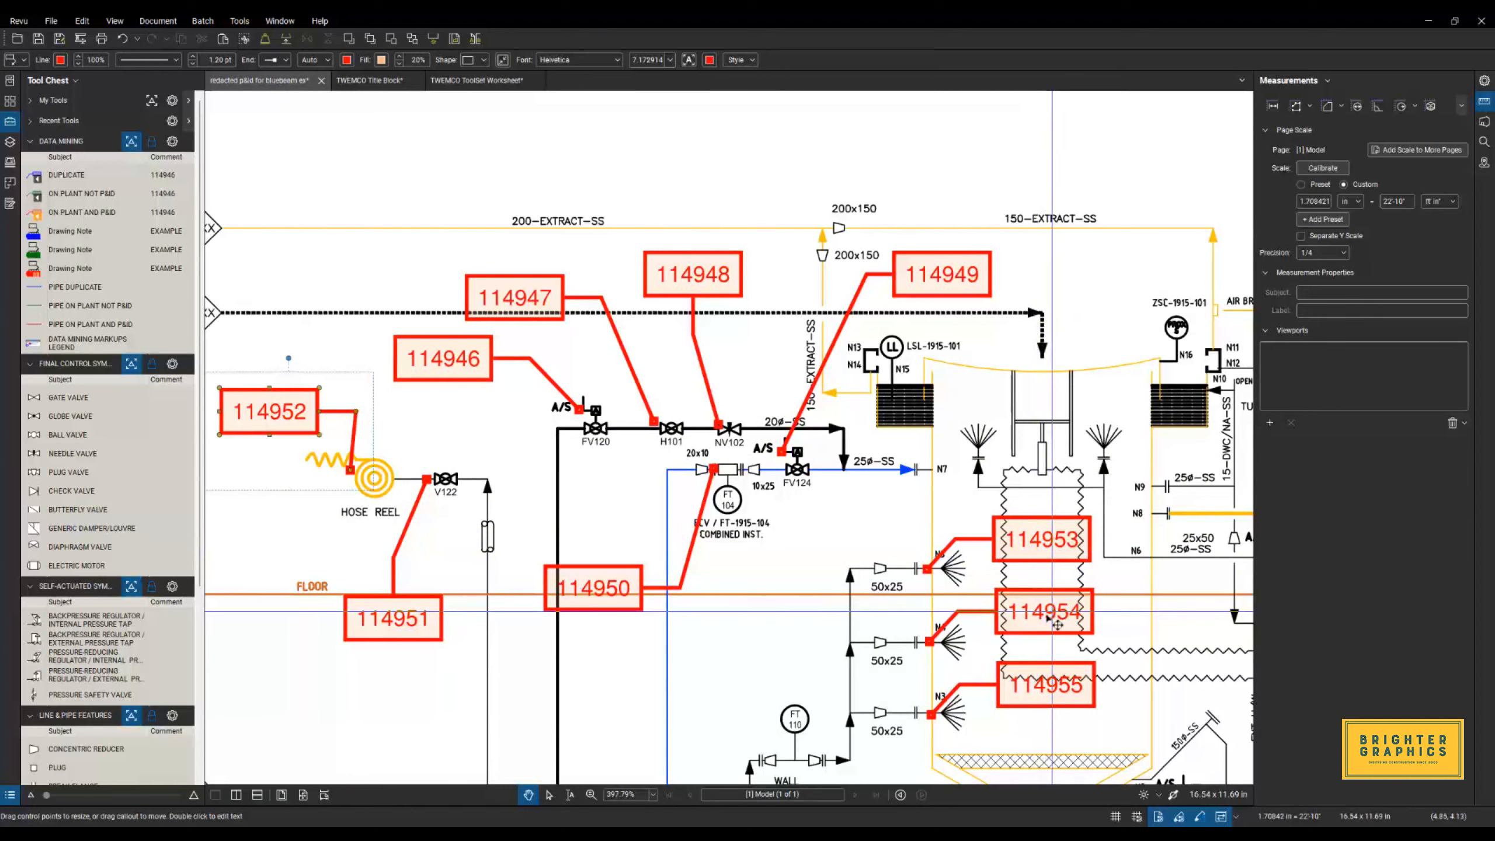
Show the Markups List, view the Status options for the hose reel callout, and hide the list.
drag(714, 804, 718, 641)
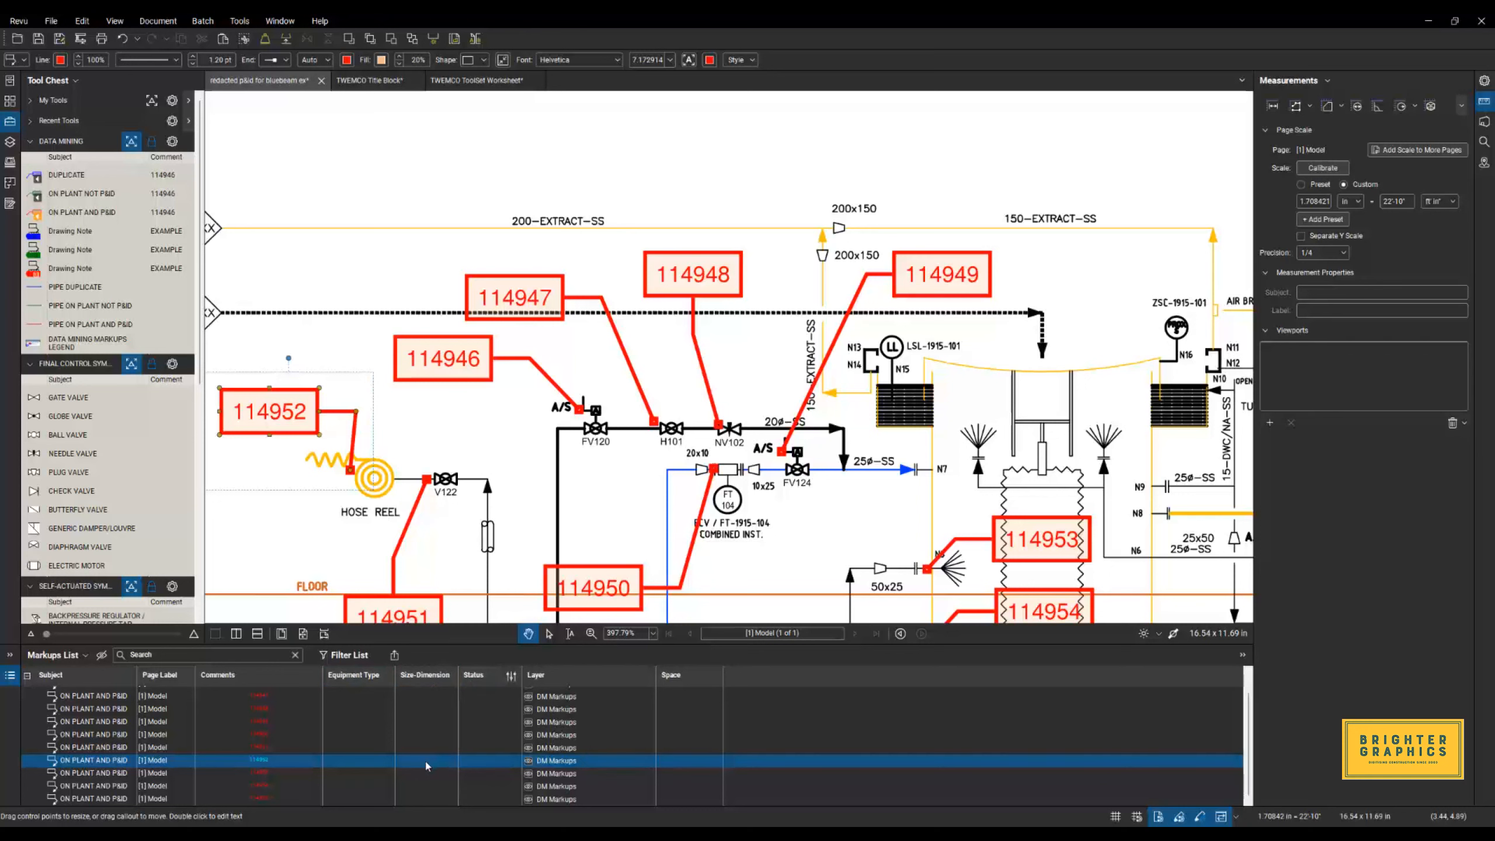
click(497, 759)
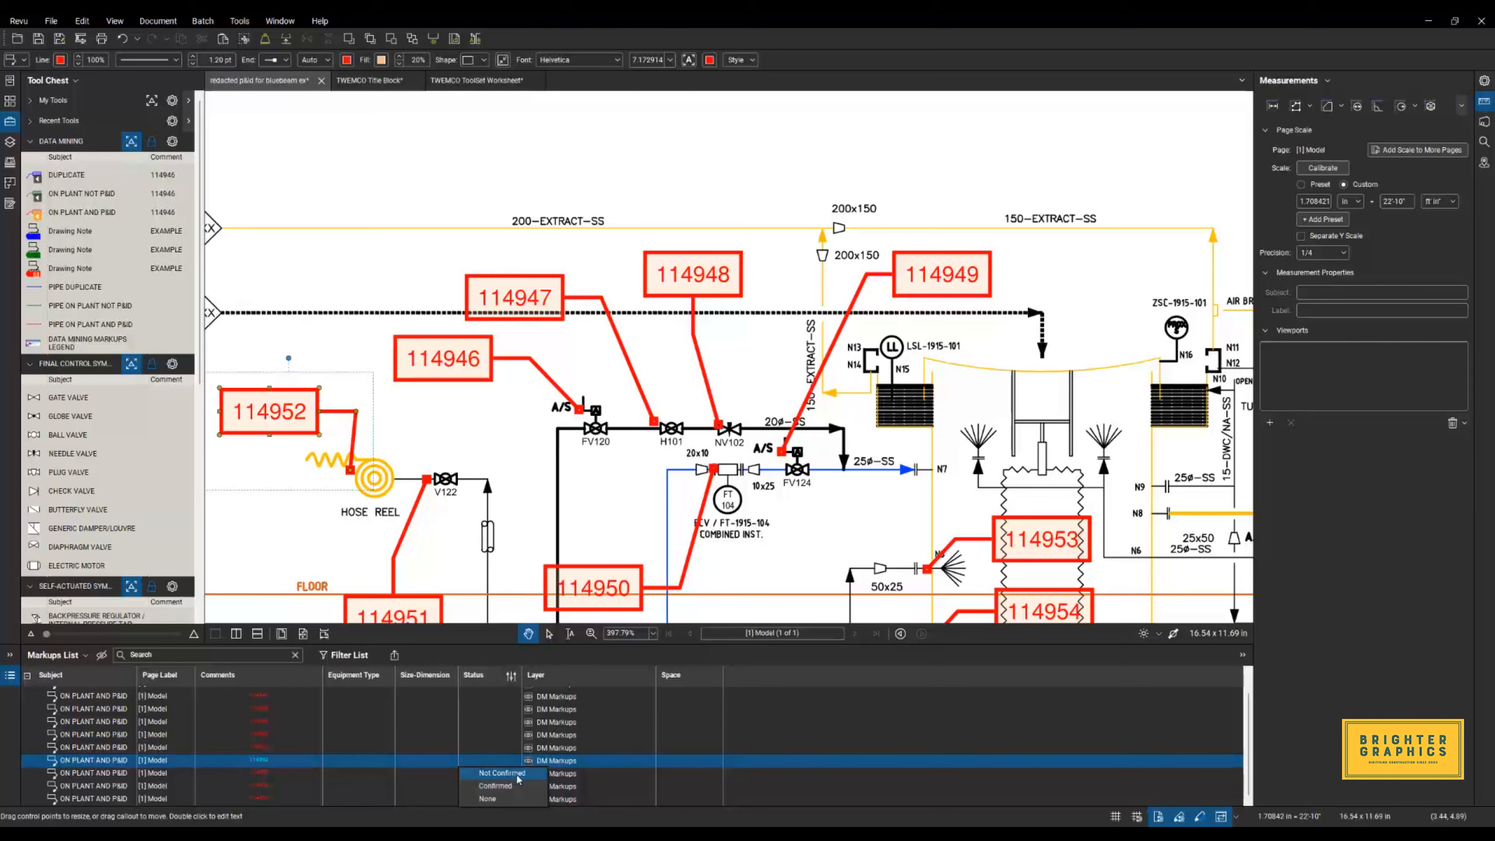
double_click(504, 646)
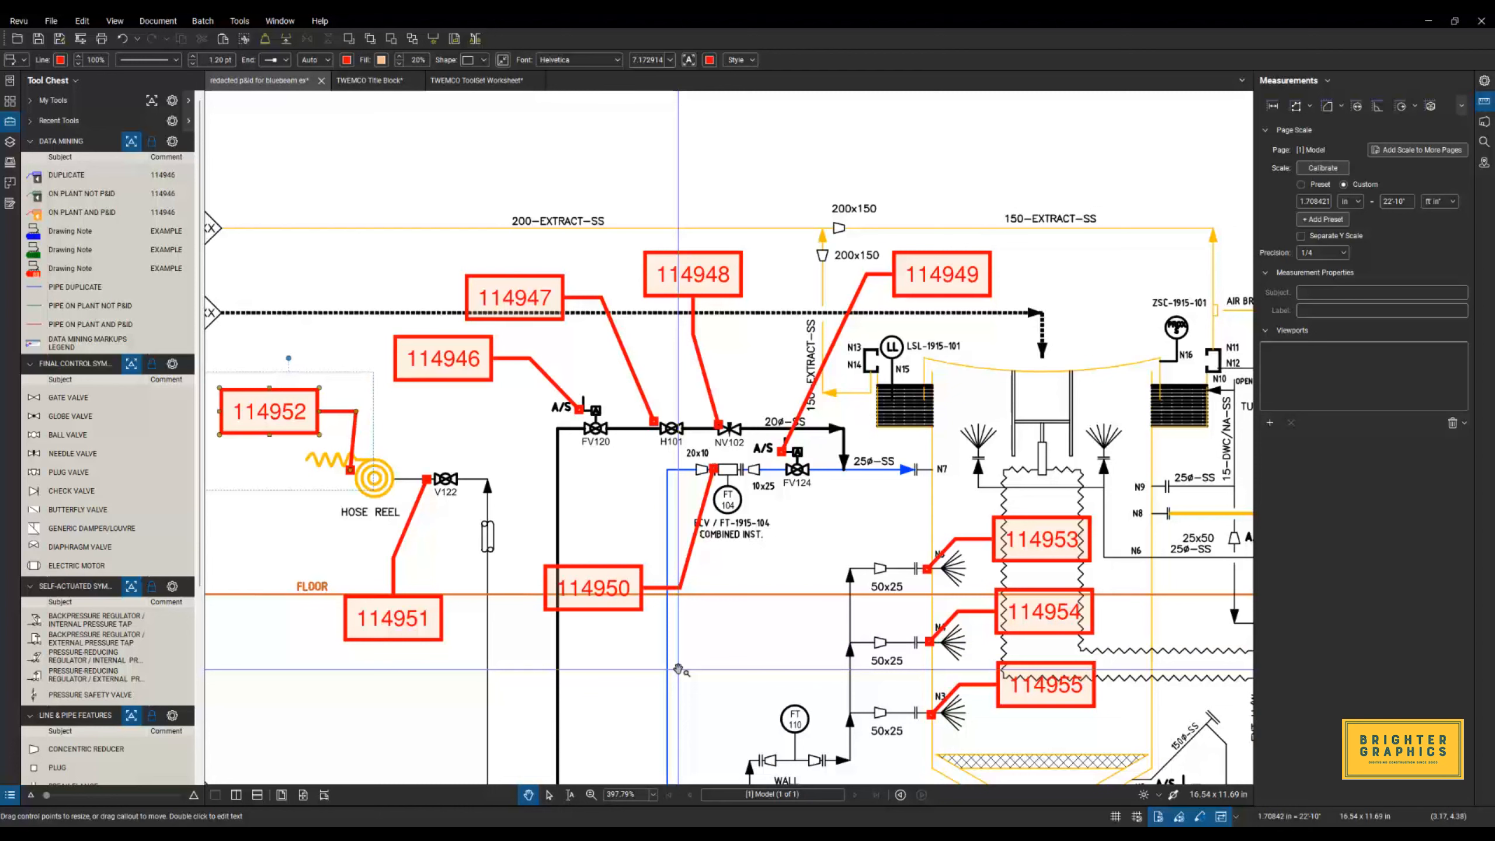
click(679, 670)
Draw an ellipse about 0.70 by 0.30 inches in the blank area above the 200-EXTRACT-SS line.
scroll(678, 669, down, 3)
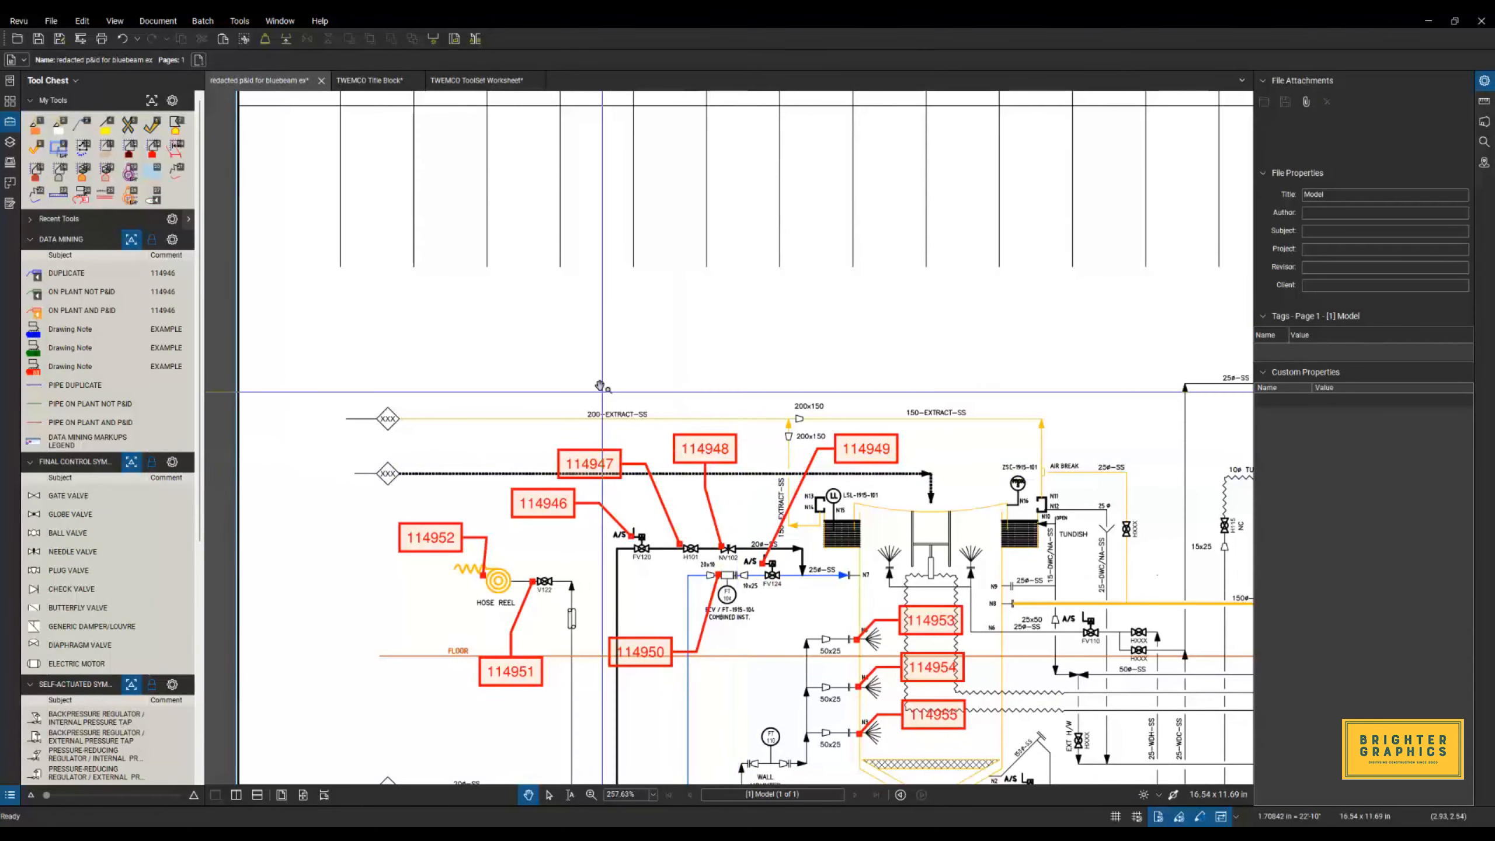
scroll(588, 406, up, 2)
scroll(578, 411, up, 4)
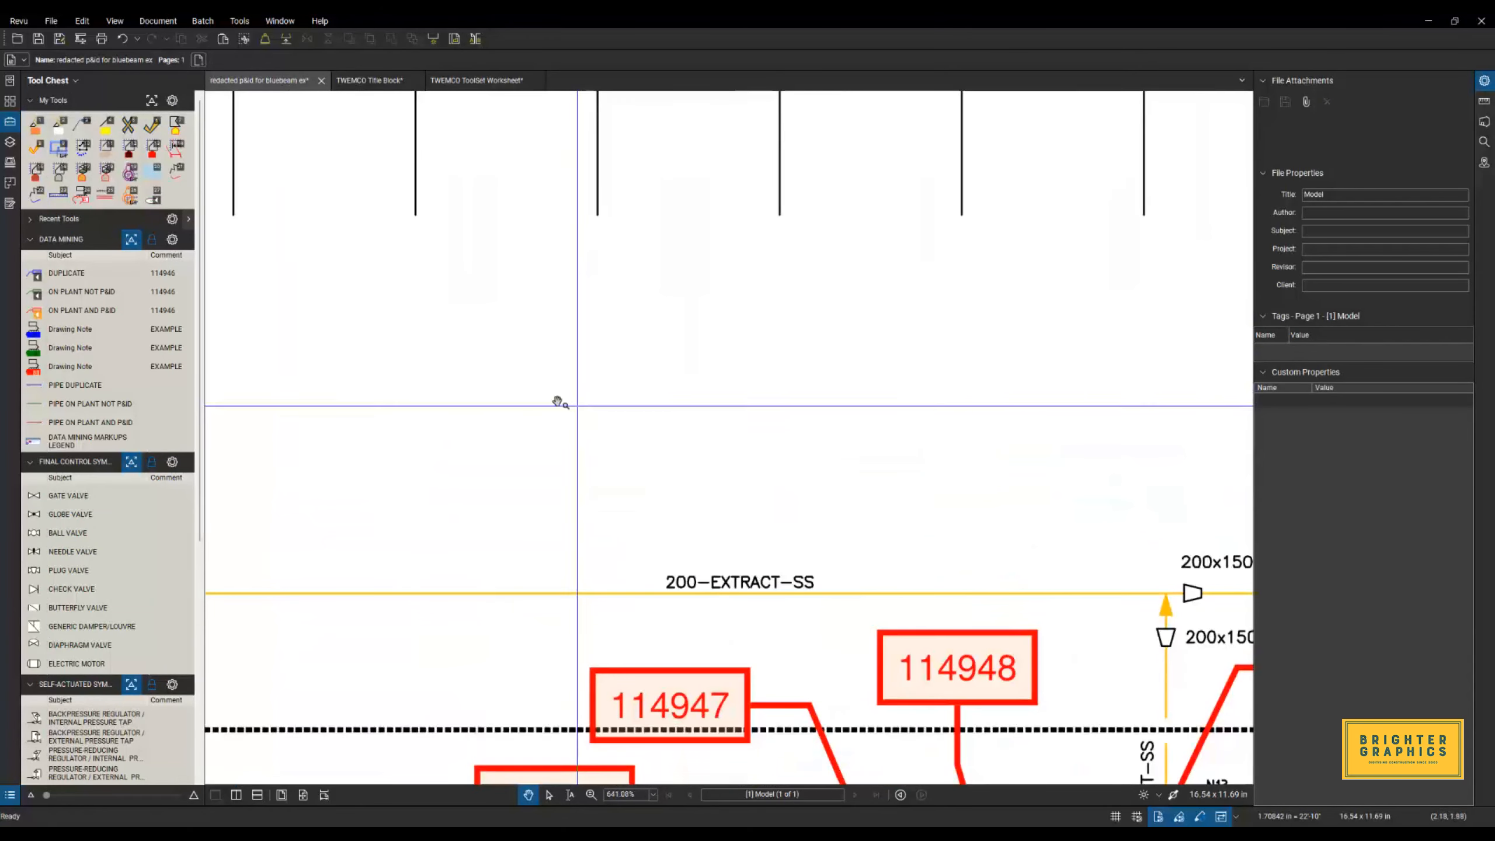
click(239, 20)
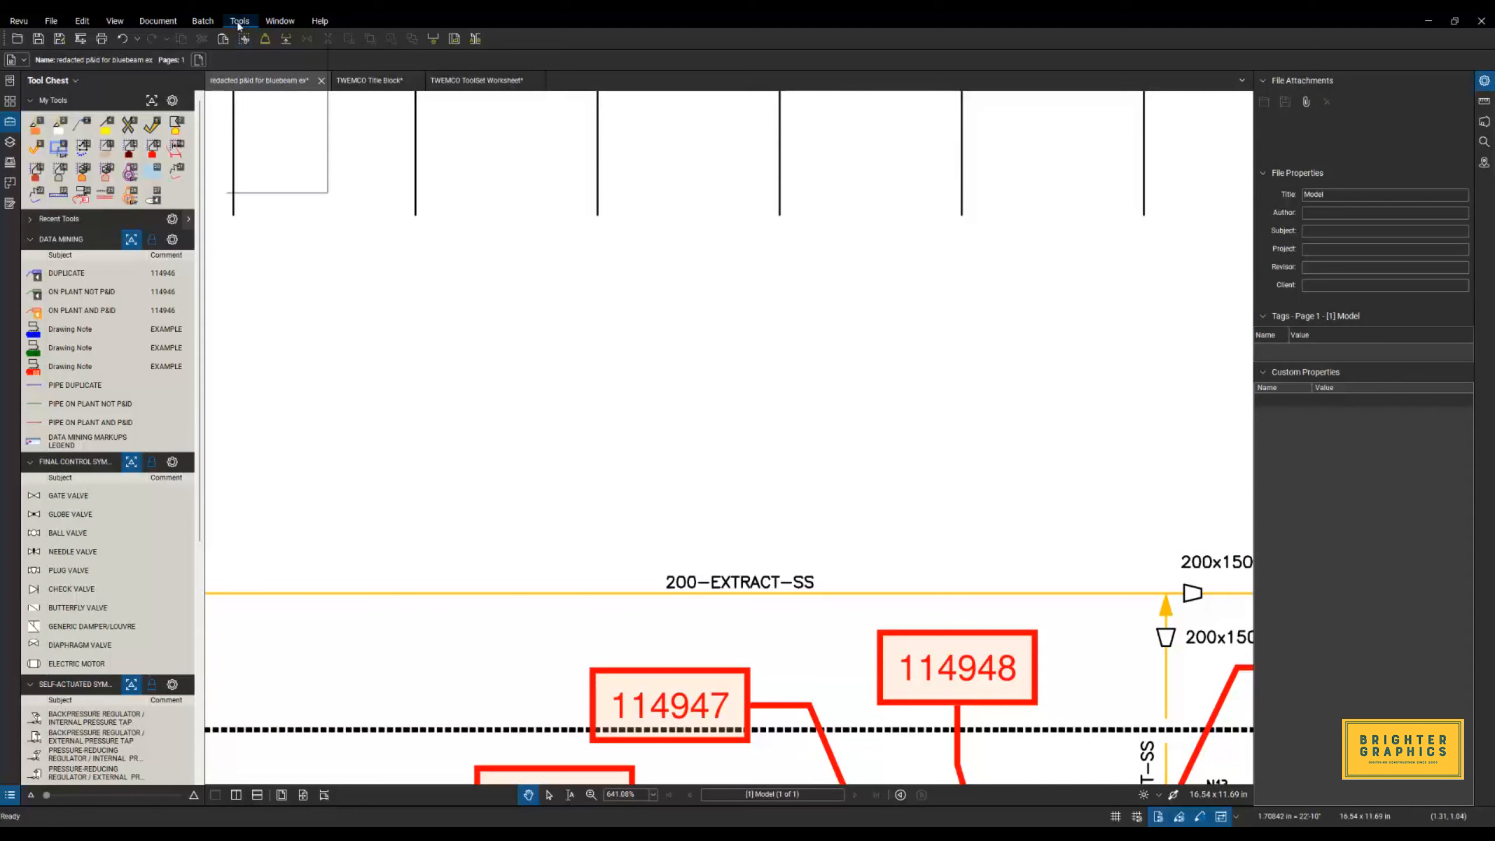
mouse_move(277, 41)
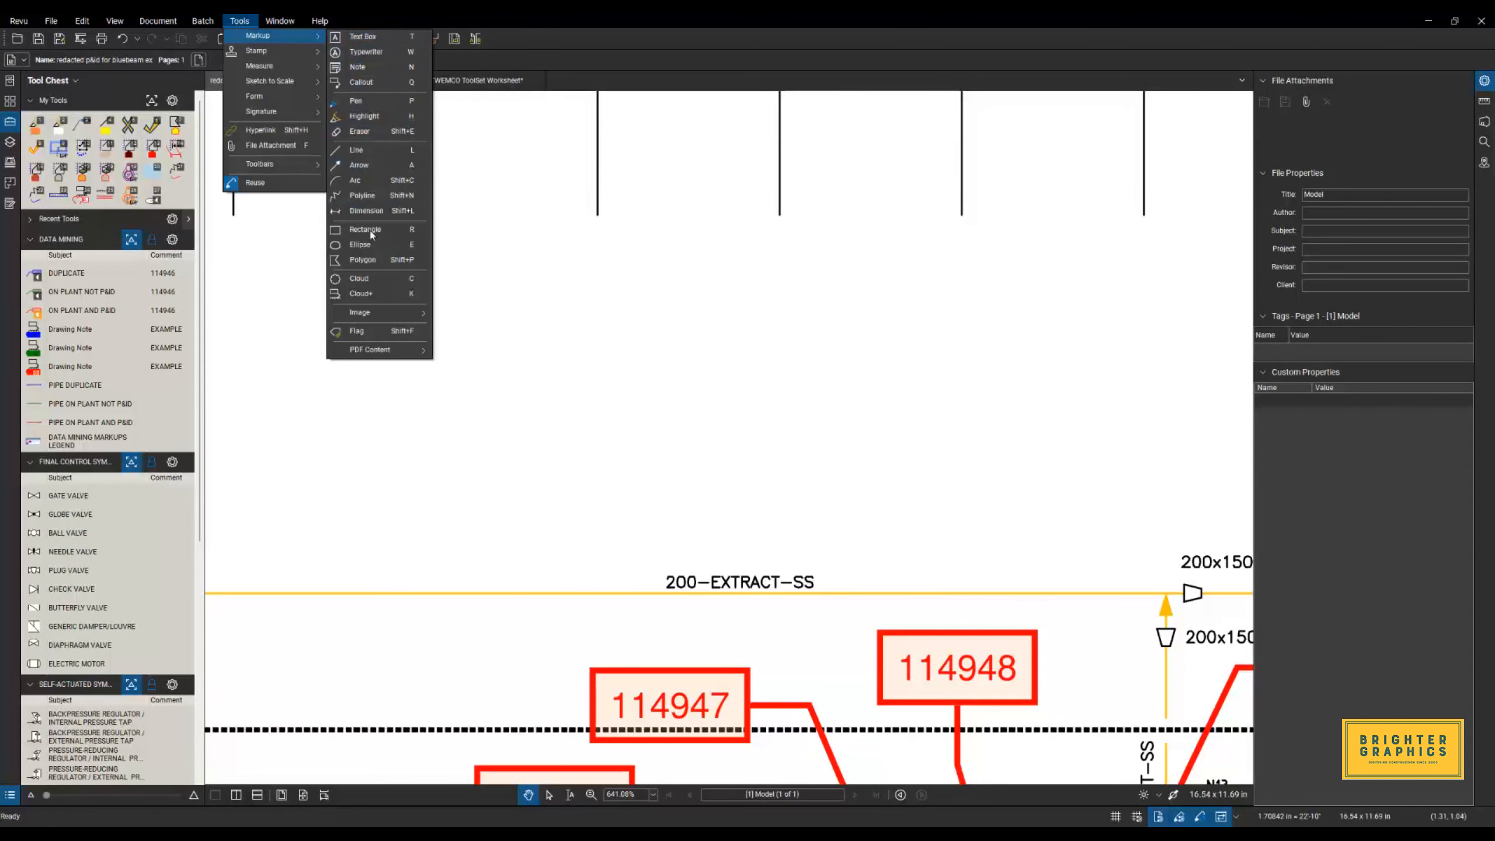
click(360, 244)
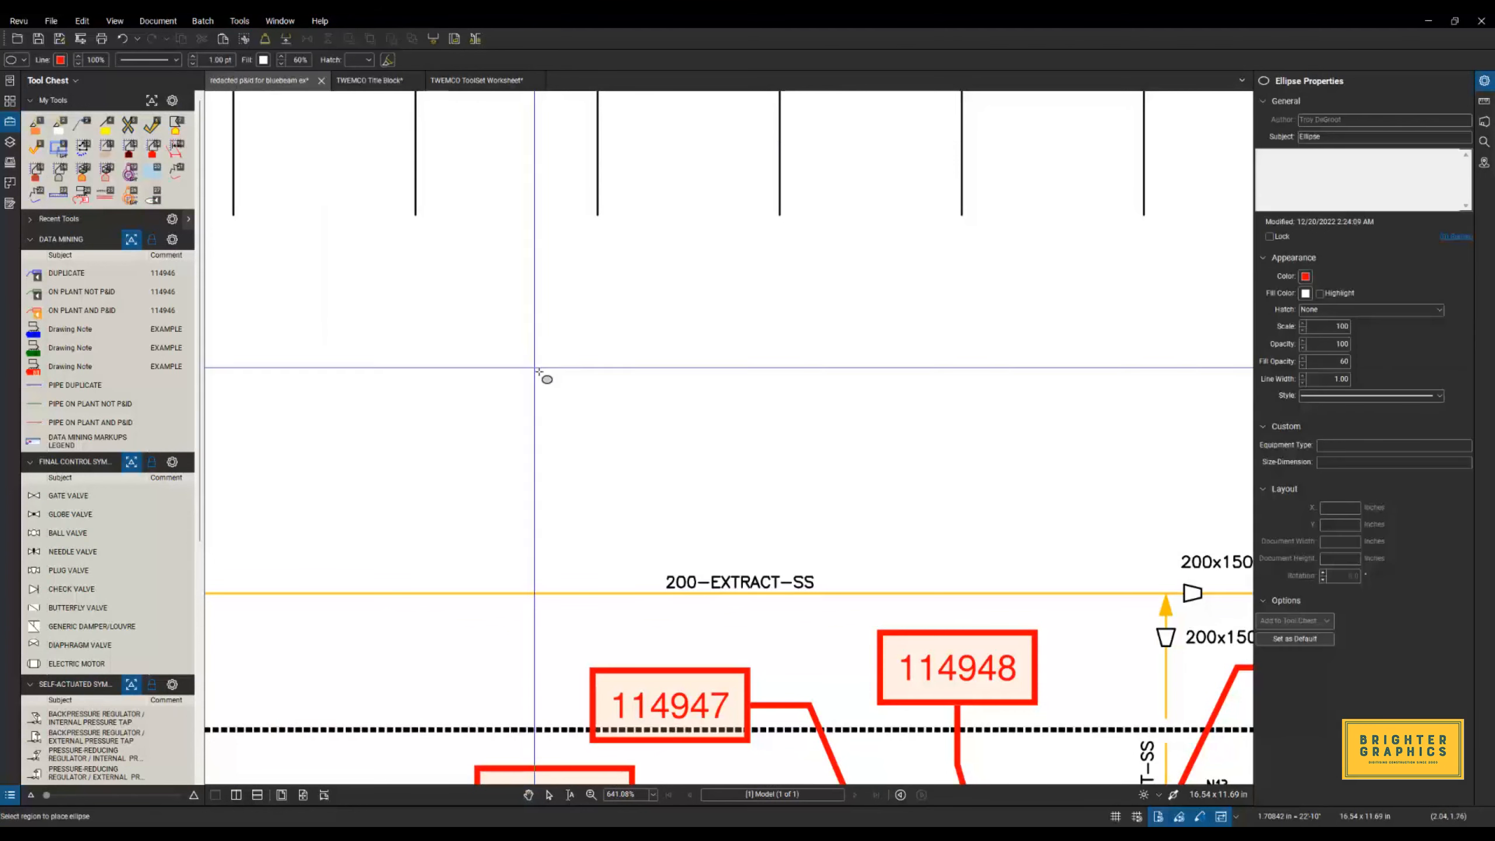
drag(538, 370, 790, 482)
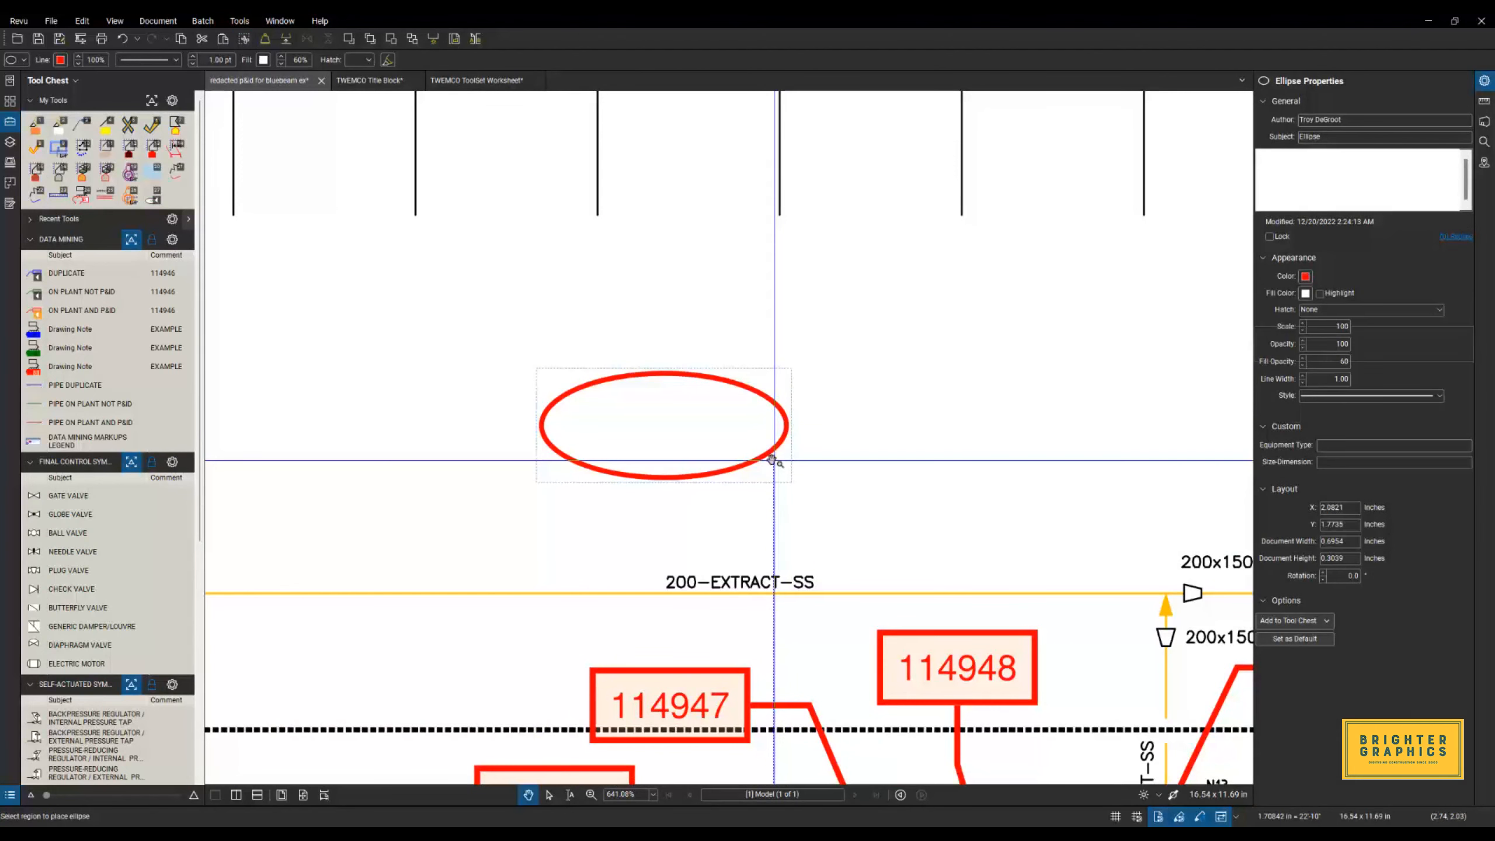
Set the ellipse's line color to dark red and its fill opacity to 80.
click(1306, 276)
click(1382, 321)
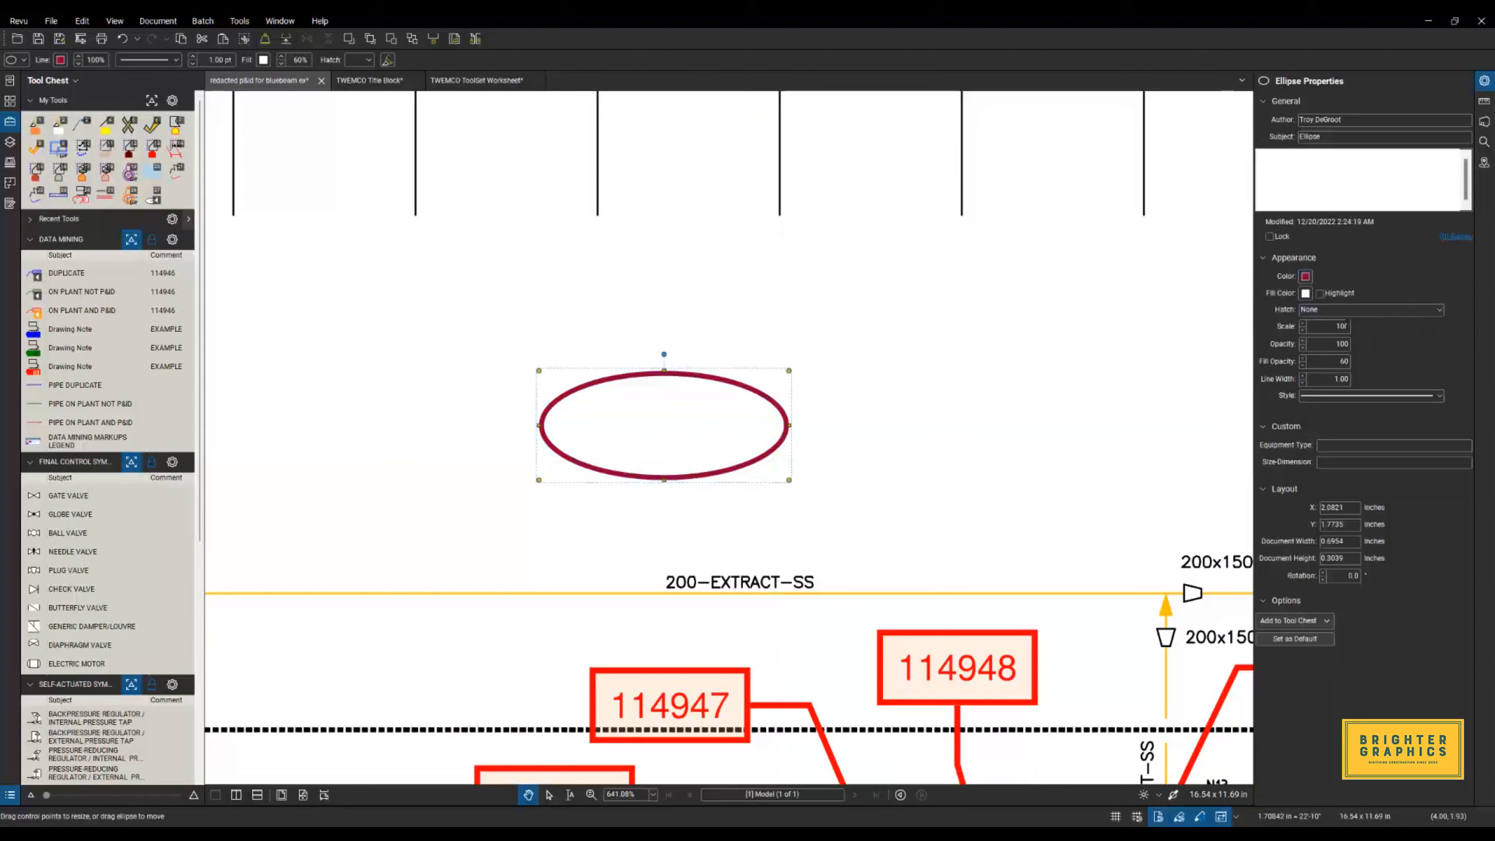
click(1303, 362)
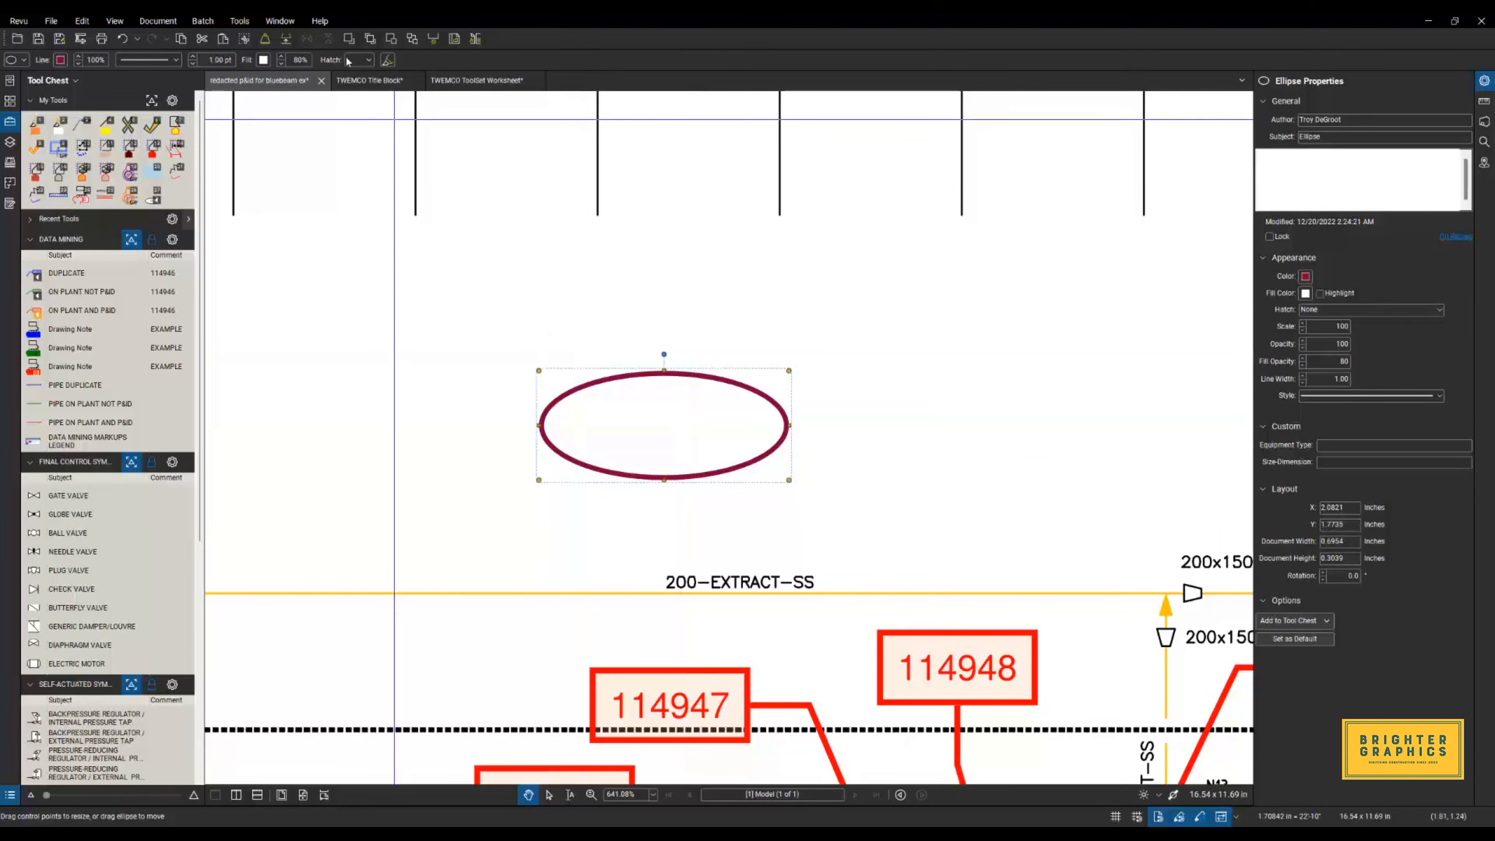
Add the typewriter text XXXXX inside the ellipse.
click(244, 26)
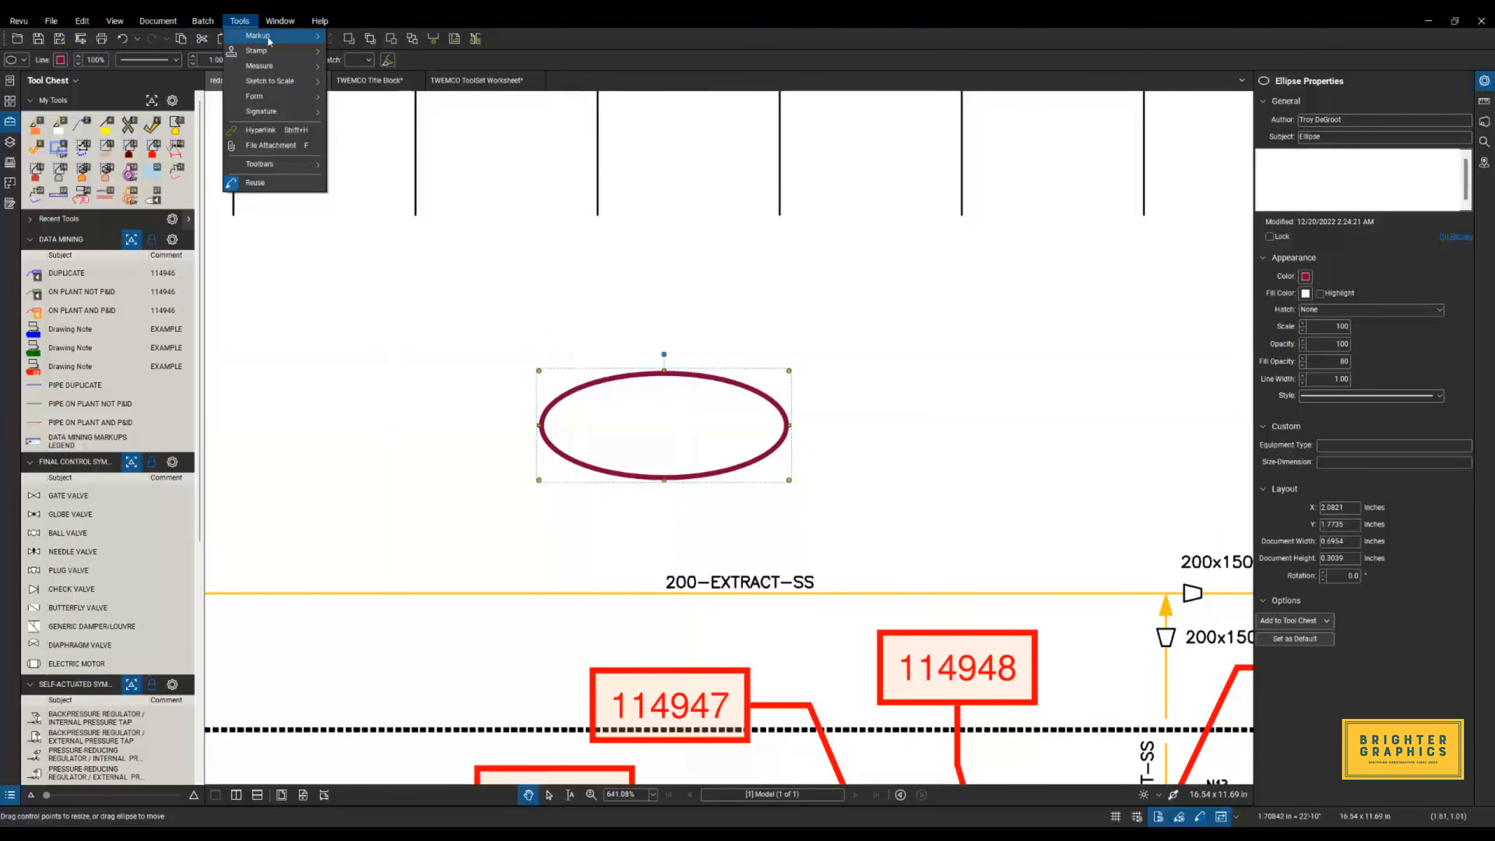
mouse_move(265, 35)
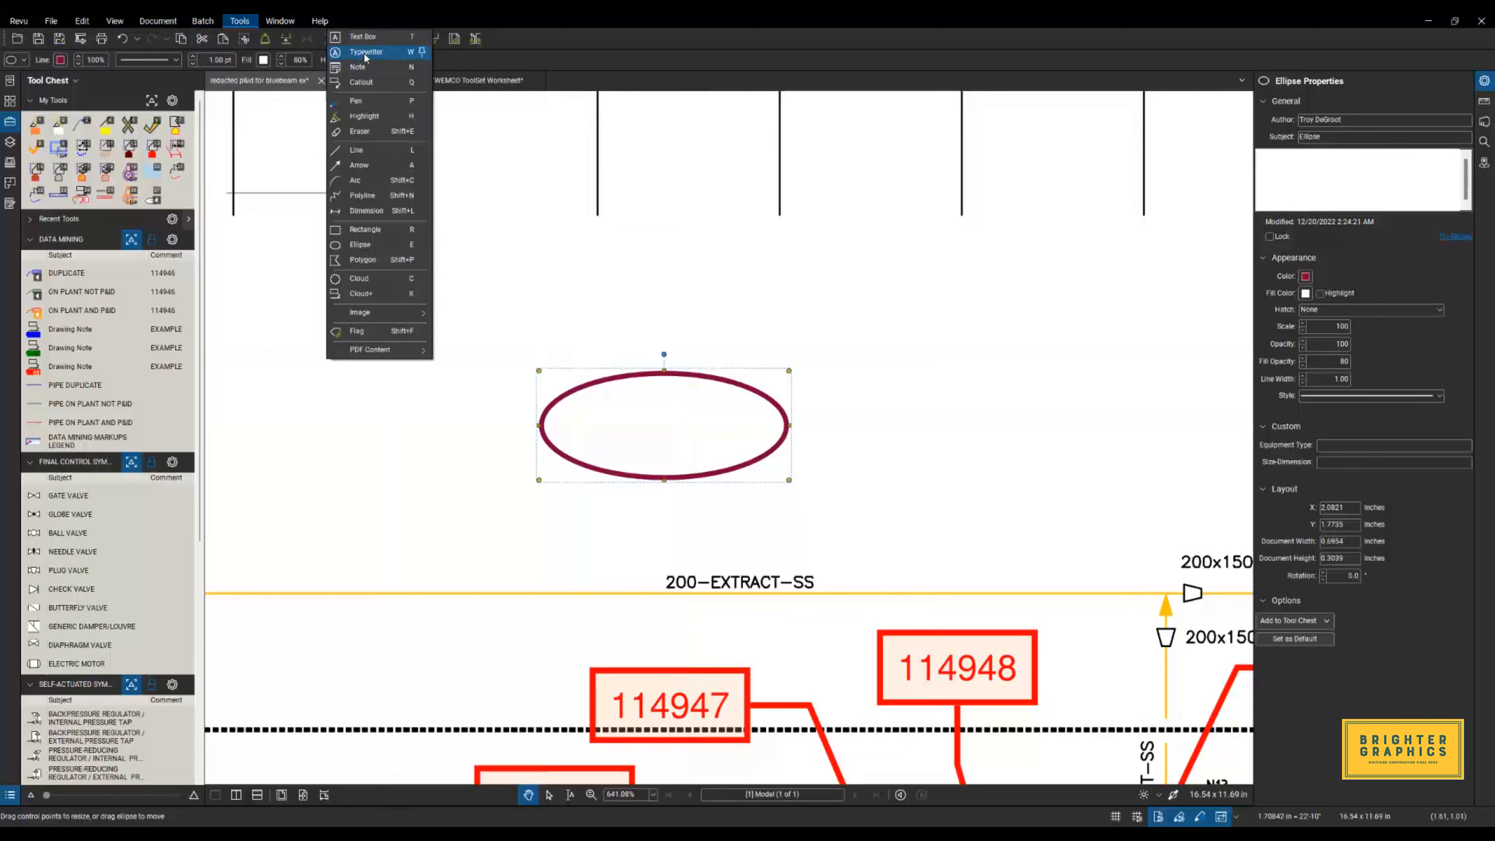
click(364, 51)
click(615, 450)
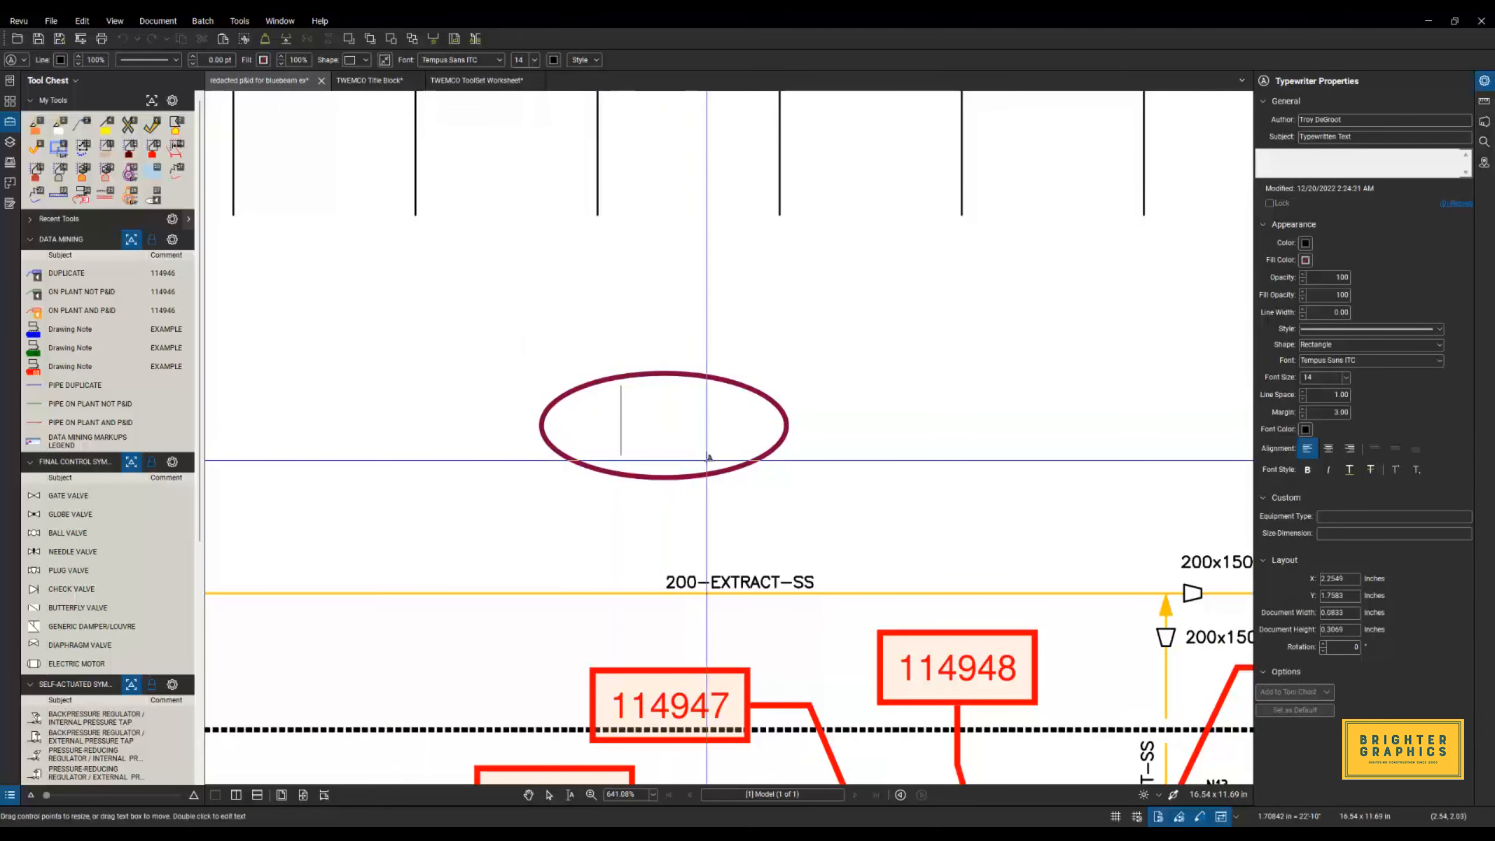
text(X)
key(BackSpace)
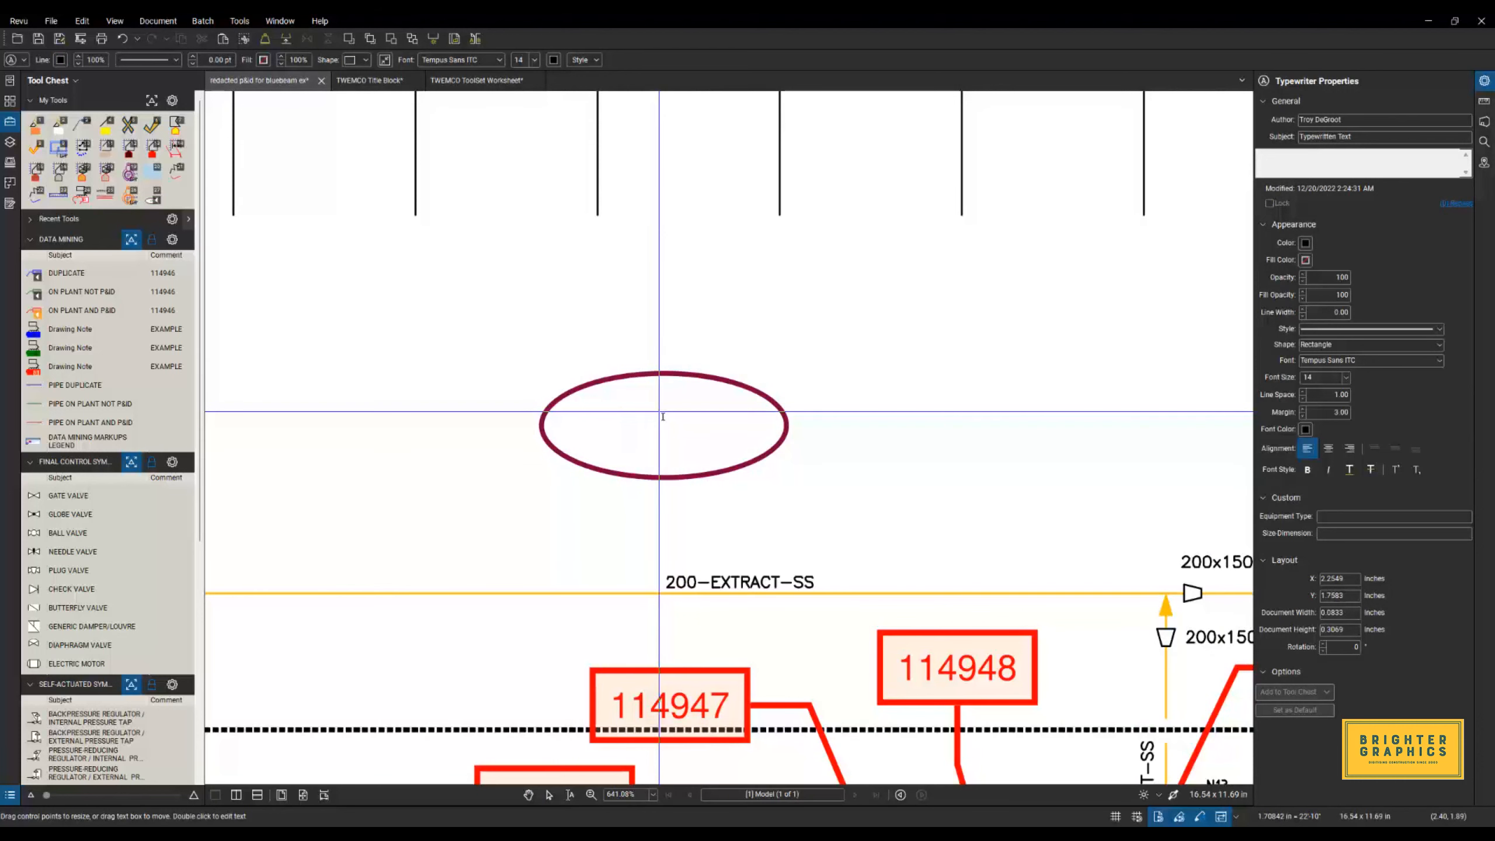
text(XX)
key(BackSpace)
key(BackSpace)
text(XXX)
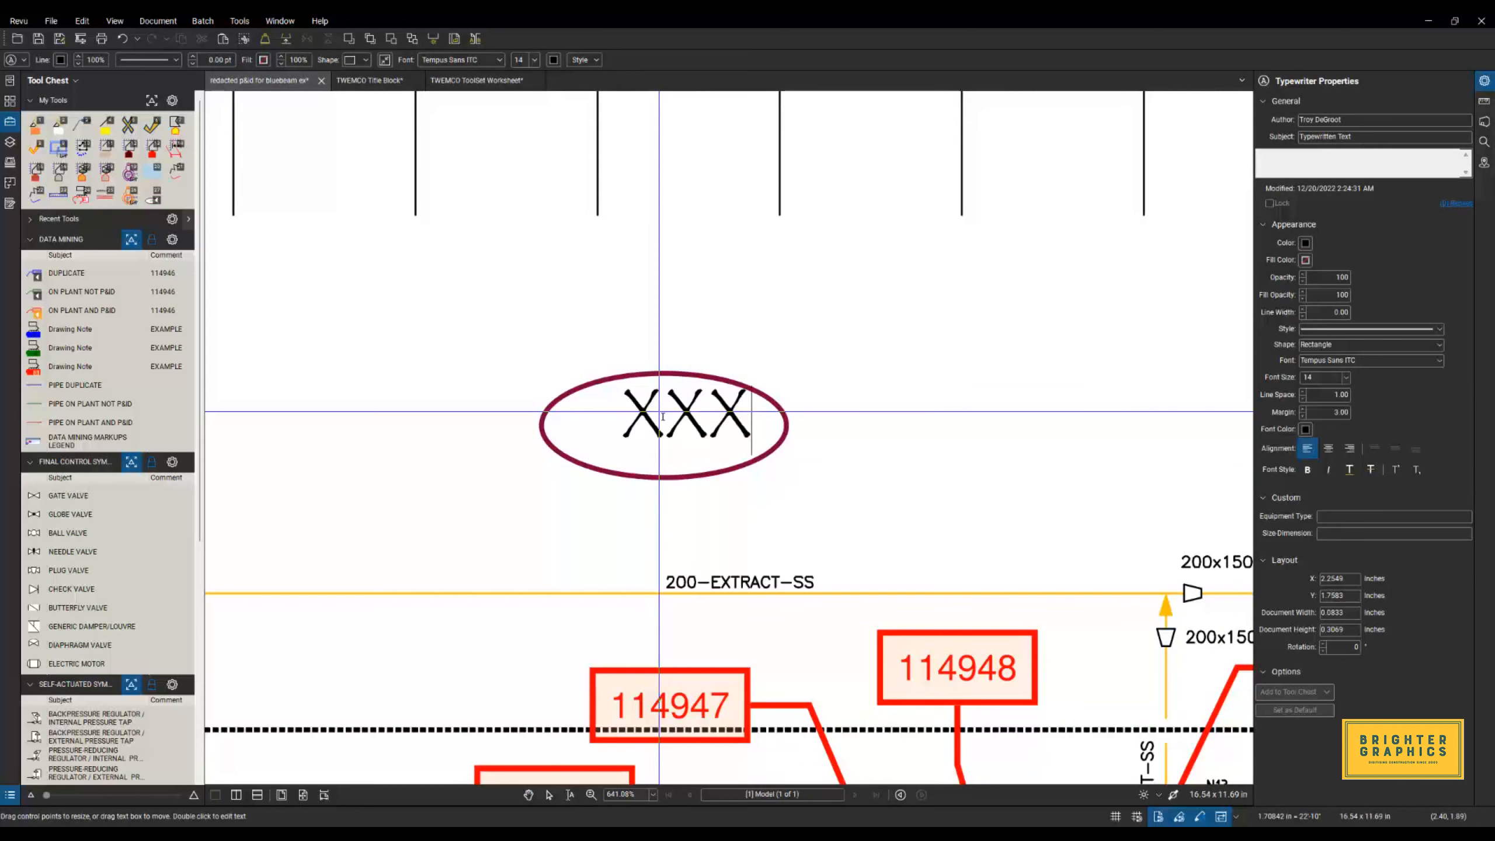
text(XX)
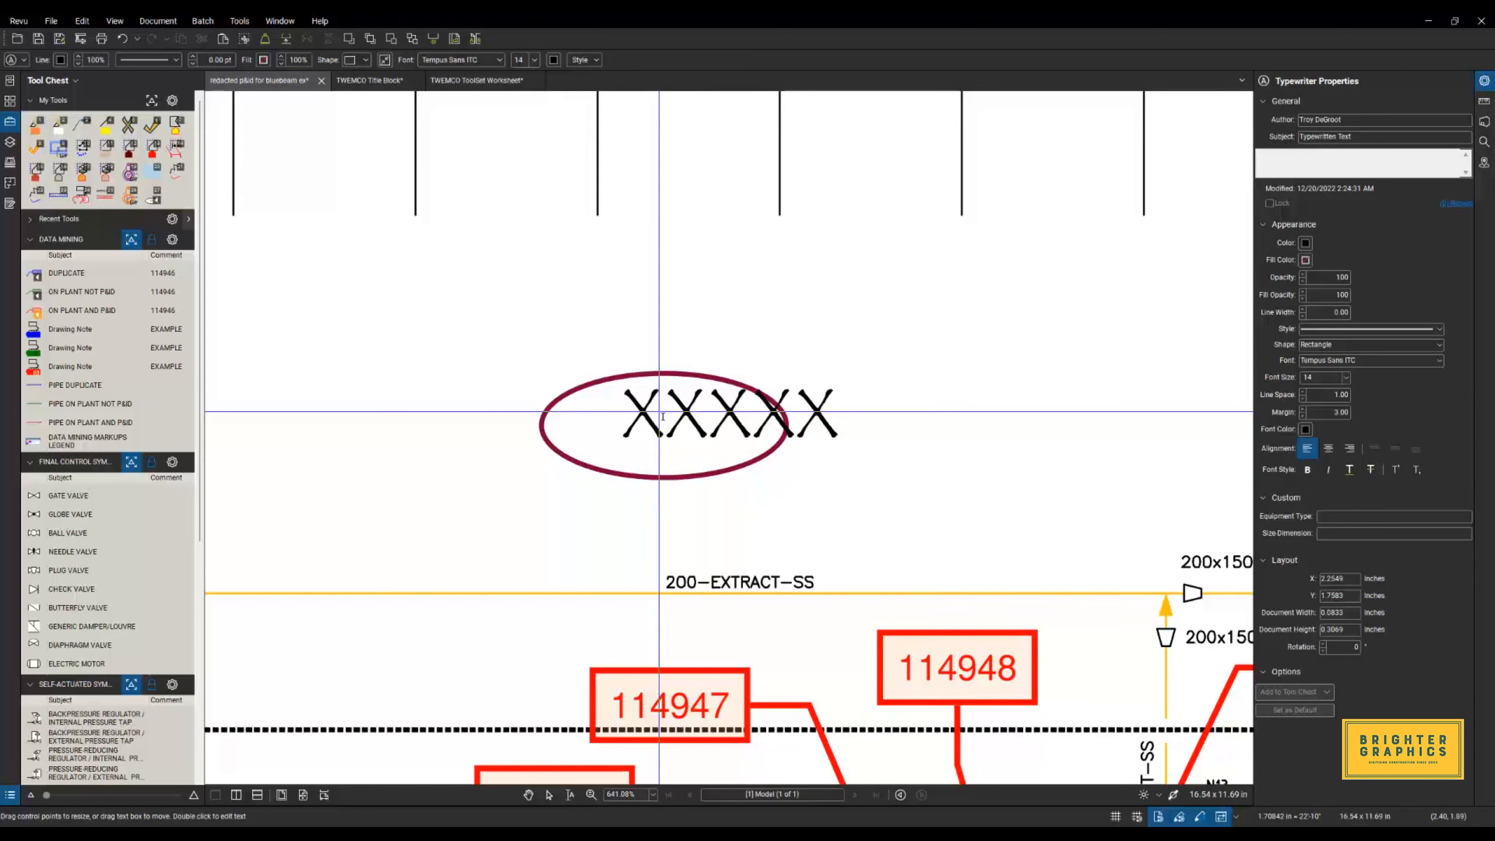
key(Escape)
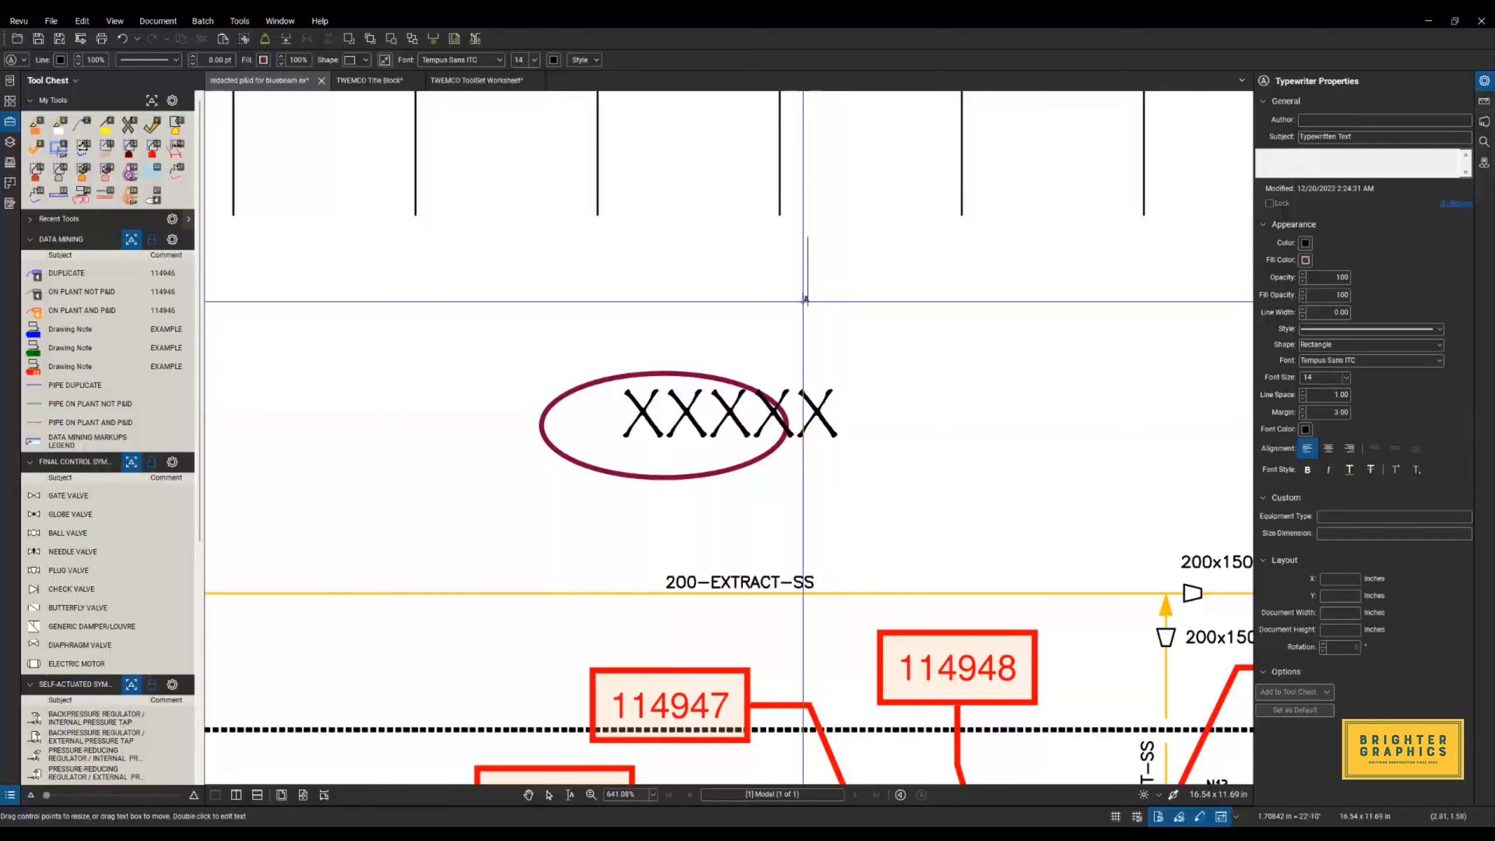
Fit the XXXXX text box over the ellipse and set its text alignment to center.
click(771, 417)
drag(770, 417, 678, 435)
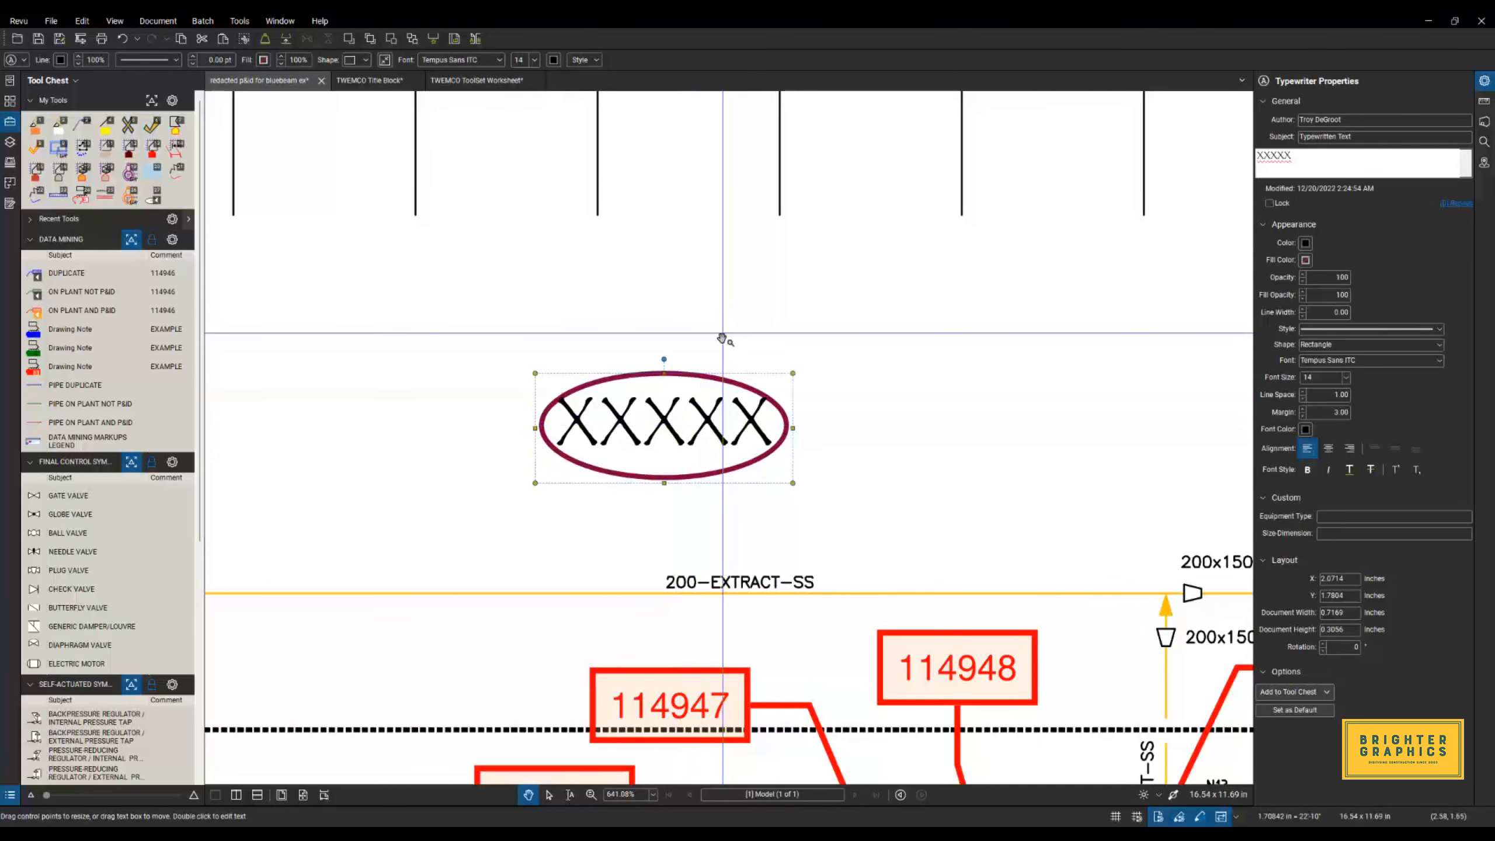
click(1328, 447)
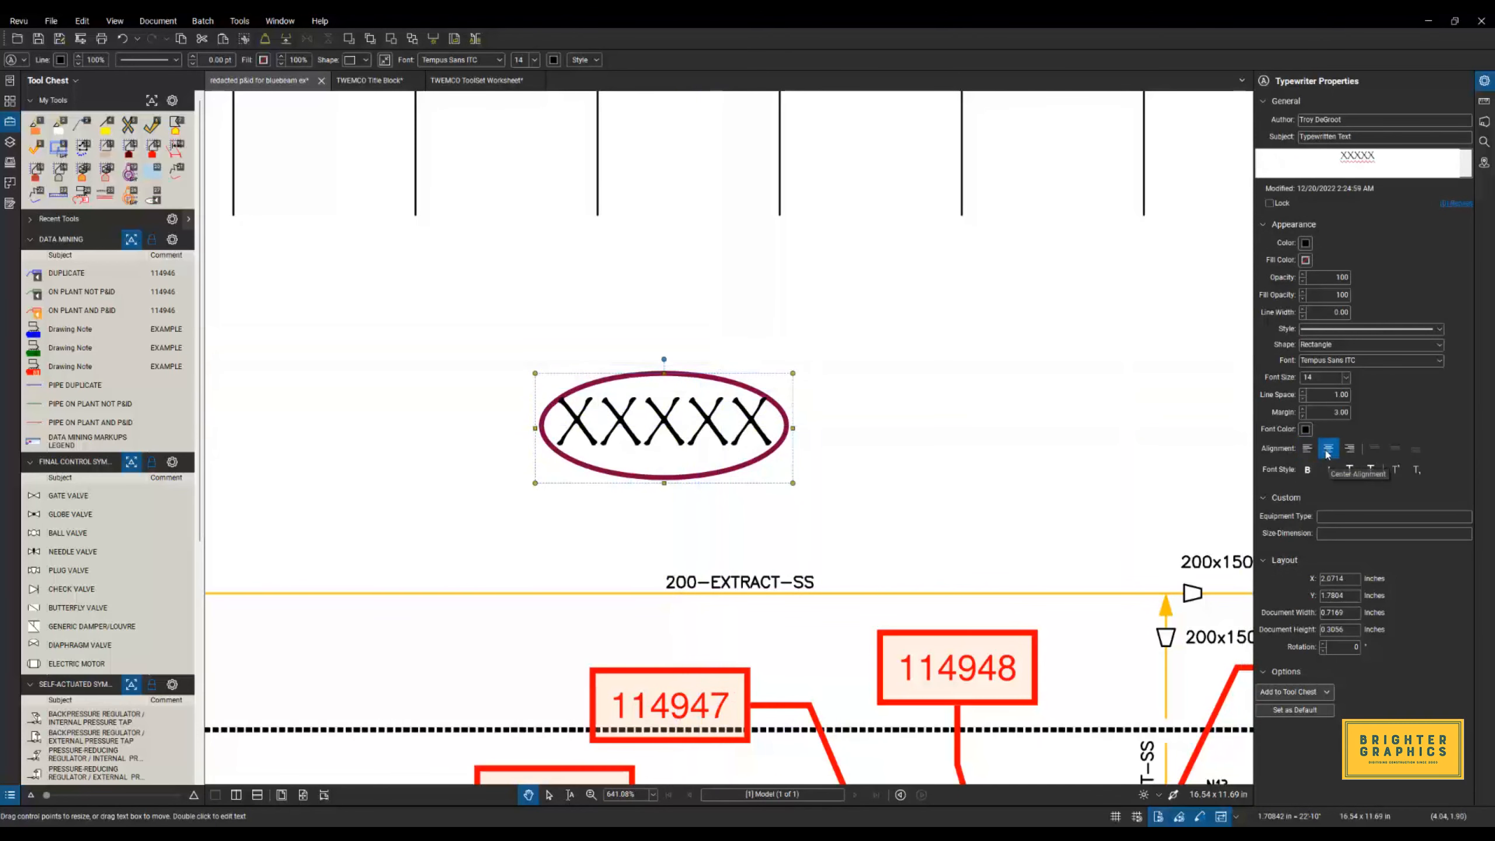
Align the ellipse and the XXXXX text box to each other by center and by middle.
drag(747, 338, 577, 476)
right_click(662, 420)
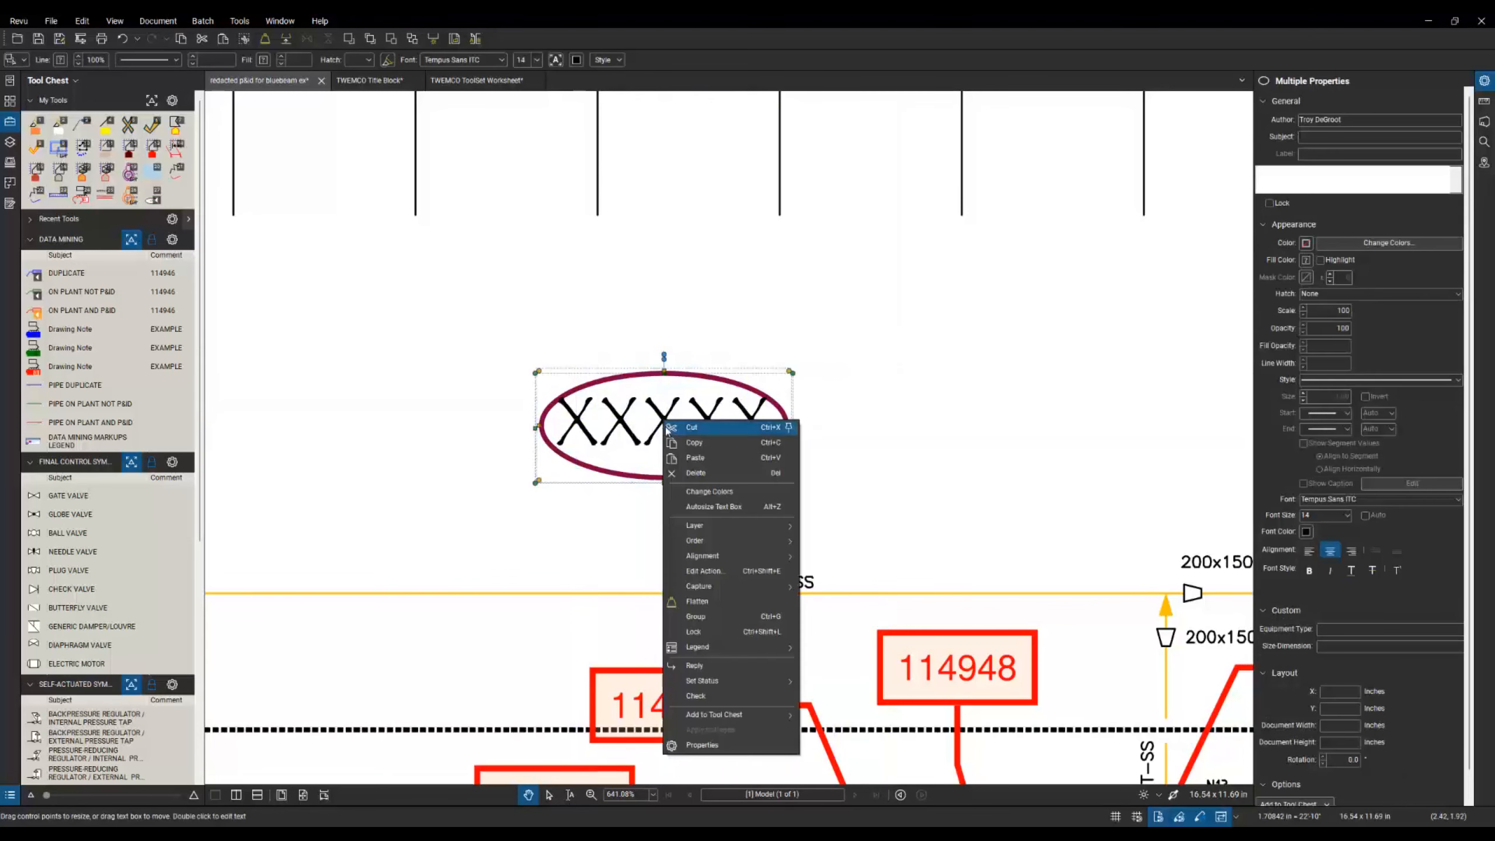
mouse_move(733, 558)
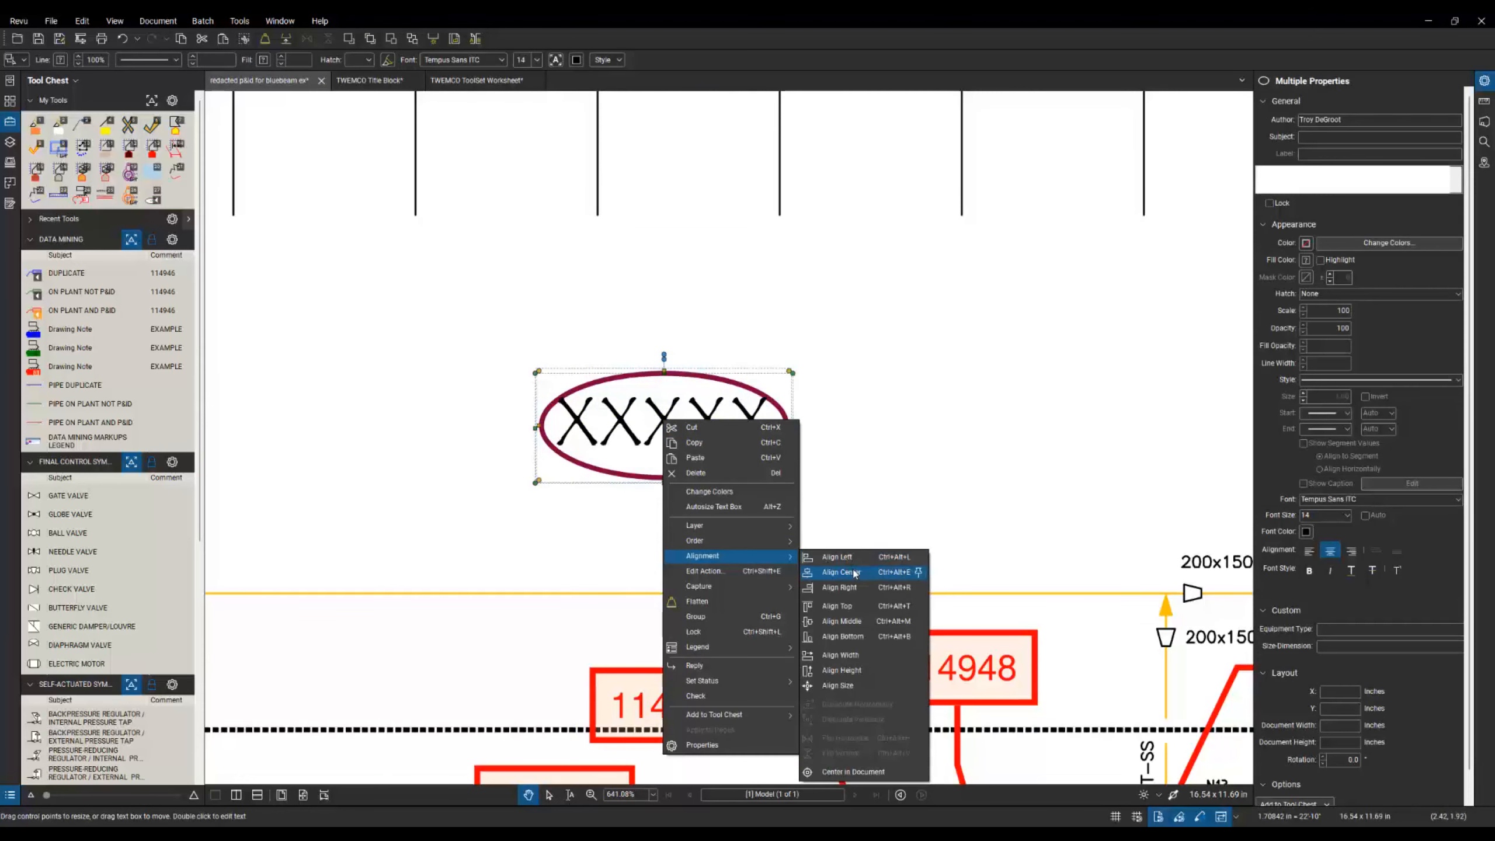
click(852, 573)
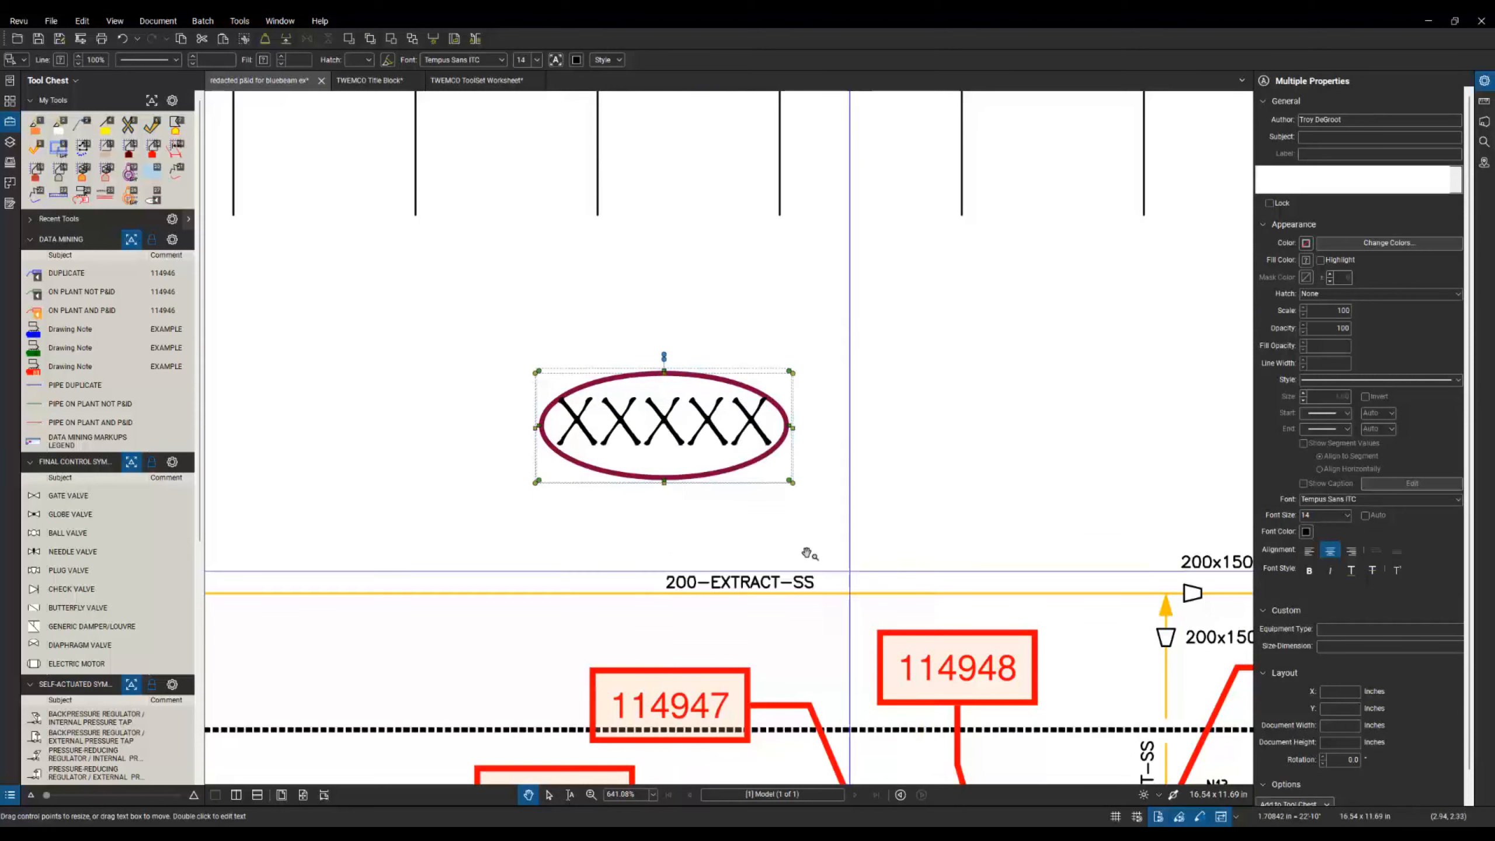
right_click(709, 421)
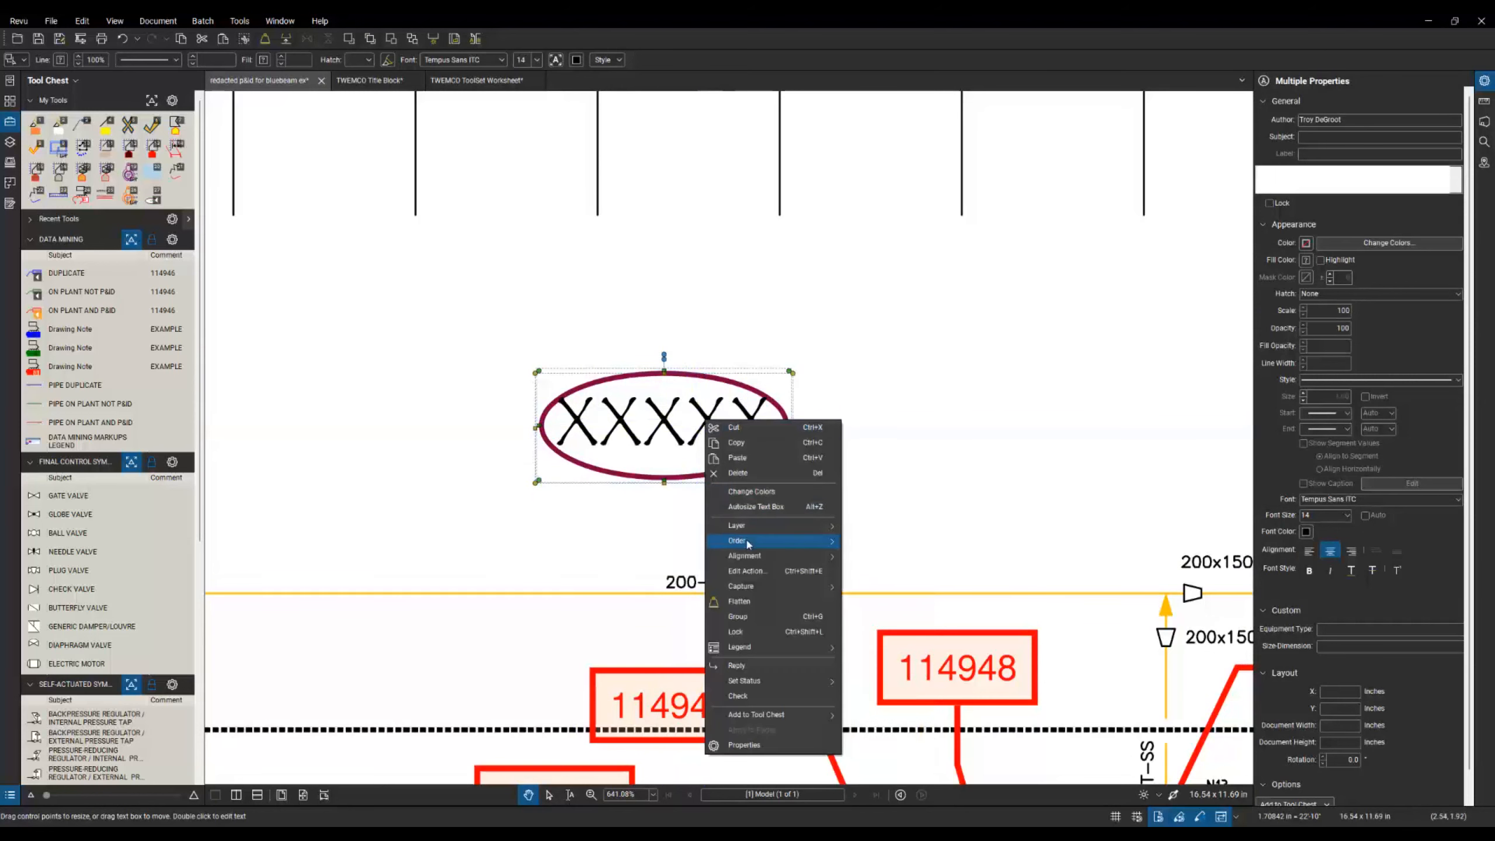
mouse_move(753, 556)
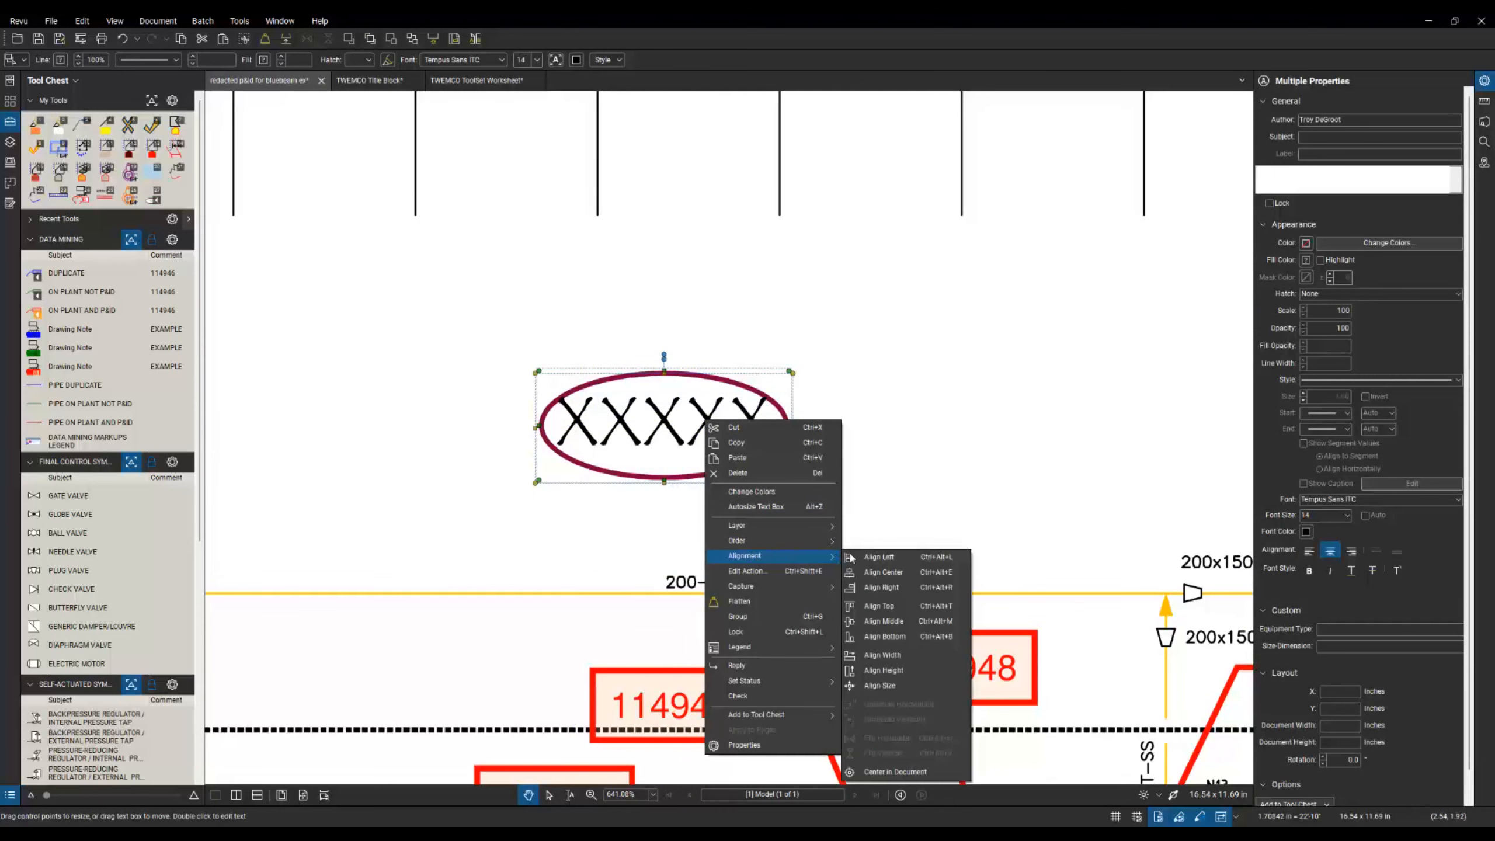
click(892, 623)
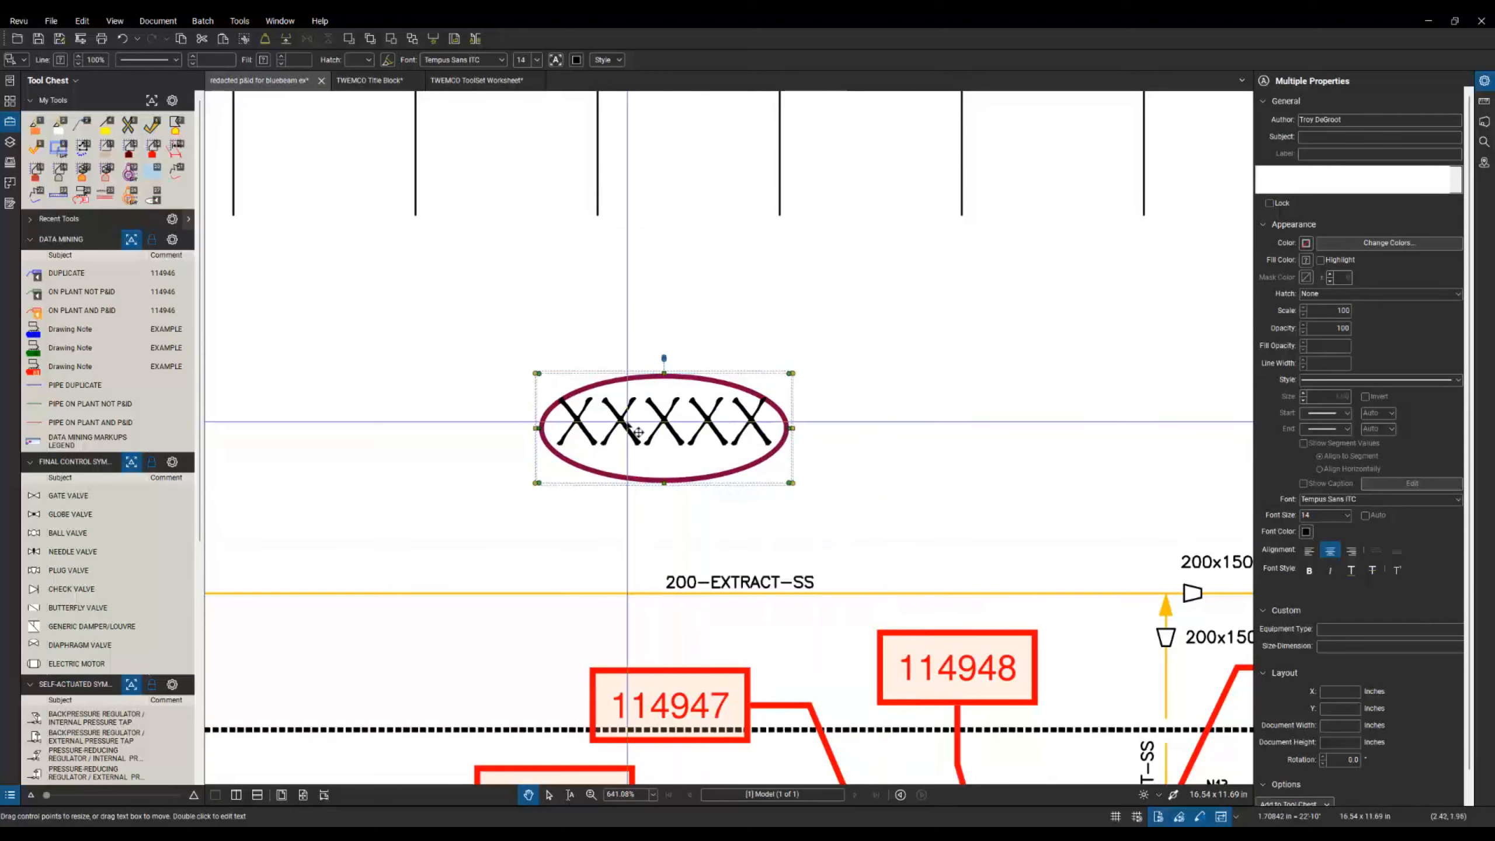
click(612, 338)
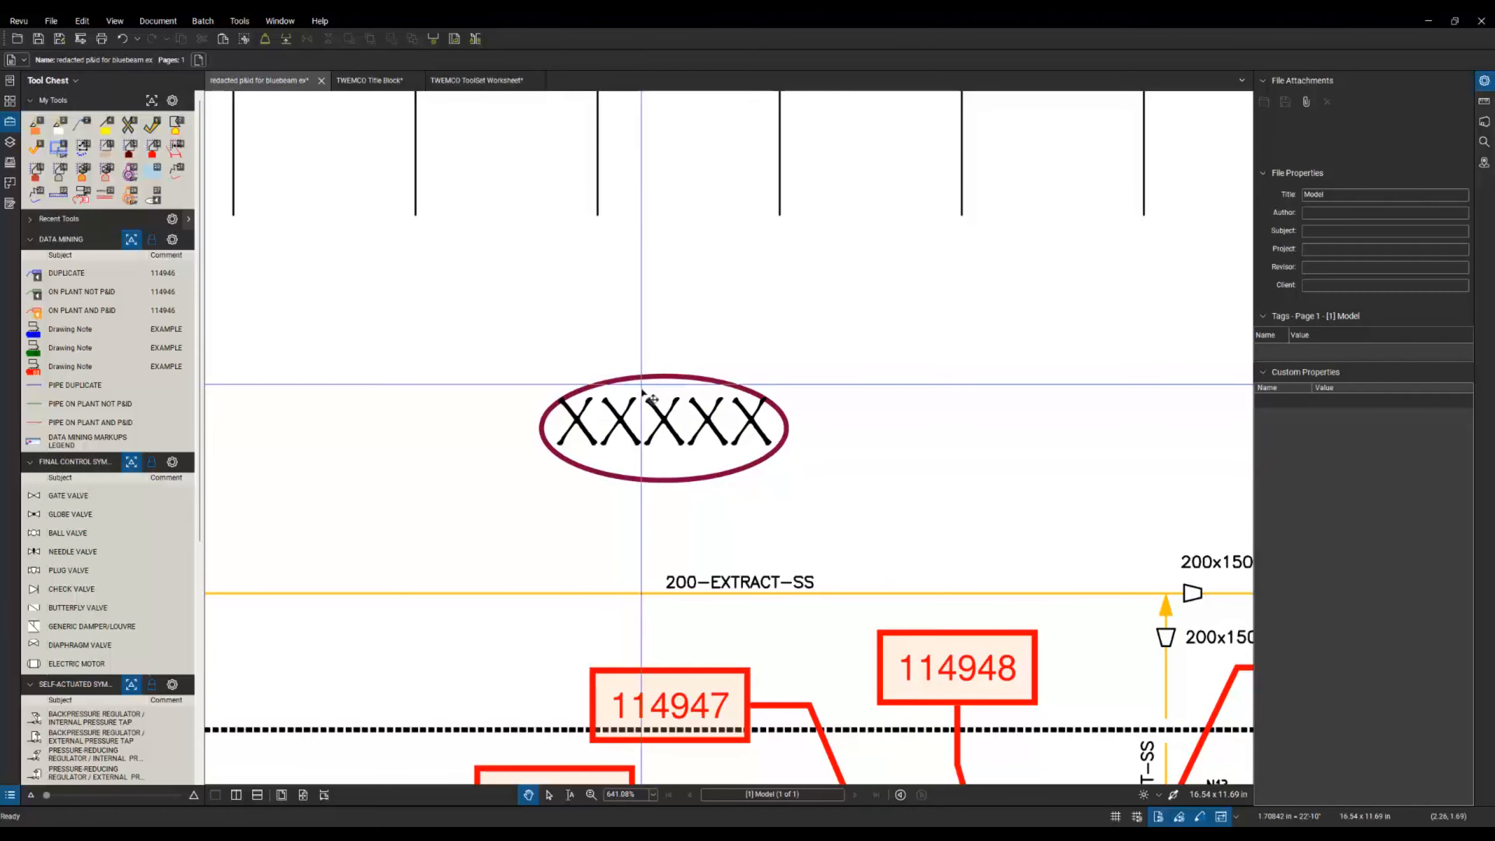
Nudge the XXXXX text down inside the ellipse and widen its text box on both sides to about 0.98 inches.
click(669, 430)
key(Down)
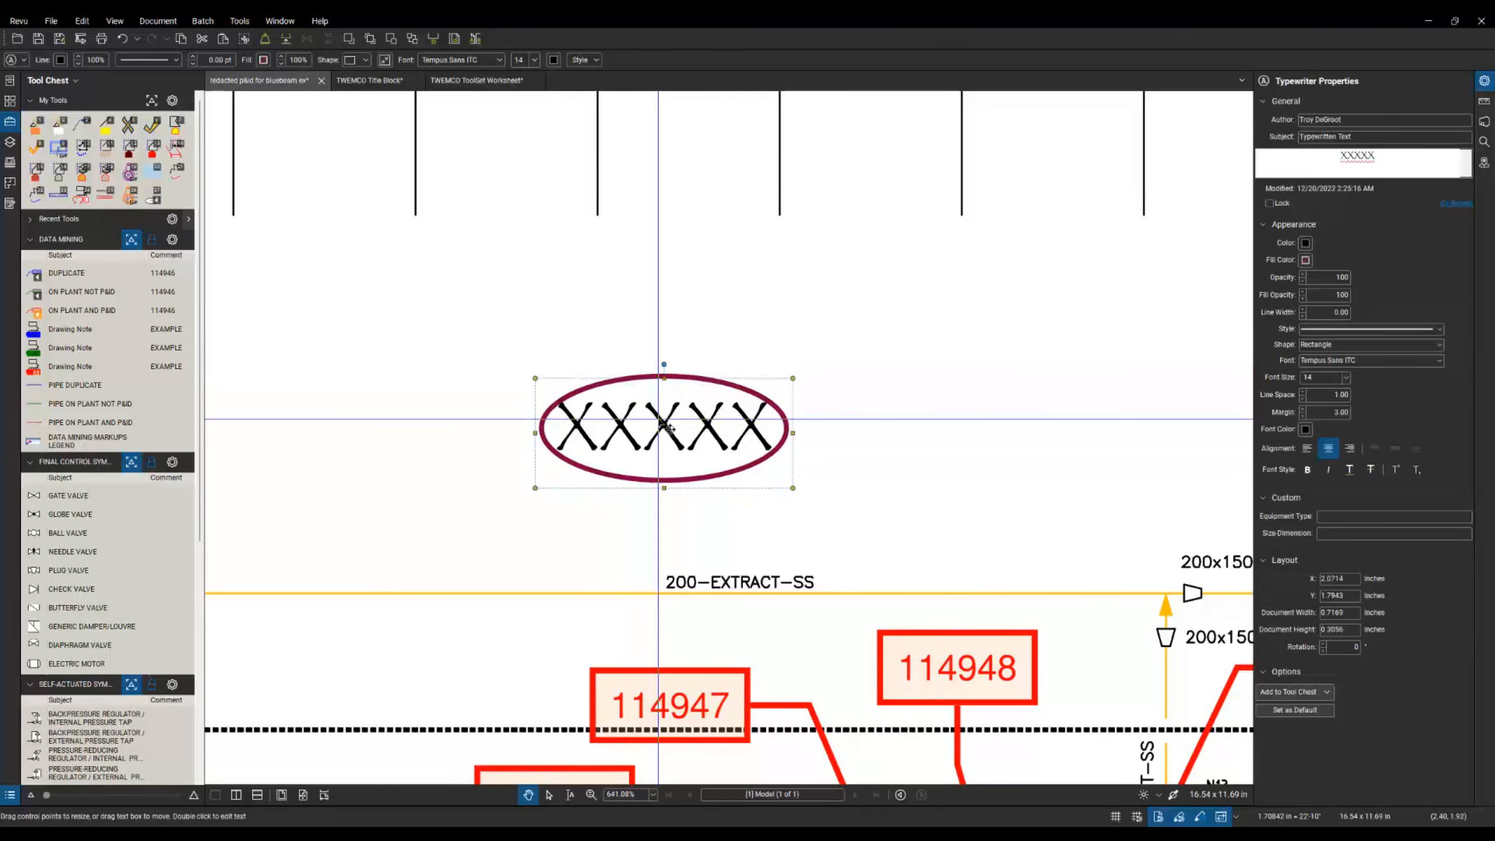
drag(794, 432, 842, 435)
drag(526, 433, 486, 438)
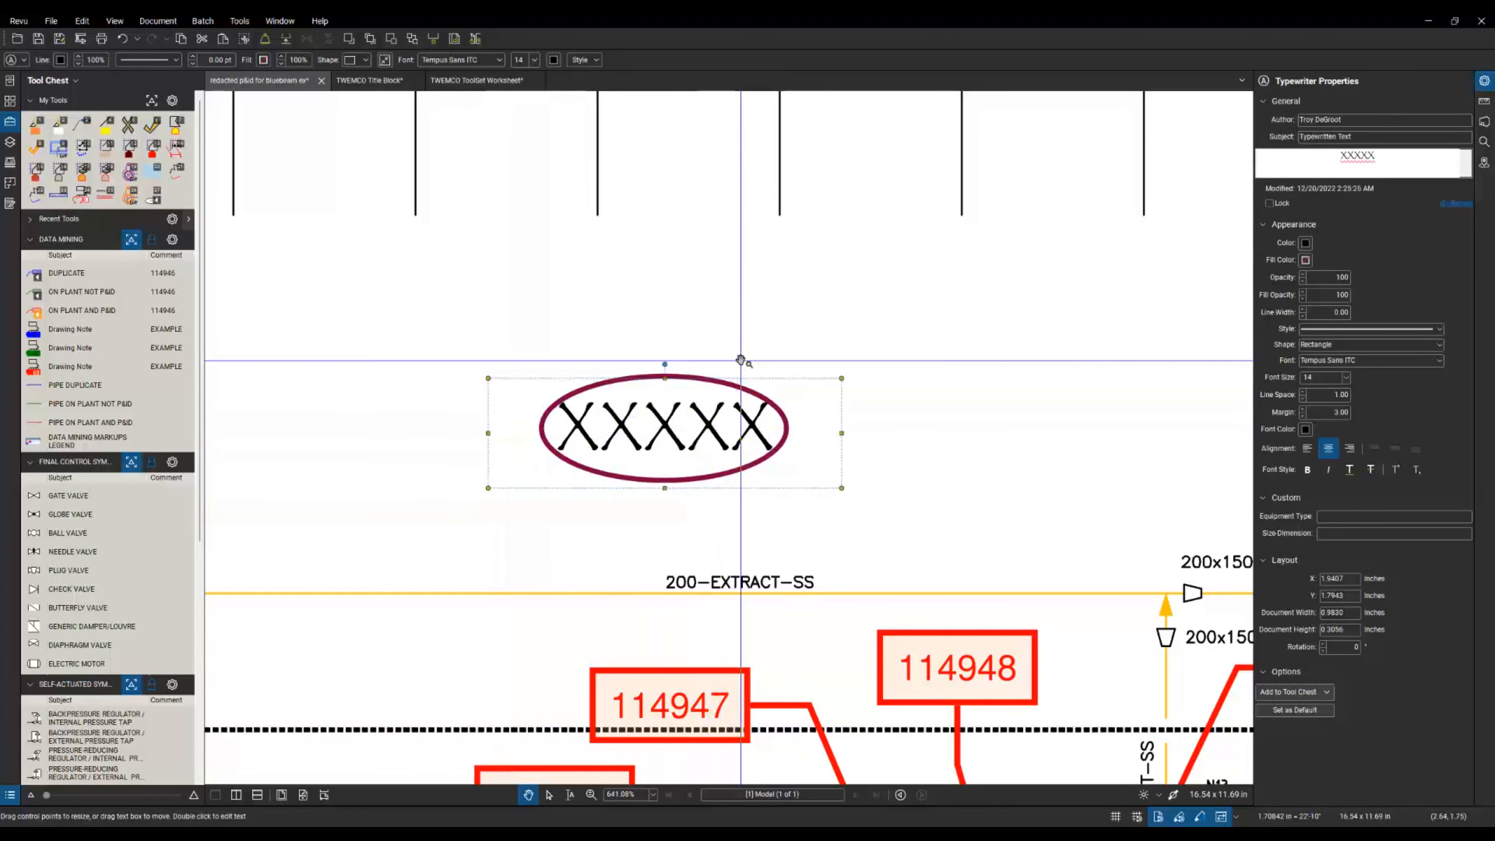
click(759, 342)
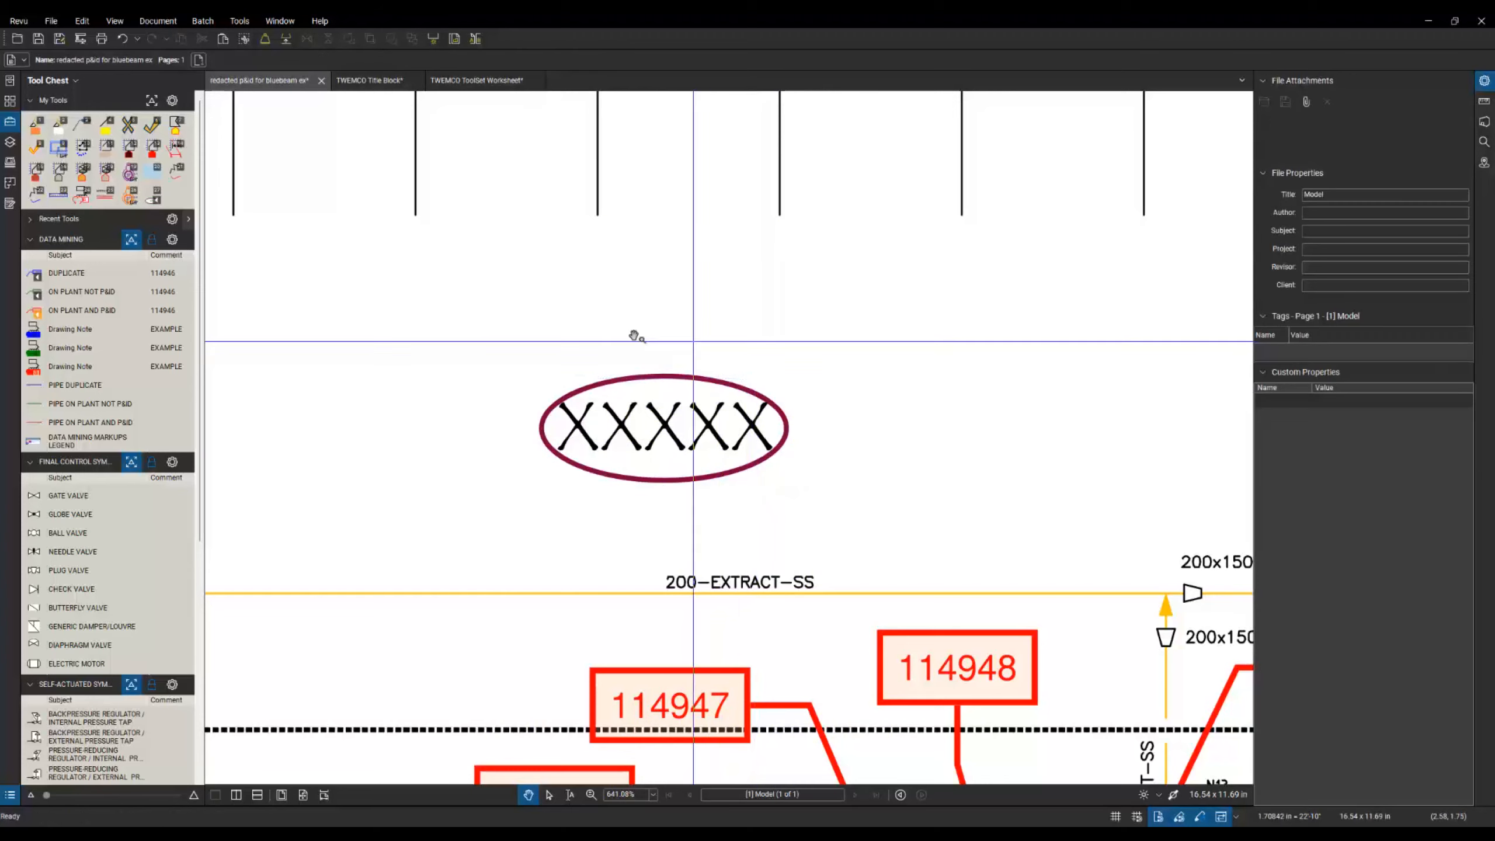
Group the ellipse and the XXXXX text box into one markup.
drag(775, 337, 548, 497)
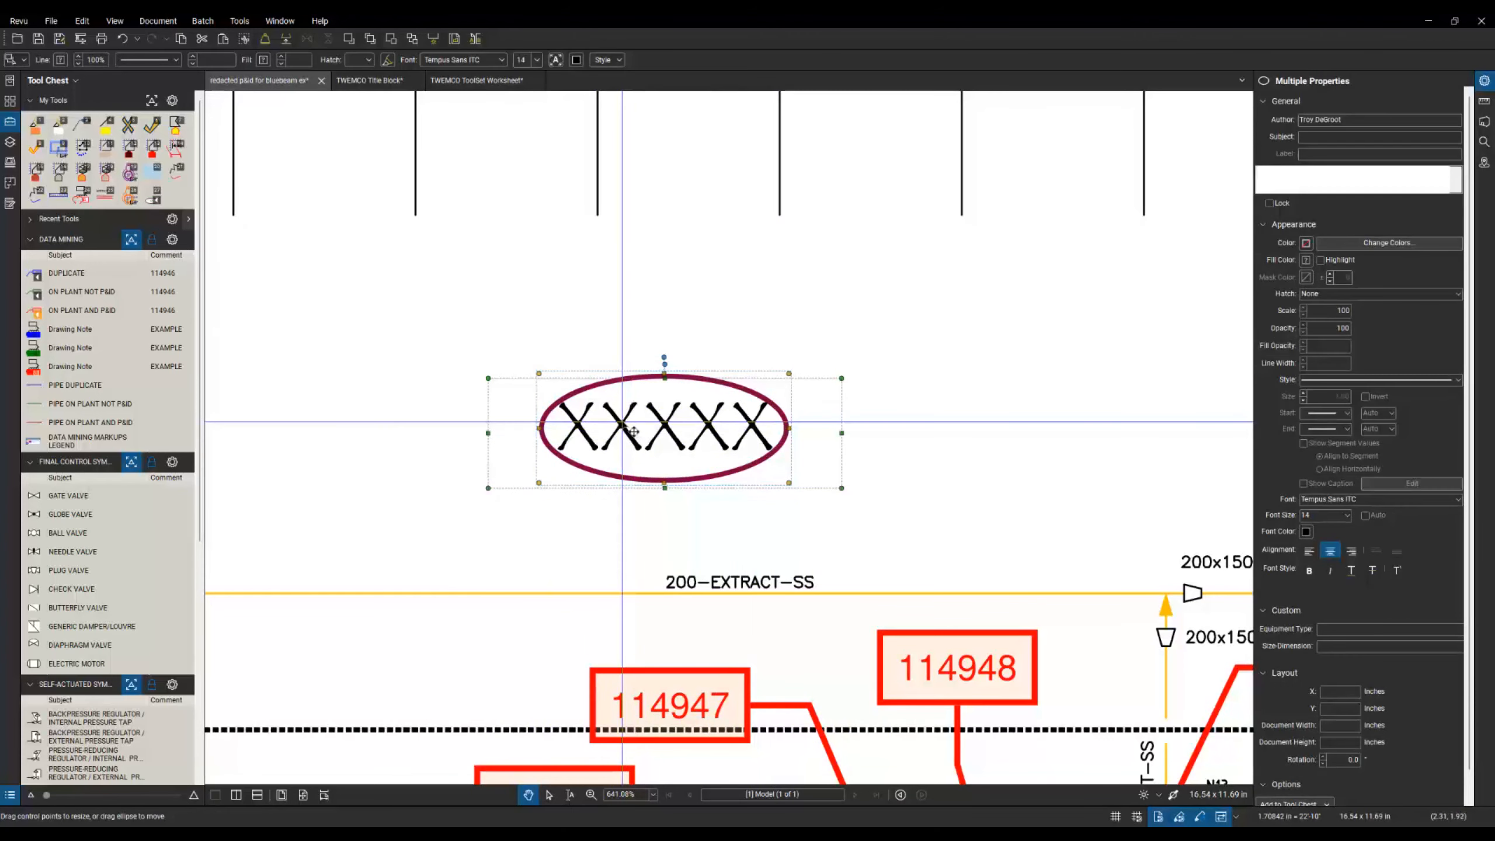
right_click(625, 424)
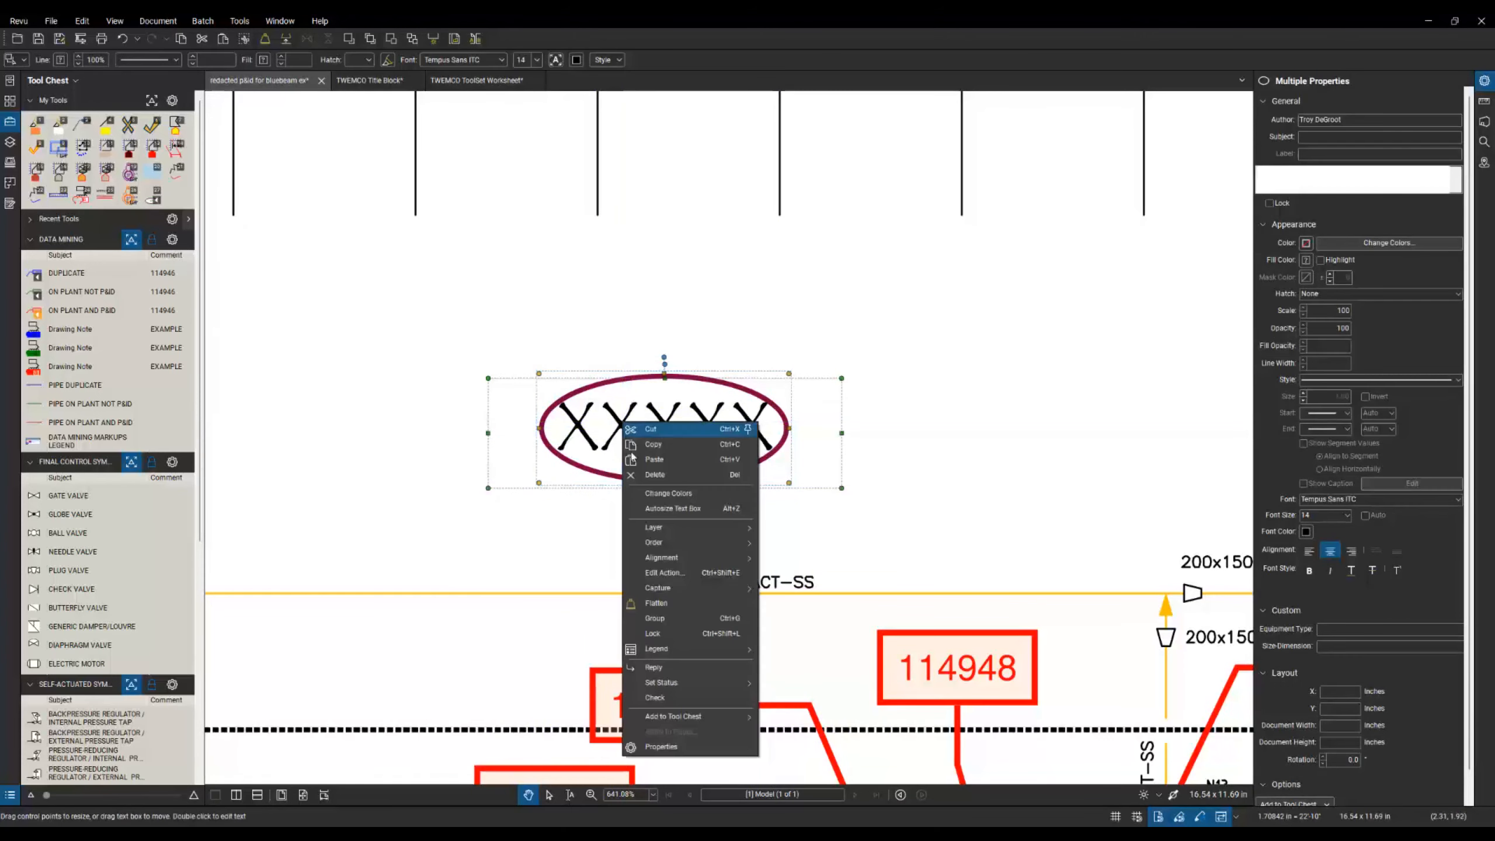
click(672, 615)
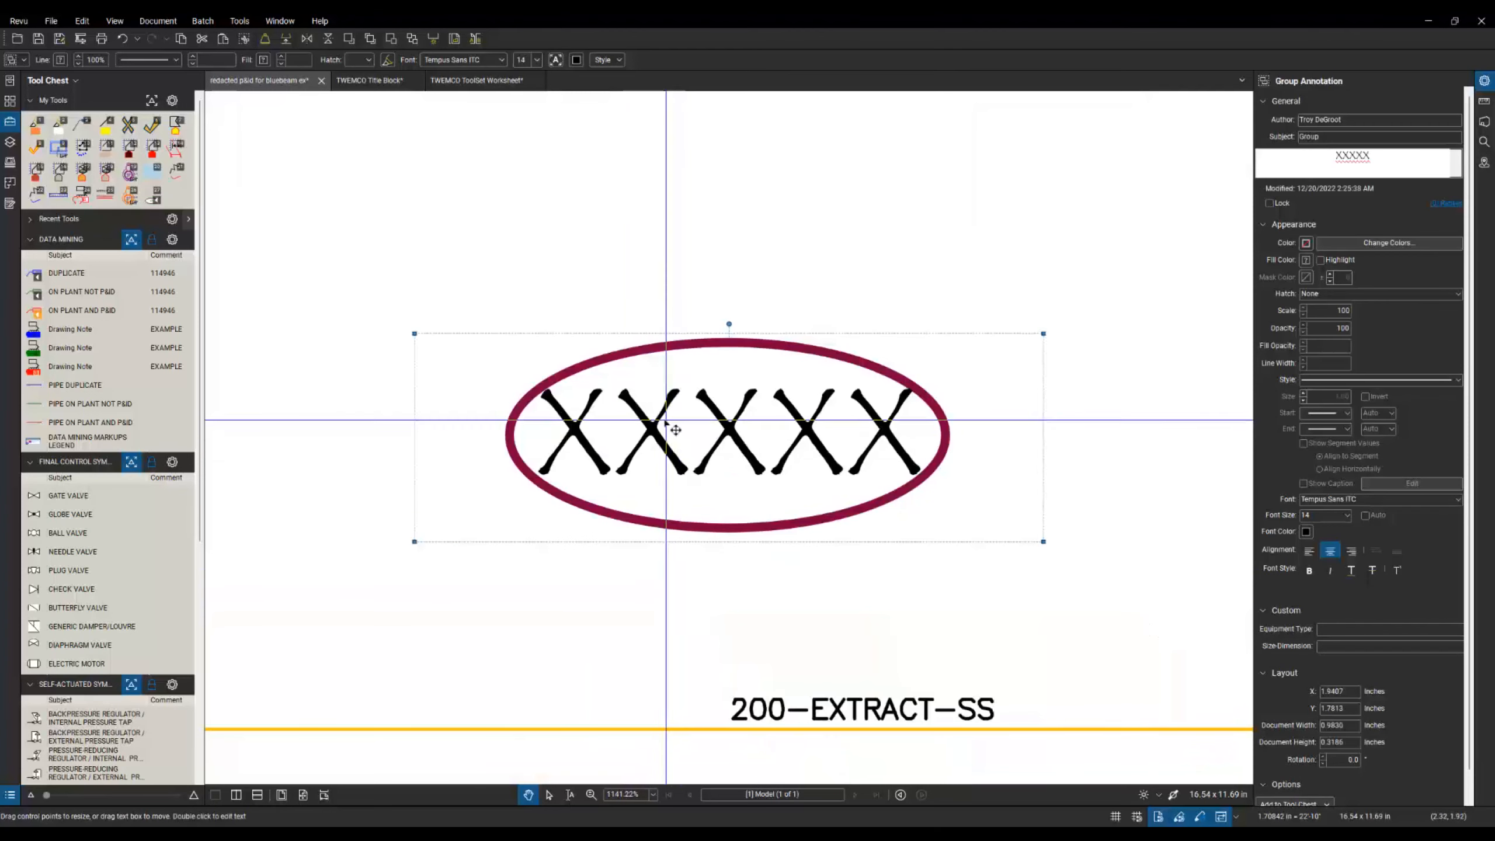
Add the grouped XXXXX tag to the DATA MINING tool set, taking the lock on that set.
right_click(660, 416)
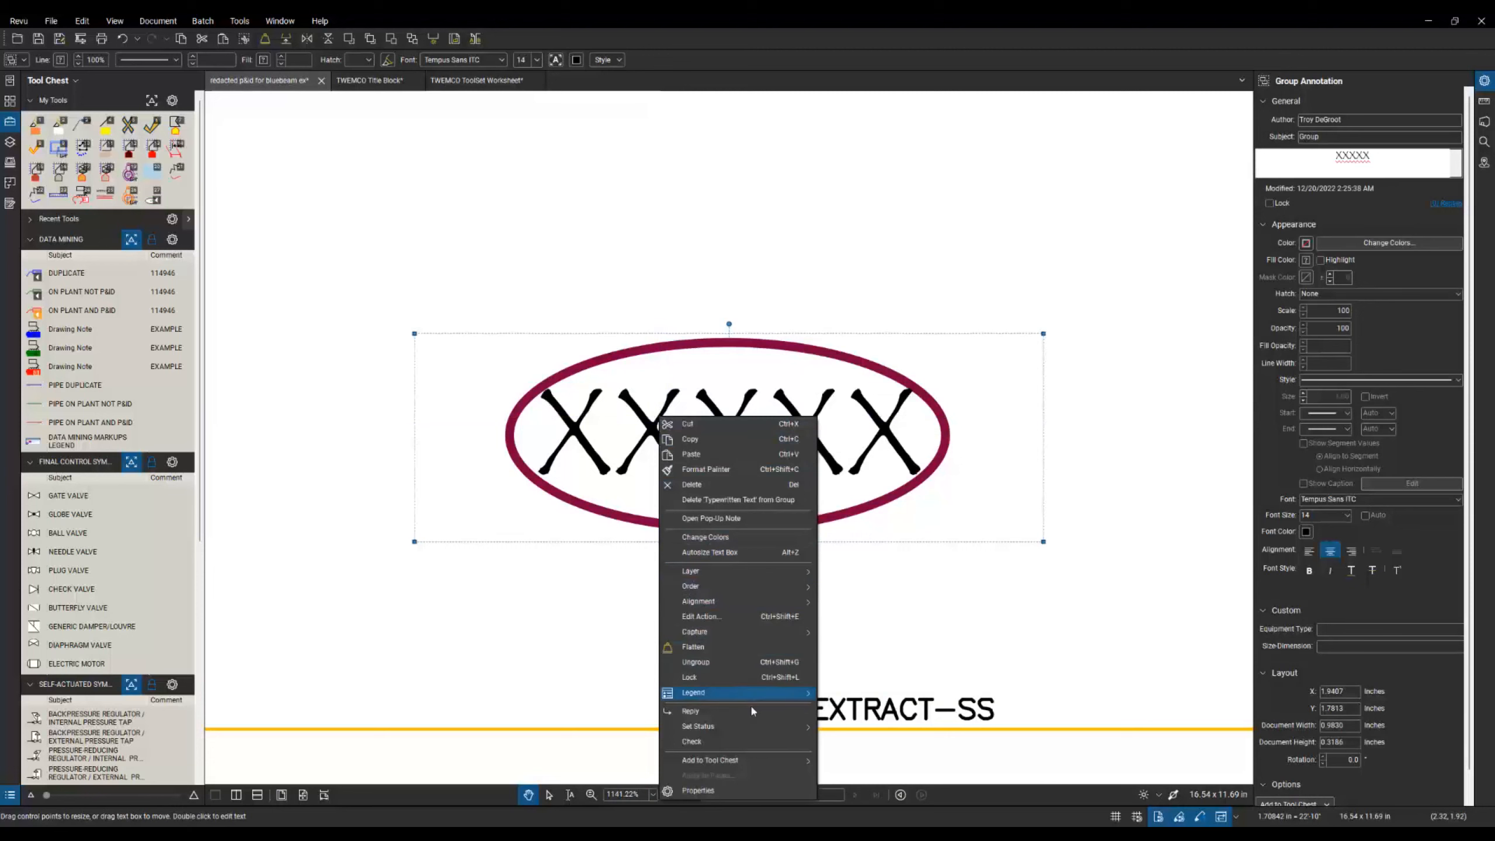
mouse_move(790, 764)
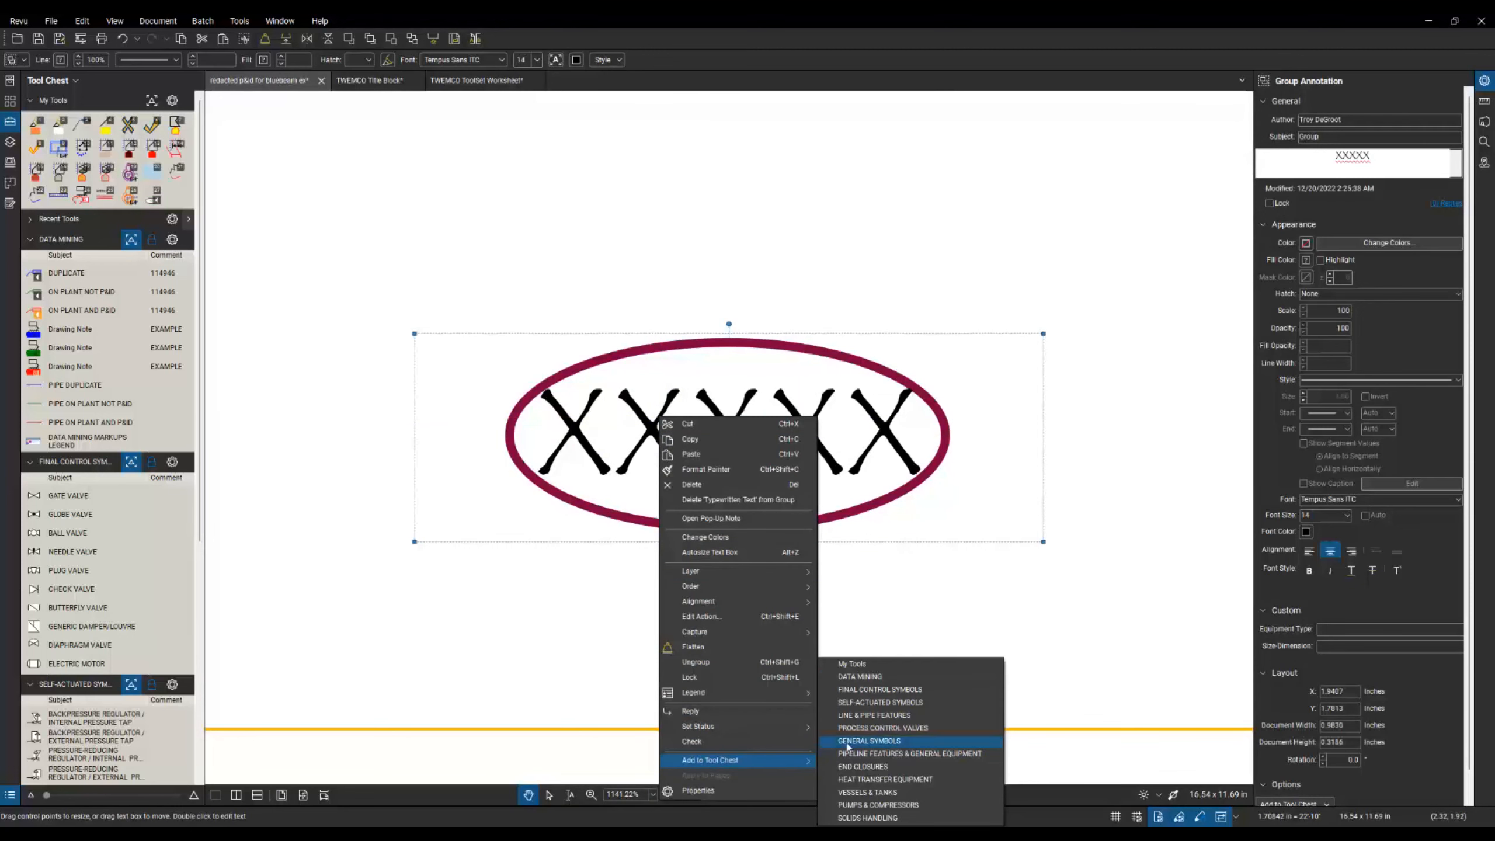
click(867, 677)
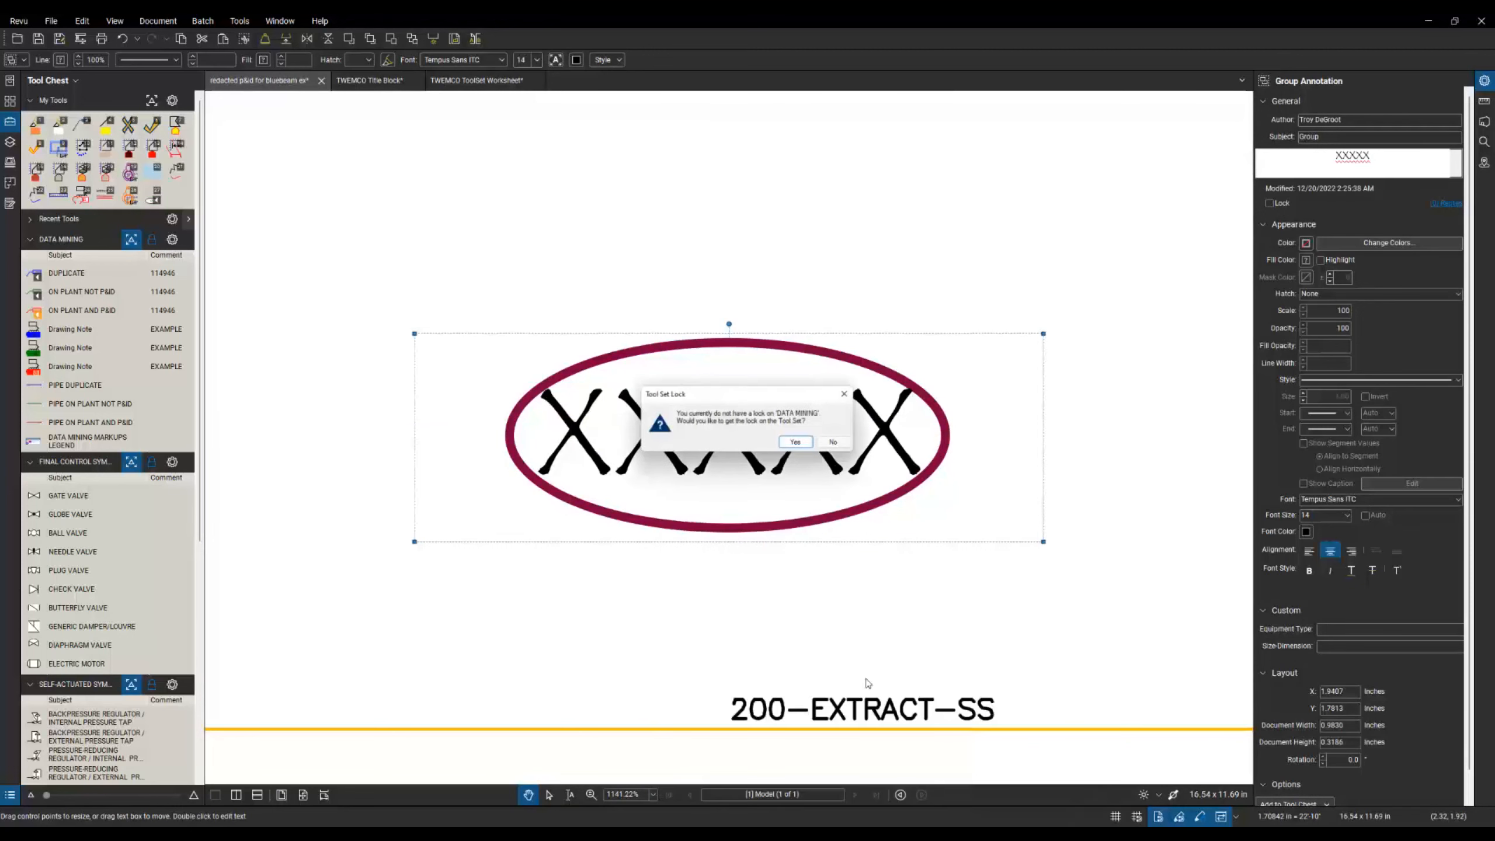
click(798, 442)
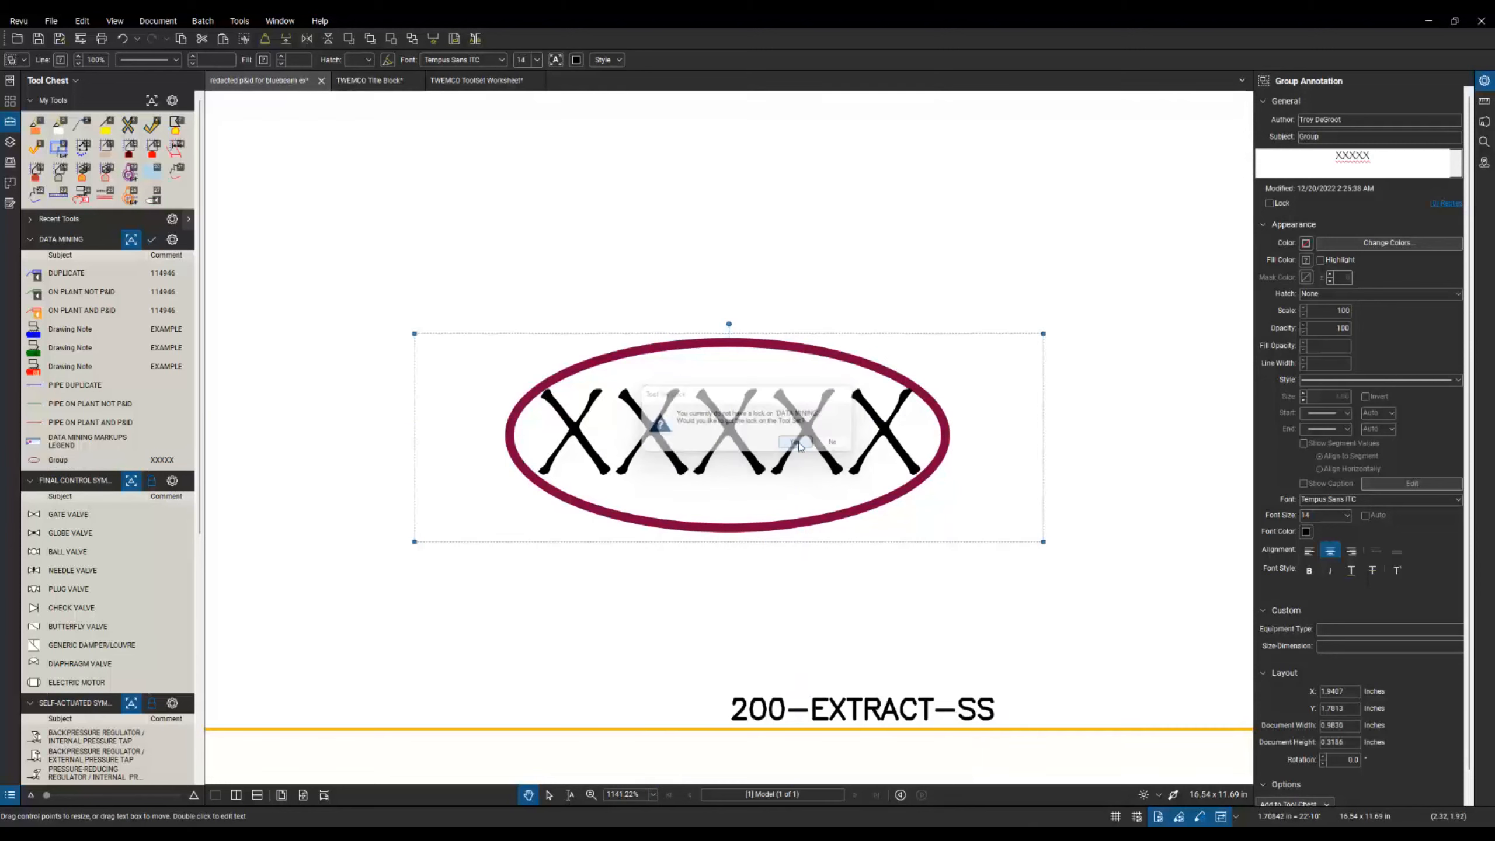
click(55, 462)
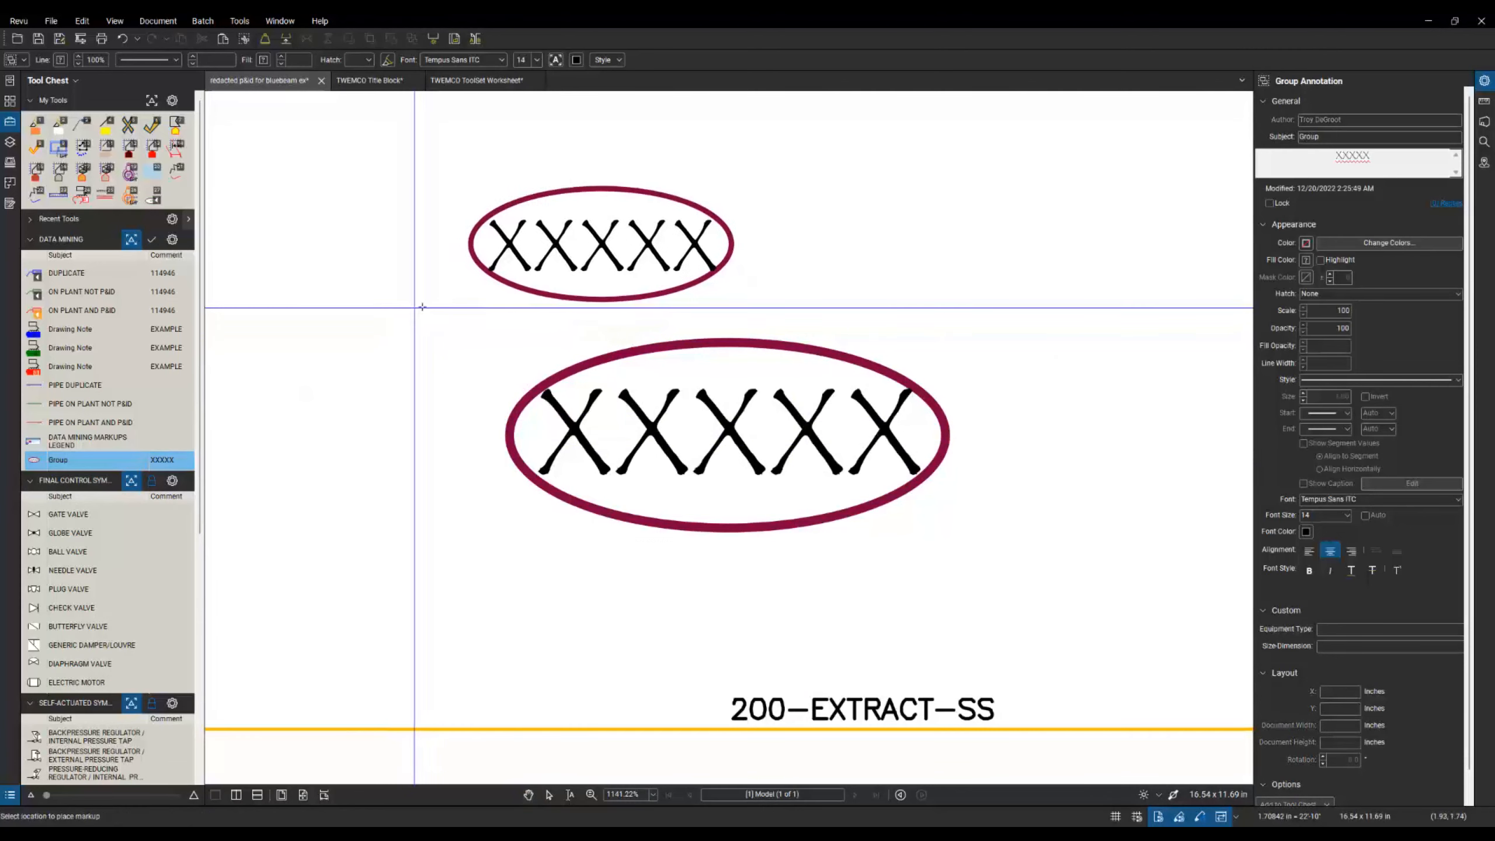
key(Escape)
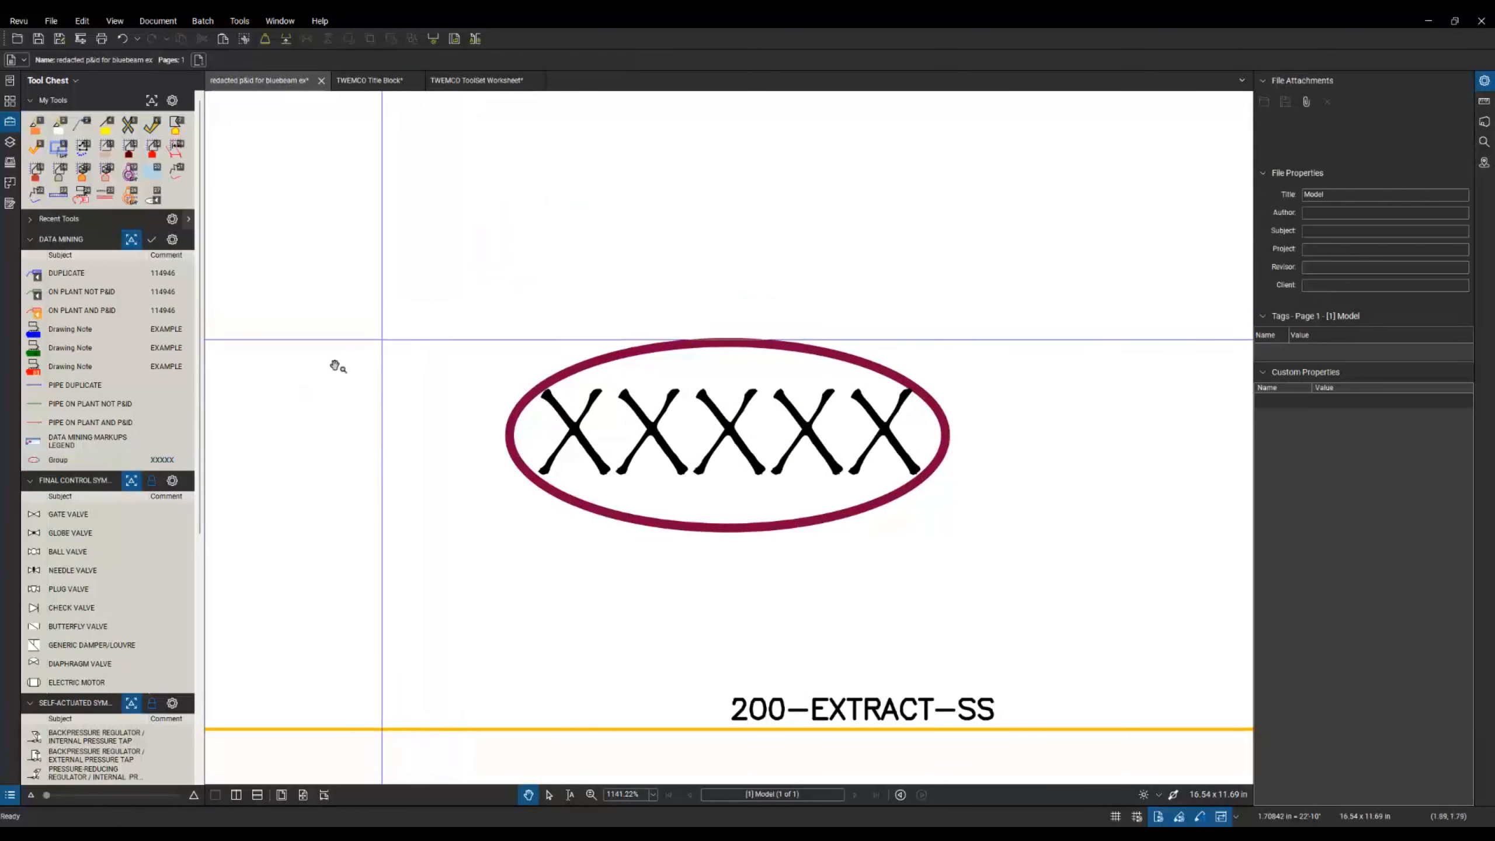
Define a numbering sequence for the new Group tool with prefix PID, start 1, increment 1 and renumbering on deletion turned off.
right_click(36, 464)
mouse_move(72, 509)
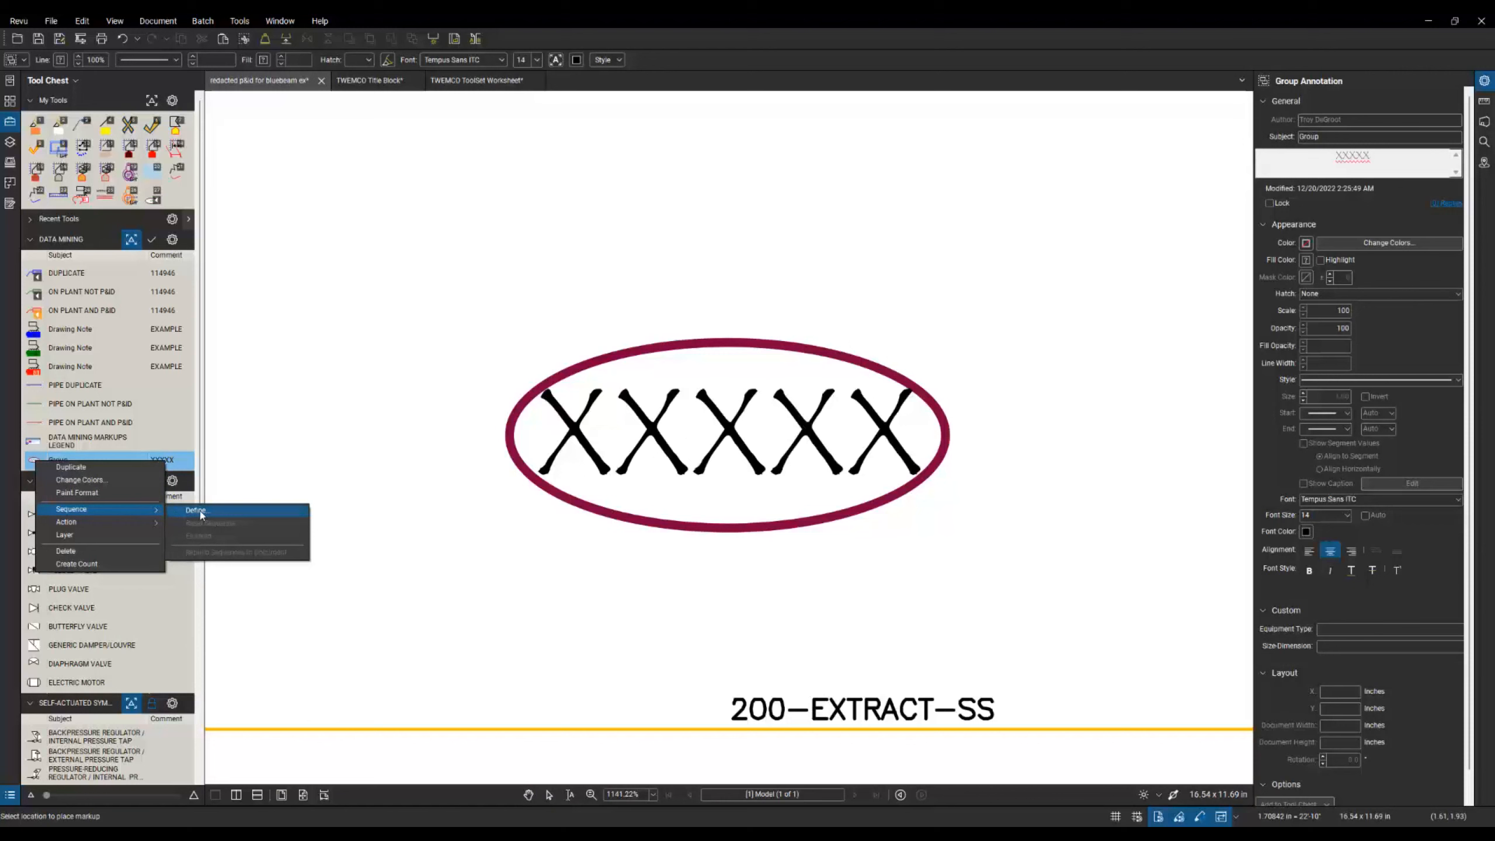
click(198, 510)
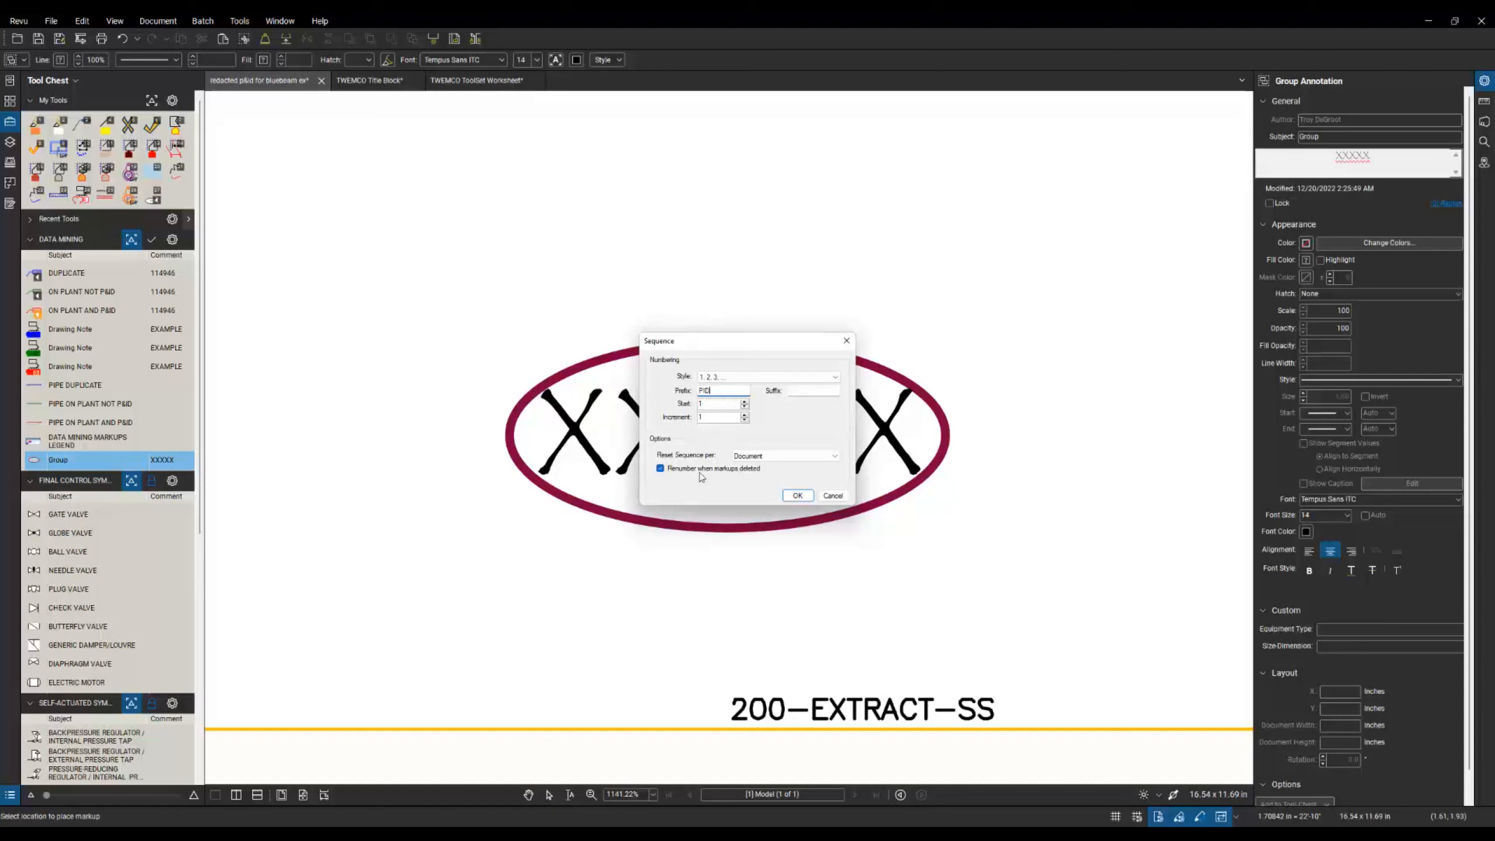
click(660, 469)
click(797, 495)
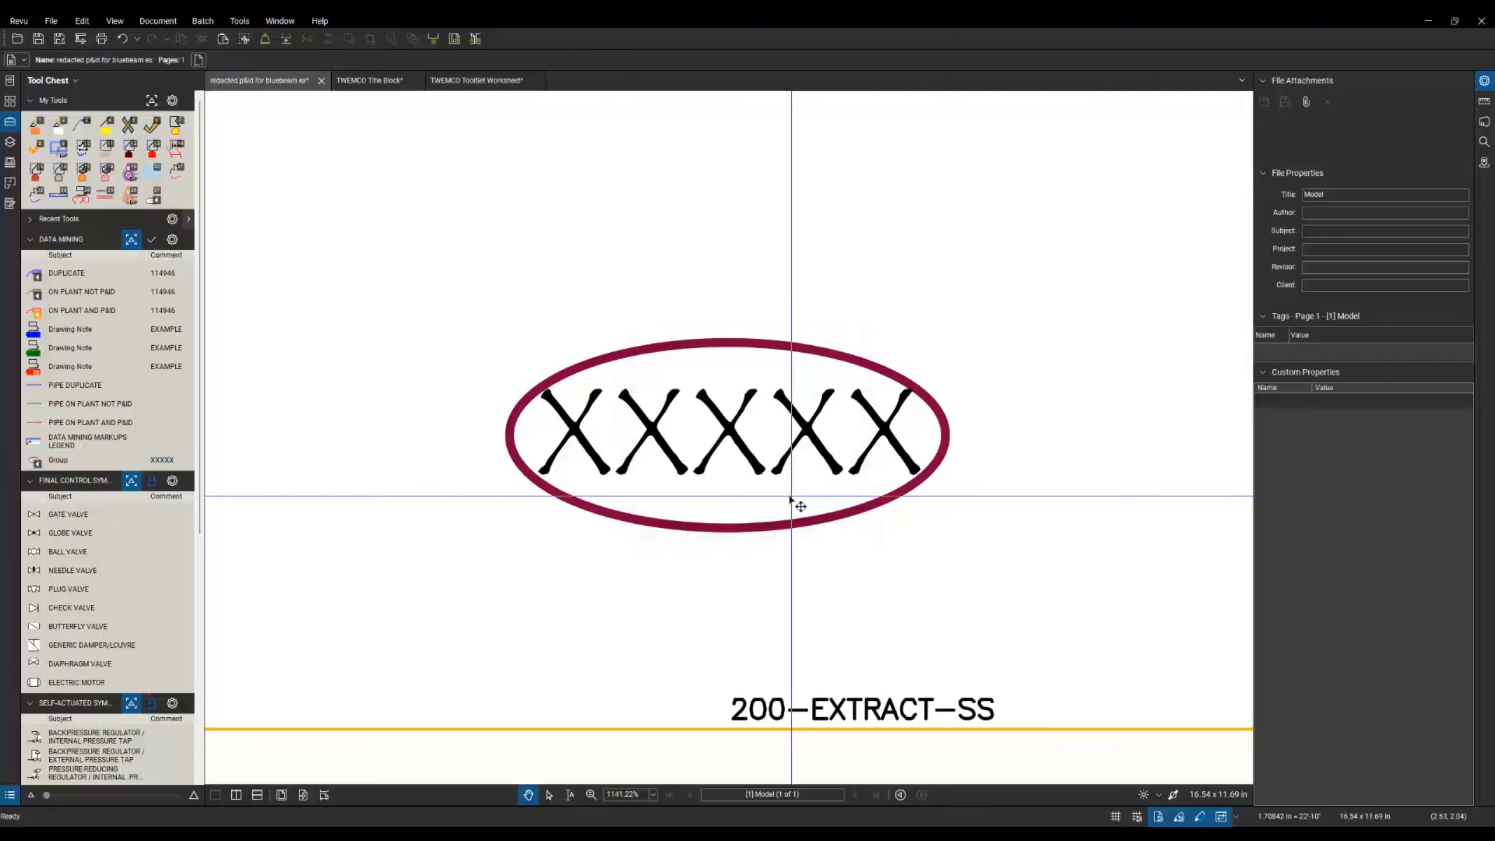
Place three sequenced PID tags with the Group tool in the blank area around the XXXXX ellipse.
click(61, 462)
click(63, 463)
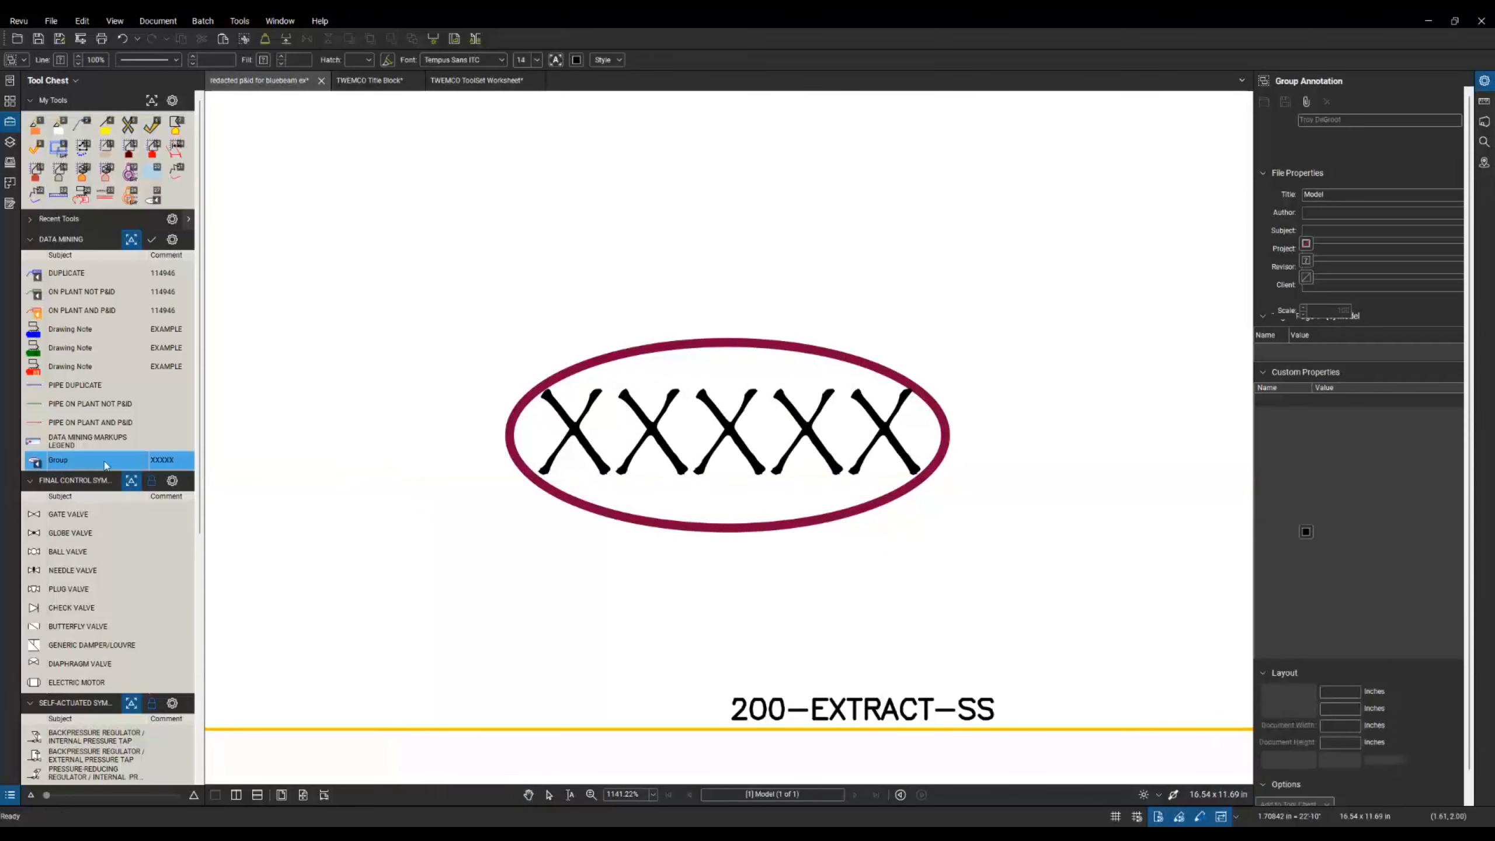
click(381, 279)
click(665, 286)
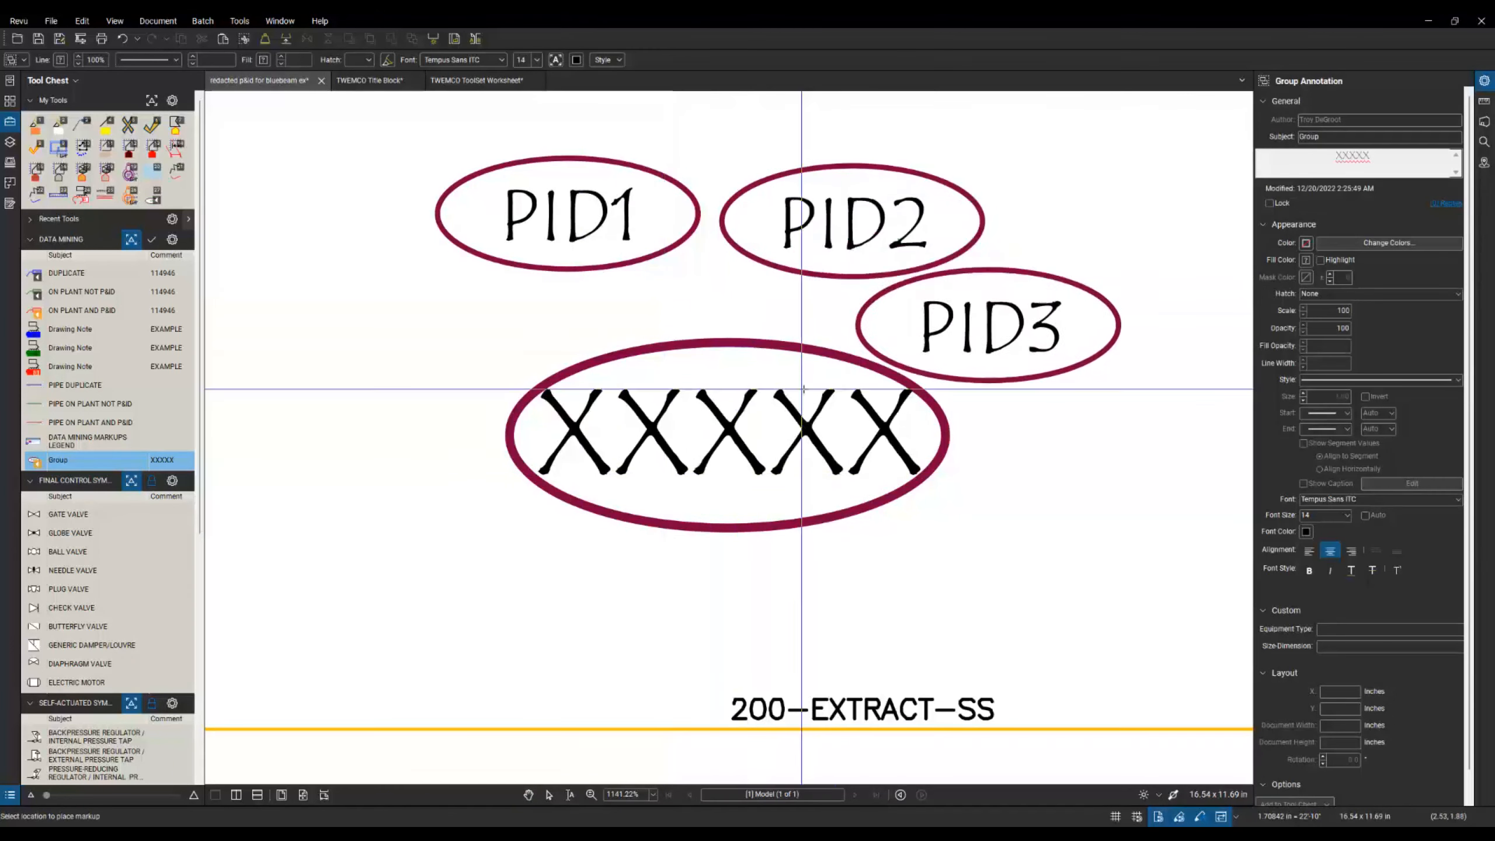
click(838, 395)
key(Escape)
click(842, 401)
scroll(753, 366, down, 6)
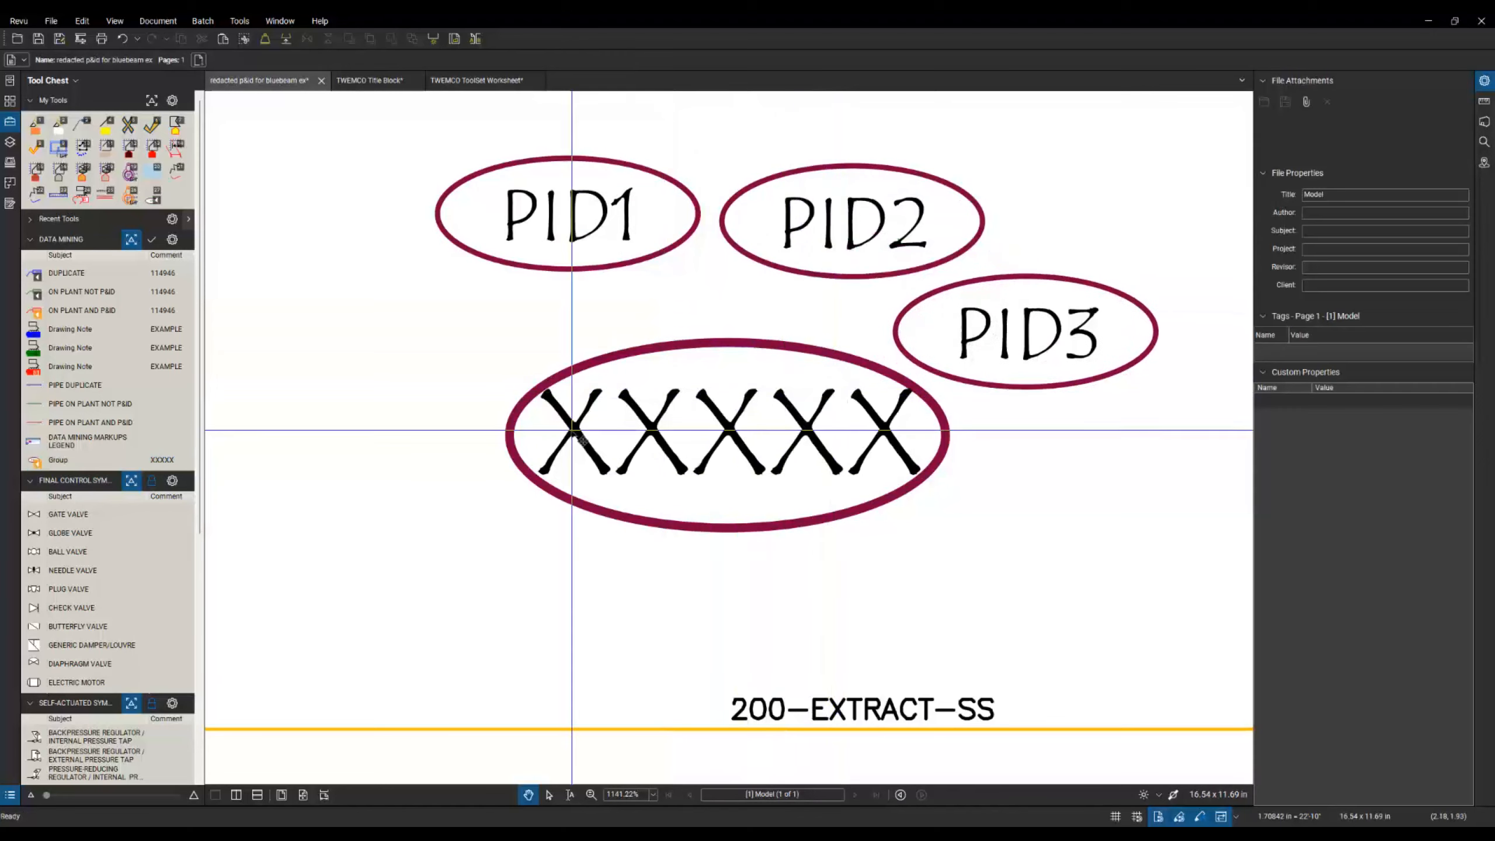
drag(754, 366, 508, 445)
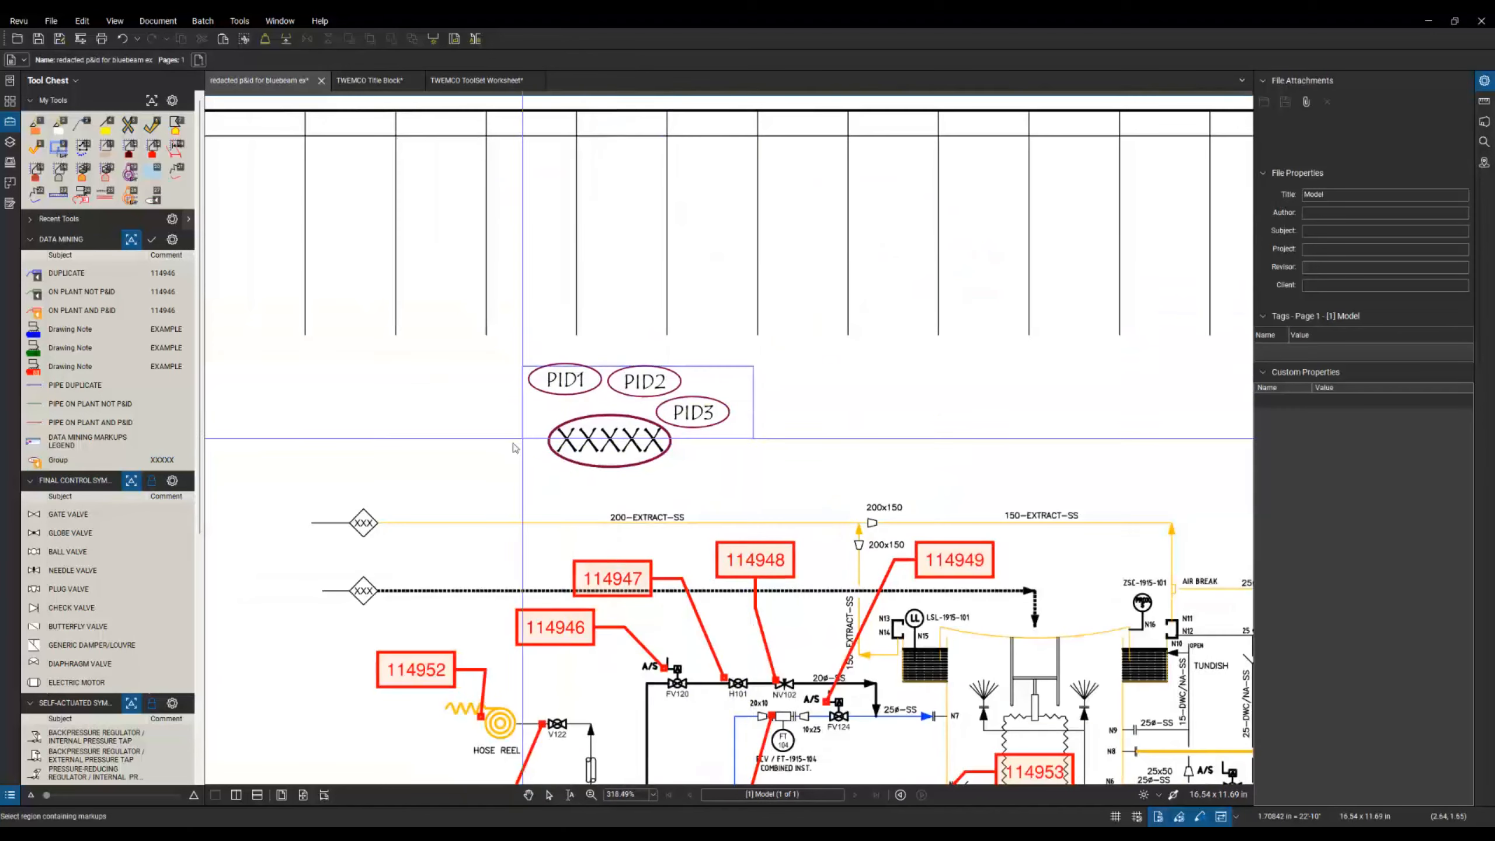
click(507, 446)
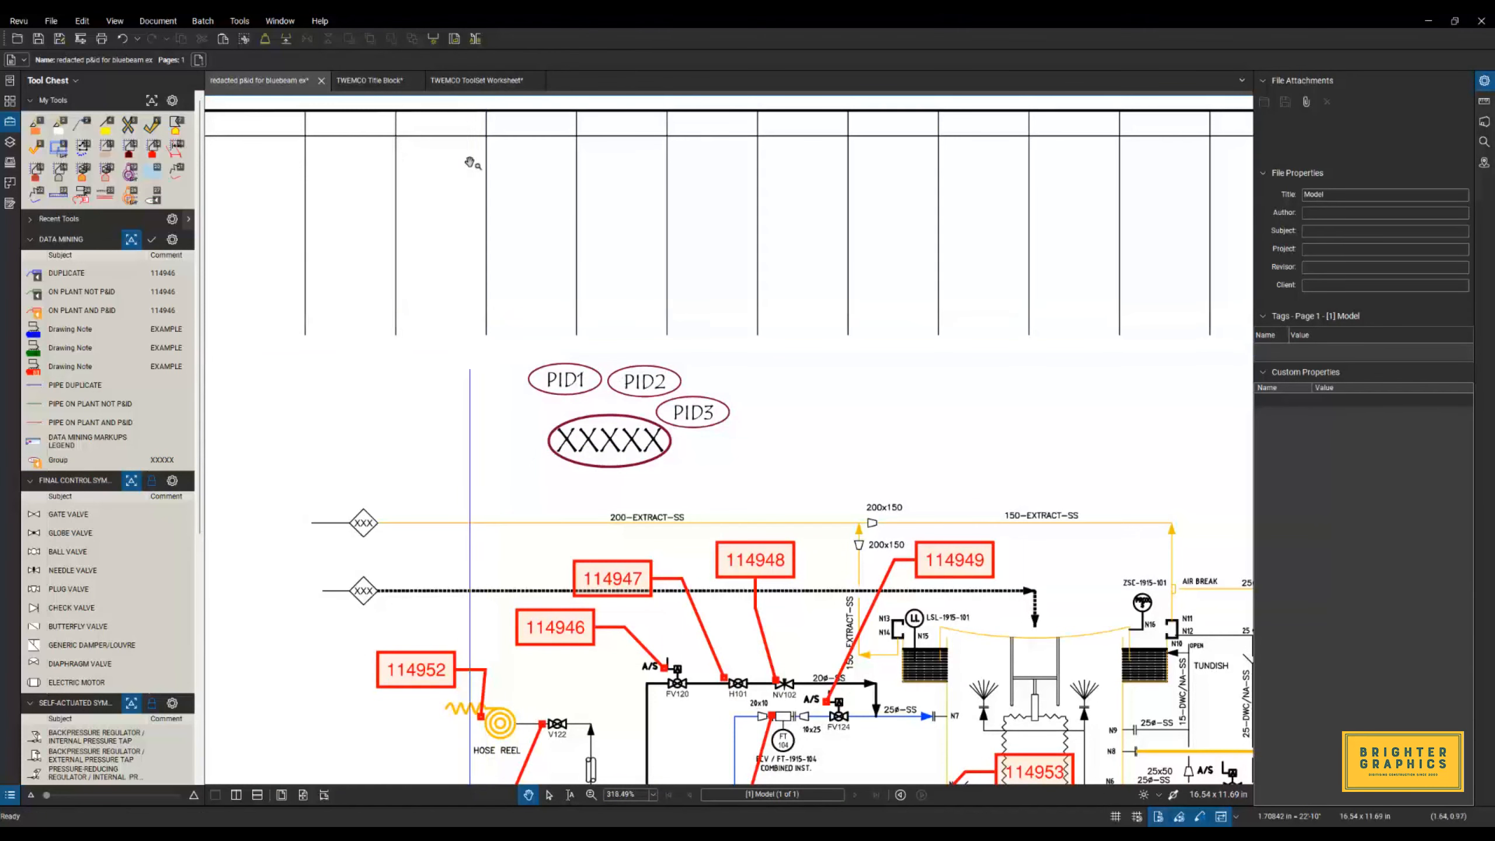
In the TWEMCO Title Block drawing, draw a PIPE ON PLANT AND P&ID line from the top of column W-02 over and down beside PV-01.
click(387, 84)
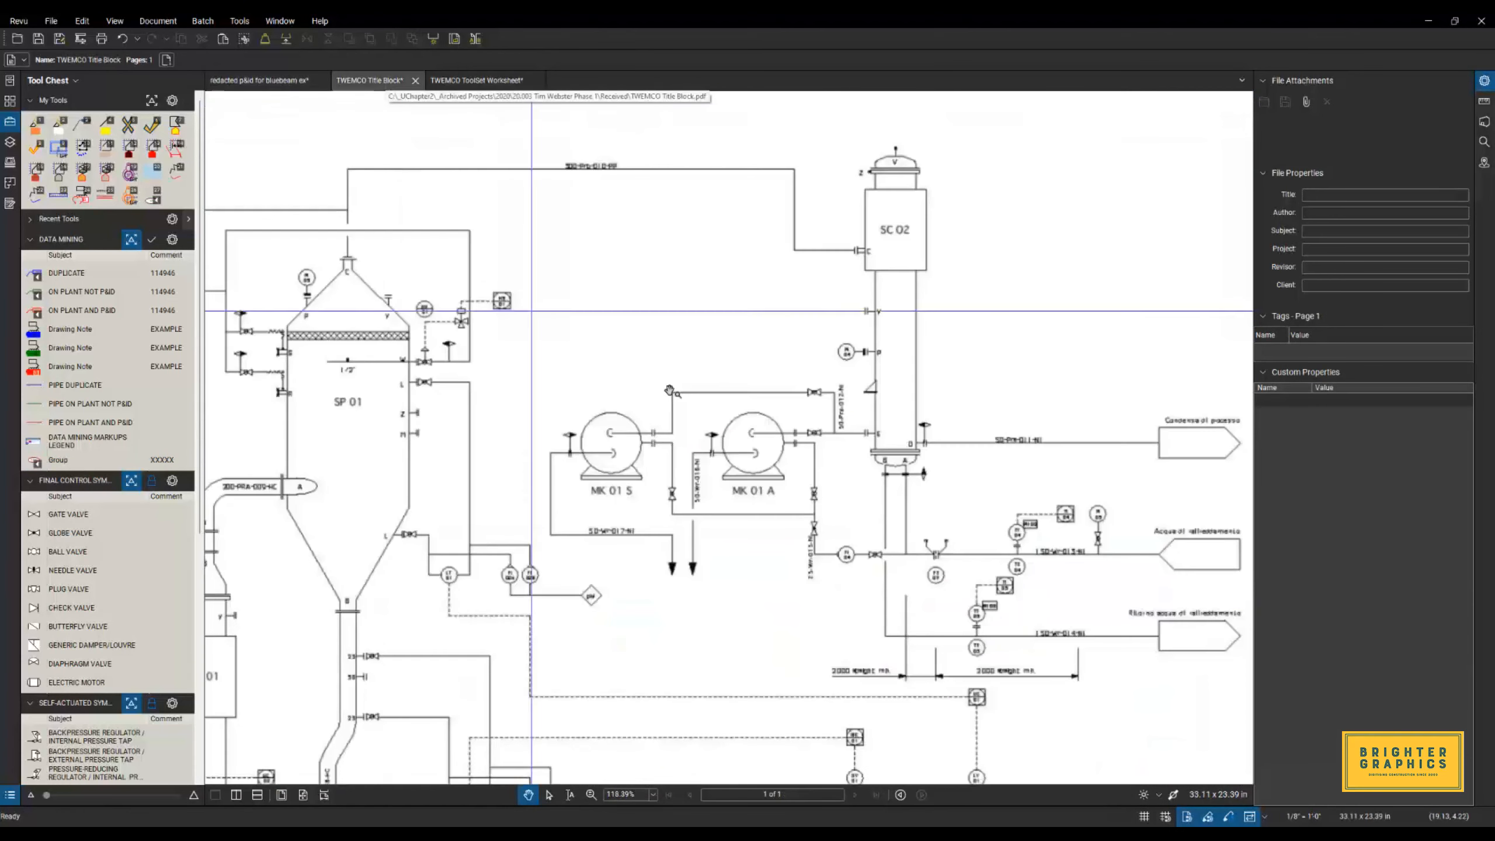
scroll(898, 455, down, 6)
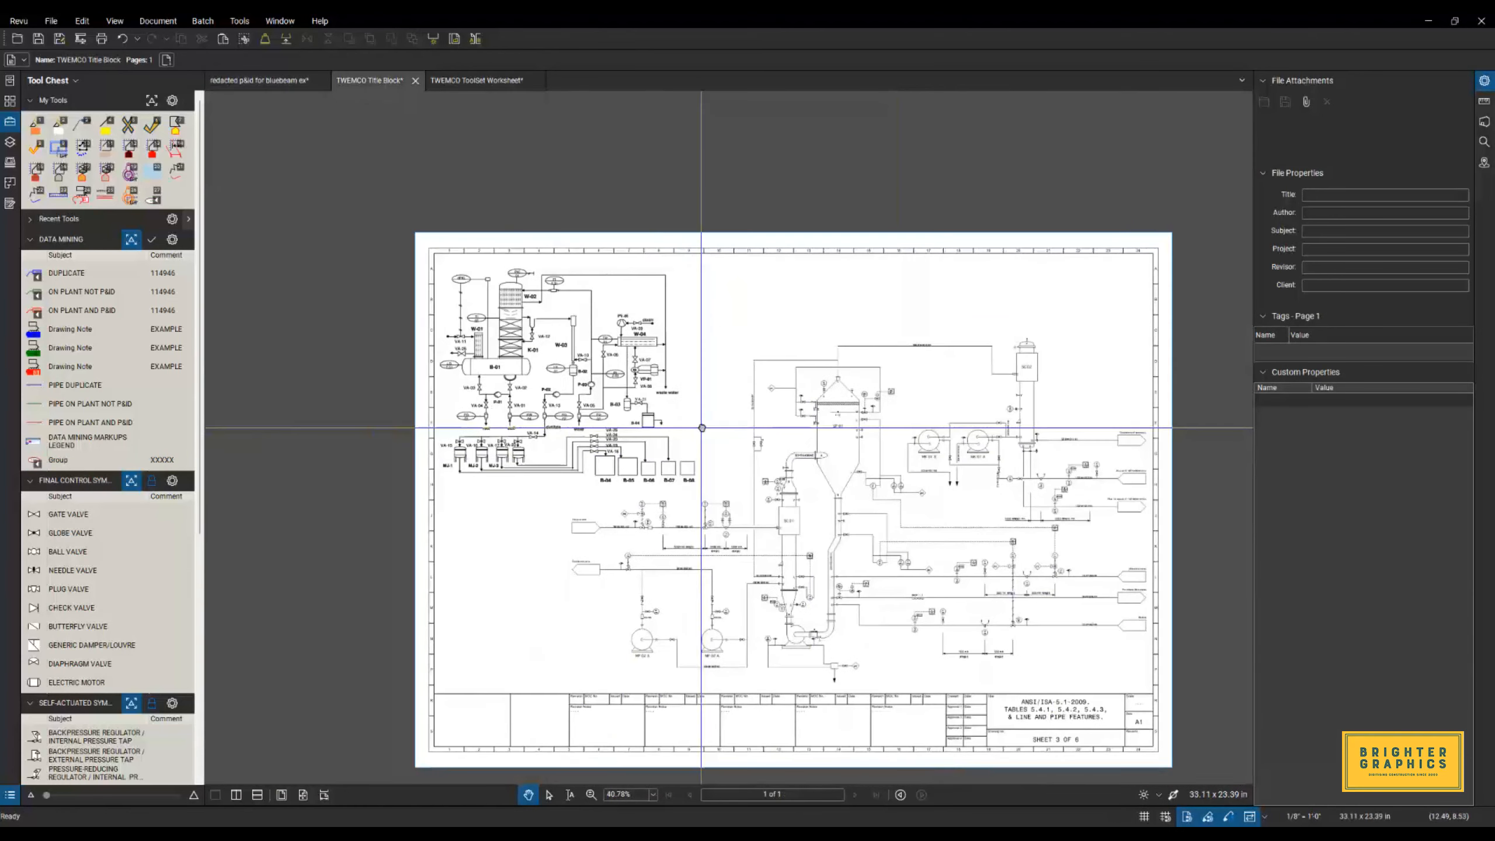
scroll(498, 353, up, 5)
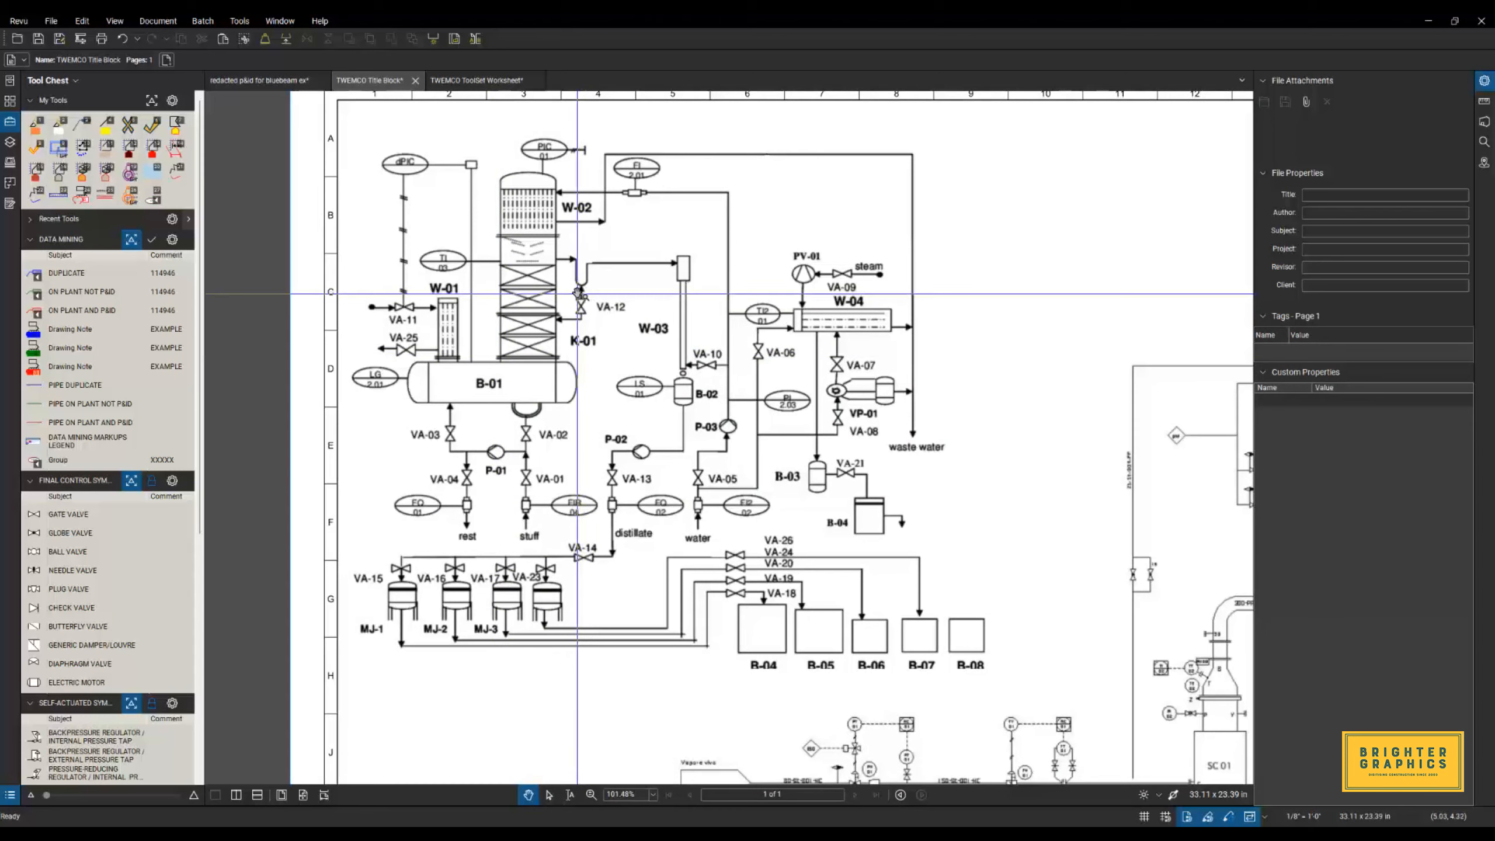
scroll(580, 289, up, 3)
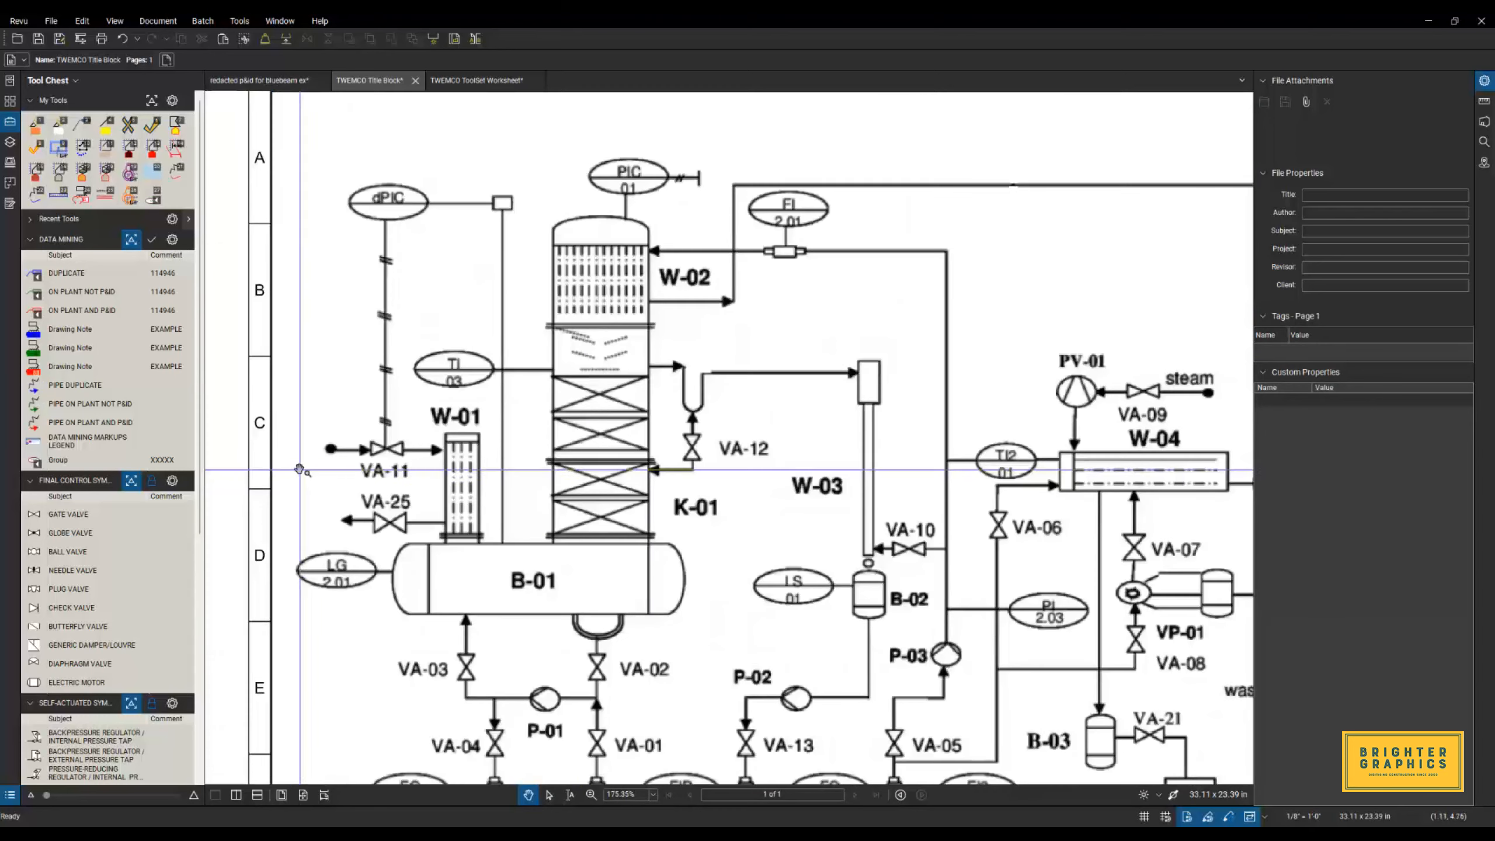
click(34, 424)
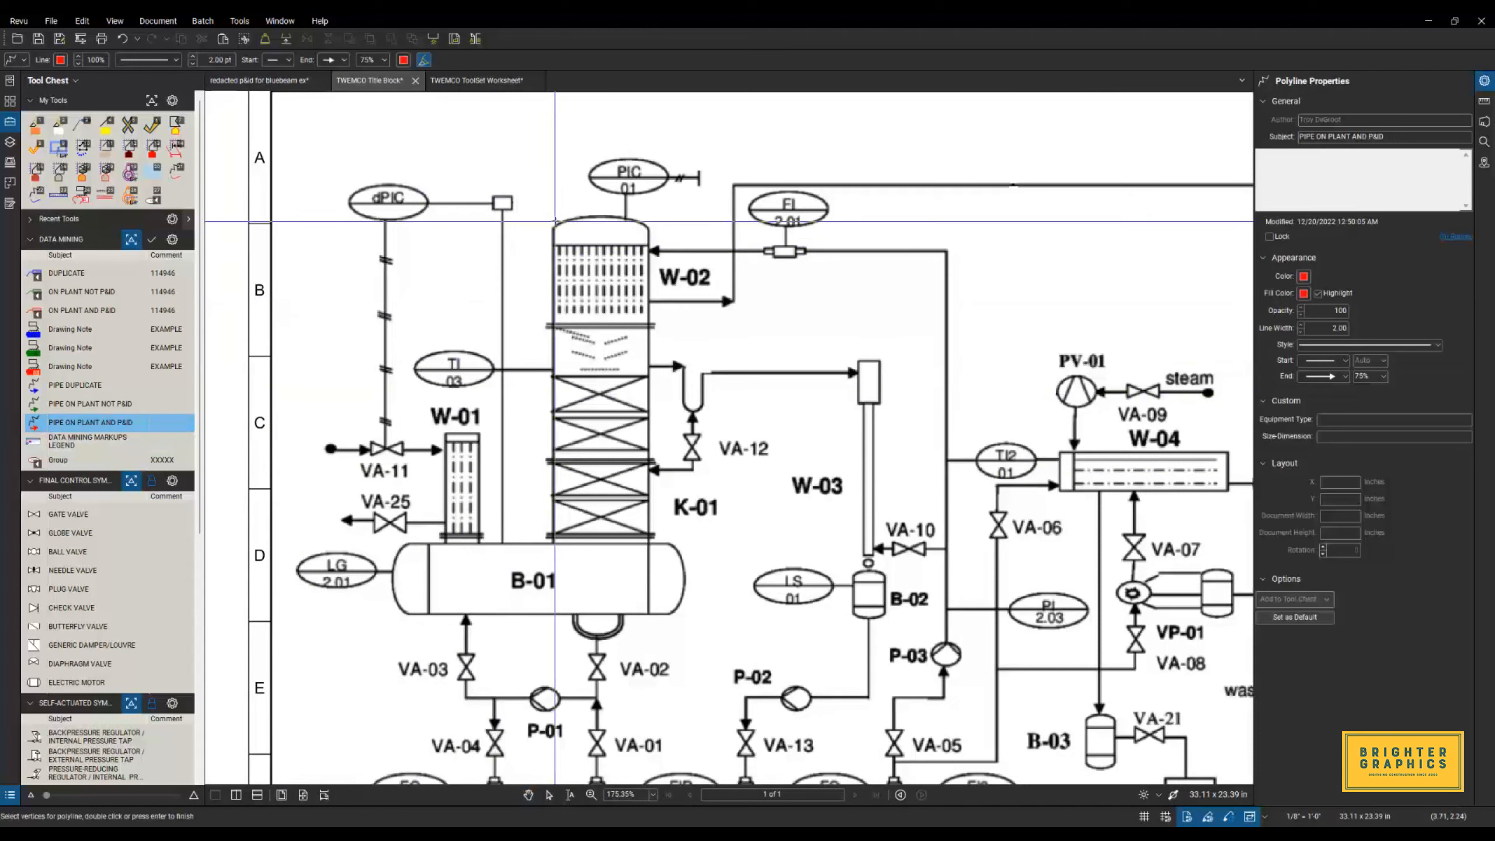
click(569, 220)
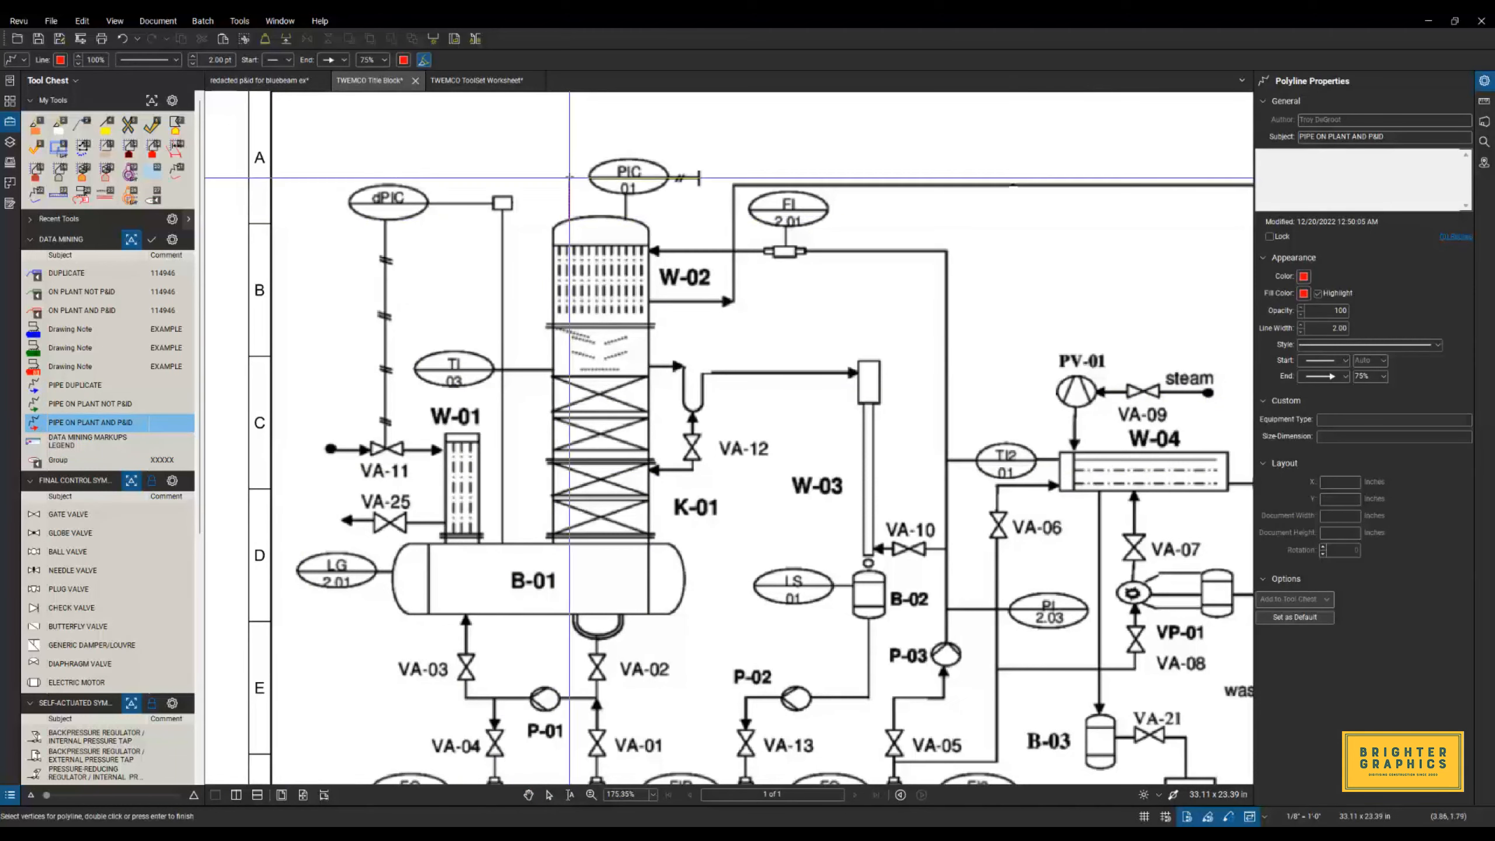
click(563, 120)
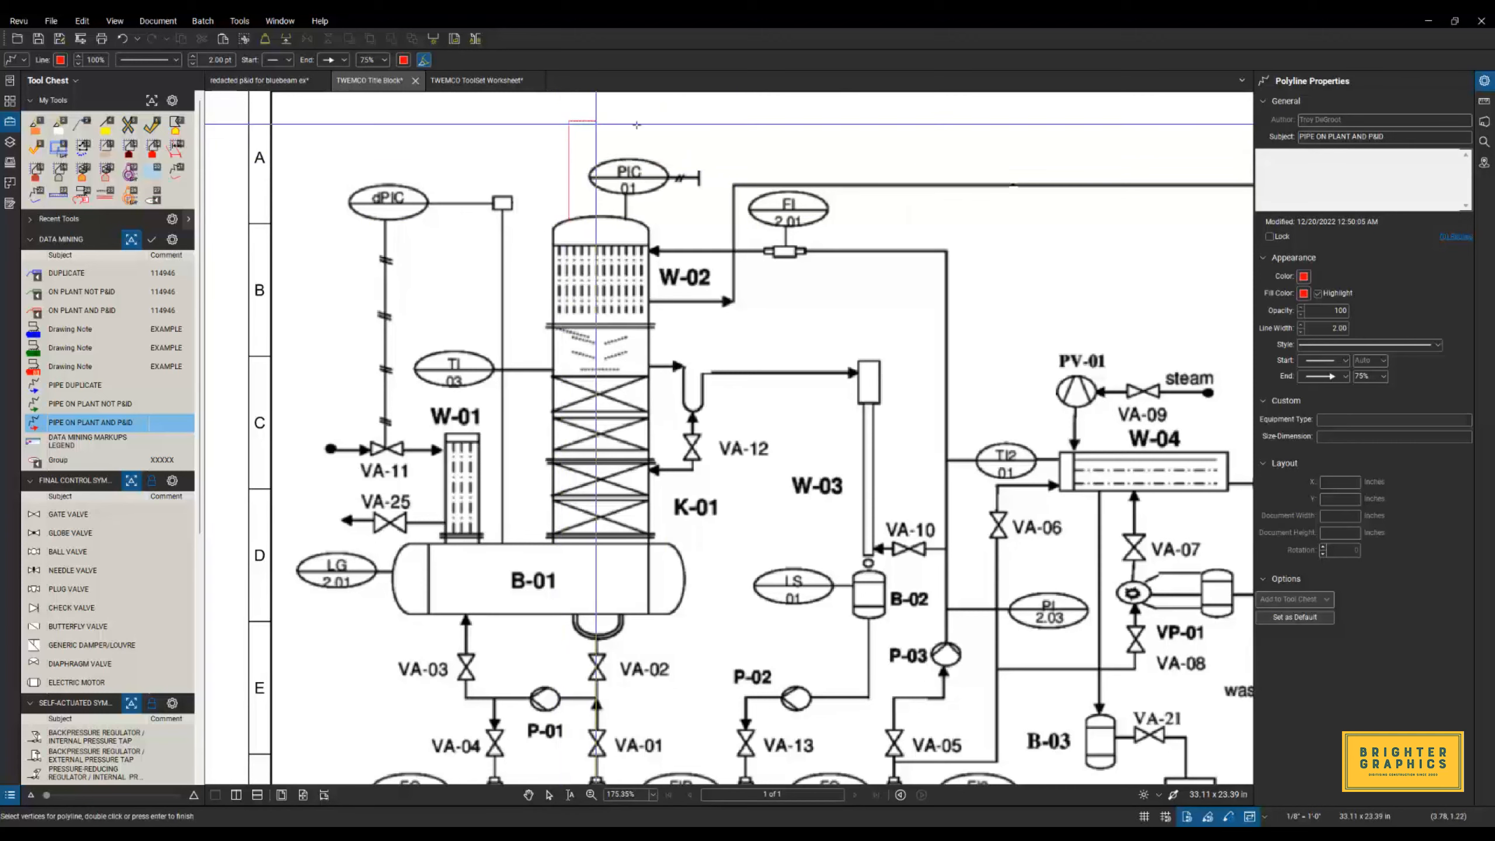
click(1012, 143)
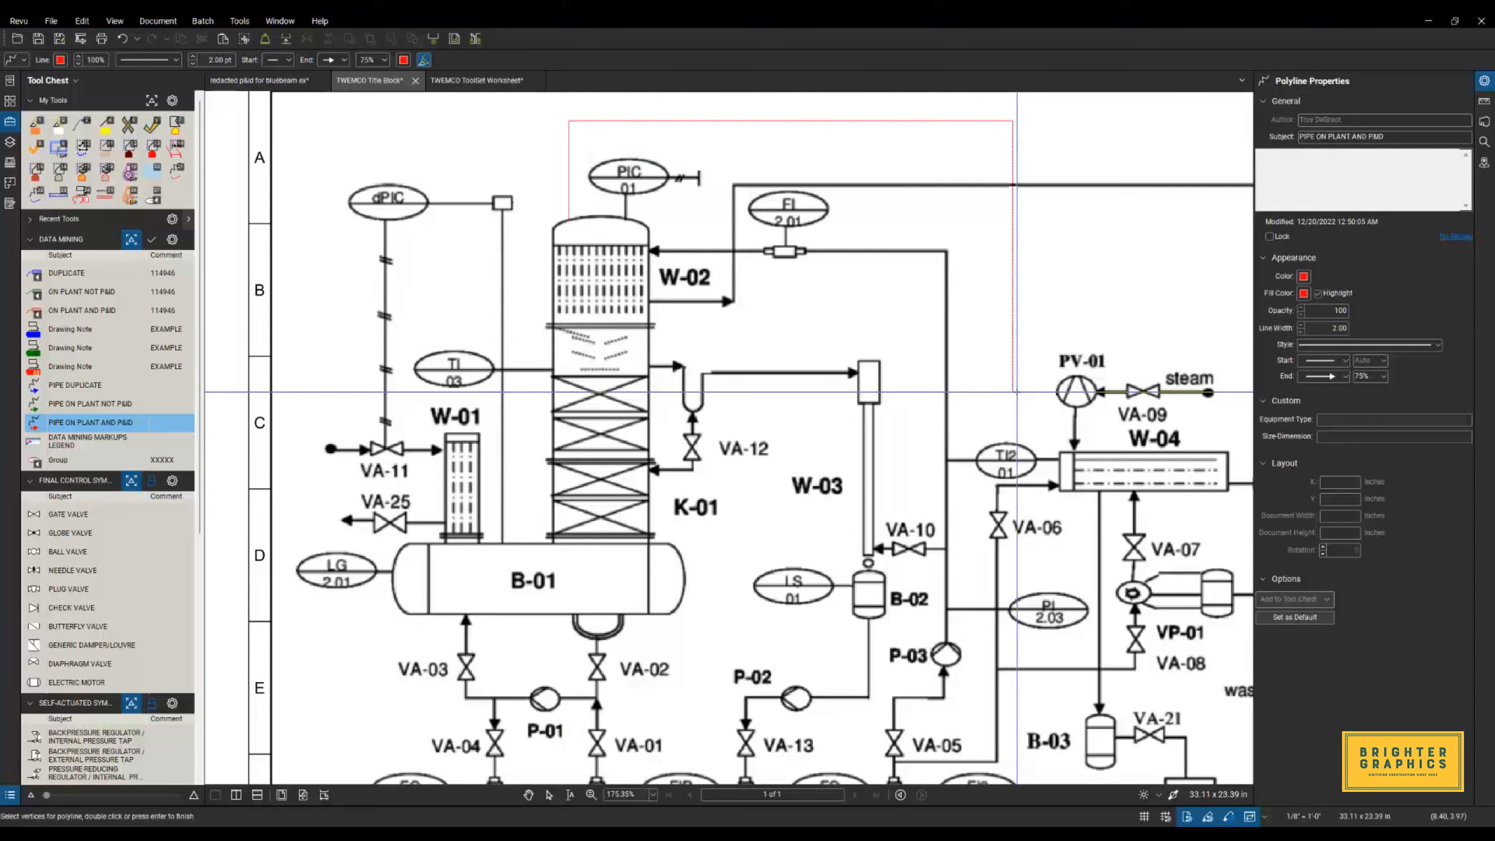
double_click(1014, 391)
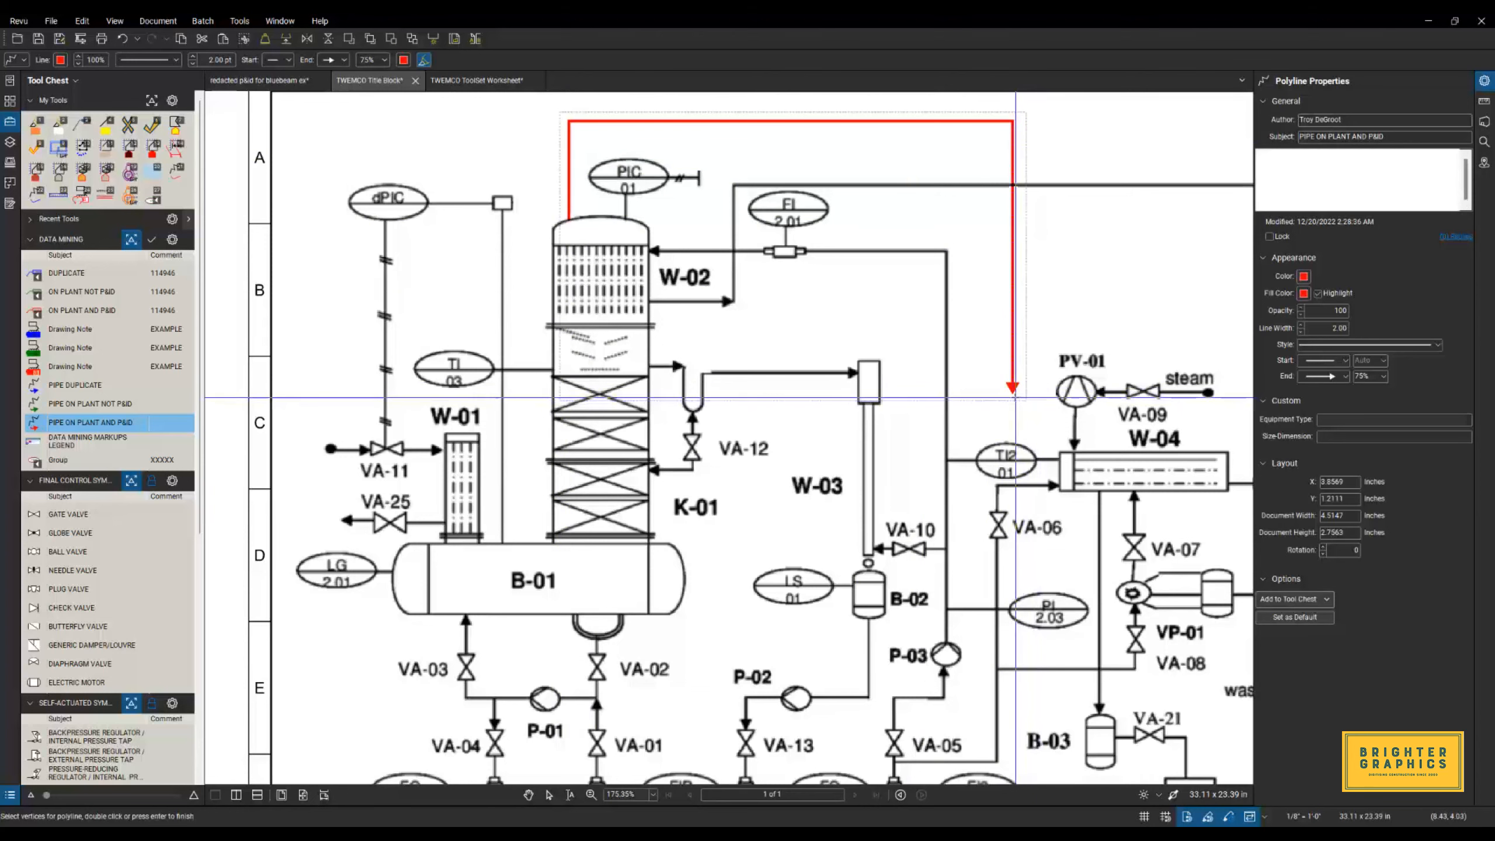
Add PIPE ON PLANT AND P&ID segments from the red run to PV-01 and the box beside dPIC, and from PIC 01 up to the run.
click(1013, 394)
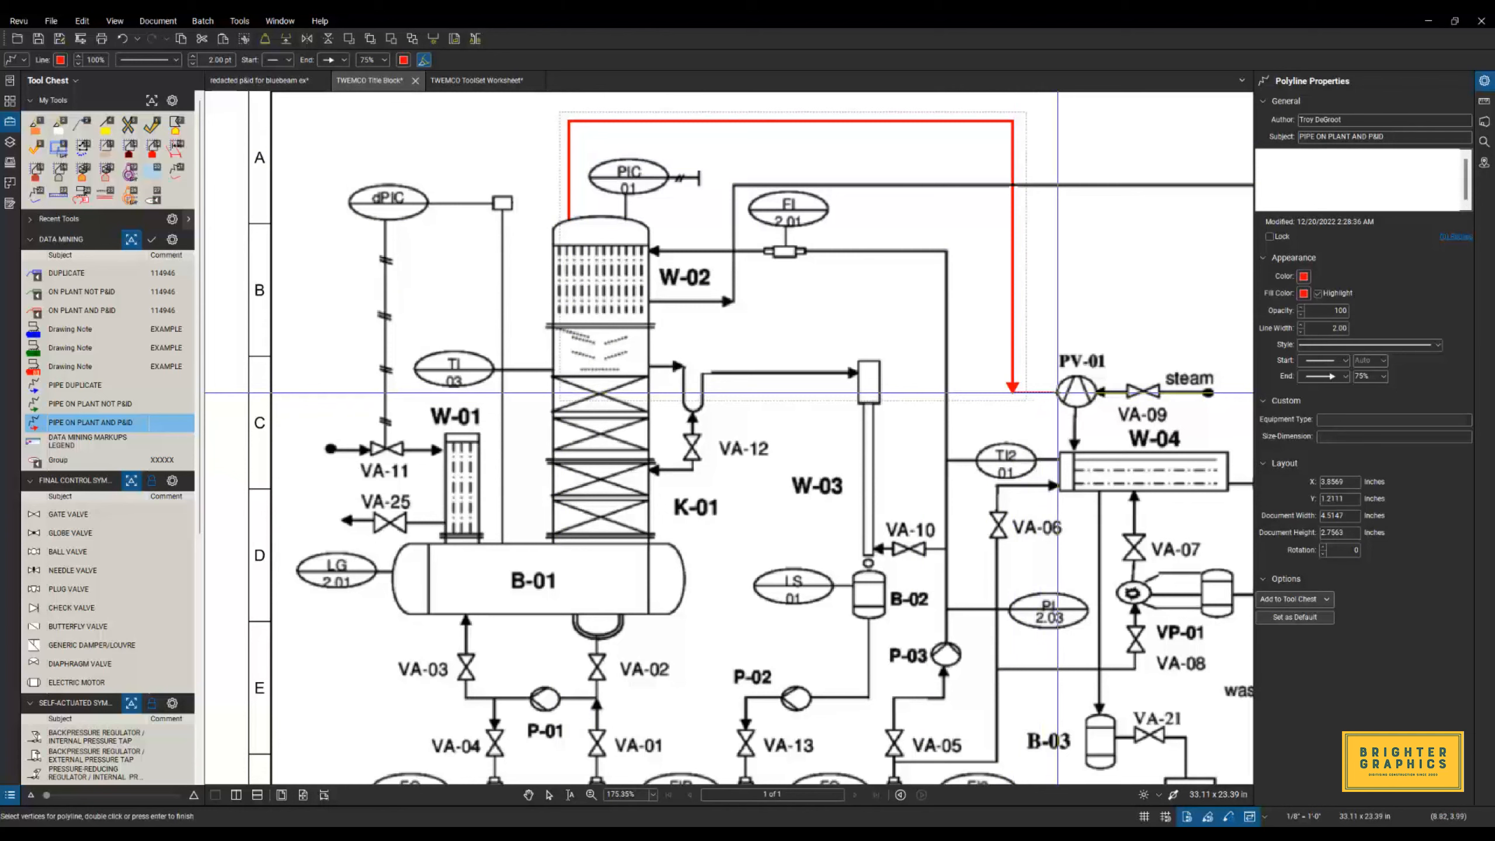
double_click(1054, 393)
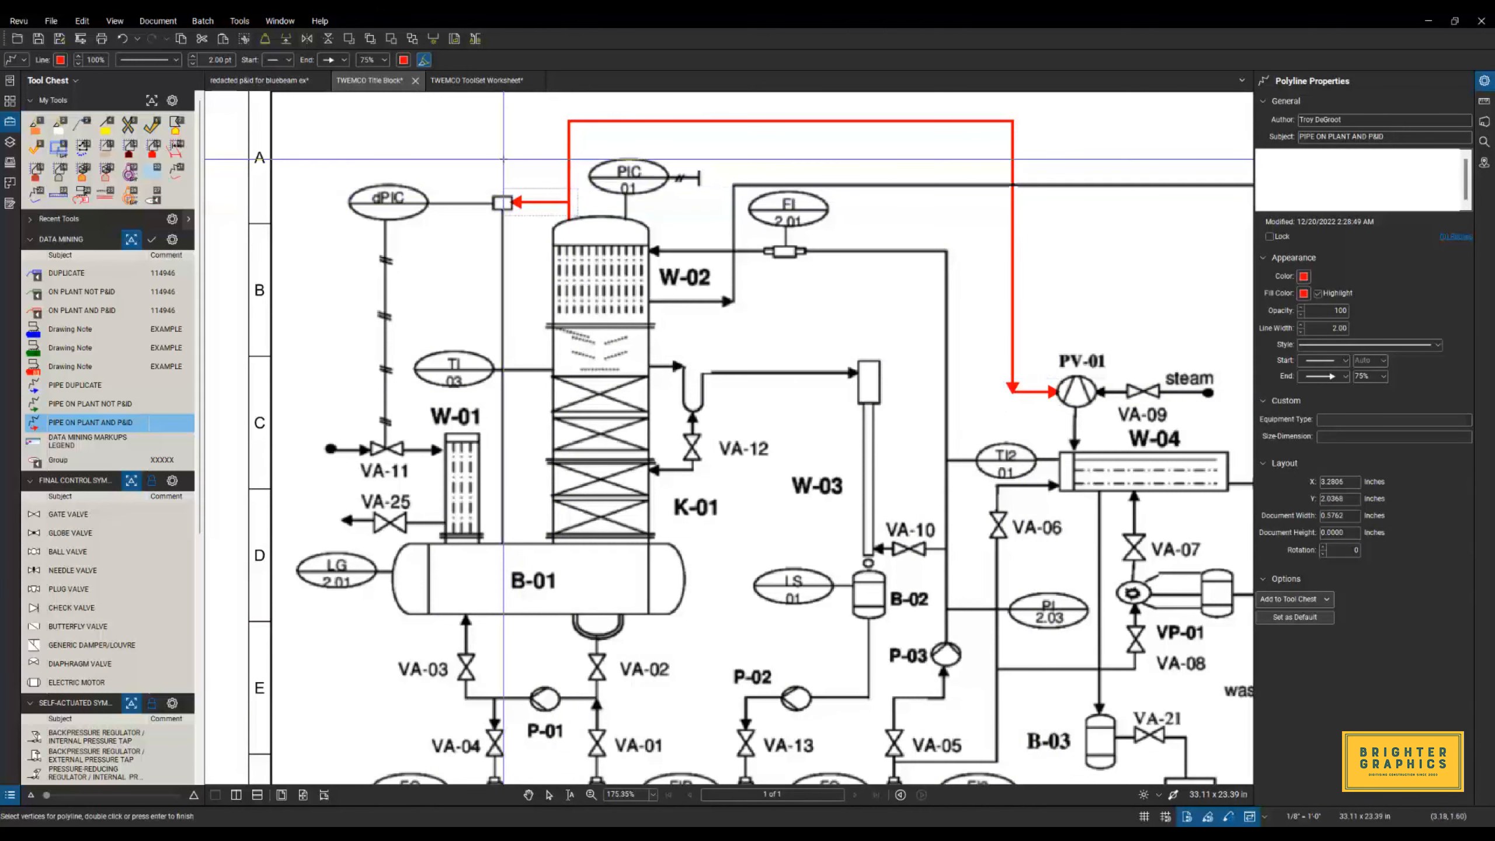
key(Escape)
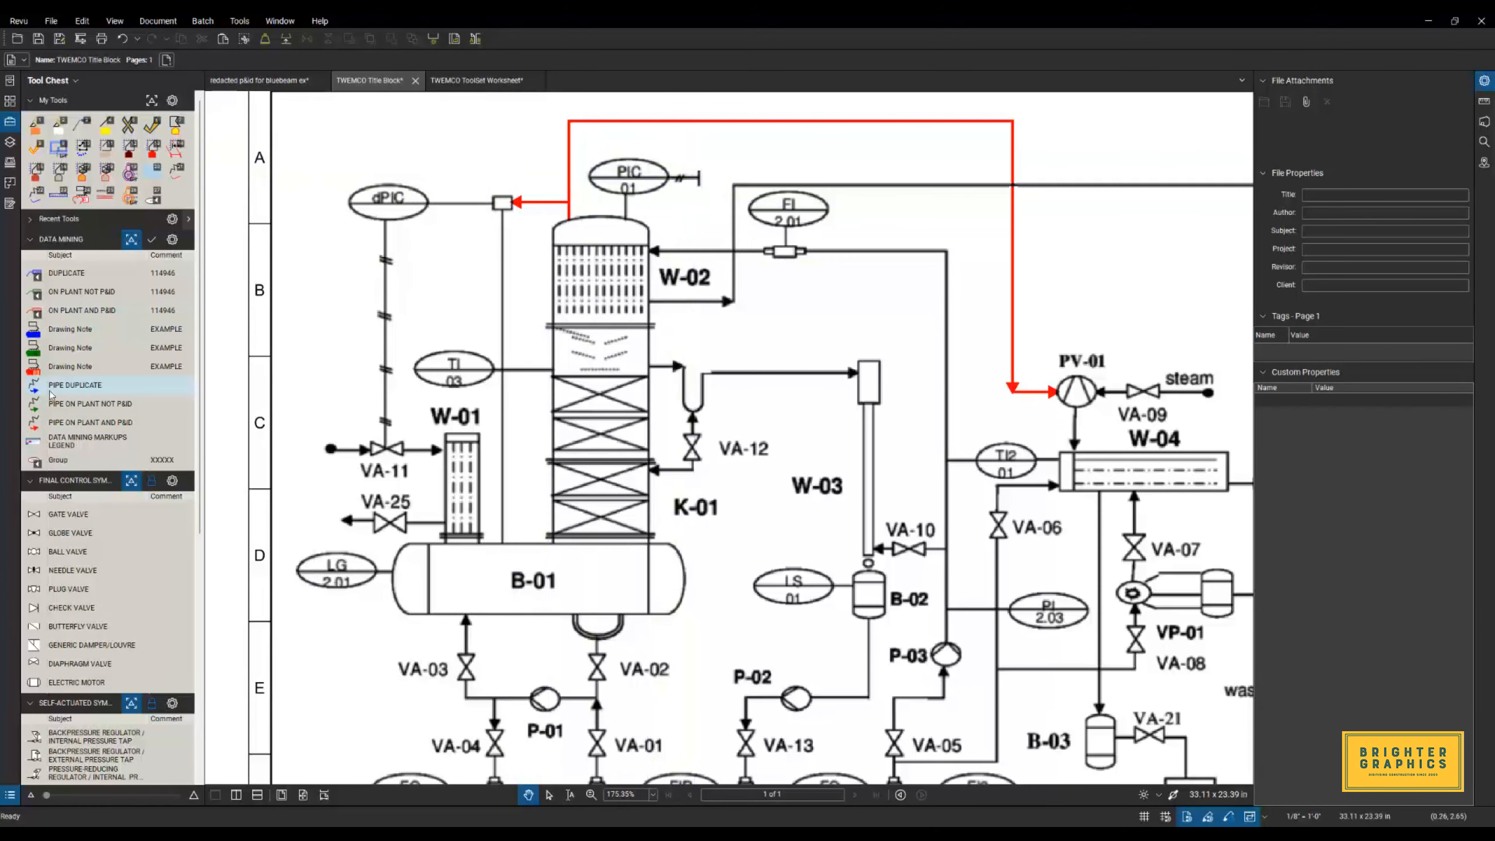
click(40, 423)
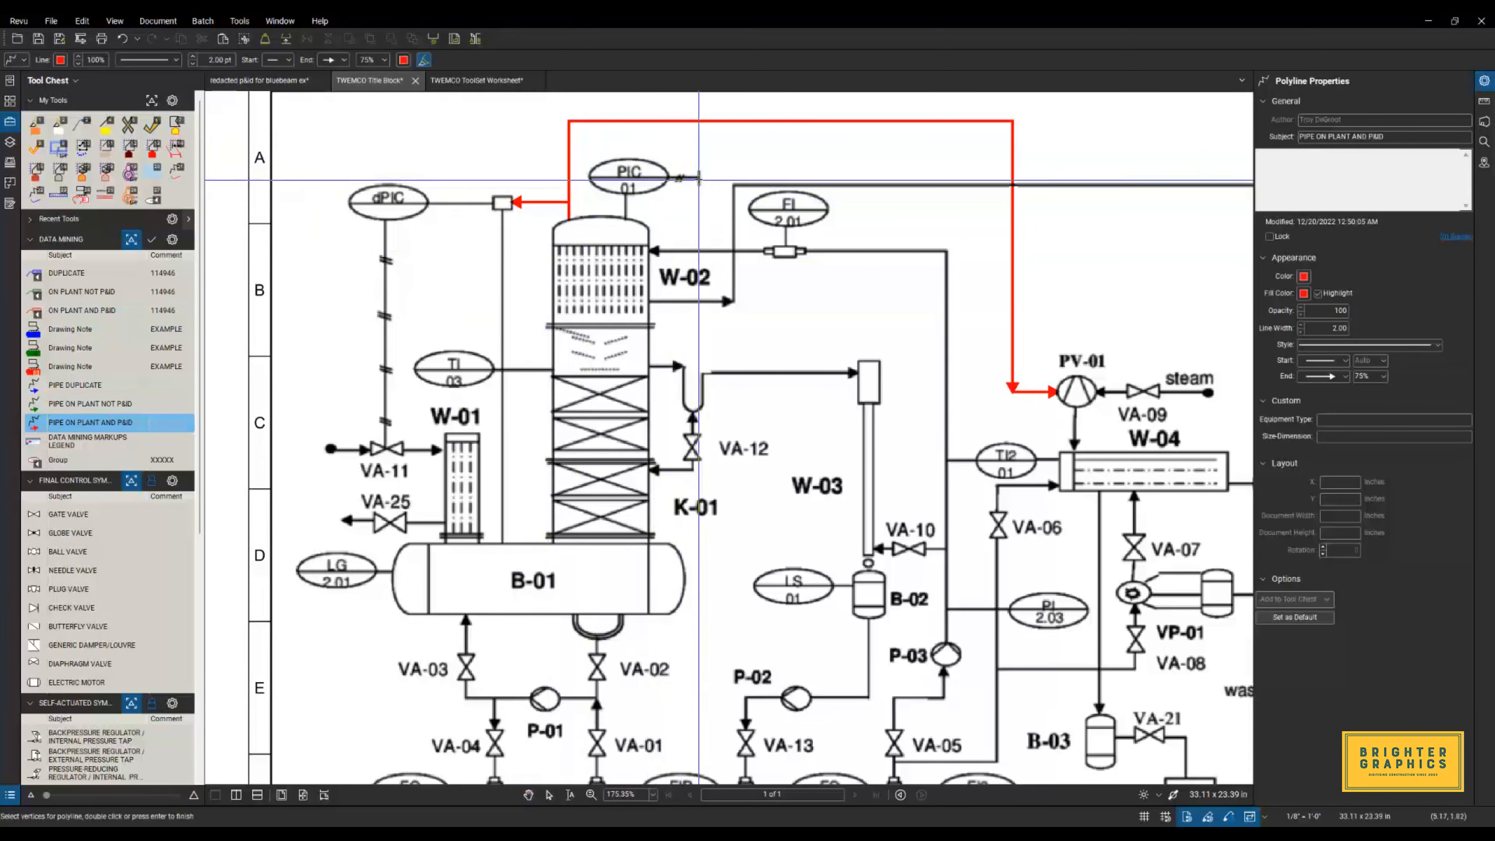
double_click(699, 121)
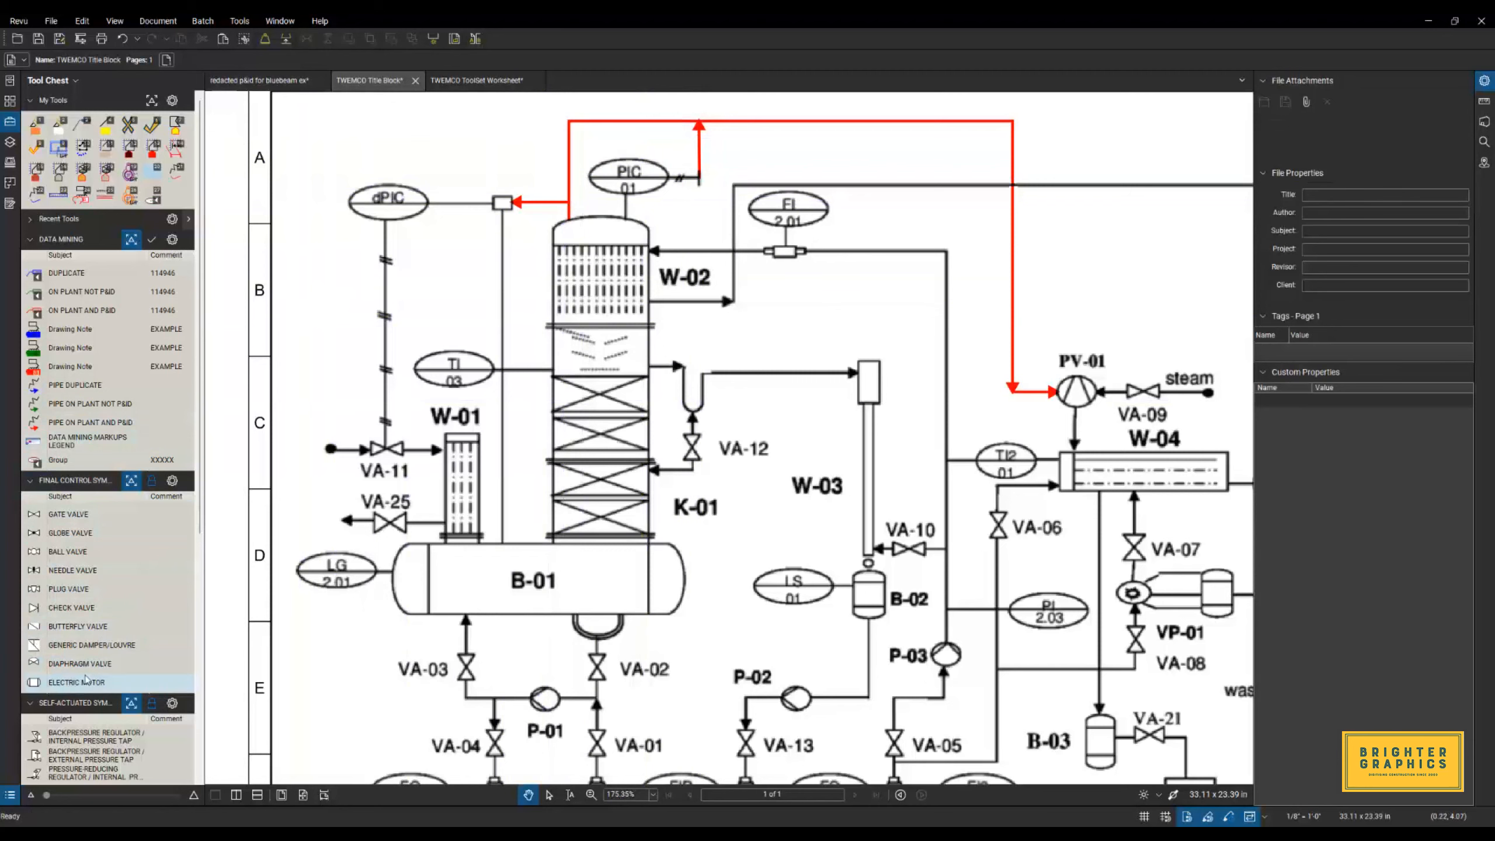
Place gate valves on the red branches at dPIC and PIC 01, and rotate the PIC 01 valve to 270° to follow its vertical pipe.
click(66, 518)
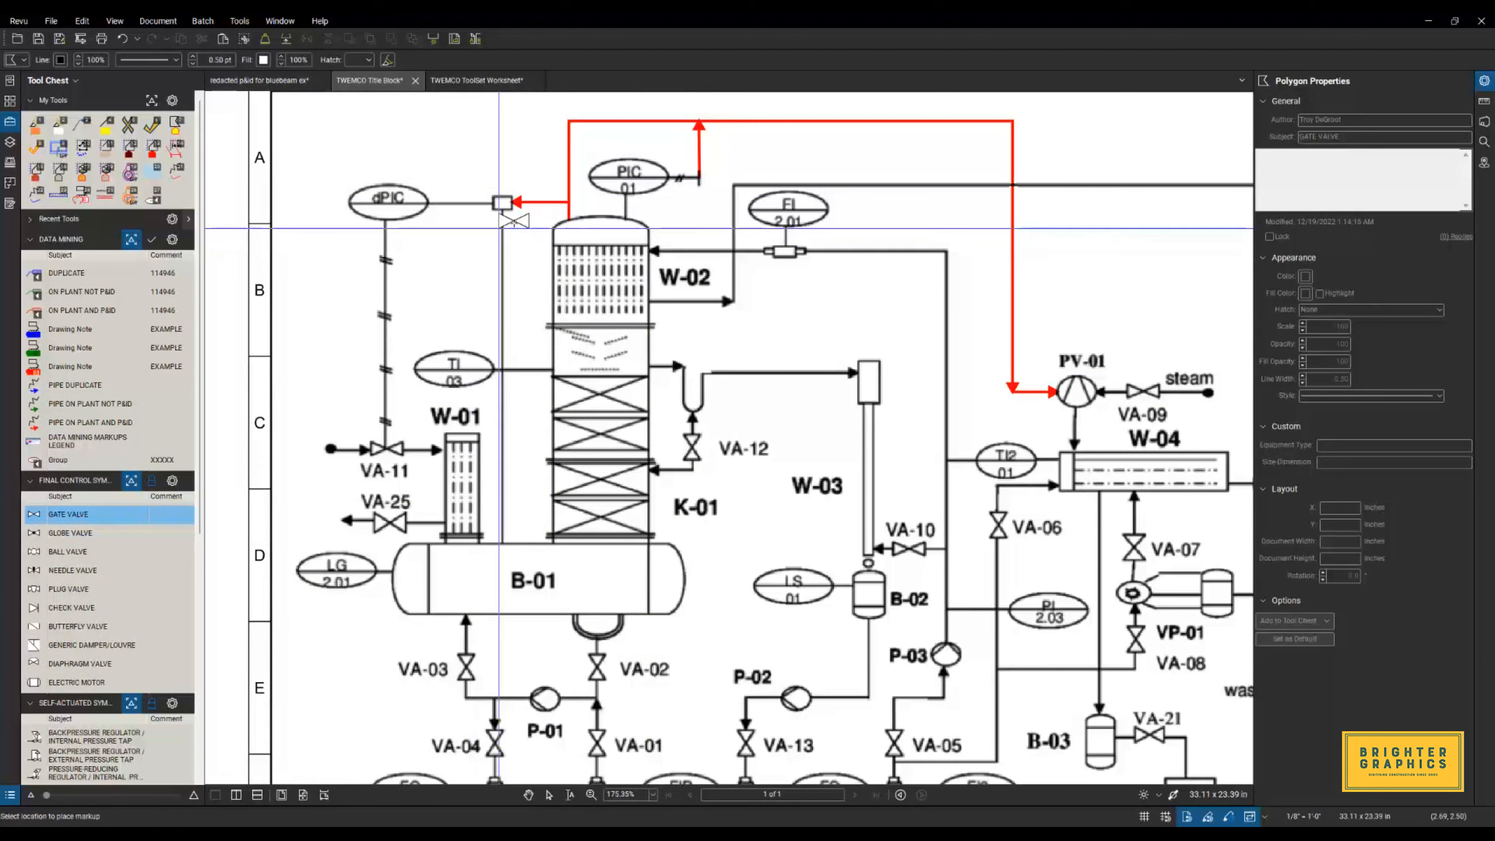
click(529, 209)
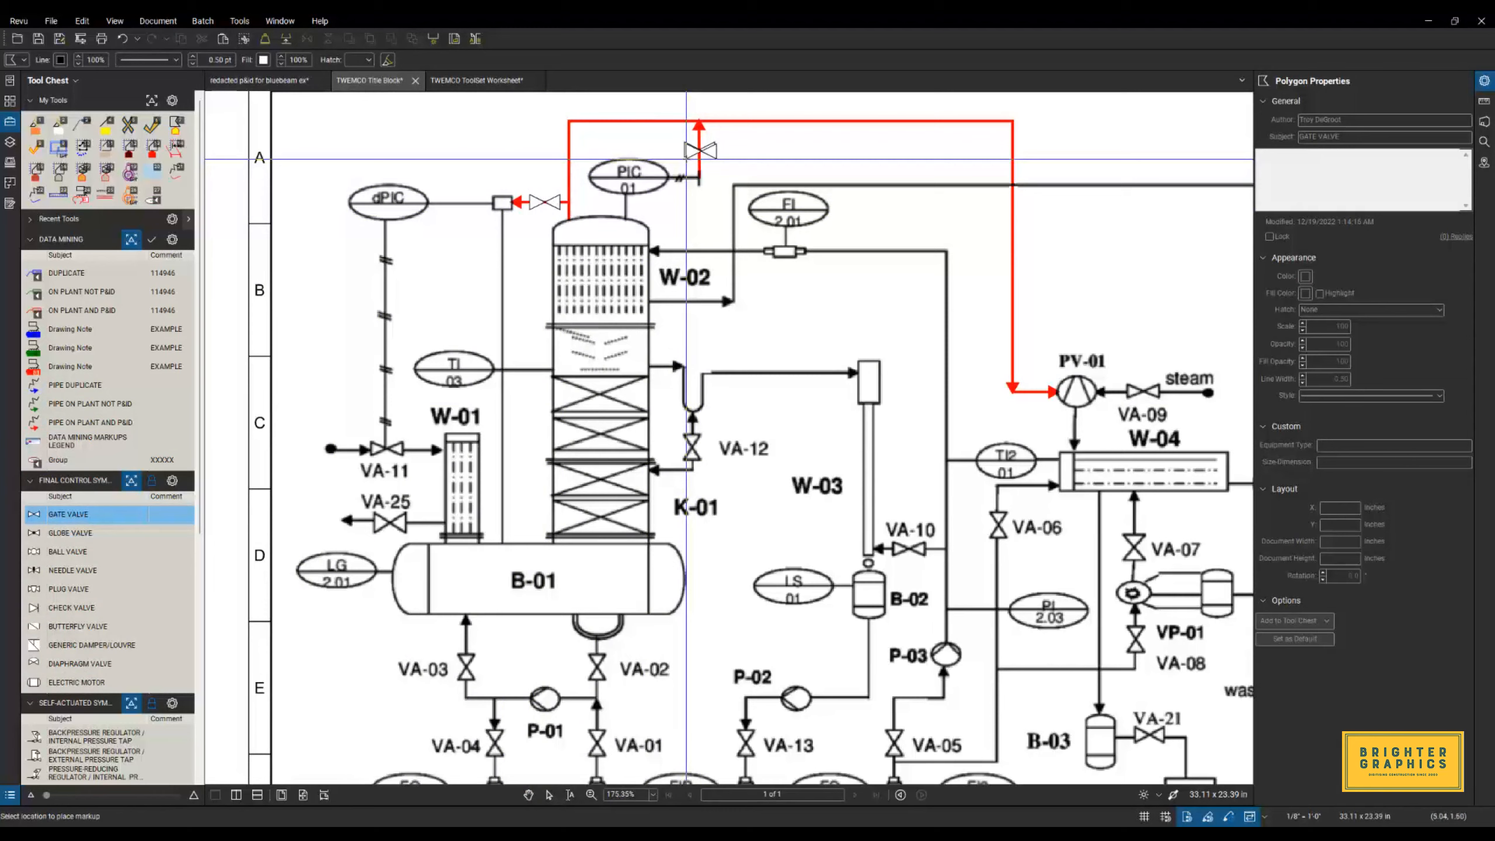
click(690, 157)
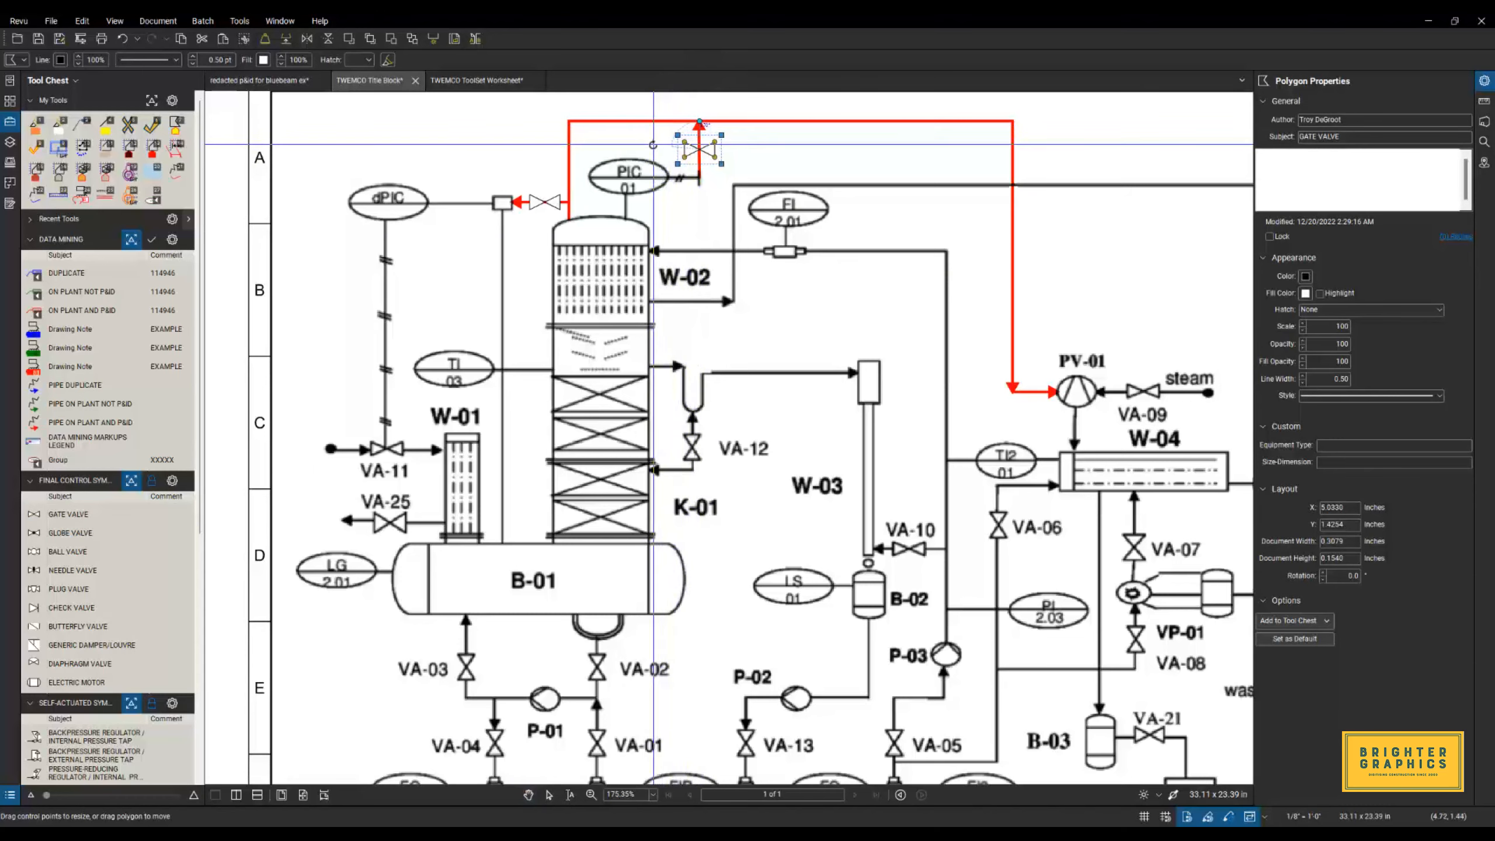
drag(650, 149, 649, 150)
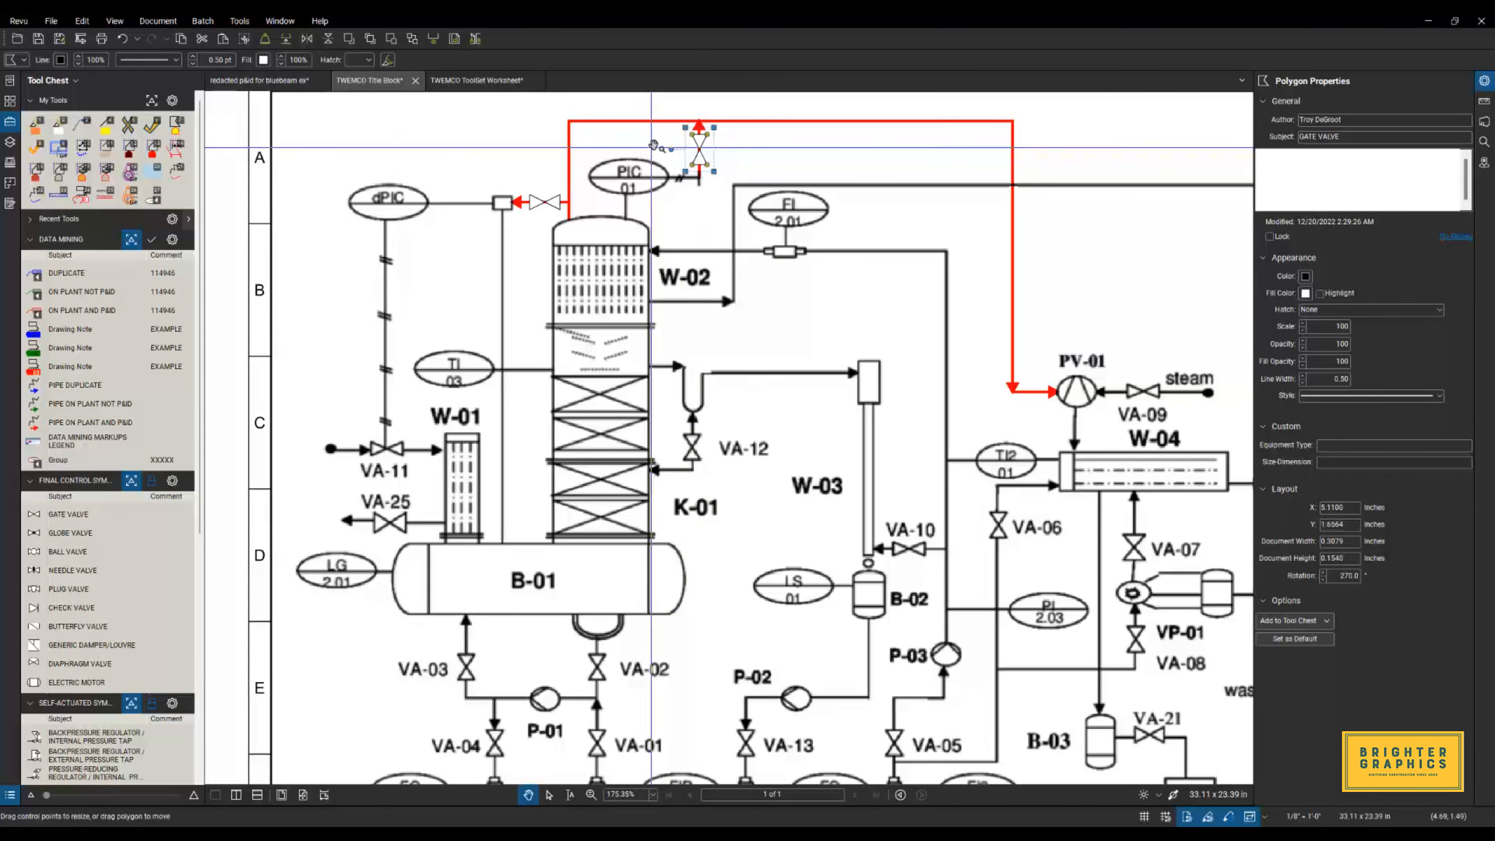
click(772, 157)
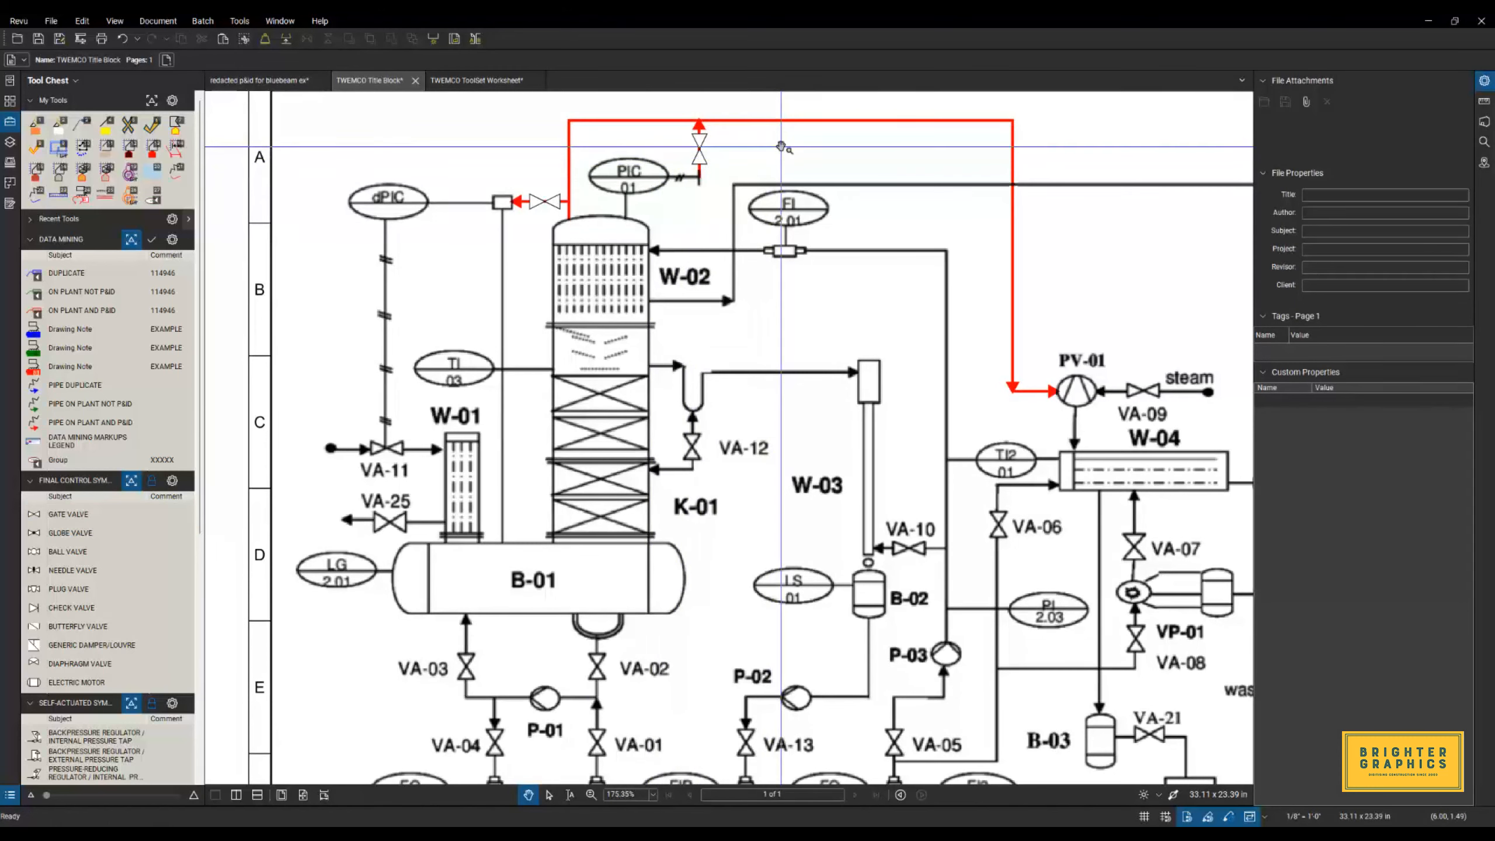
Draw a PIPE ON PLANT NOT P&ID line from the VA-24 pipe along the VA-26 label and down to tank B-08.
scroll(556, 235, down, 3)
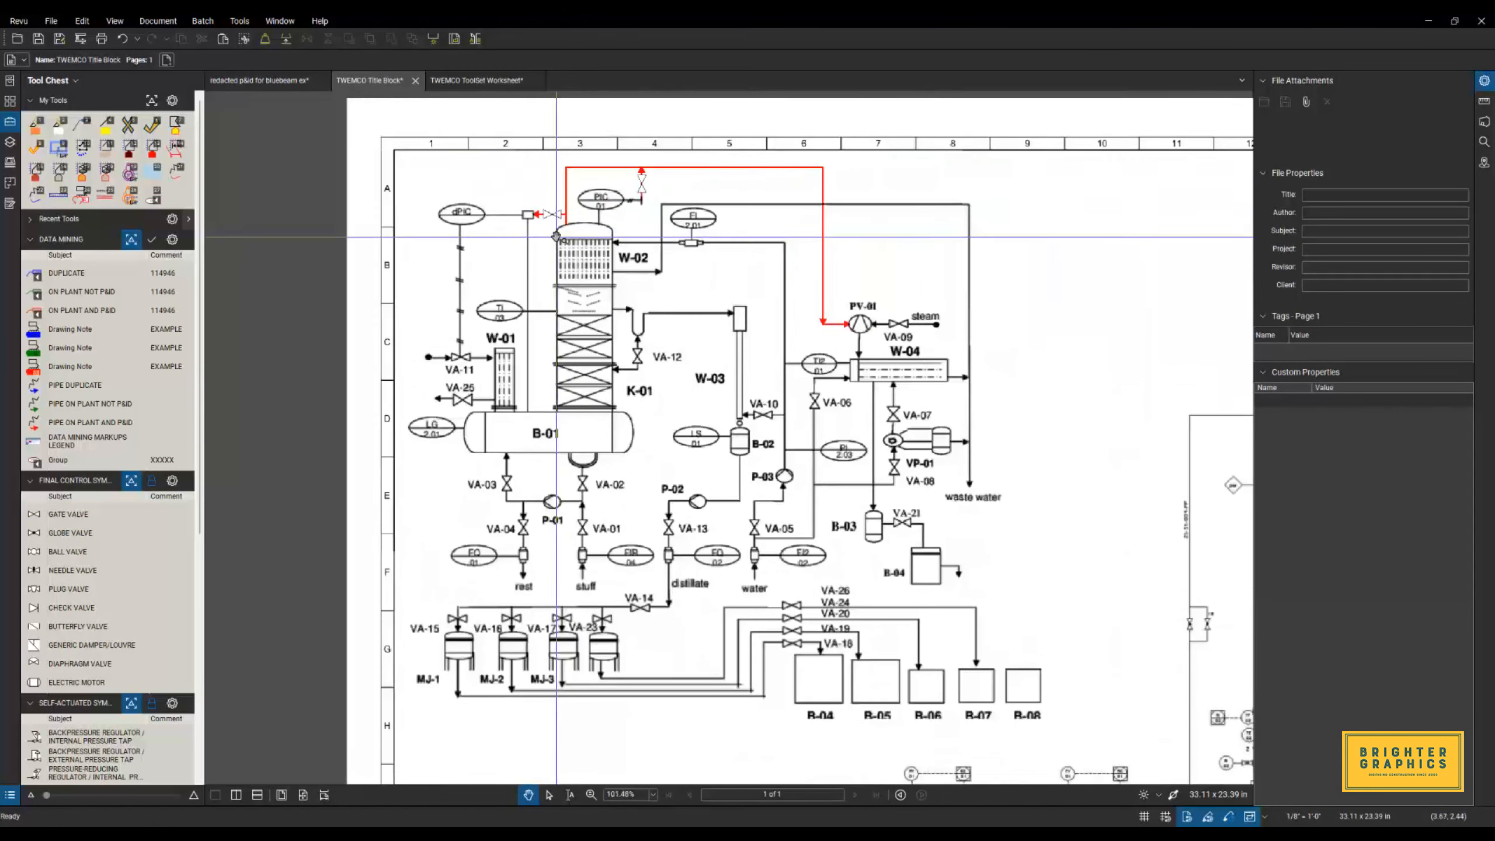
scroll(555, 235, down, 1)
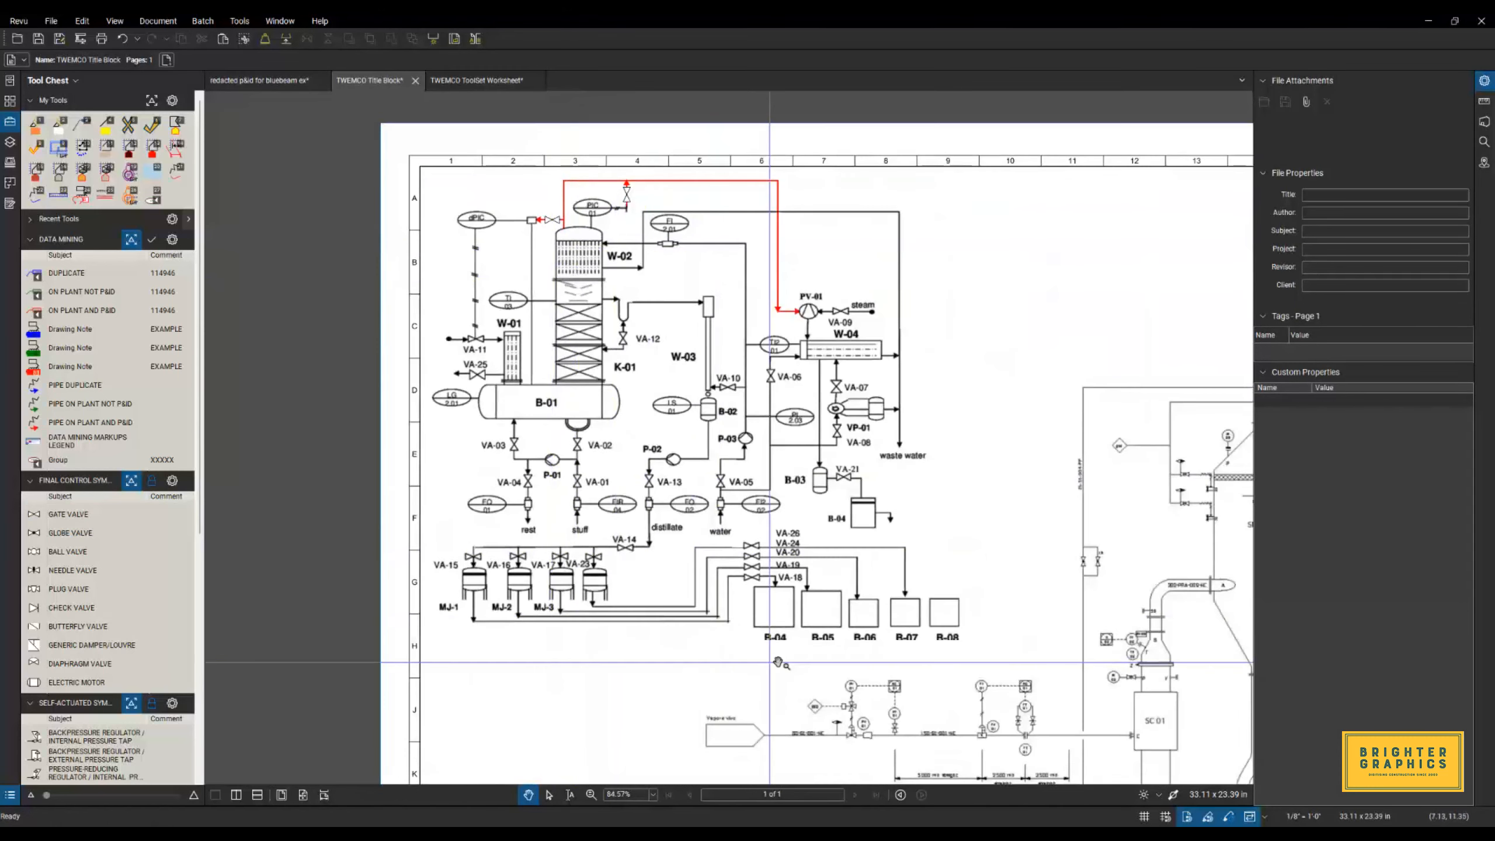
scroll(778, 662, up, 3)
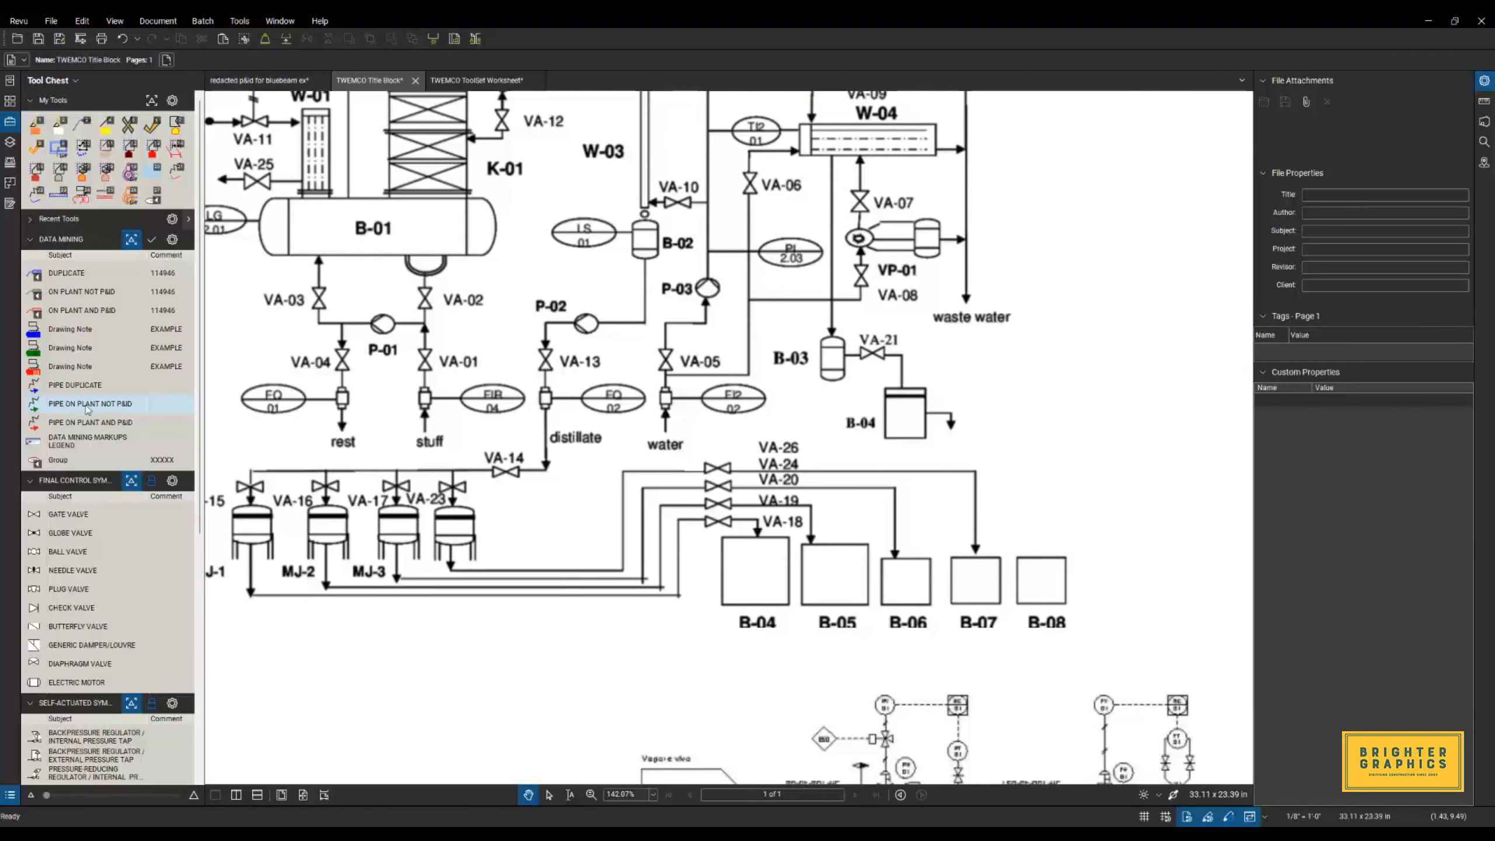
click(36, 411)
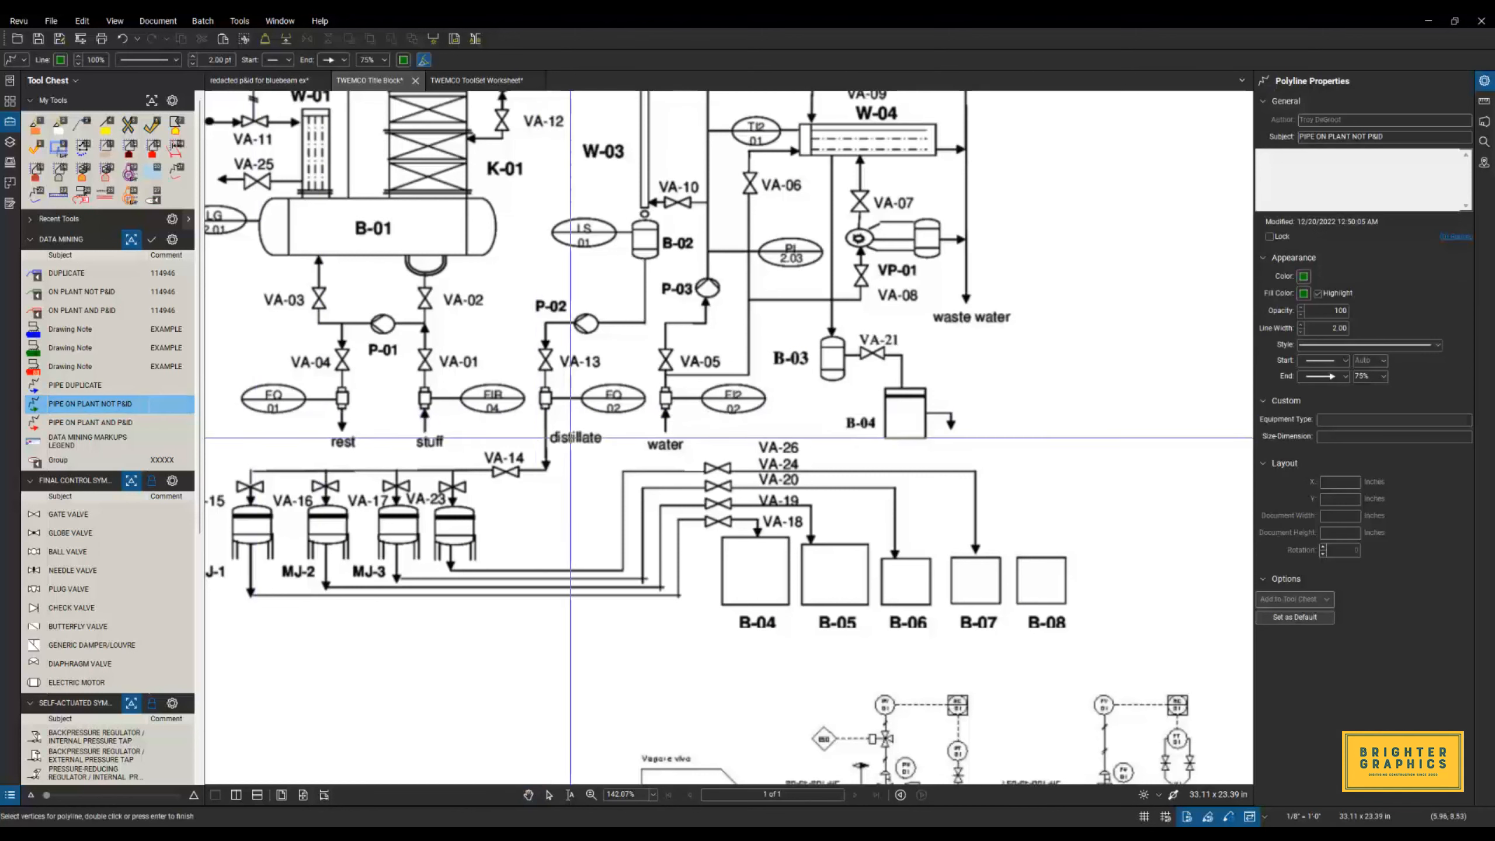
click(683, 455)
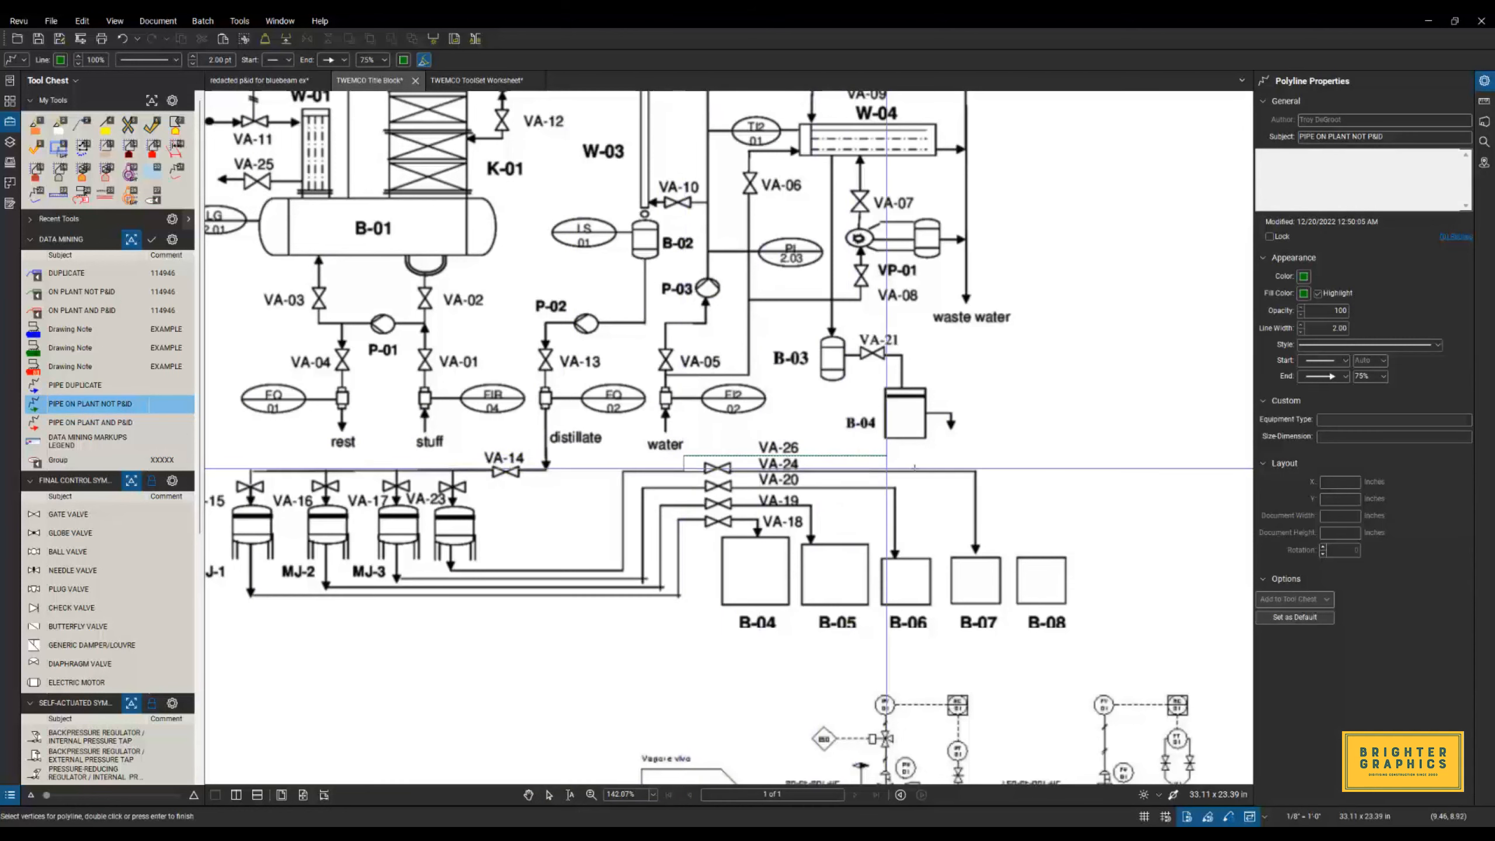
click(1041, 475)
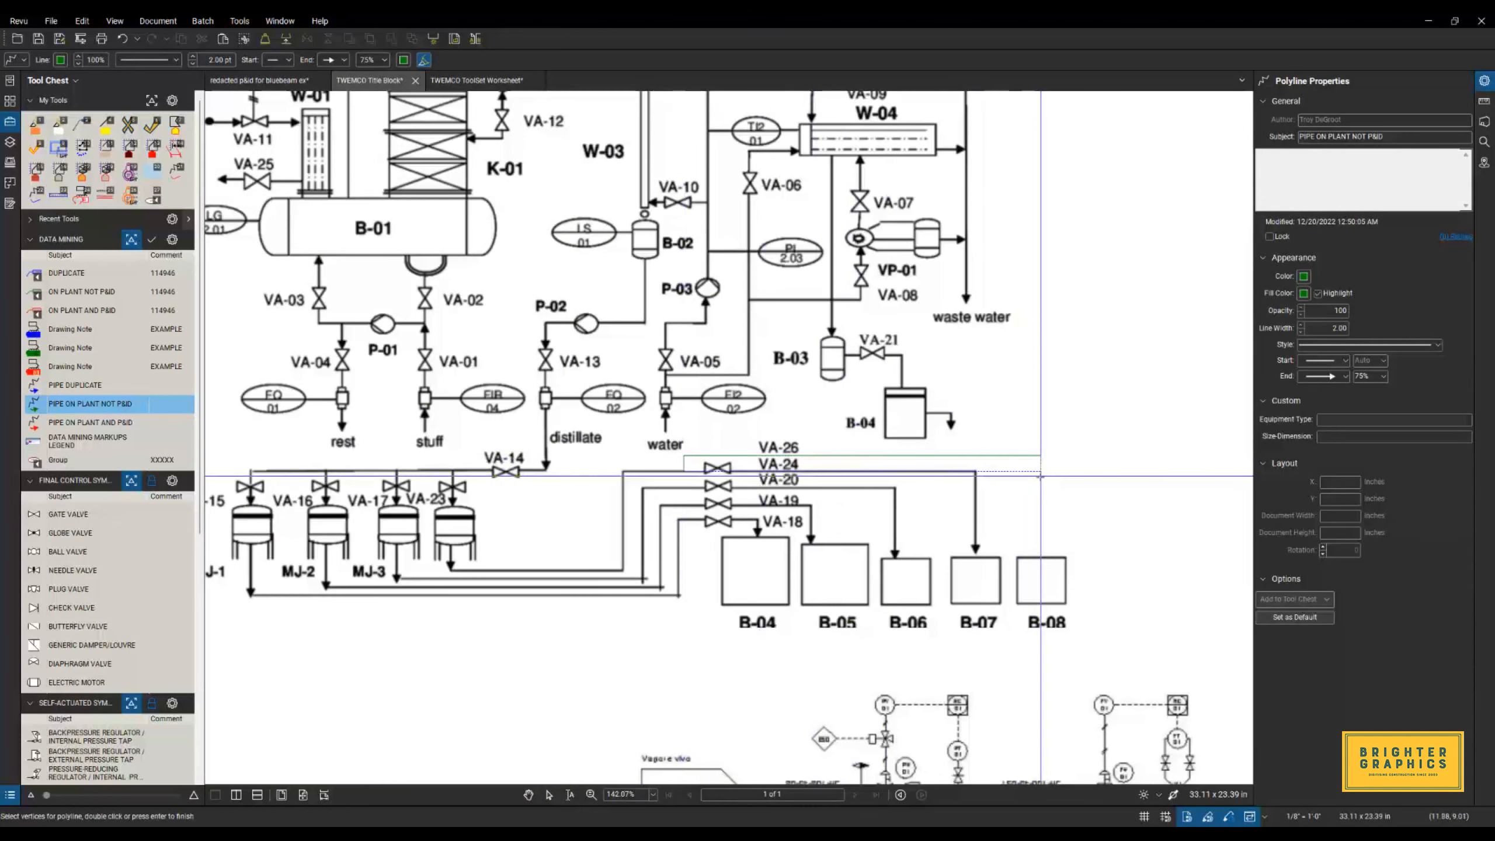
double_click(1040, 555)
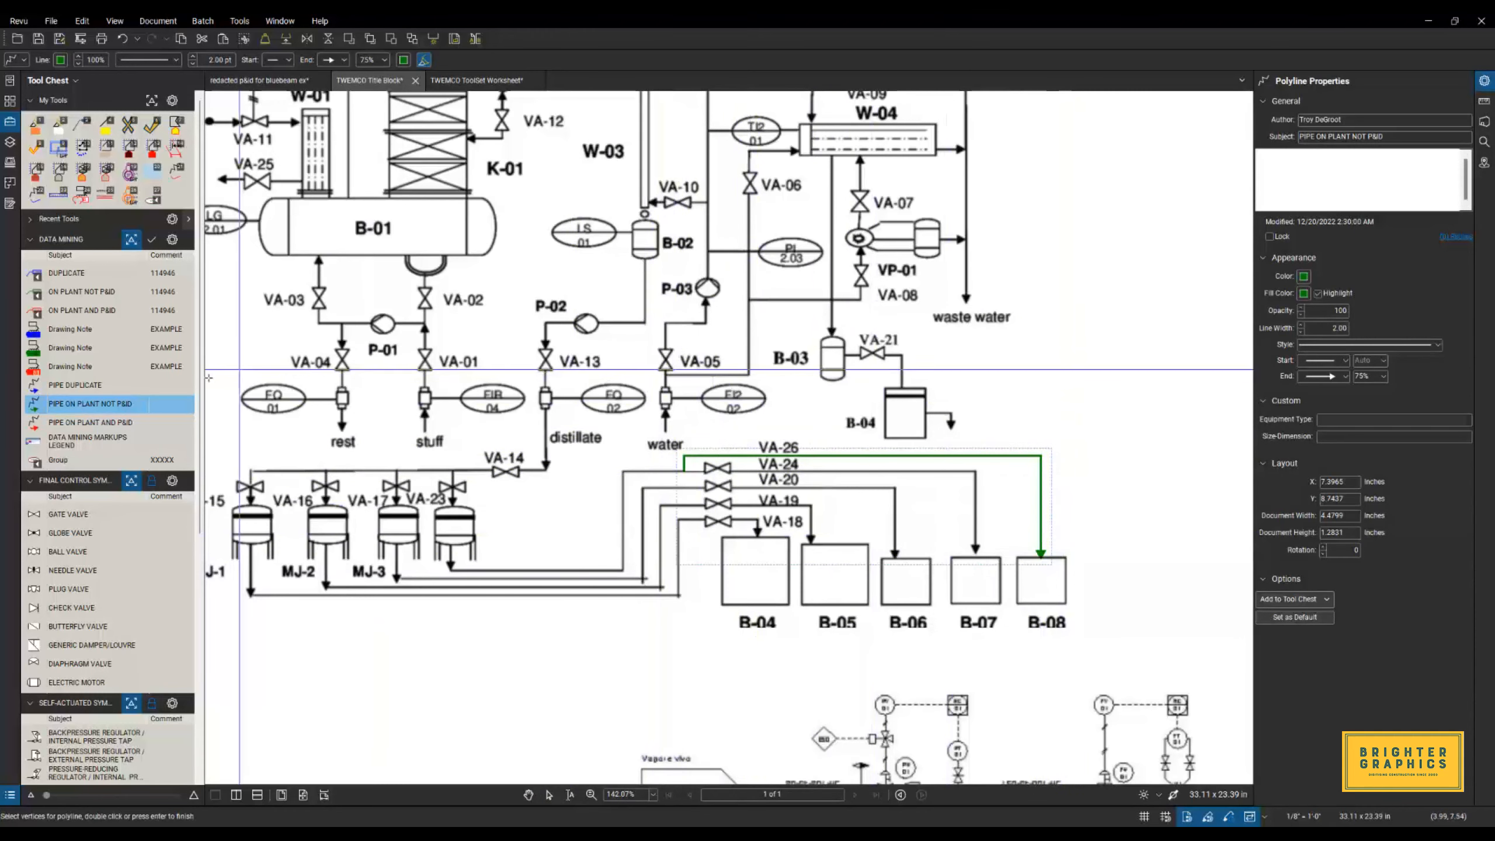
Place a gate valve on the green pipe beside the VA-26 label, directly above the VA-24 valve.
click(65, 515)
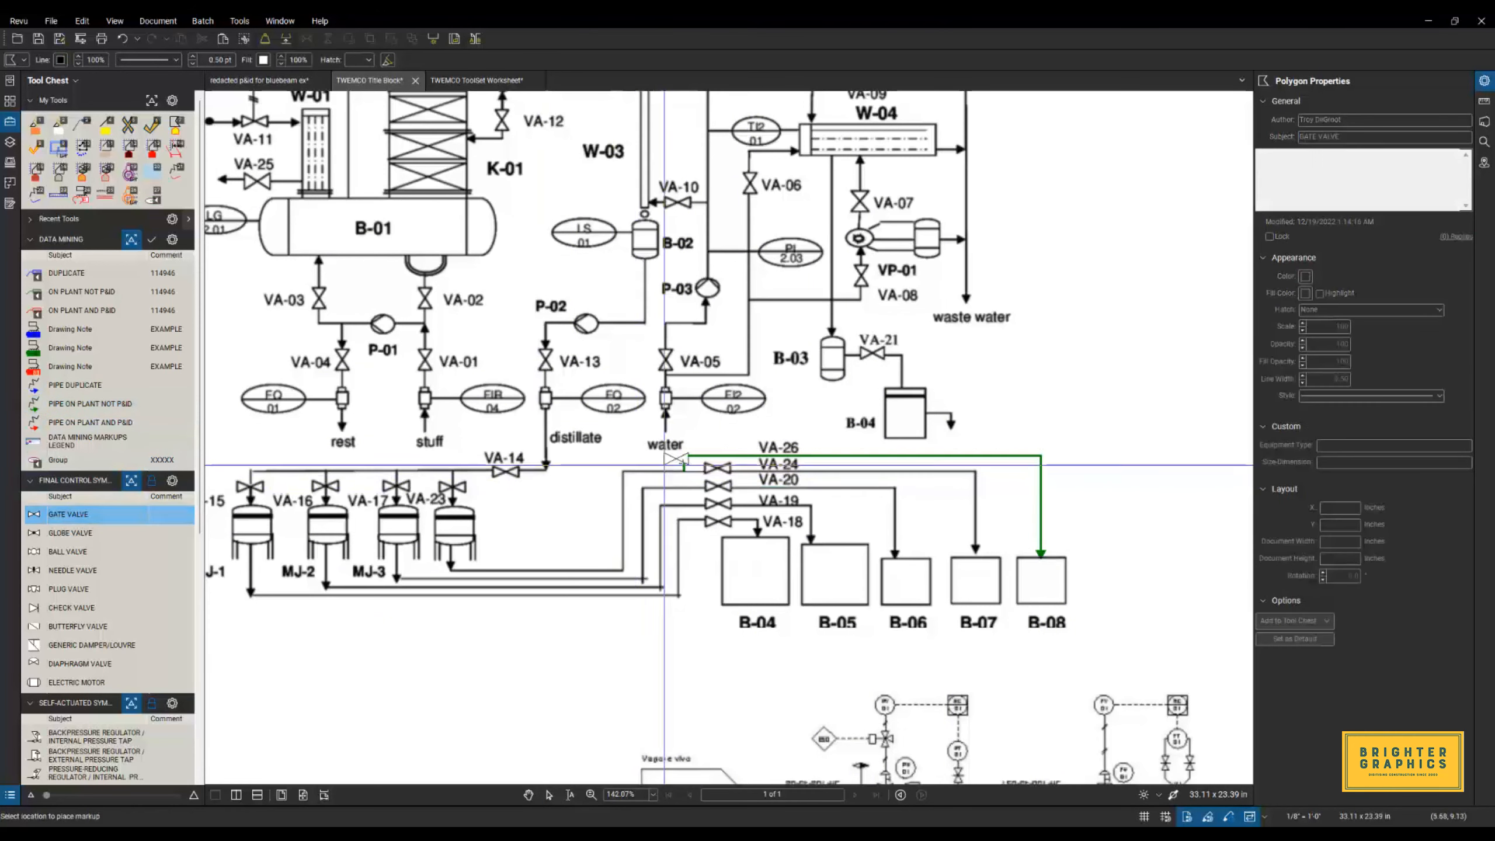
click(707, 461)
key(Escape)
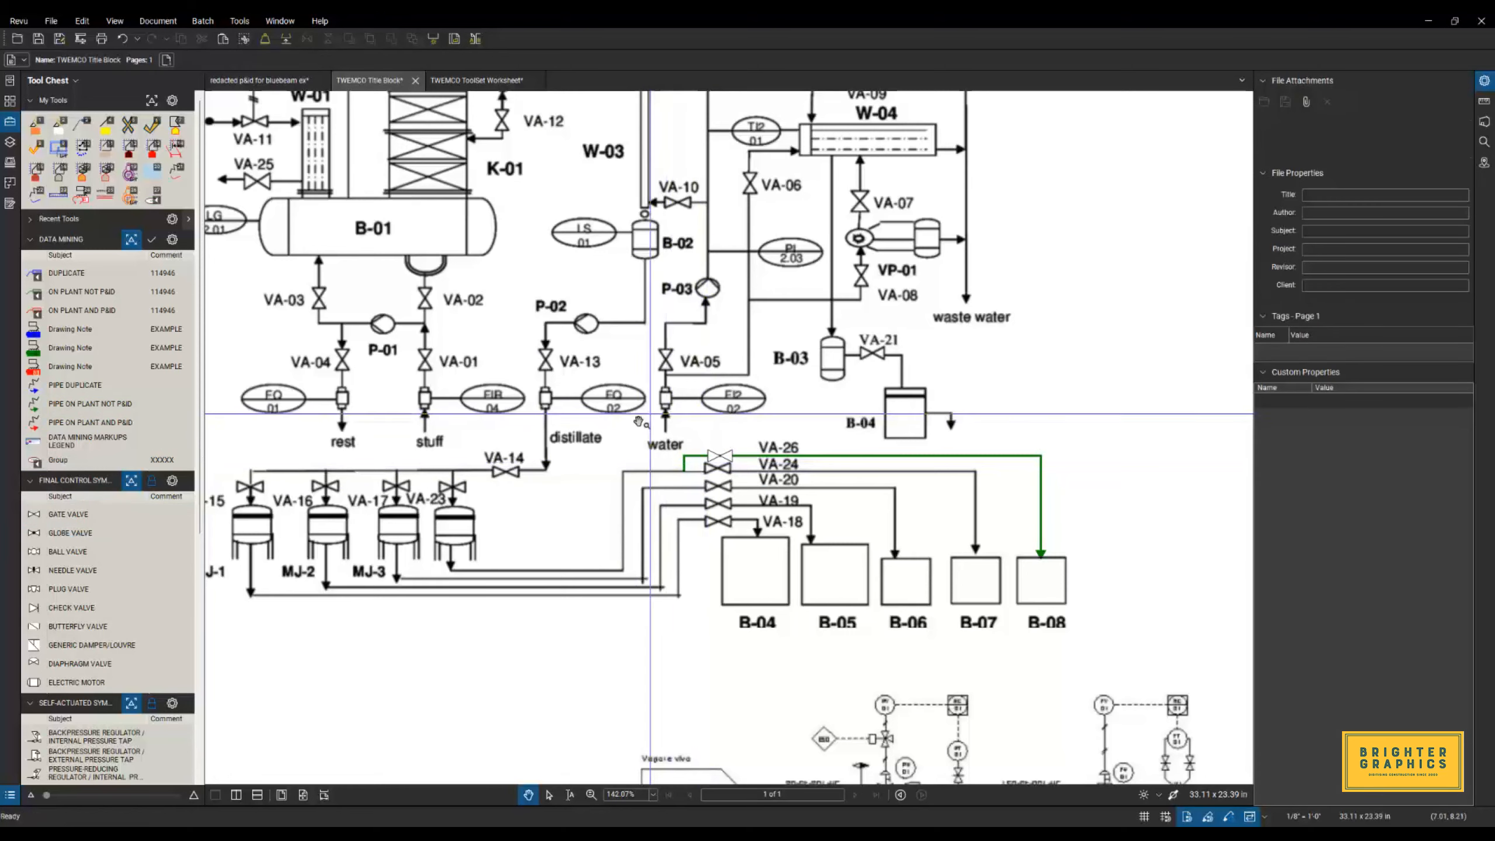
Place three numbered DUPLICATE callouts pointing to the fitting below FI 2.01, pump PV-01 and valve VA-09.
scroll(574, 476, down, 4)
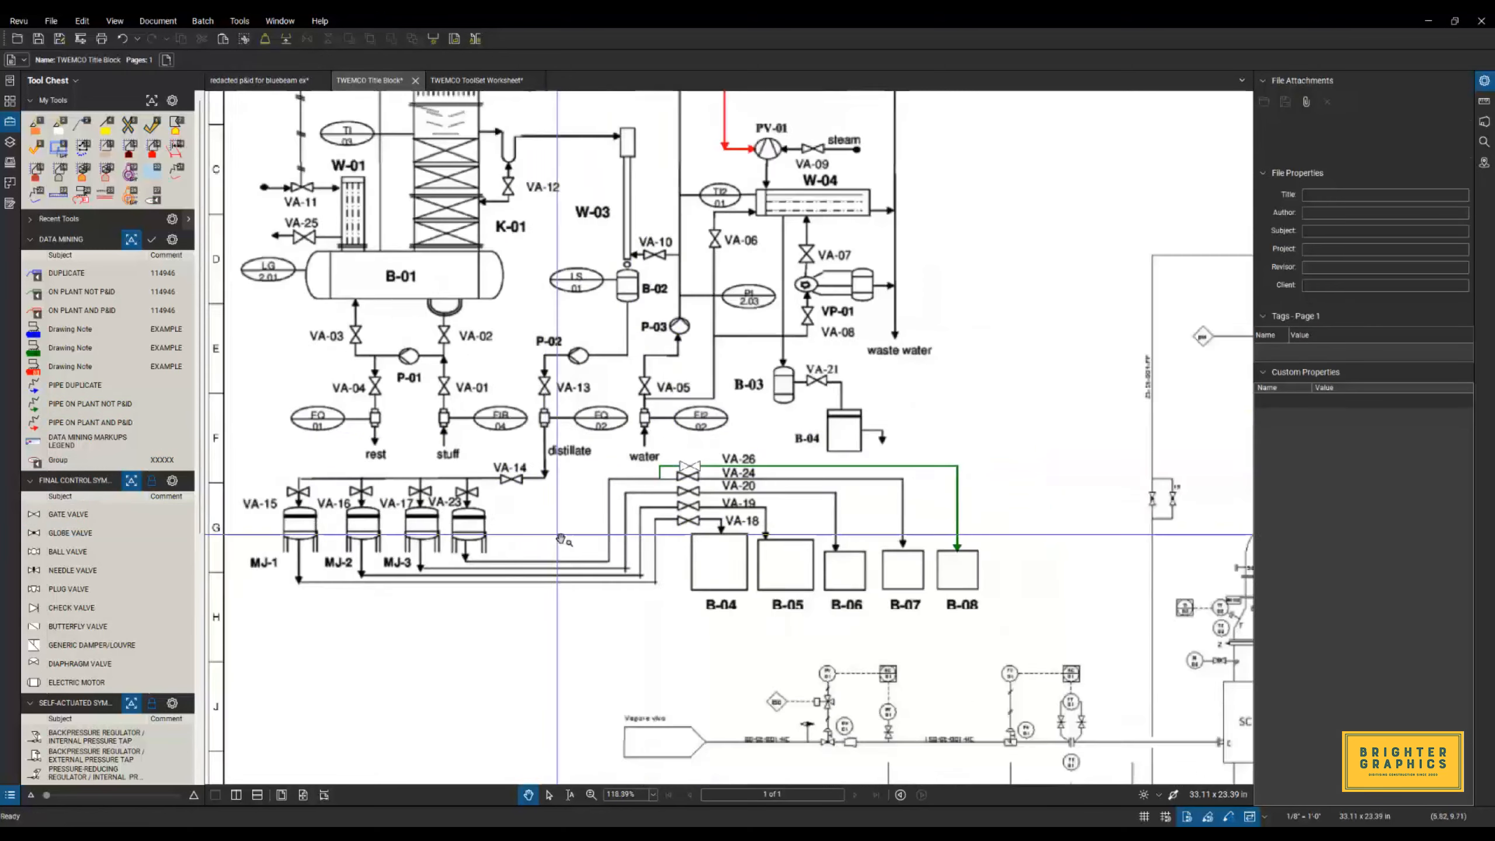
scroll(429, 345, up, 1)
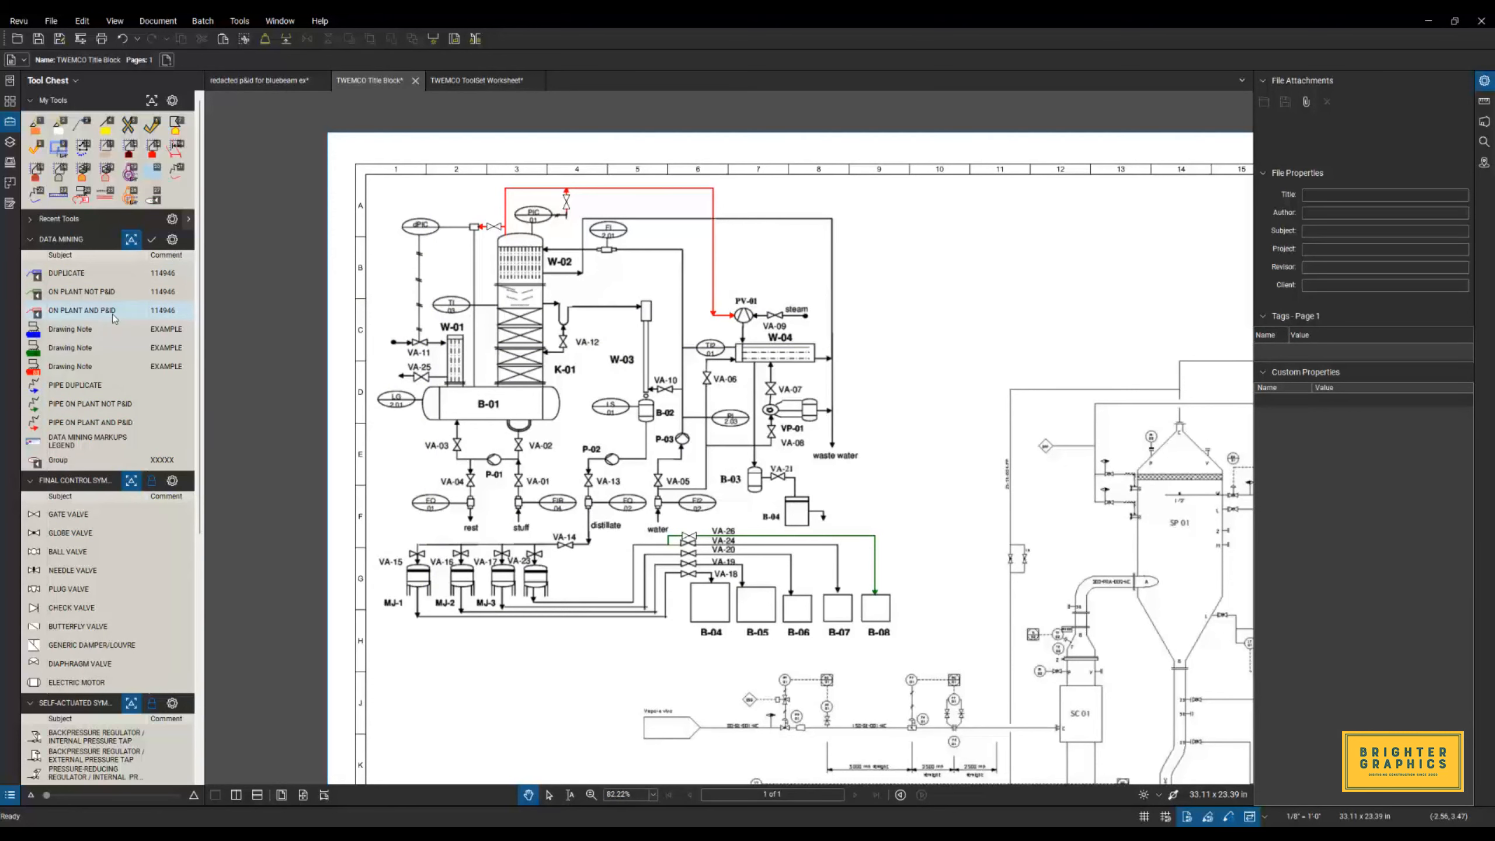
click(68, 273)
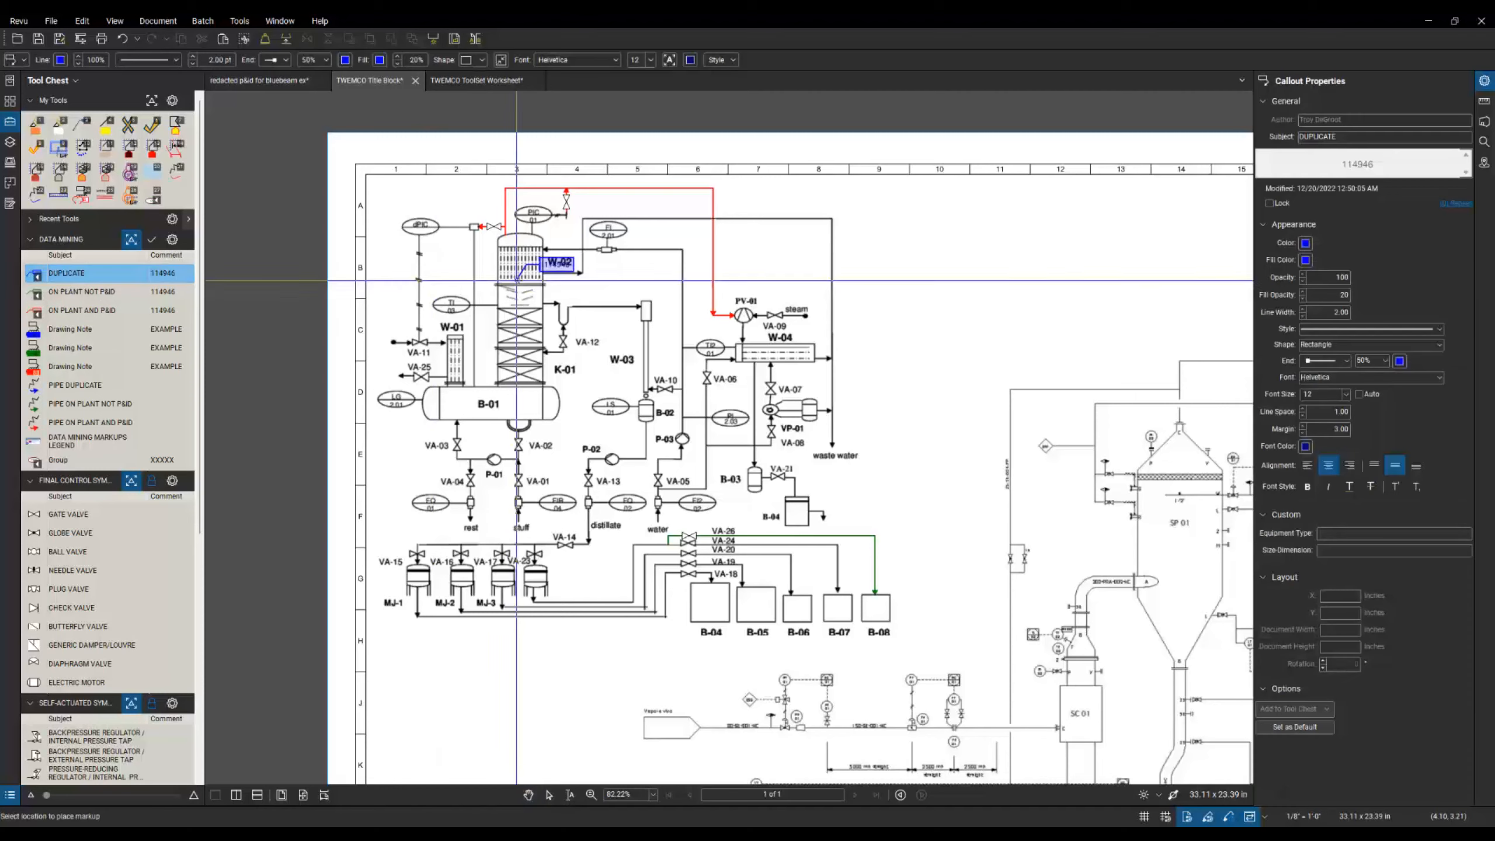
click(608, 249)
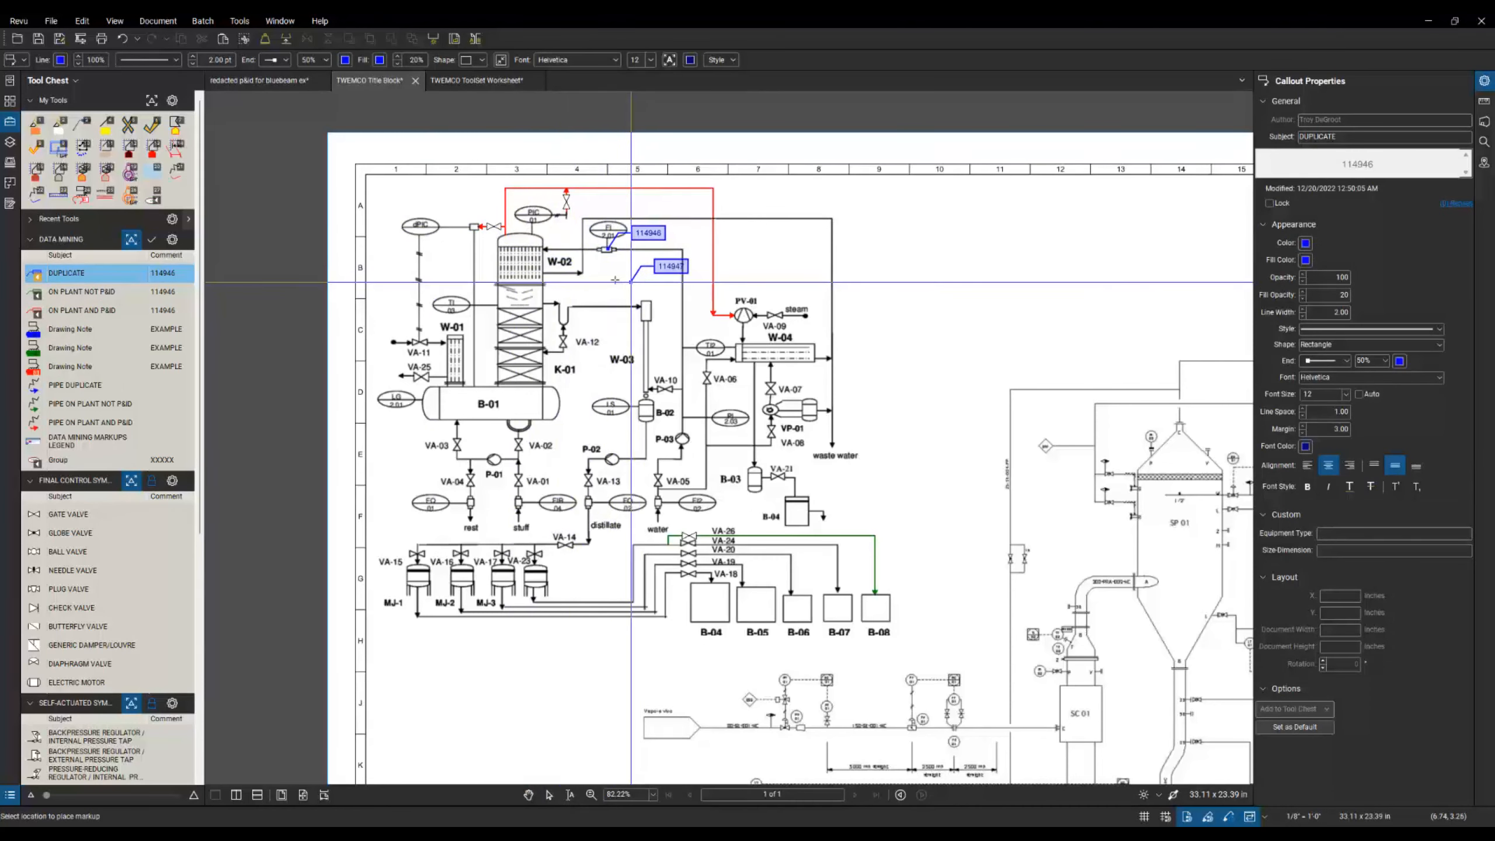
click(746, 300)
click(781, 317)
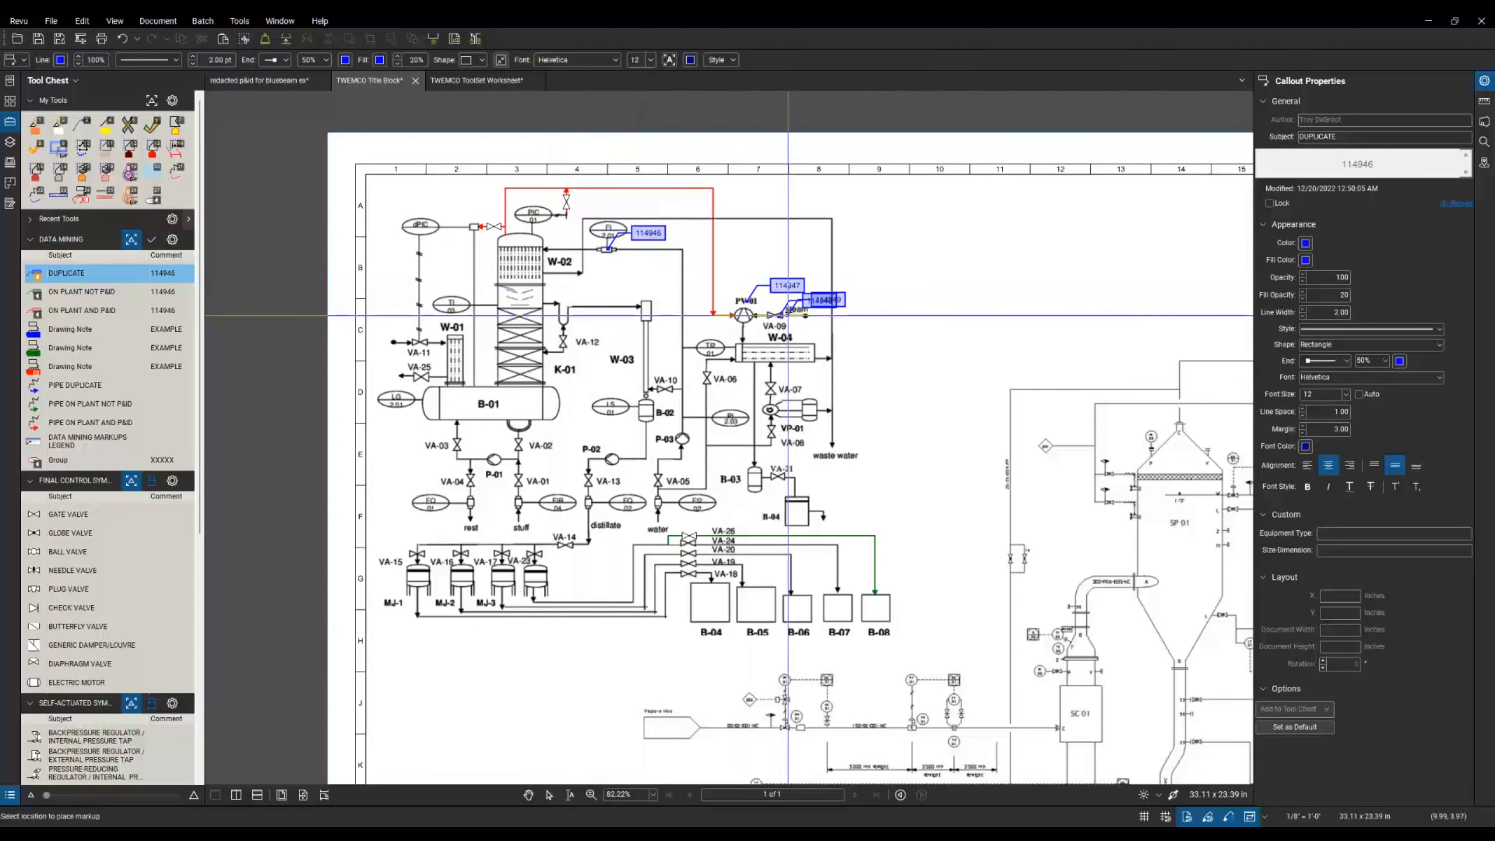
Place four numbered ON PLANT NOT P&ID callouts pointing to VP-01, VA-07, VA-08 and VA-21.
click(66, 298)
click(811, 407)
click(772, 387)
click(772, 434)
click(777, 476)
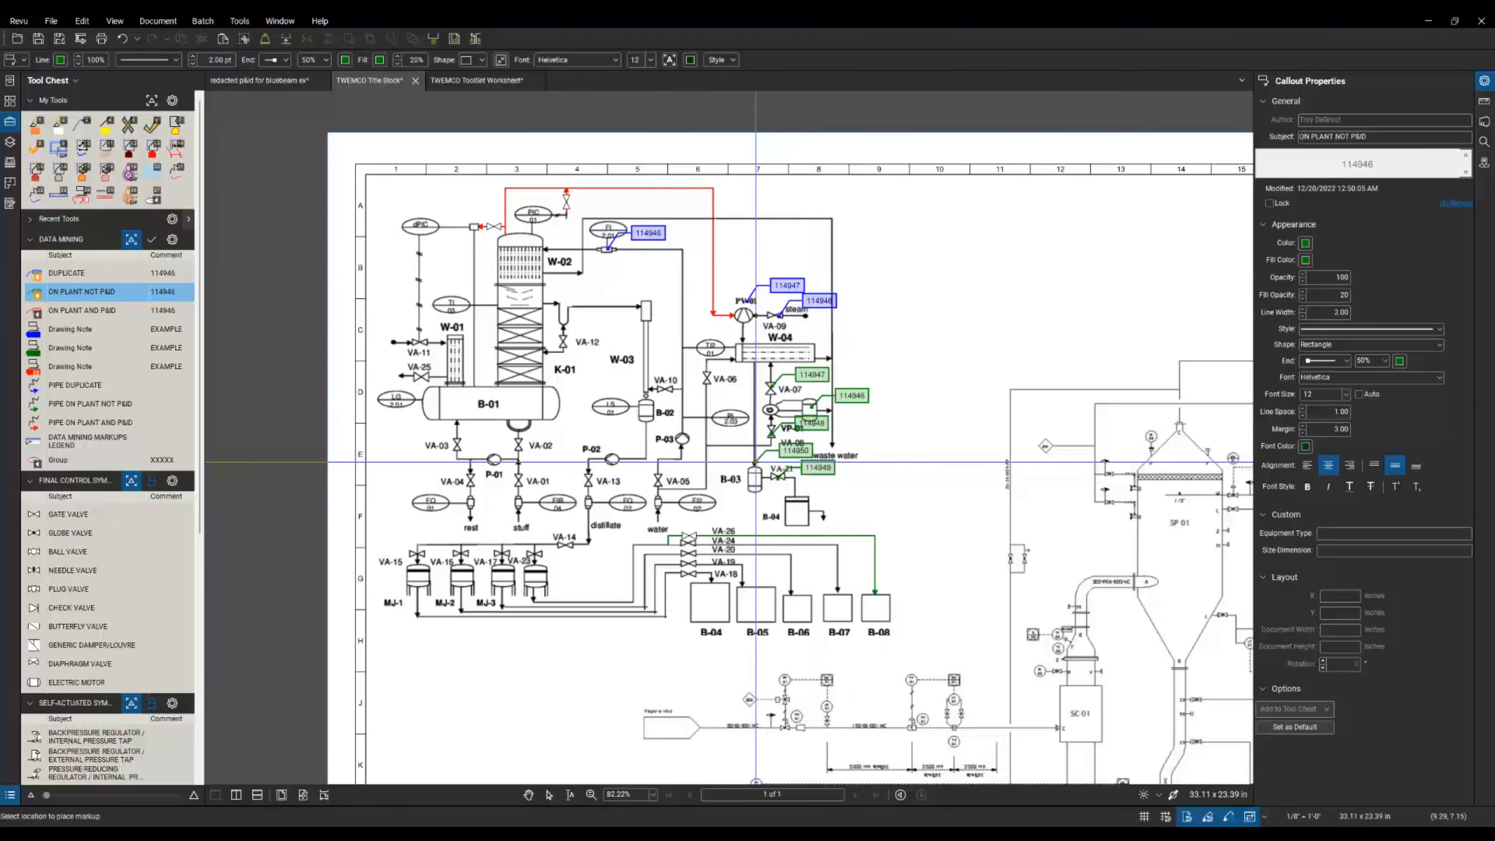
key(Escape)
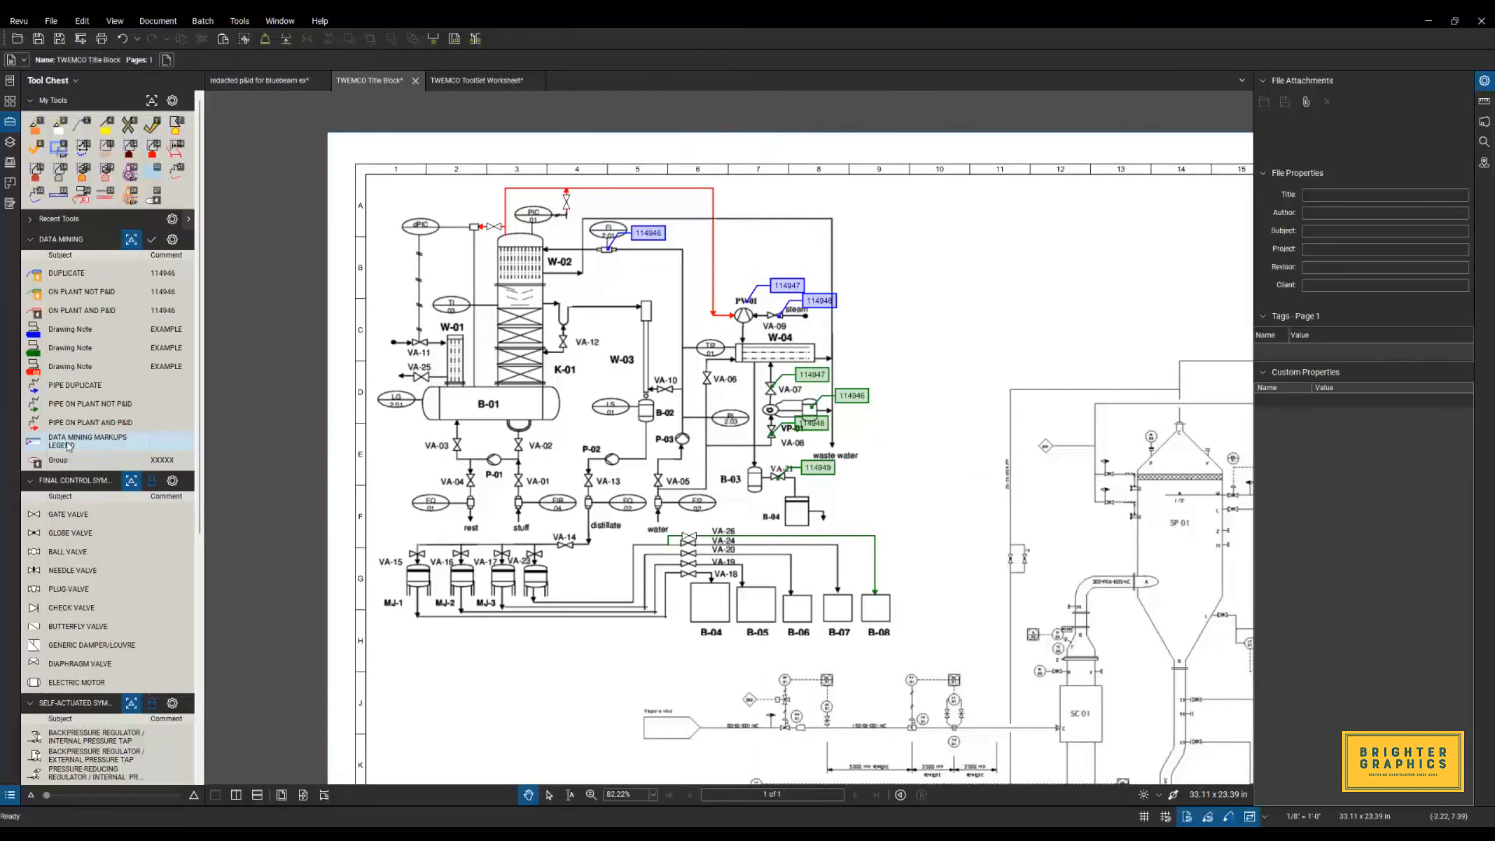
Place the DATA MINING MARKUPS LEGEND in the empty area above and beside the W-04 part of the diagram.
click(68, 441)
click(898, 286)
key(Escape)
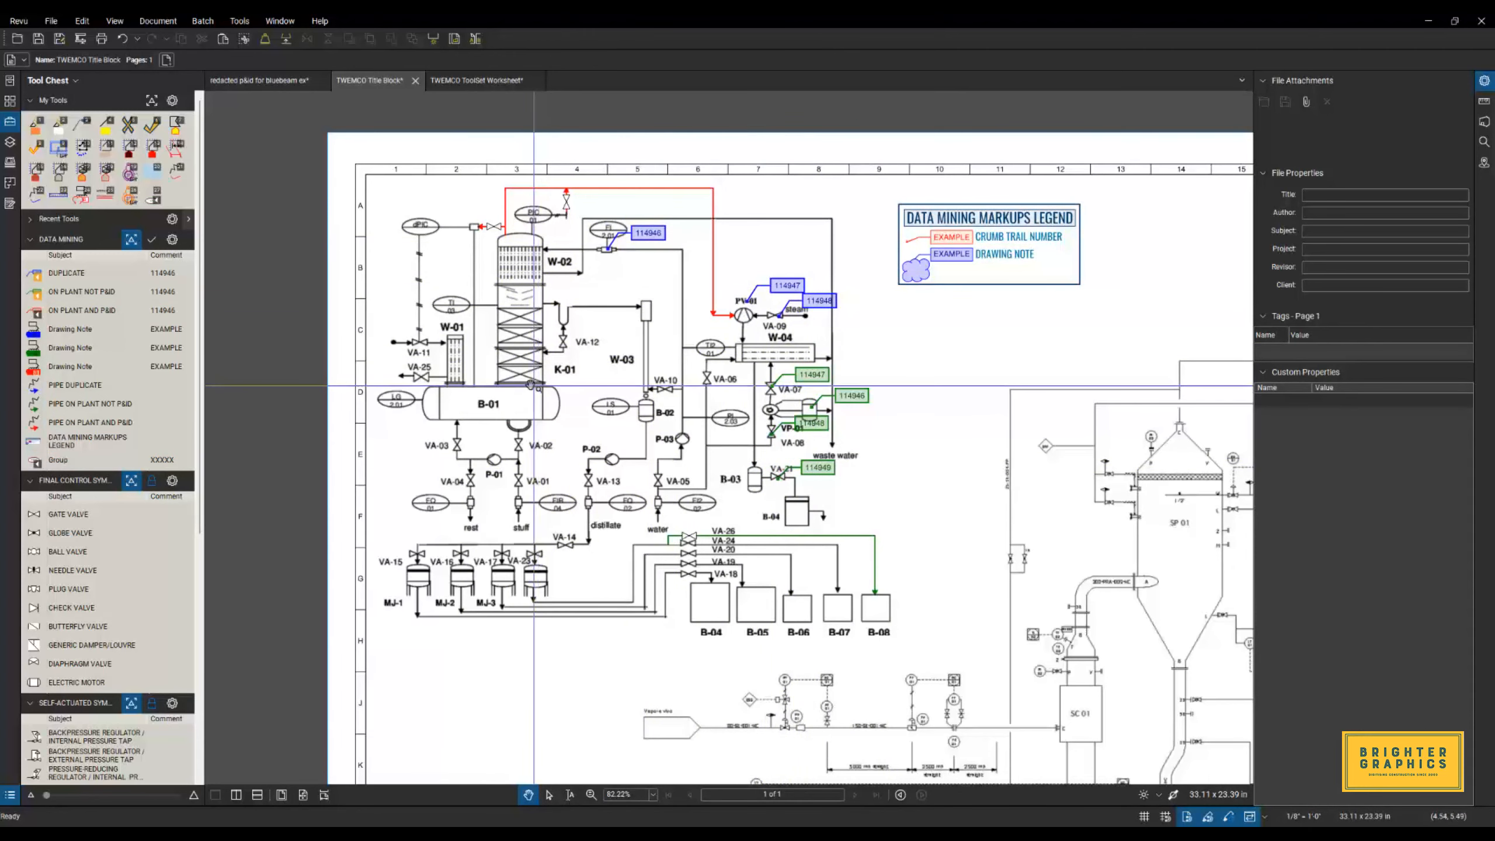
Take a snapshot of the Condensa di processo connector, including its label, at the end of the outlet line from SC 02.
drag(608, 393, 558, 387)
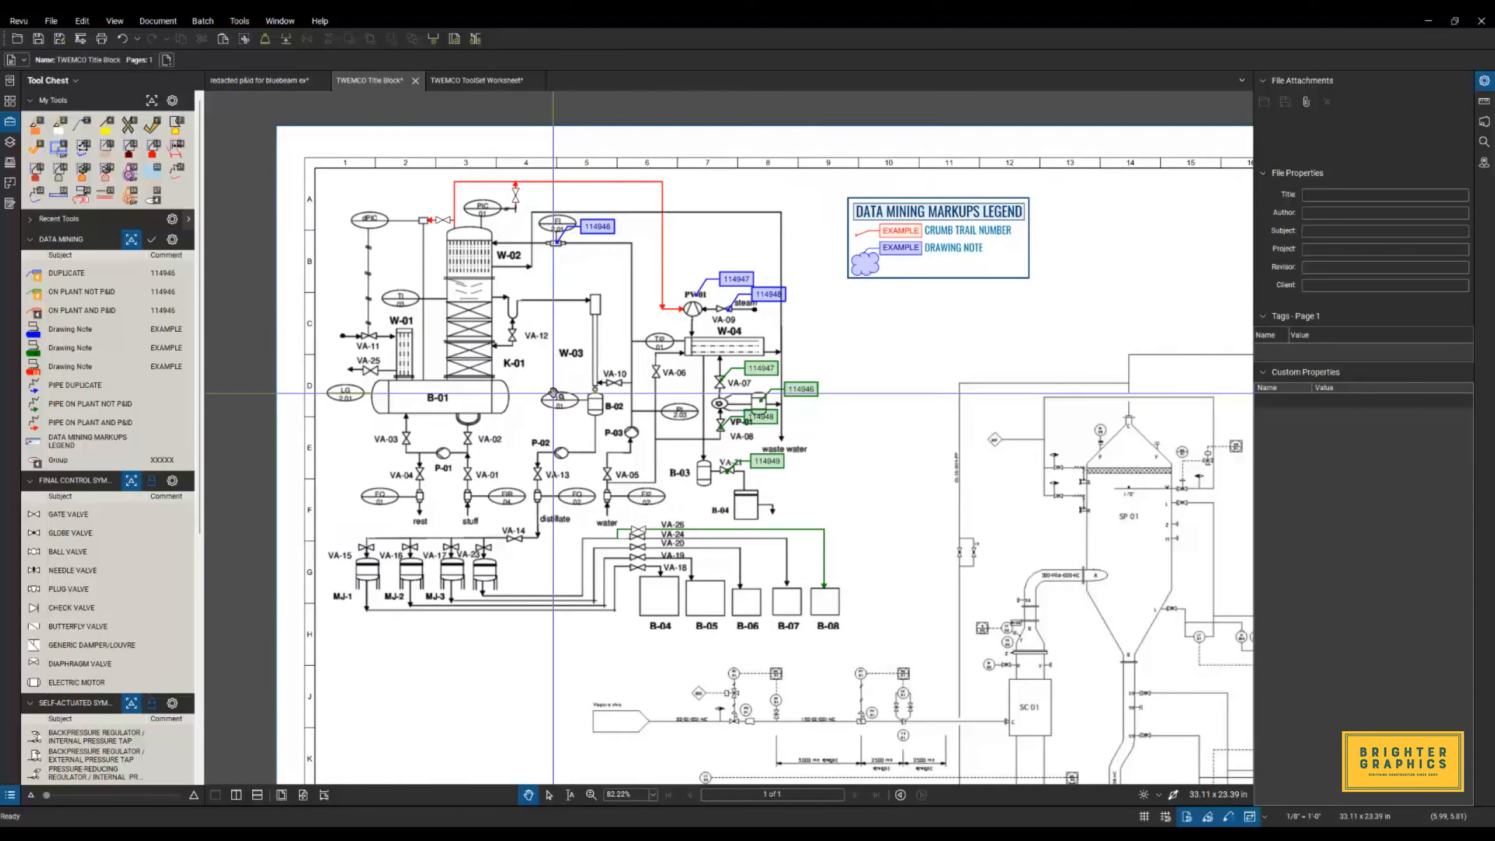
scroll(682, 435, down, 2)
scroll(682, 436, right, 2)
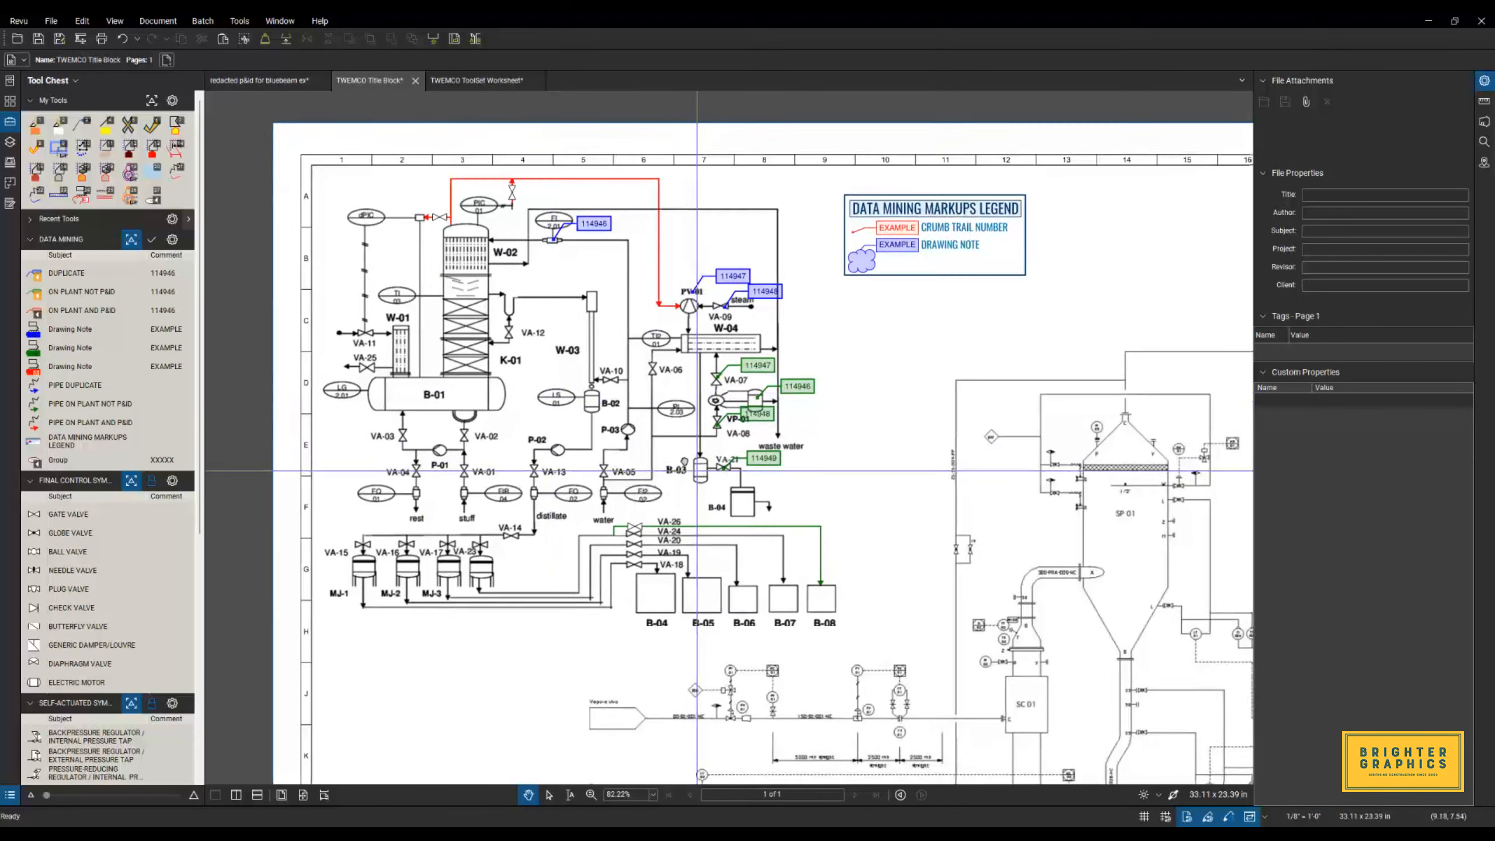
scroll(669, 450, right, 10)
scroll(669, 449, down, 3)
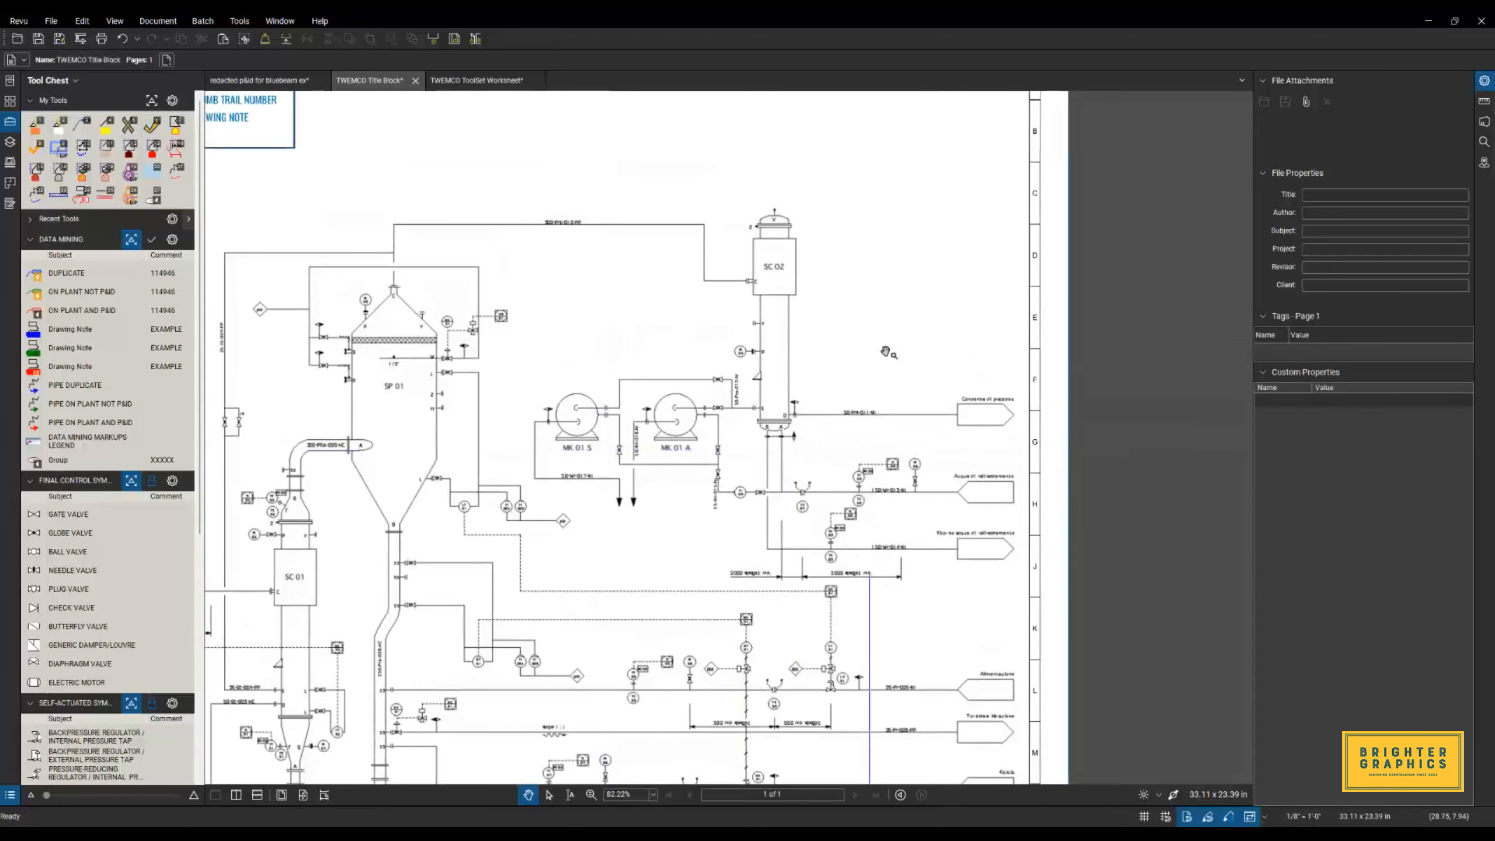
scroll(913, 312, up, 3)
scroll(906, 332, up, 1)
scroll(907, 333, down, 1)
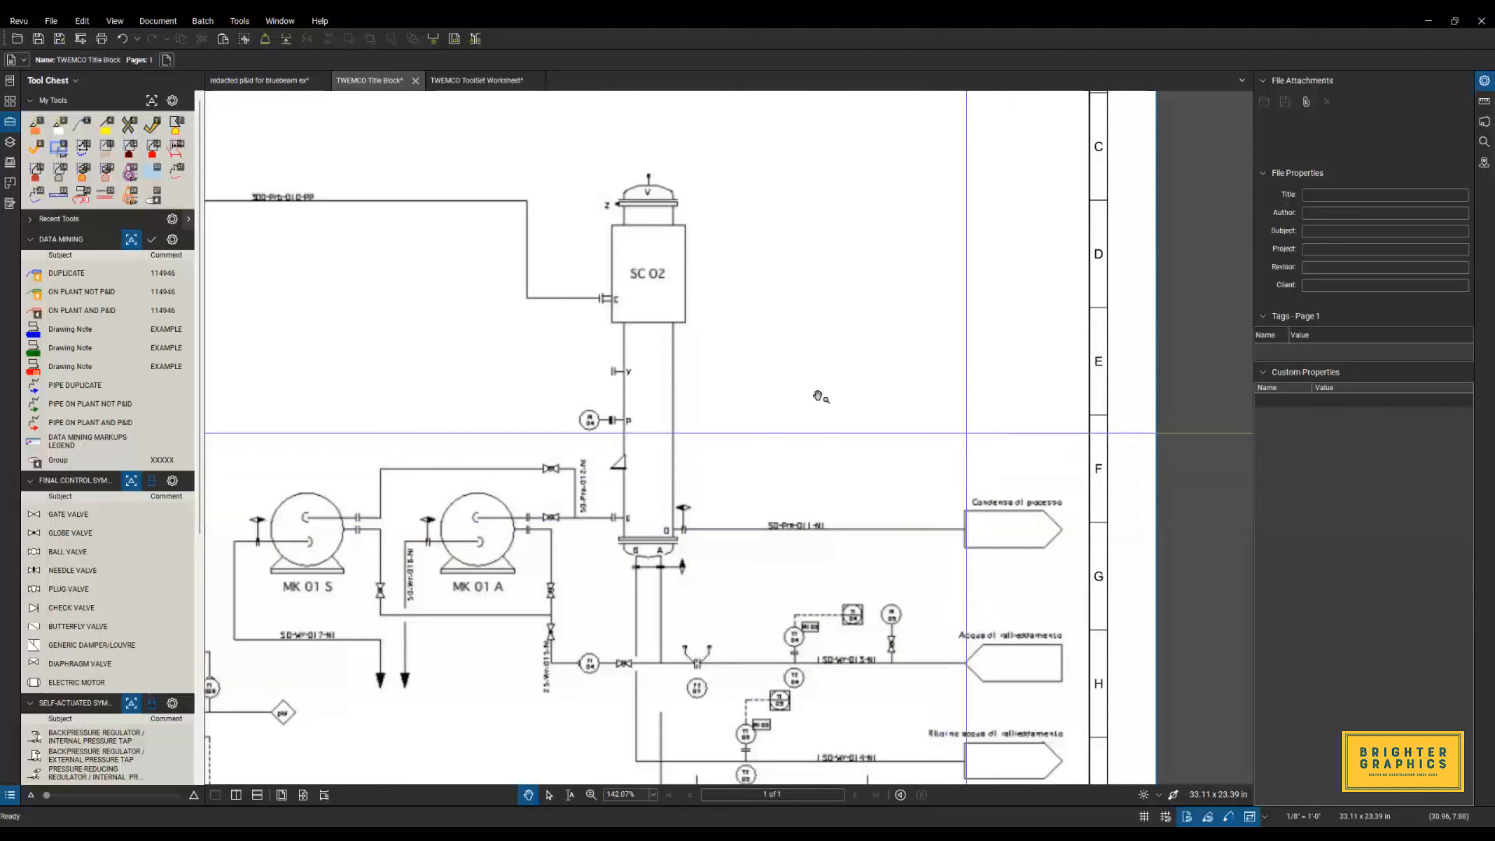
click(82, 21)
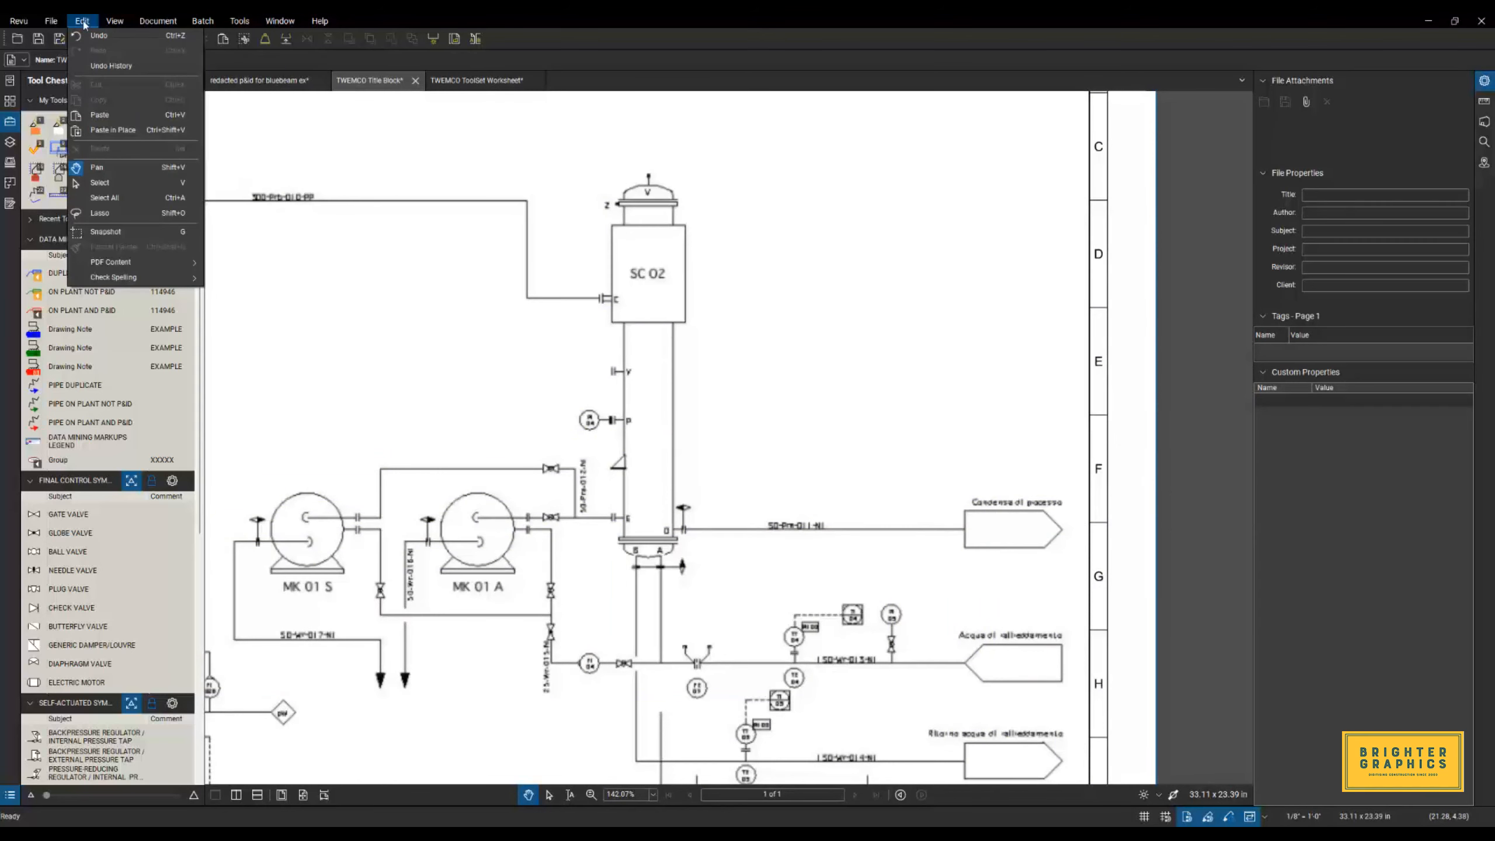
click(106, 231)
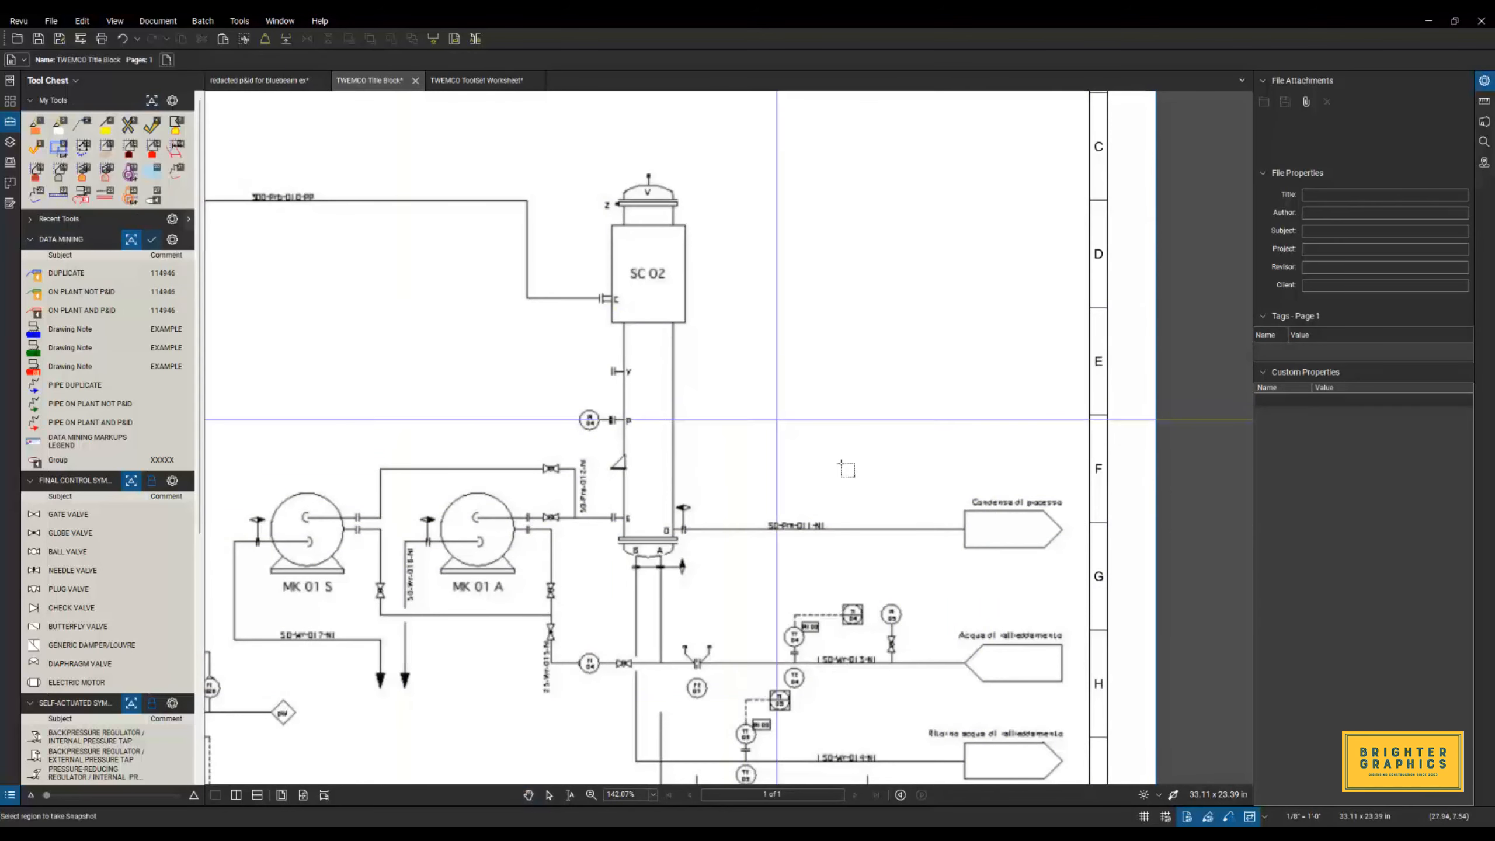
drag(963, 494, 1069, 557)
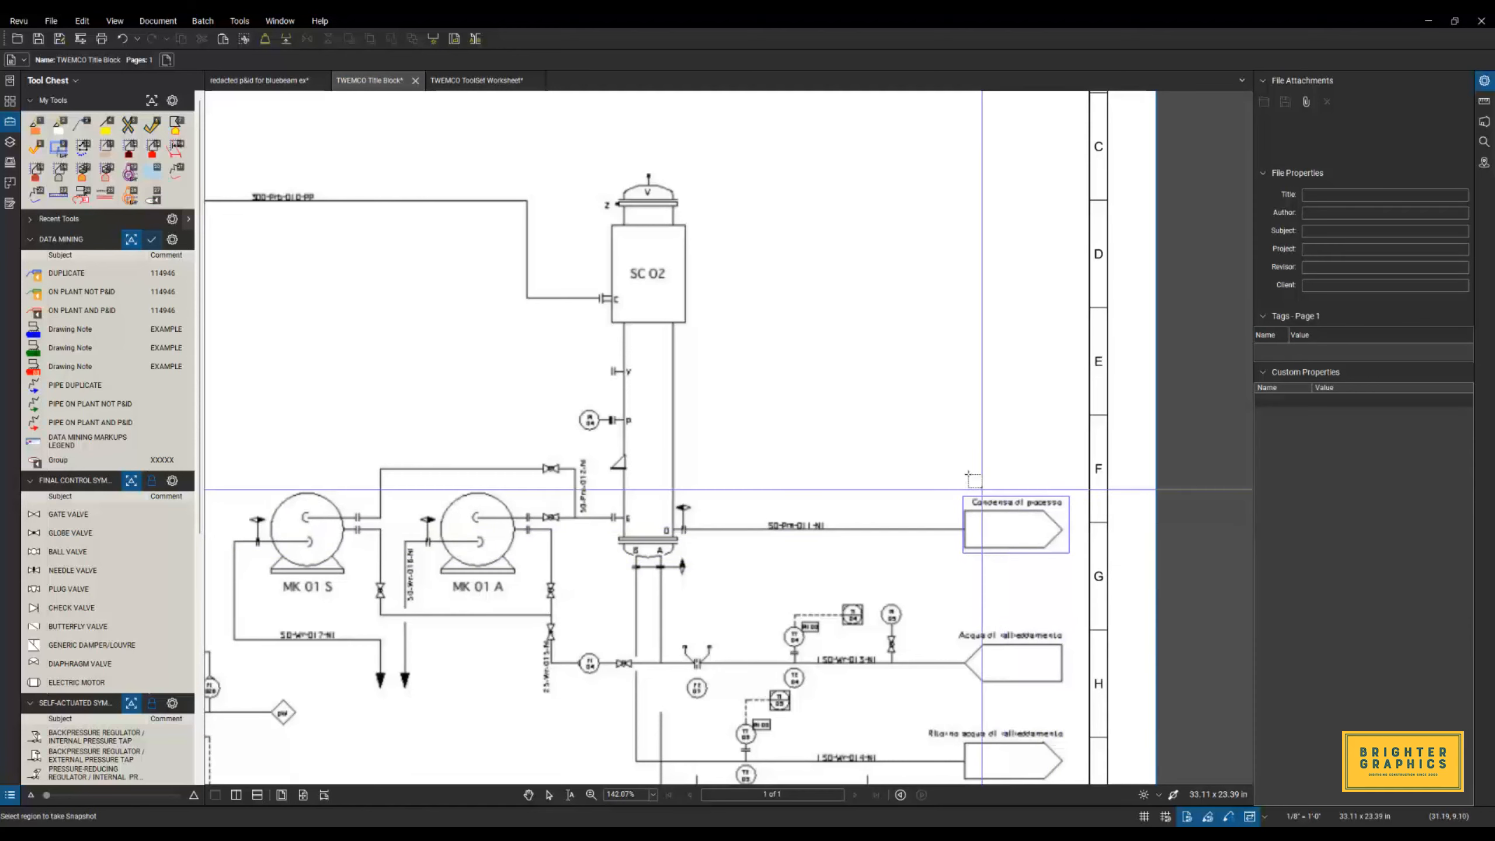
Paste the connector snapshot and position it directly above the original Condensa di processo connector.
right_click(961, 431)
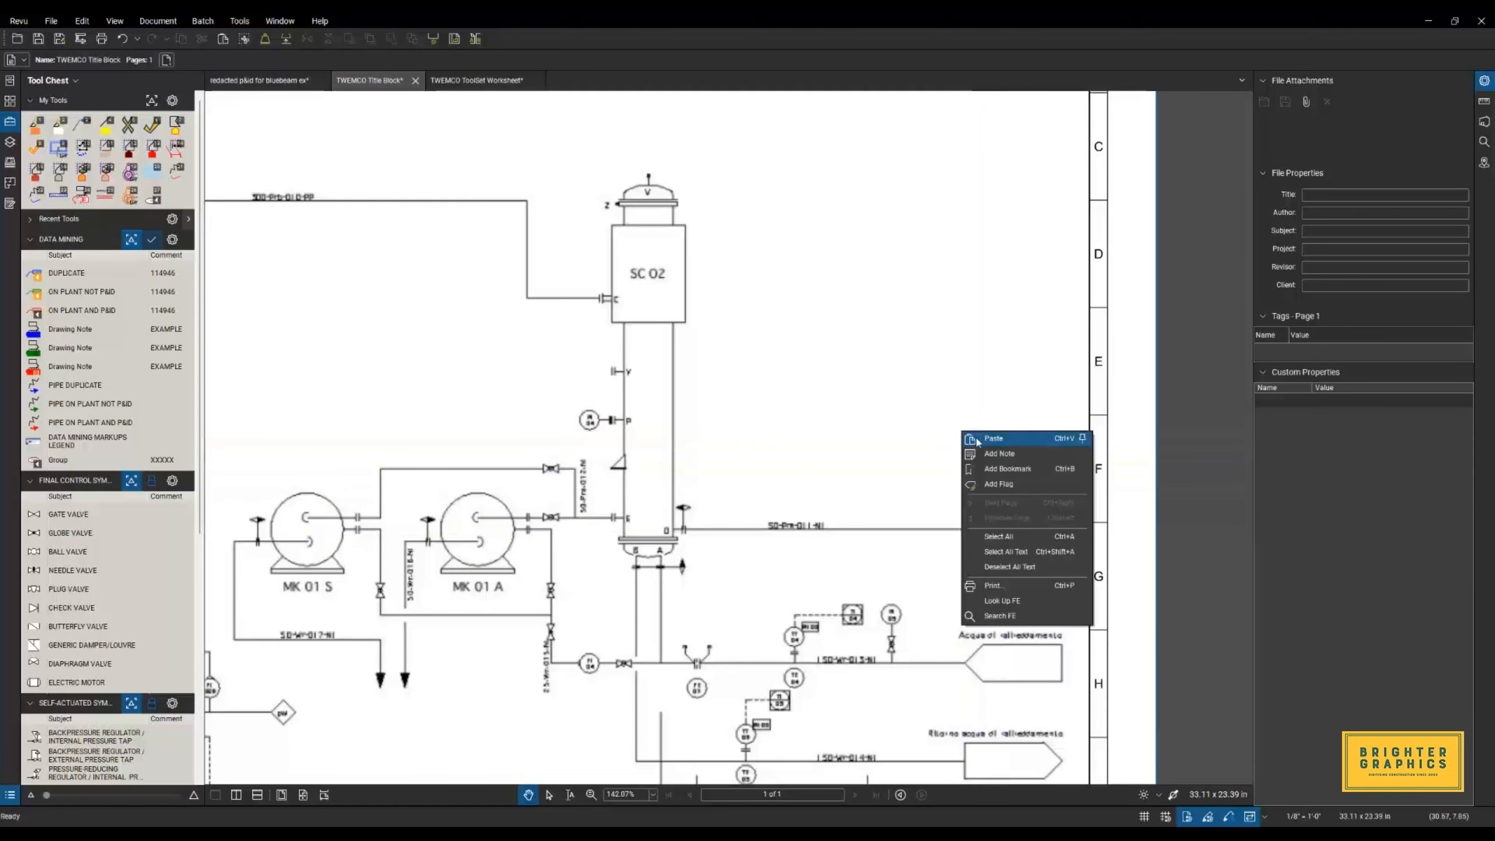
click(984, 444)
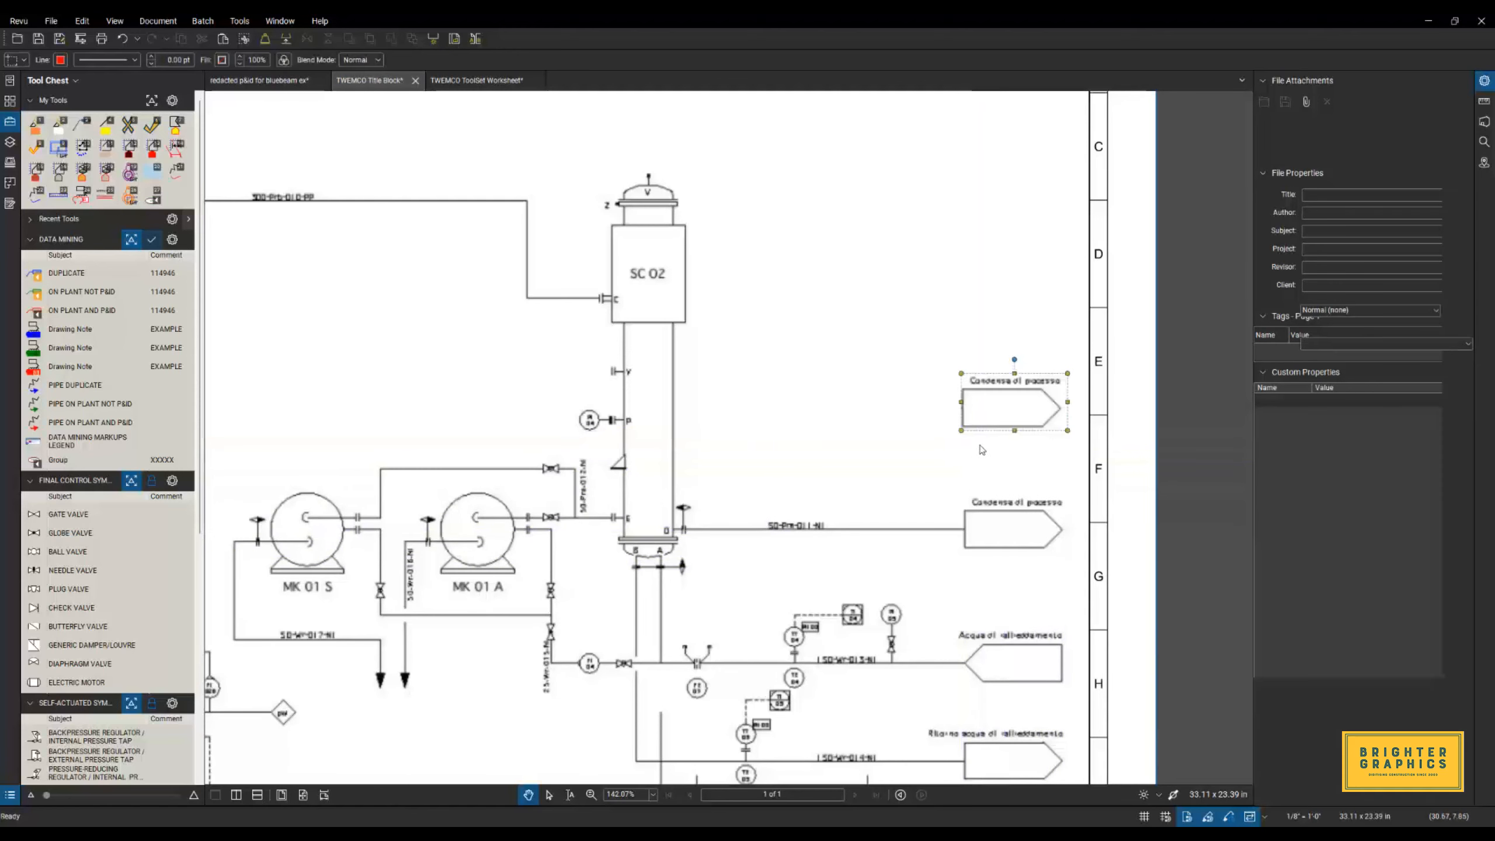
drag(1016, 420, 1017, 445)
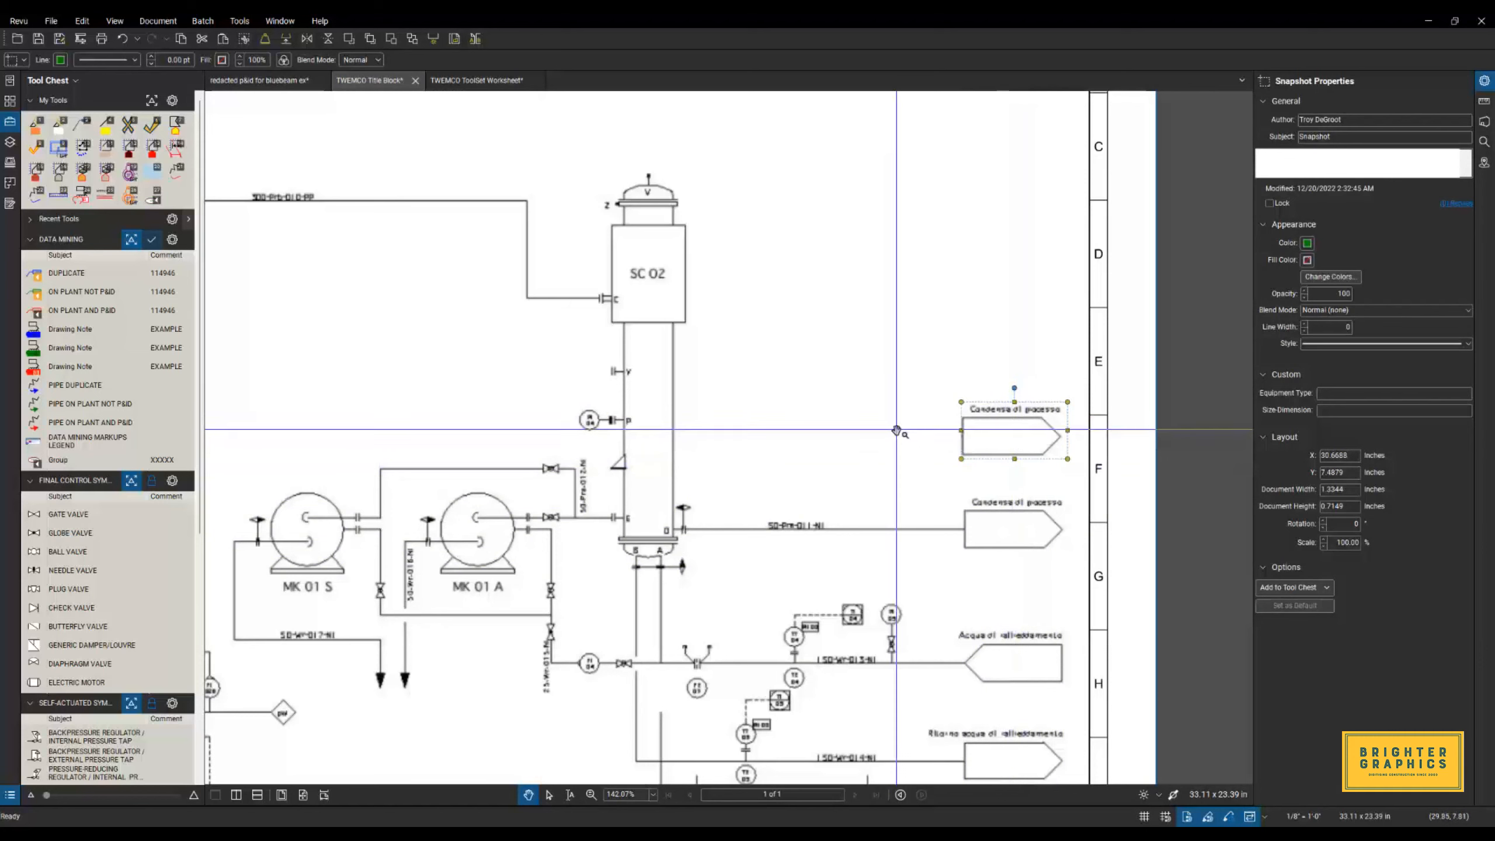
click(894, 429)
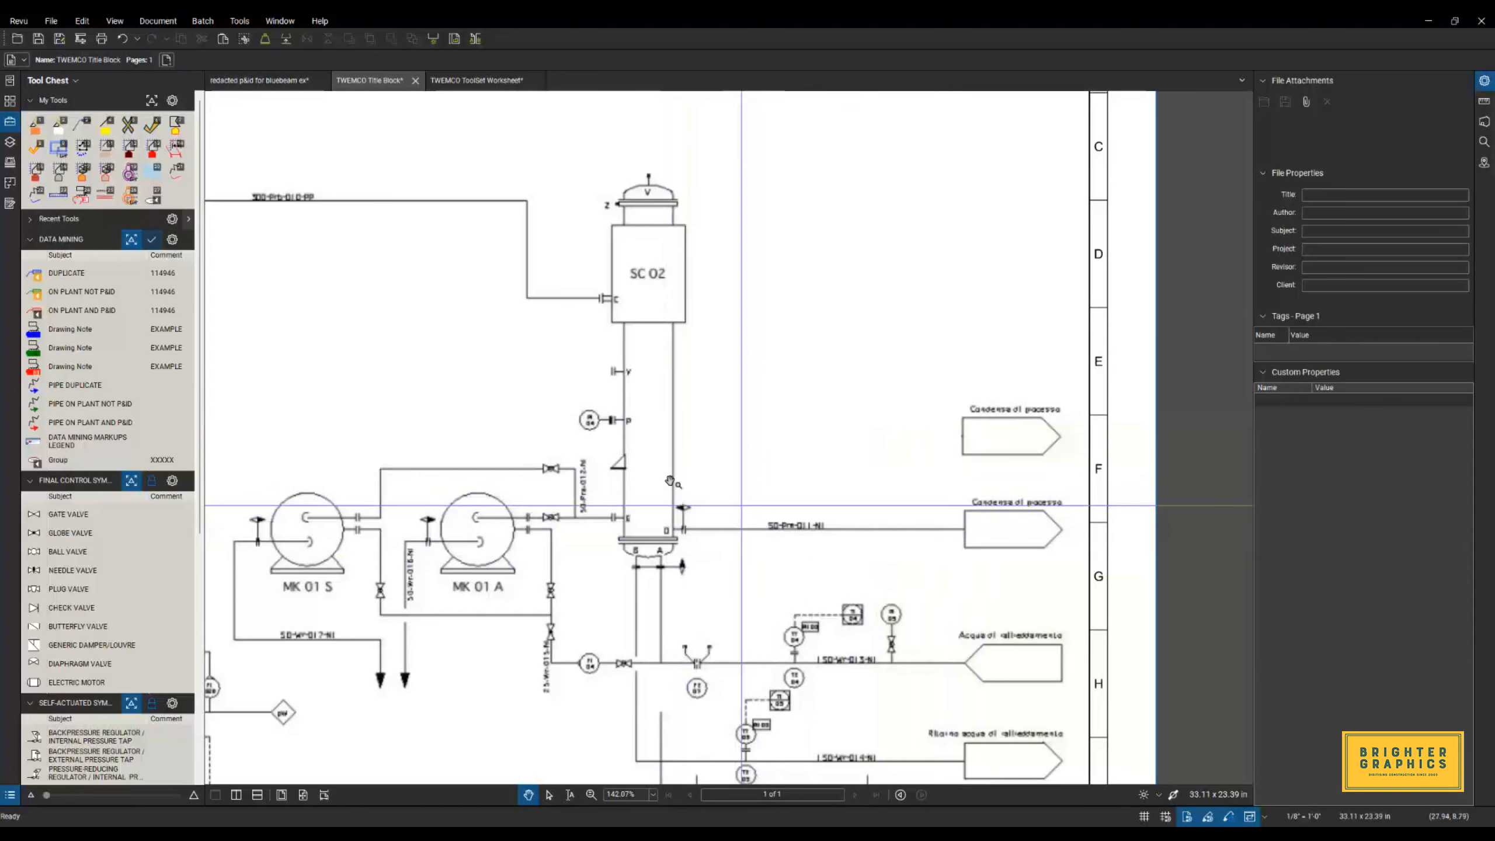
Draw a straight PIPE ON PLANT NOT P&ID line from column SC 02 to the copied connector and remove its end arrowhead.
click(62, 404)
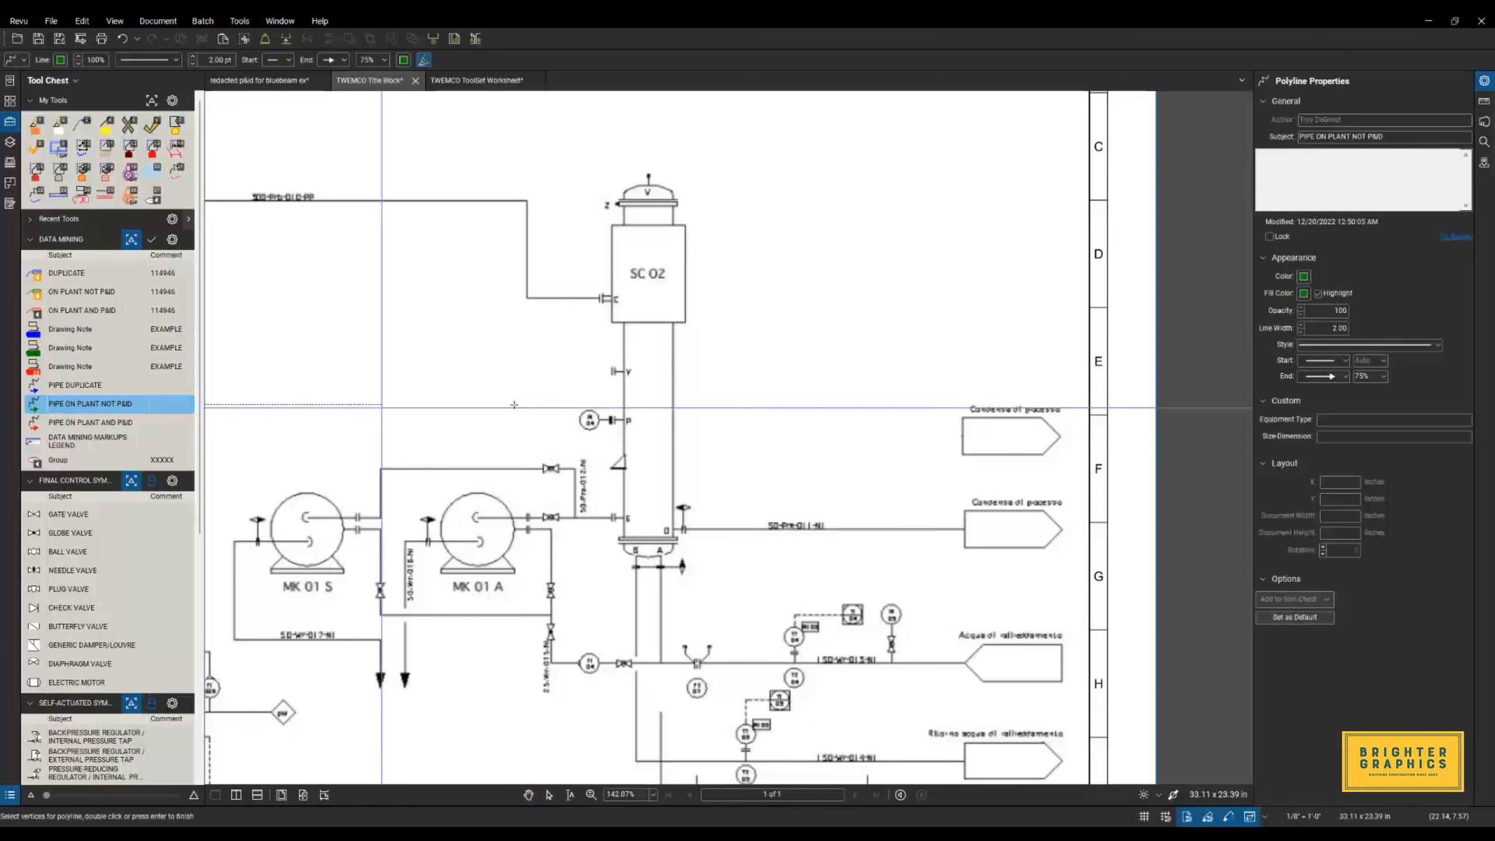
click(672, 435)
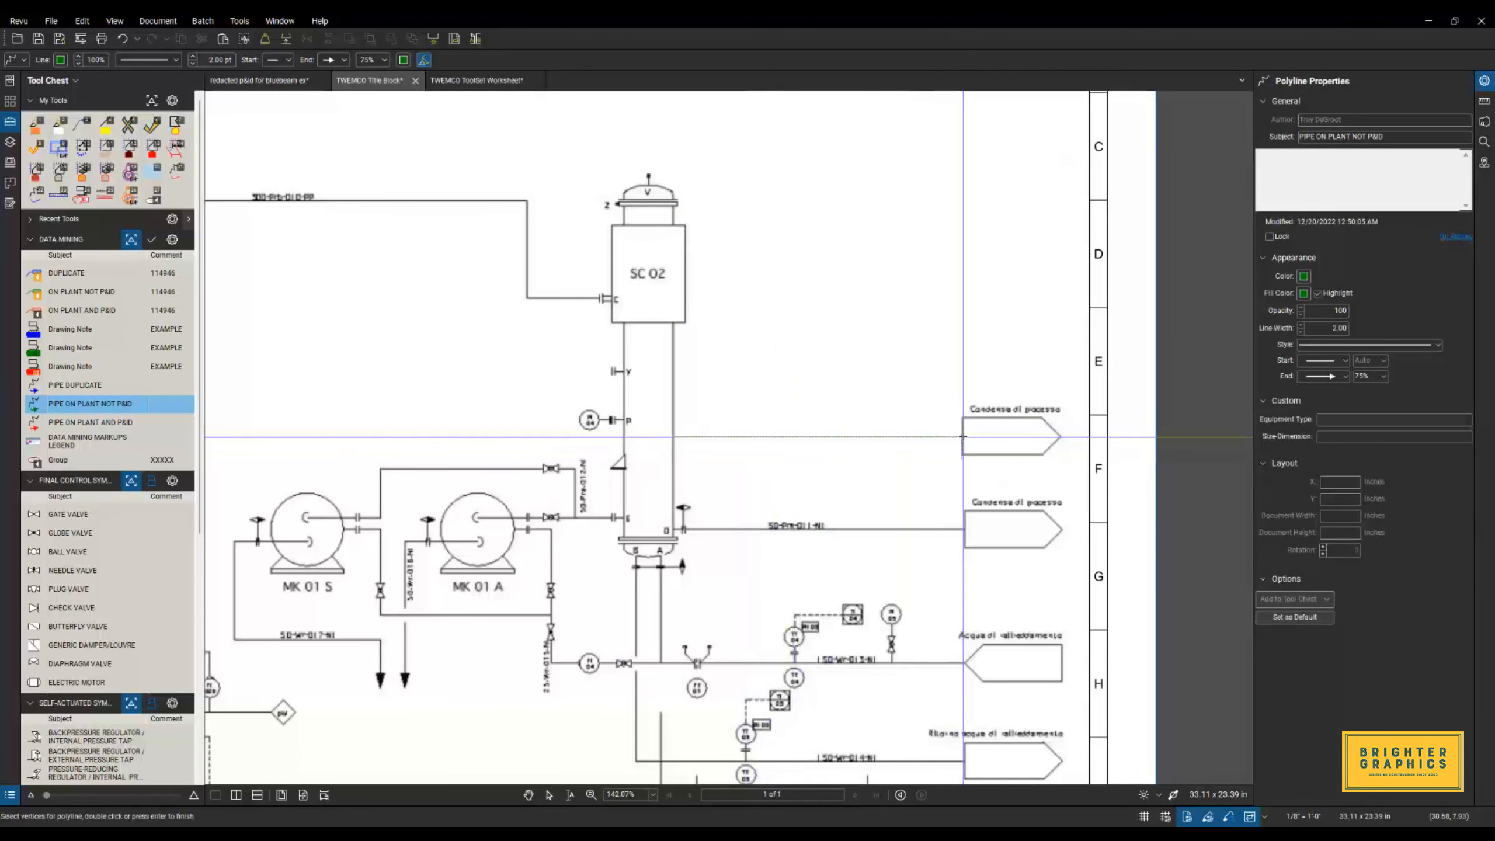
double_click(963, 436)
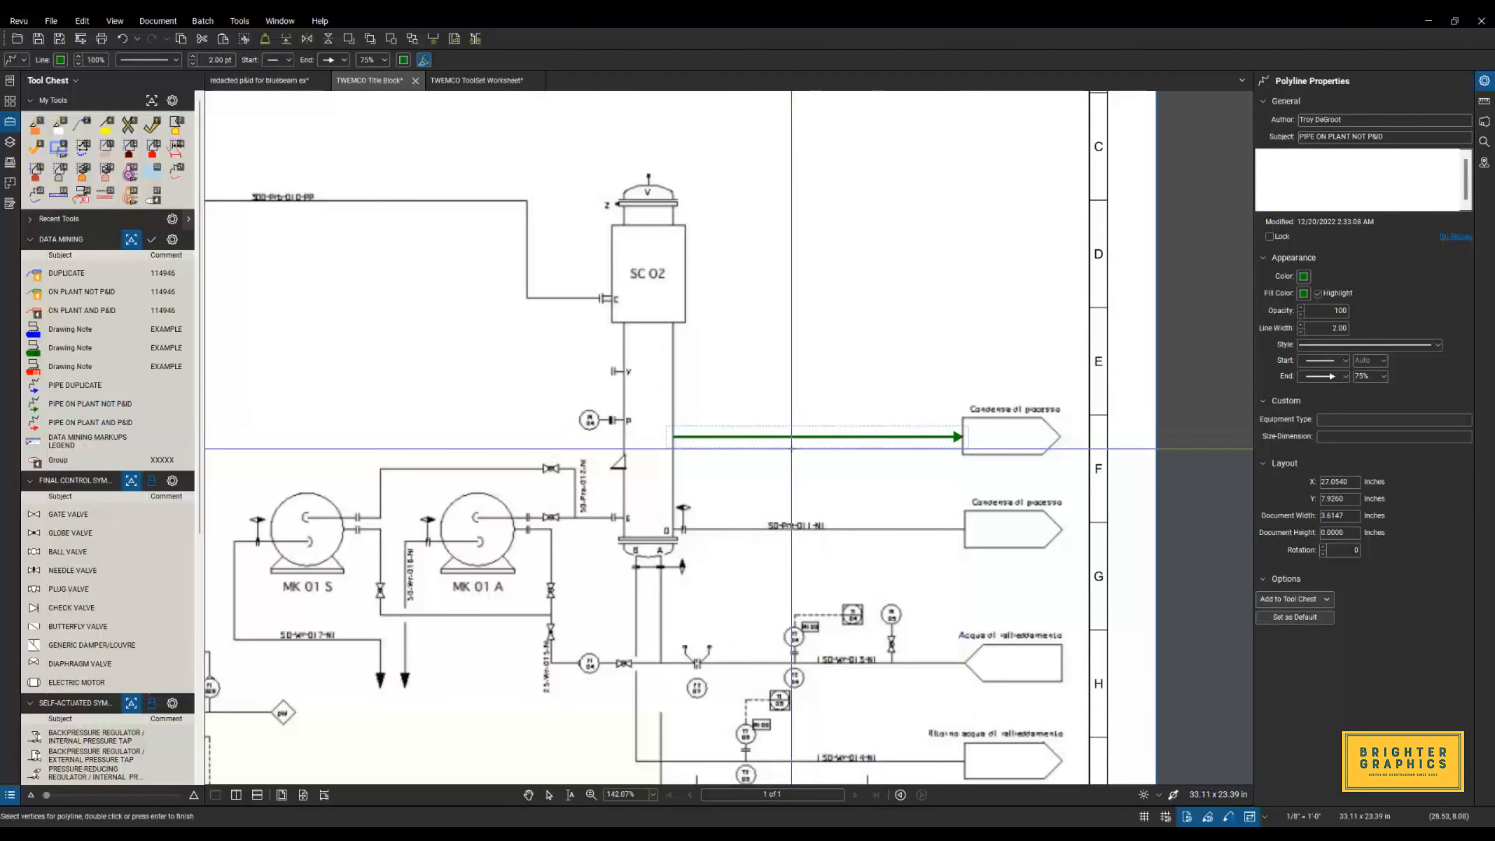
key(Escape)
click(949, 439)
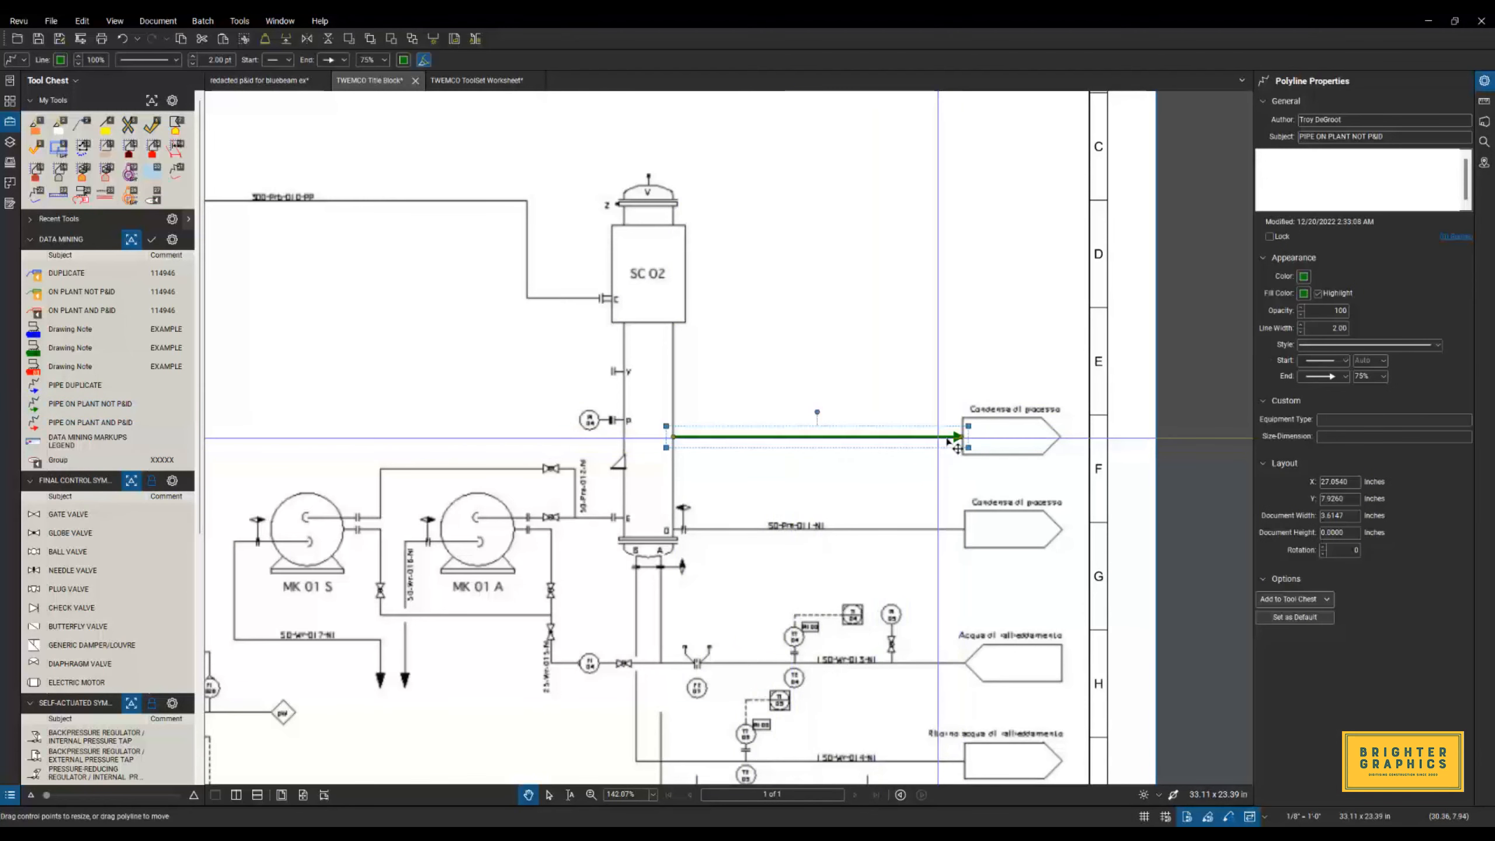
click(1345, 377)
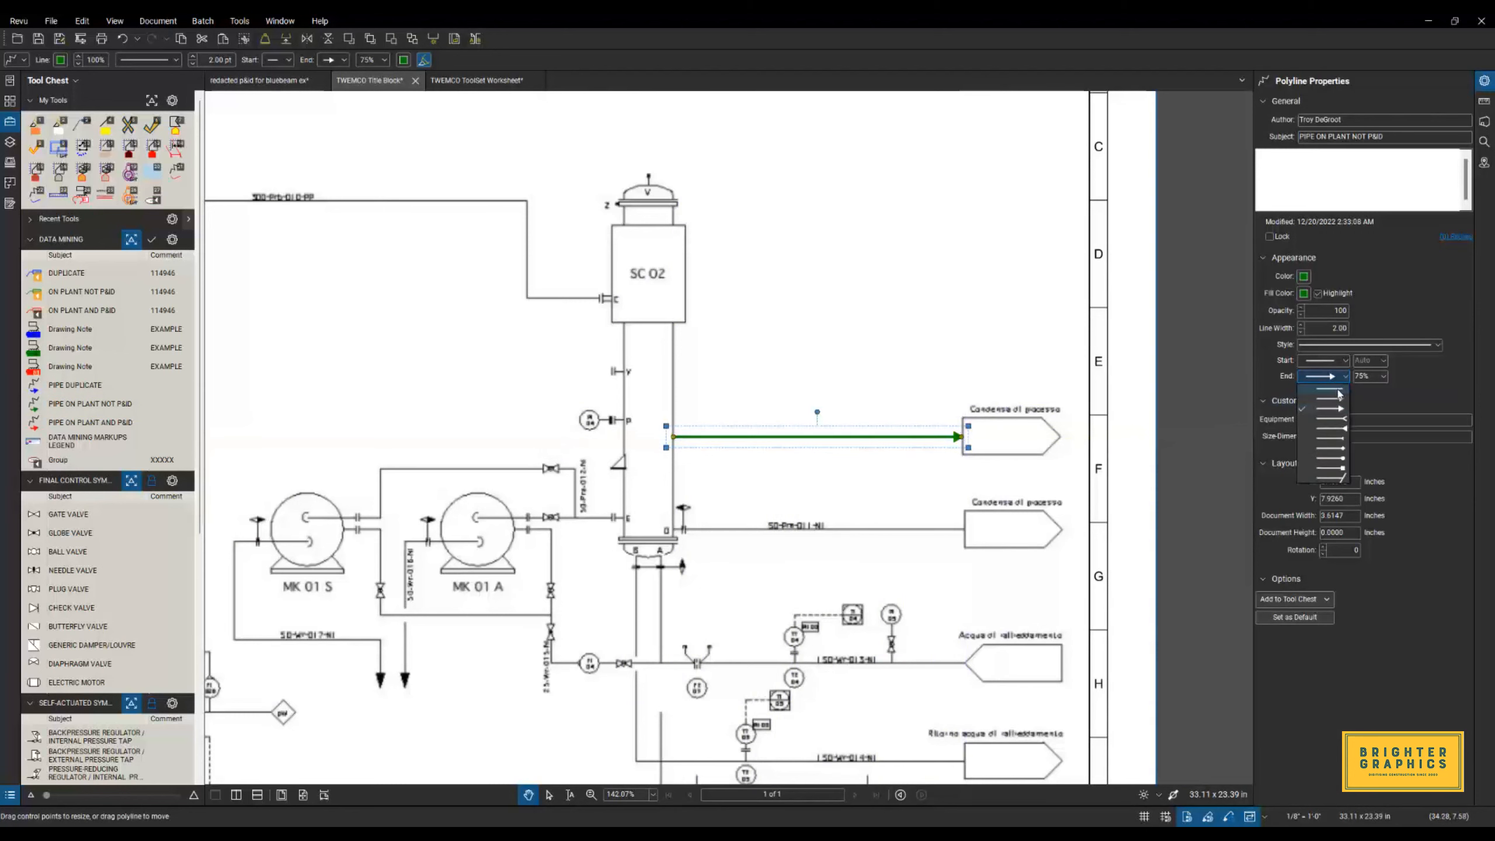
click(1332, 391)
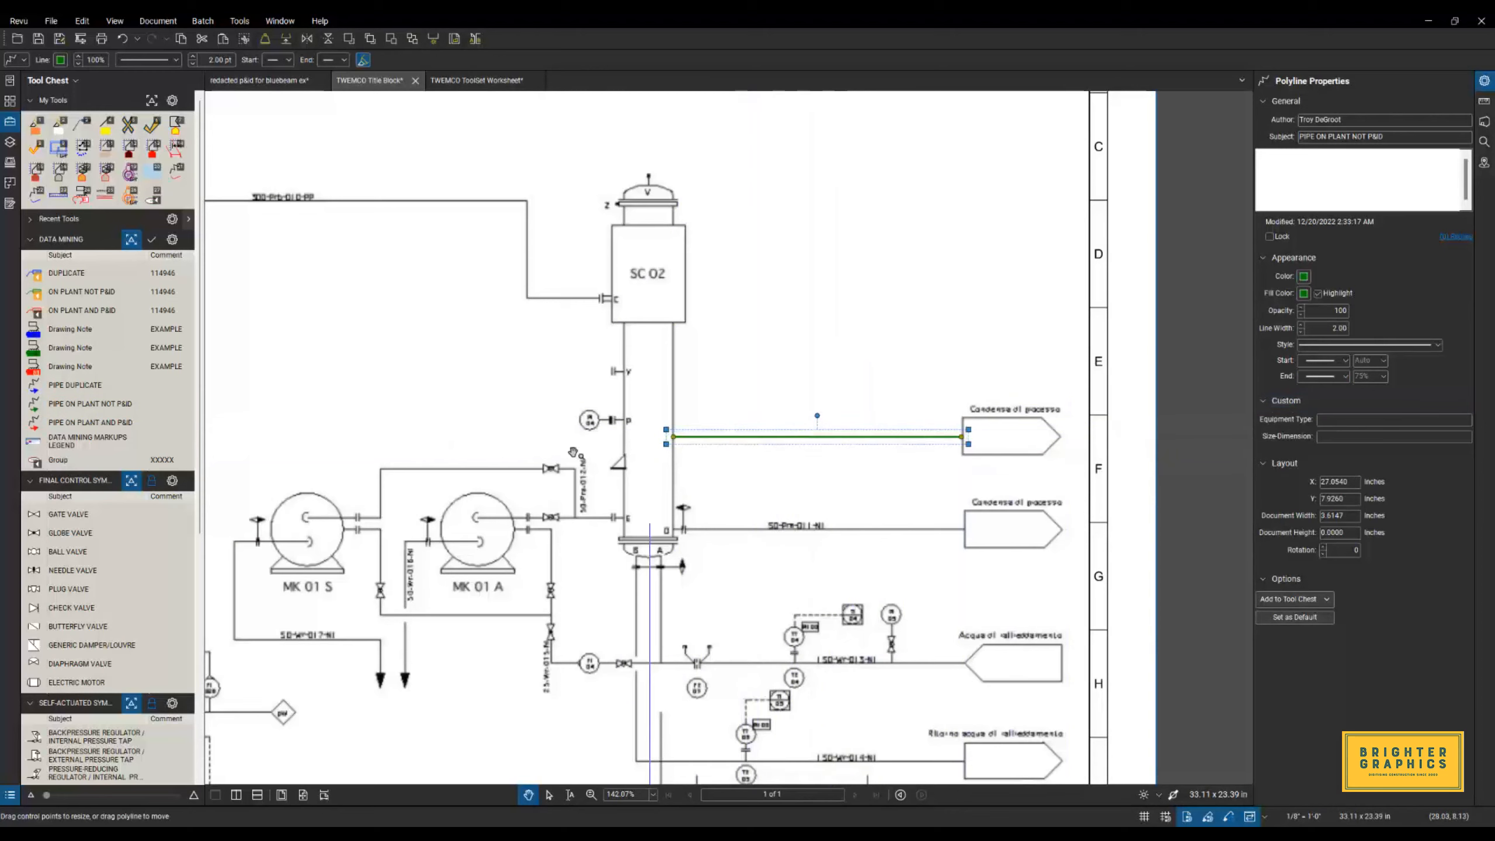
Place a BREAK FLANGE symbol on the new green pipe close to column SC 02.
scroll(83, 552, down, 5)
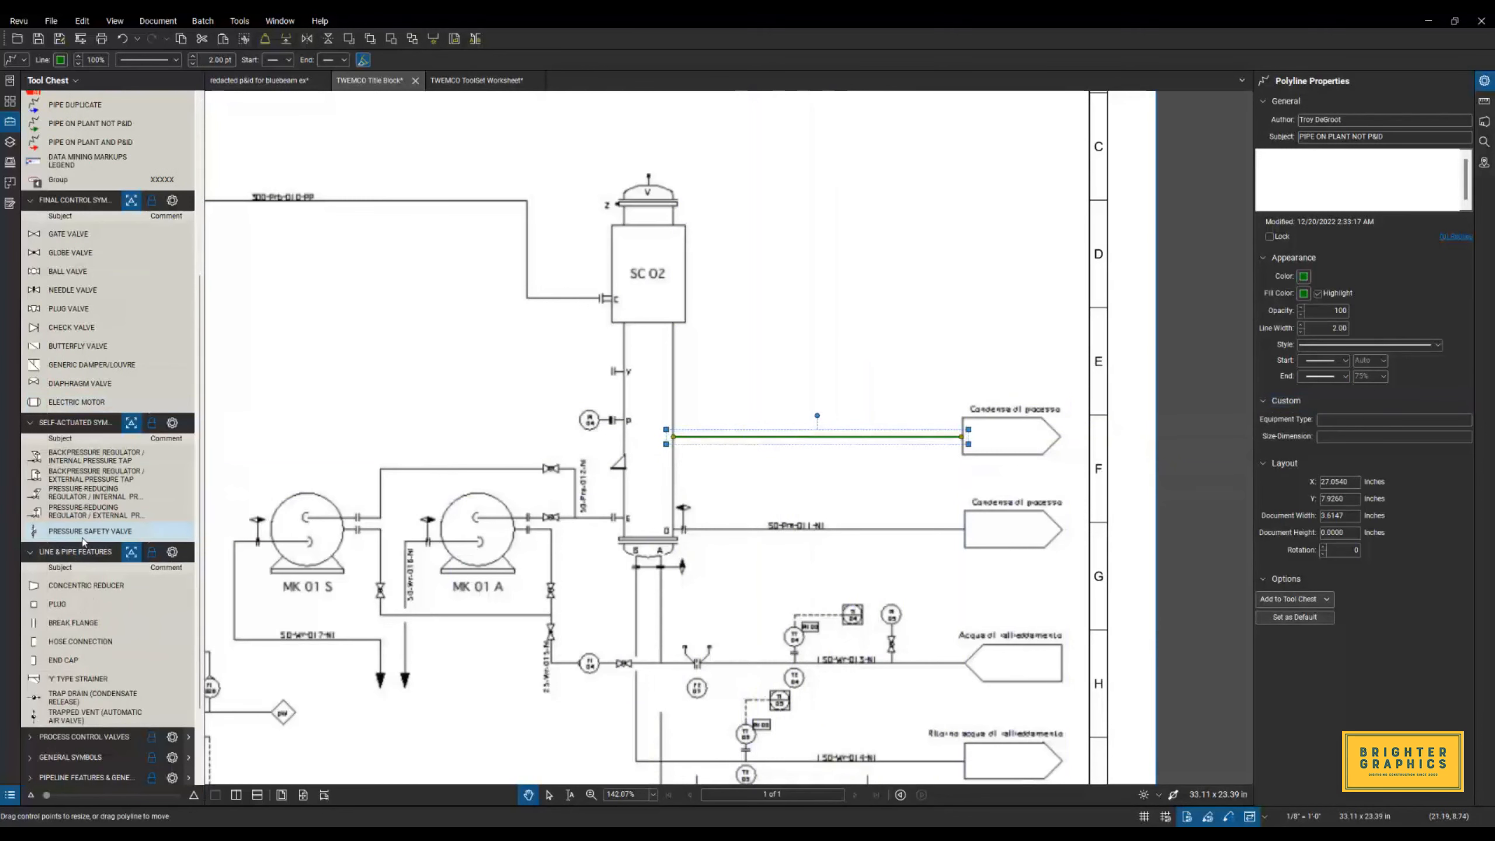
click(73, 622)
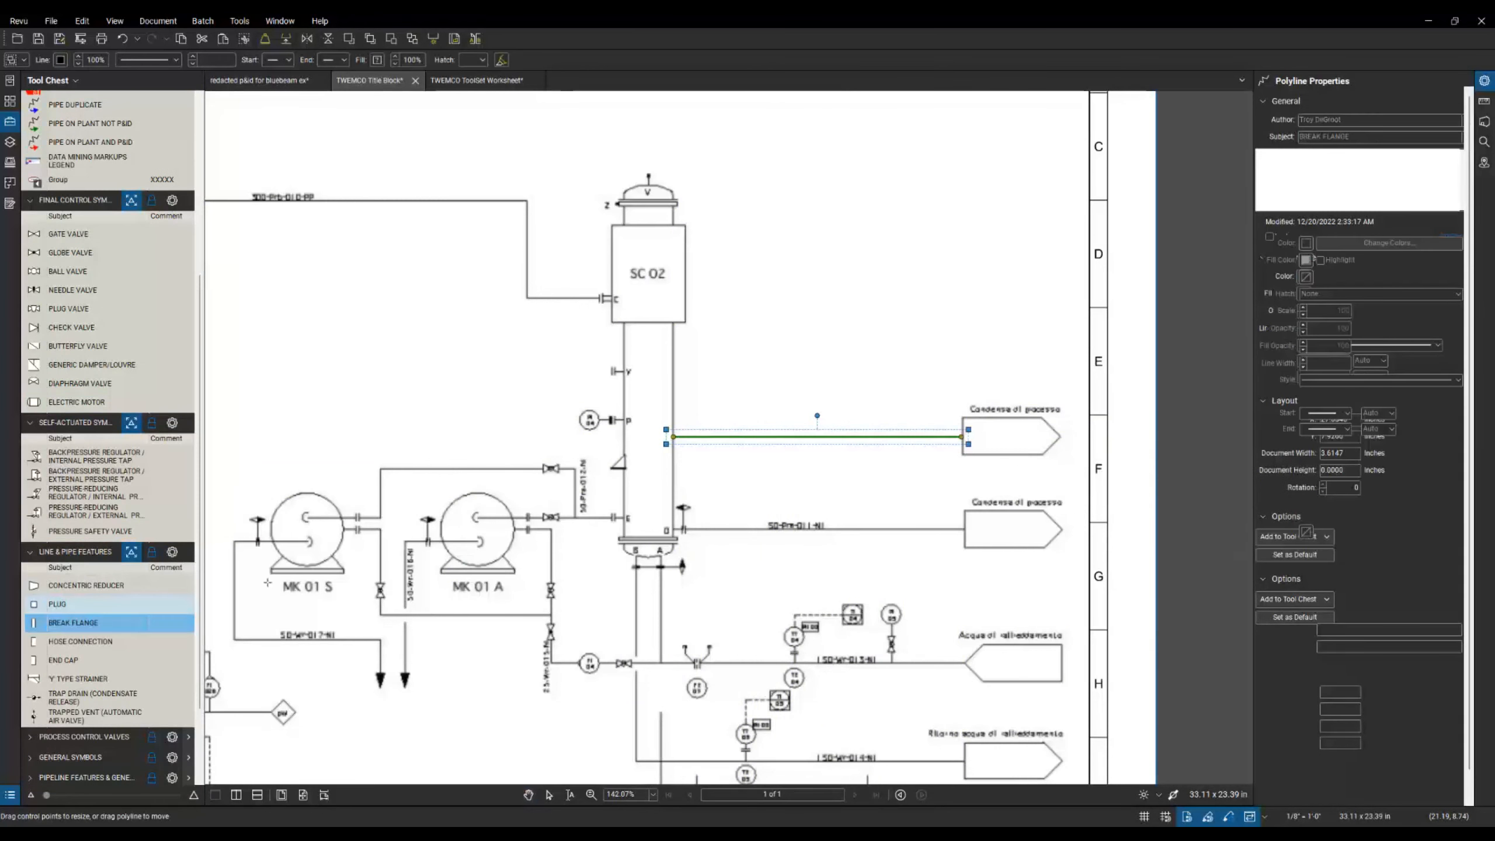
click(682, 439)
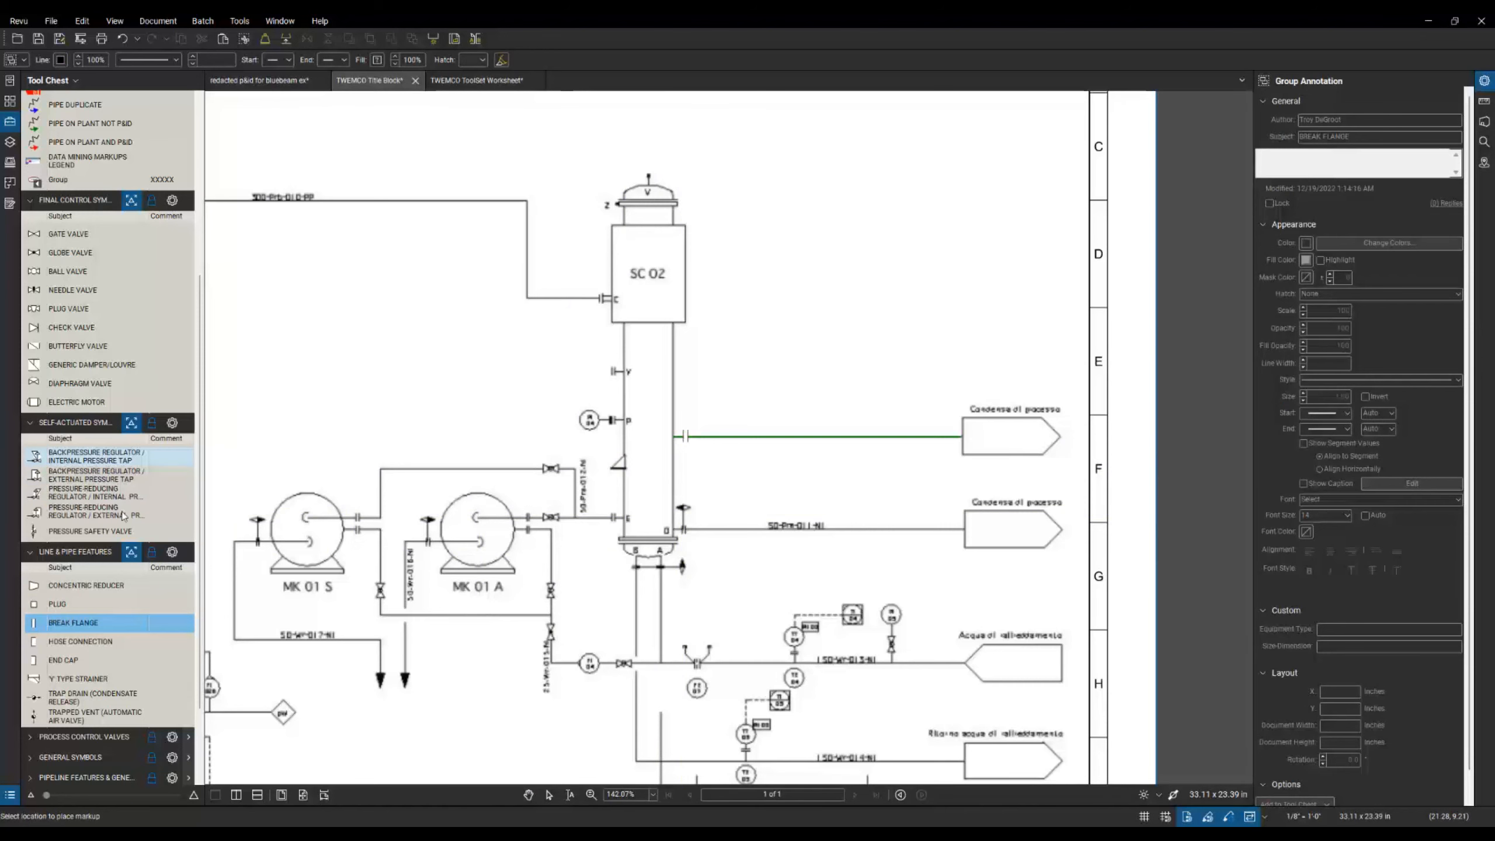
key(Escape)
Place a BACKPRESSURE REGULATOR / INTERNAL PRESSURE TAP on the overhead pipe leading from SP 01 to SC 02, just before its drop to SC 02.
scroll(377, 440, down, 3)
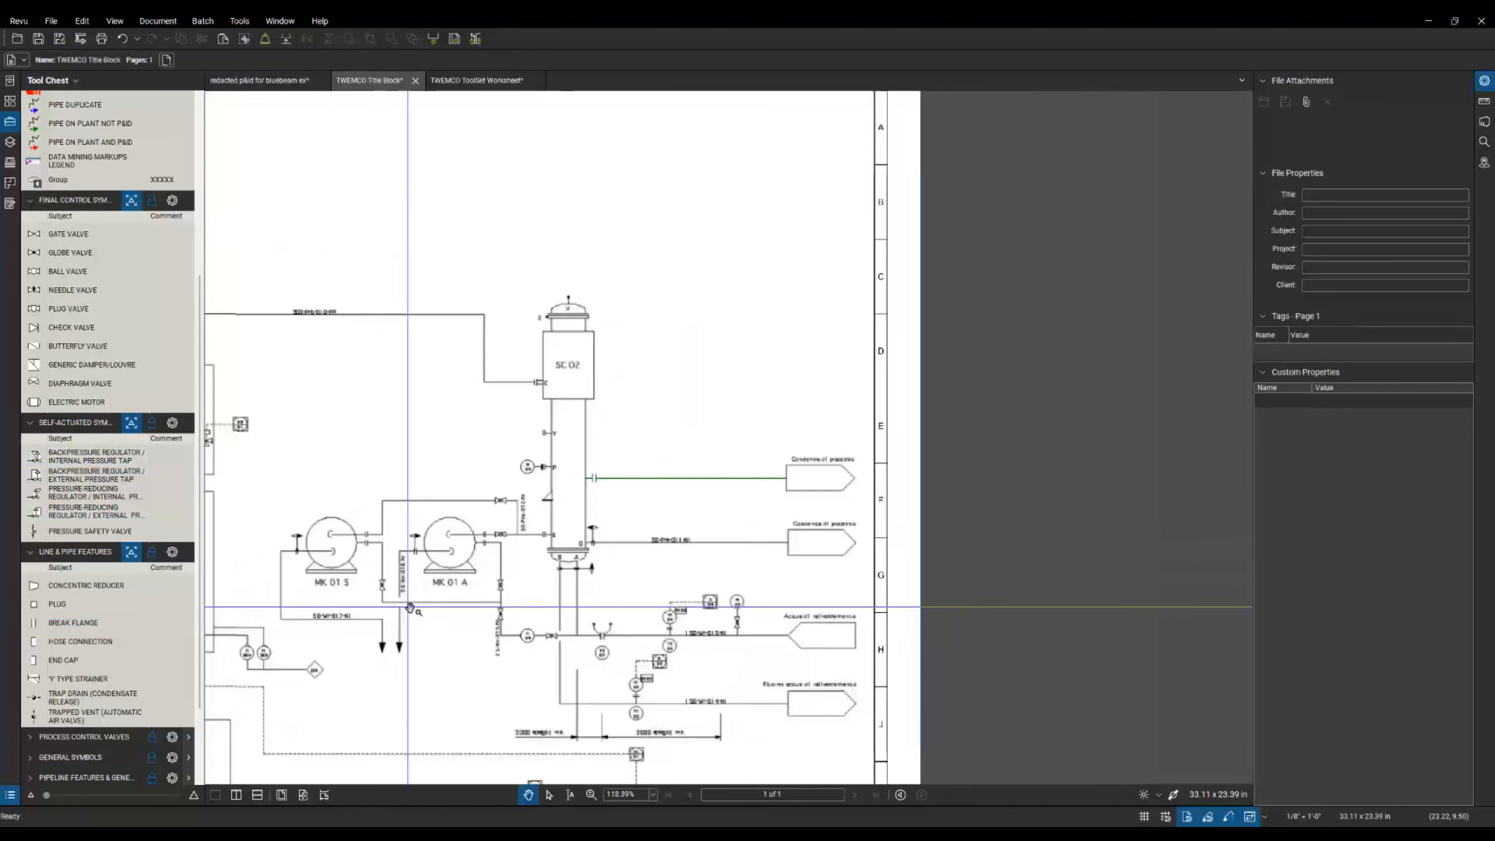
drag(376, 442, 536, 480)
scroll(561, 414, up, 1)
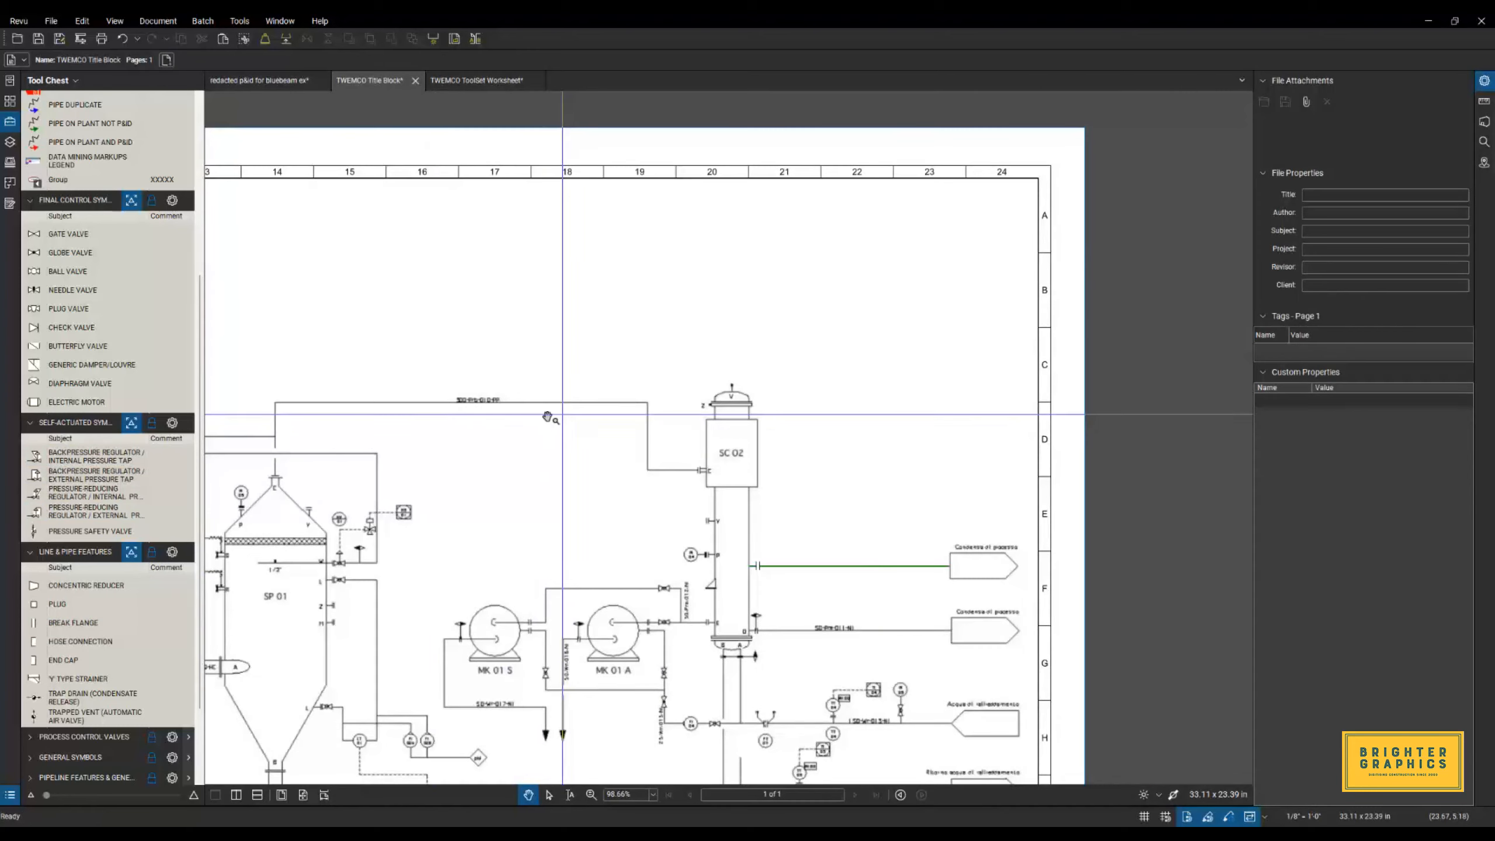
click(80, 460)
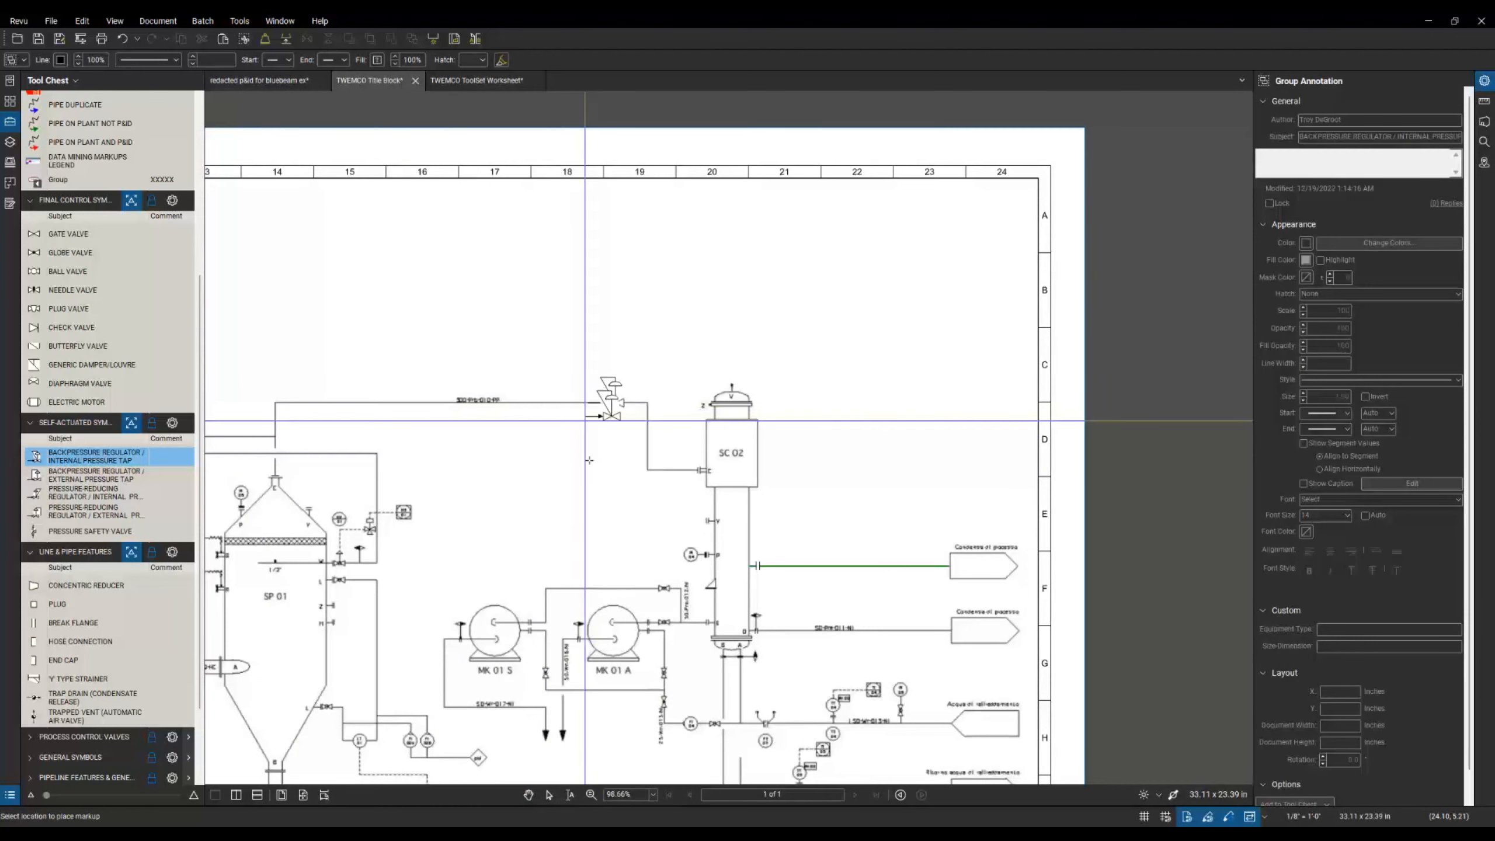
key(Escape)
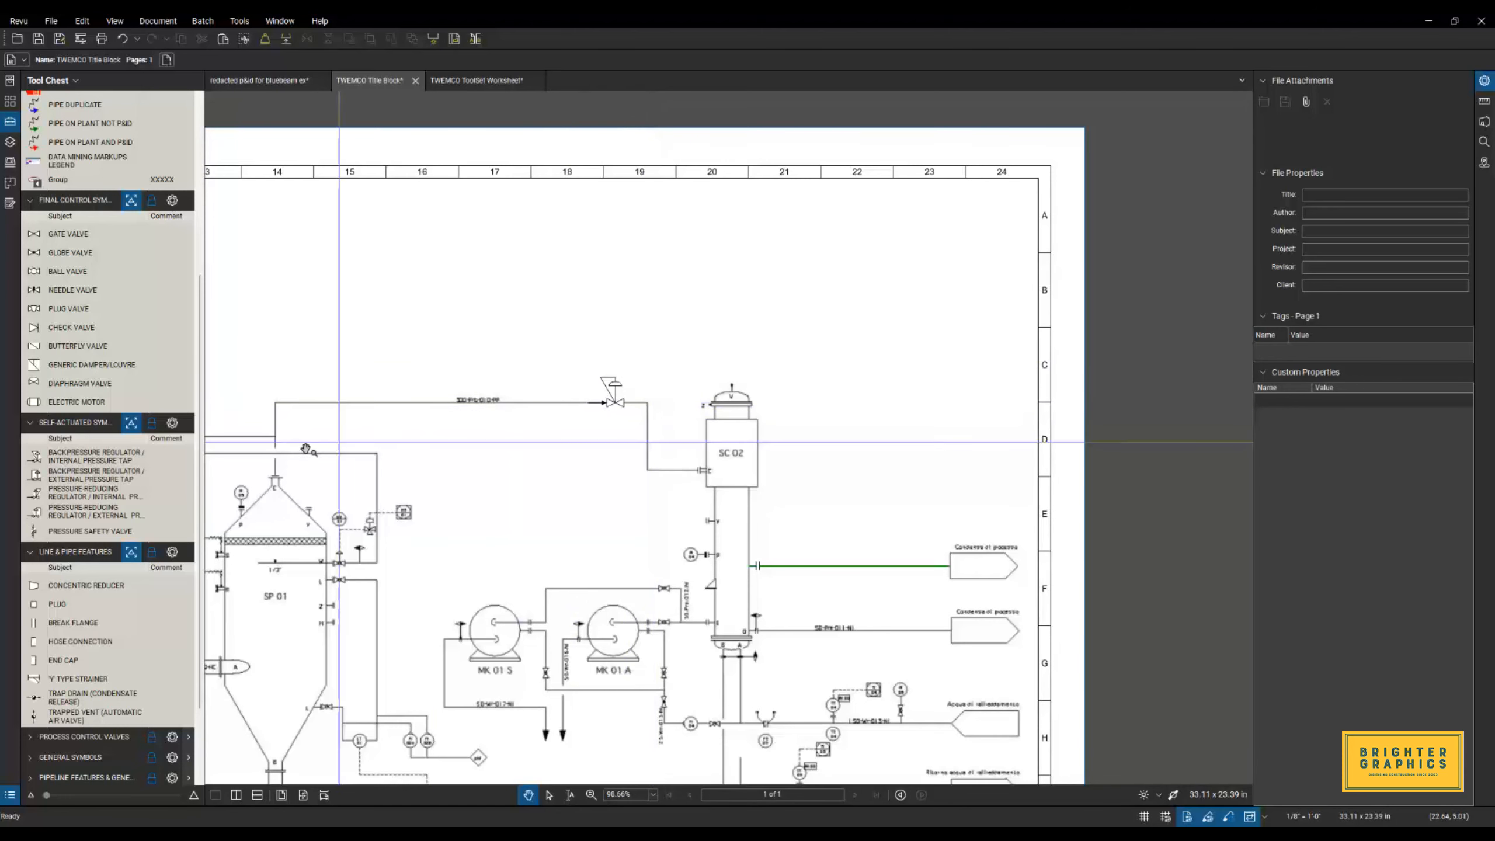
Cloud pump MK 01 S with a blue Drawing Note reading NEEDS REPLACEMENT, placing its text box above the pump.
scroll(130, 483, up, 5)
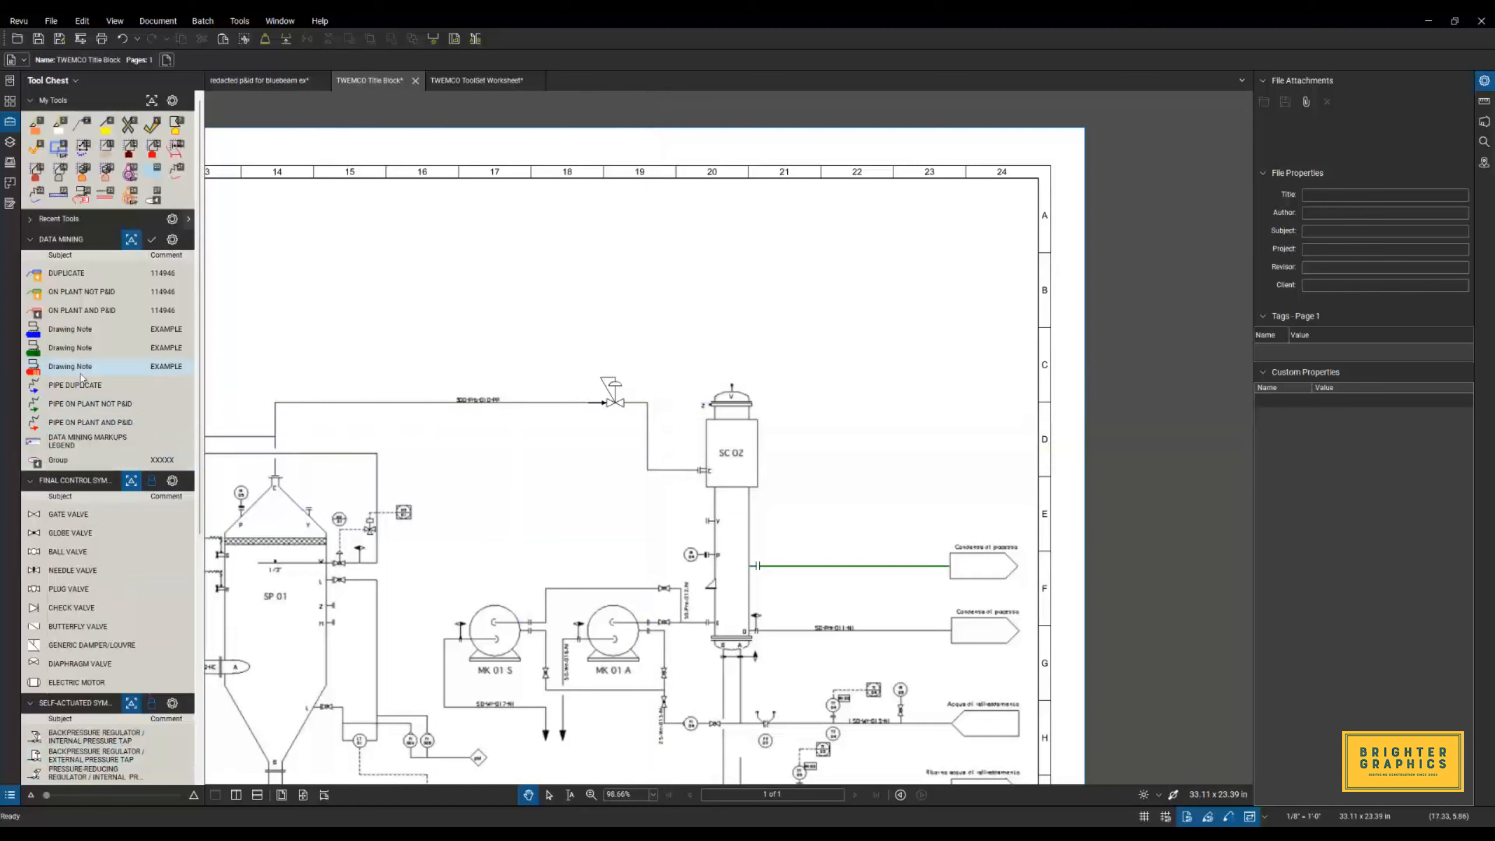
click(61, 333)
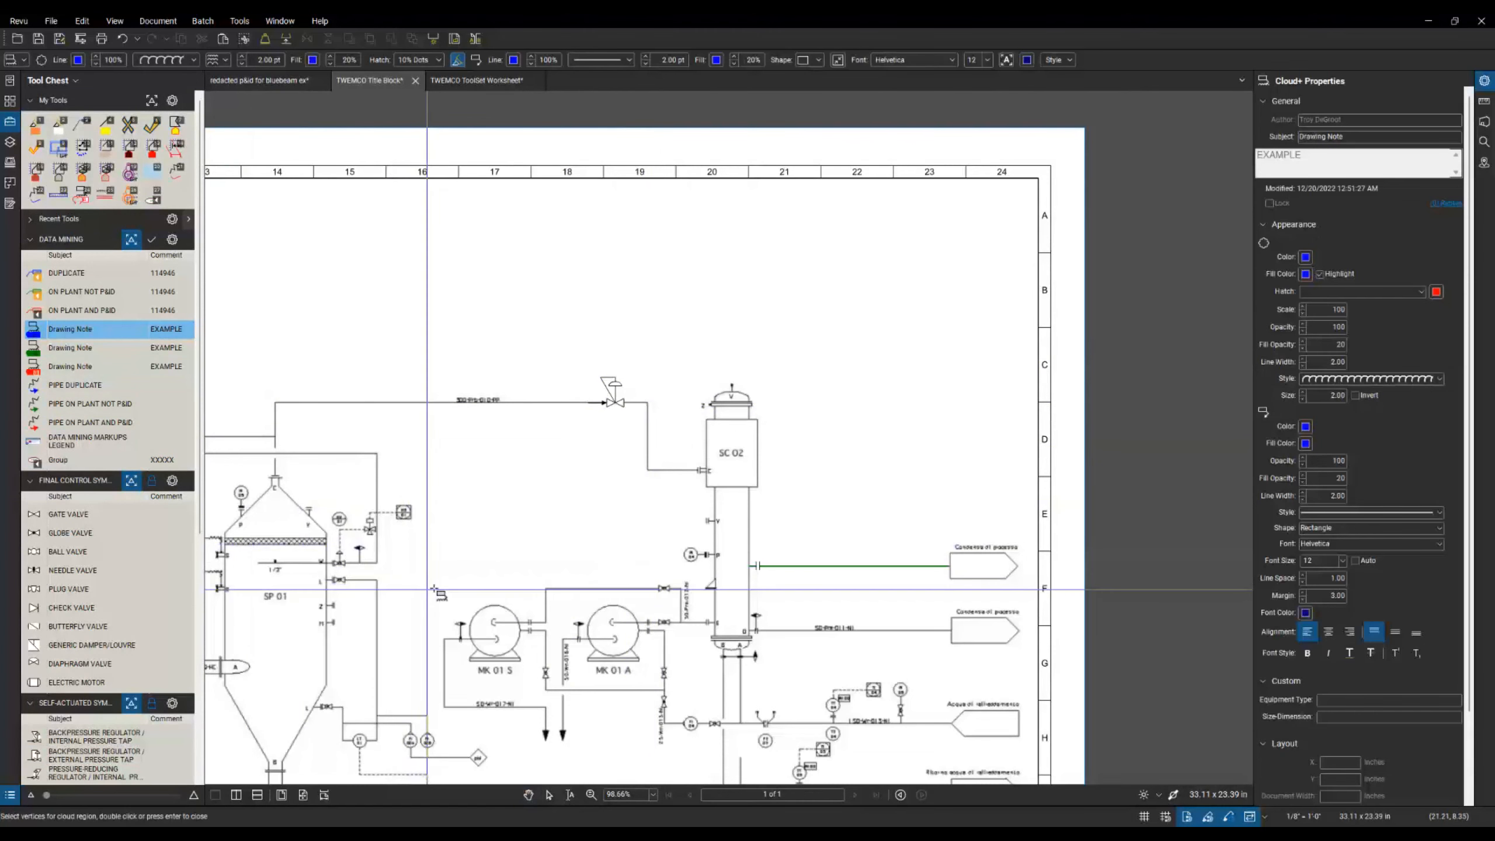
drag(458, 604, 538, 684)
click(534, 505)
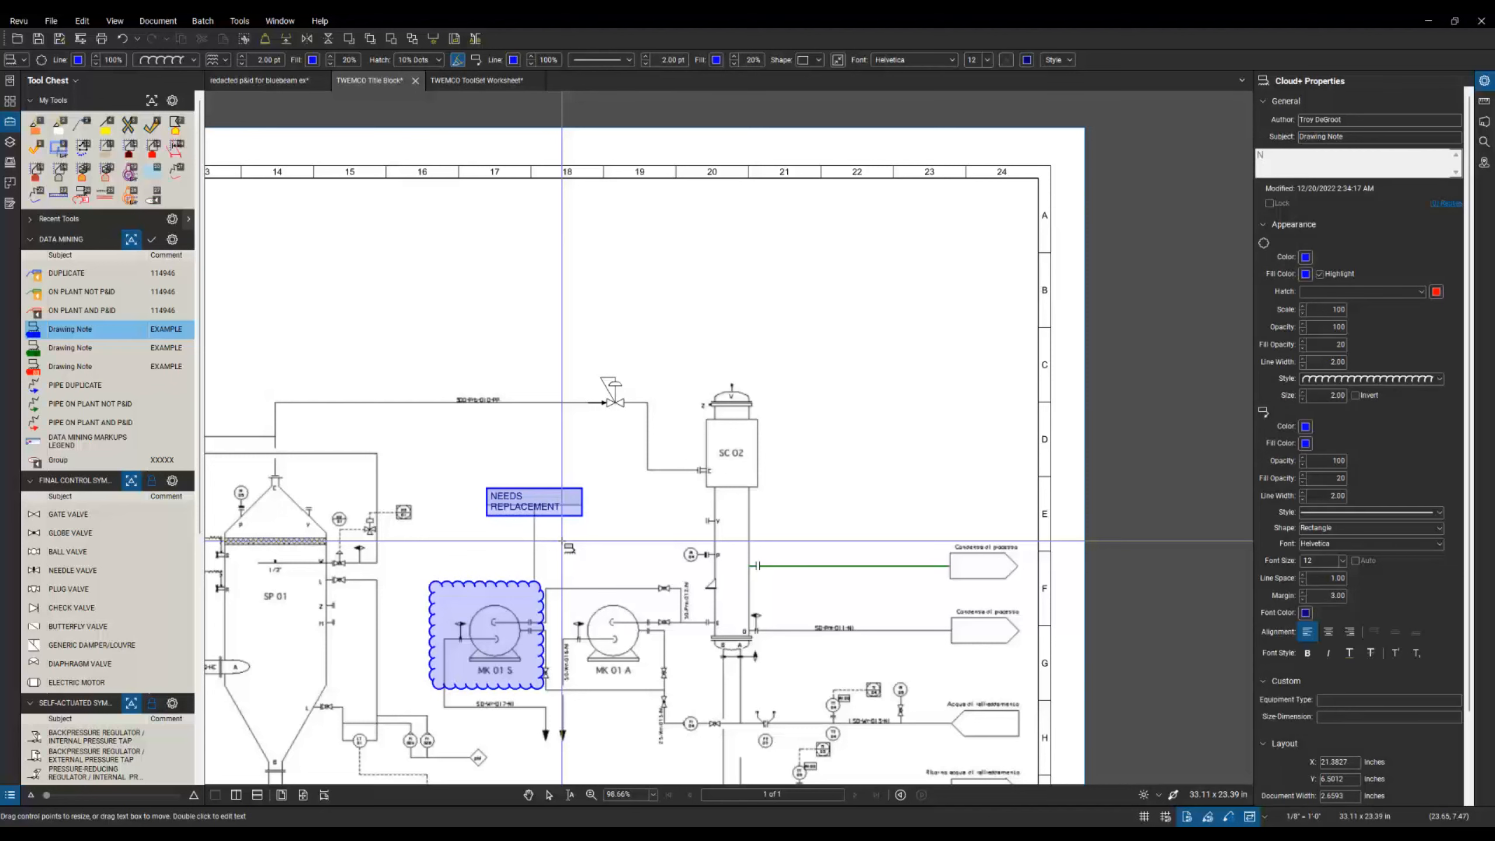
click(611, 538)
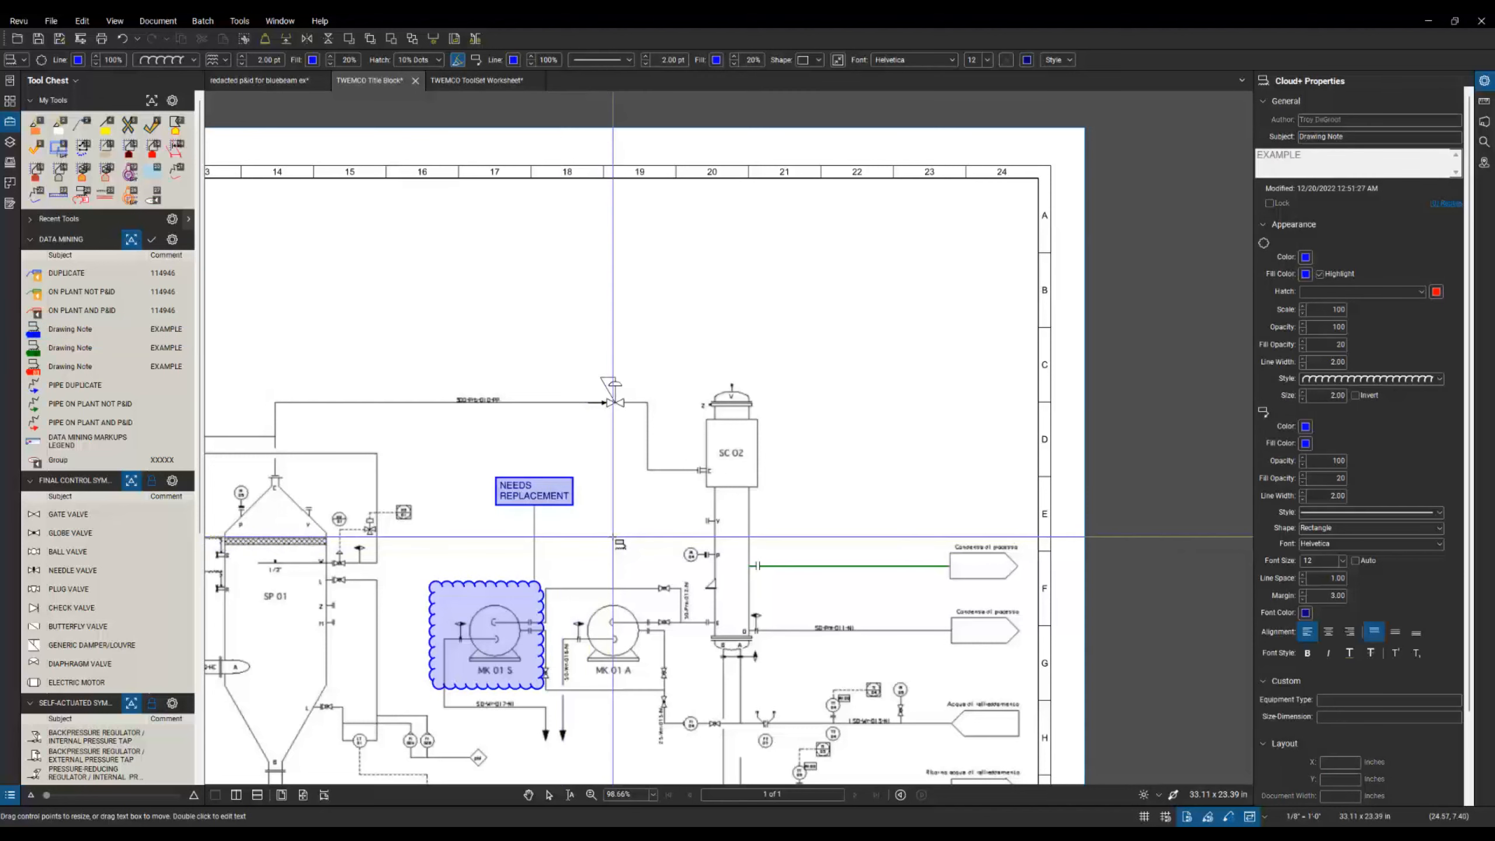
click(611, 538)
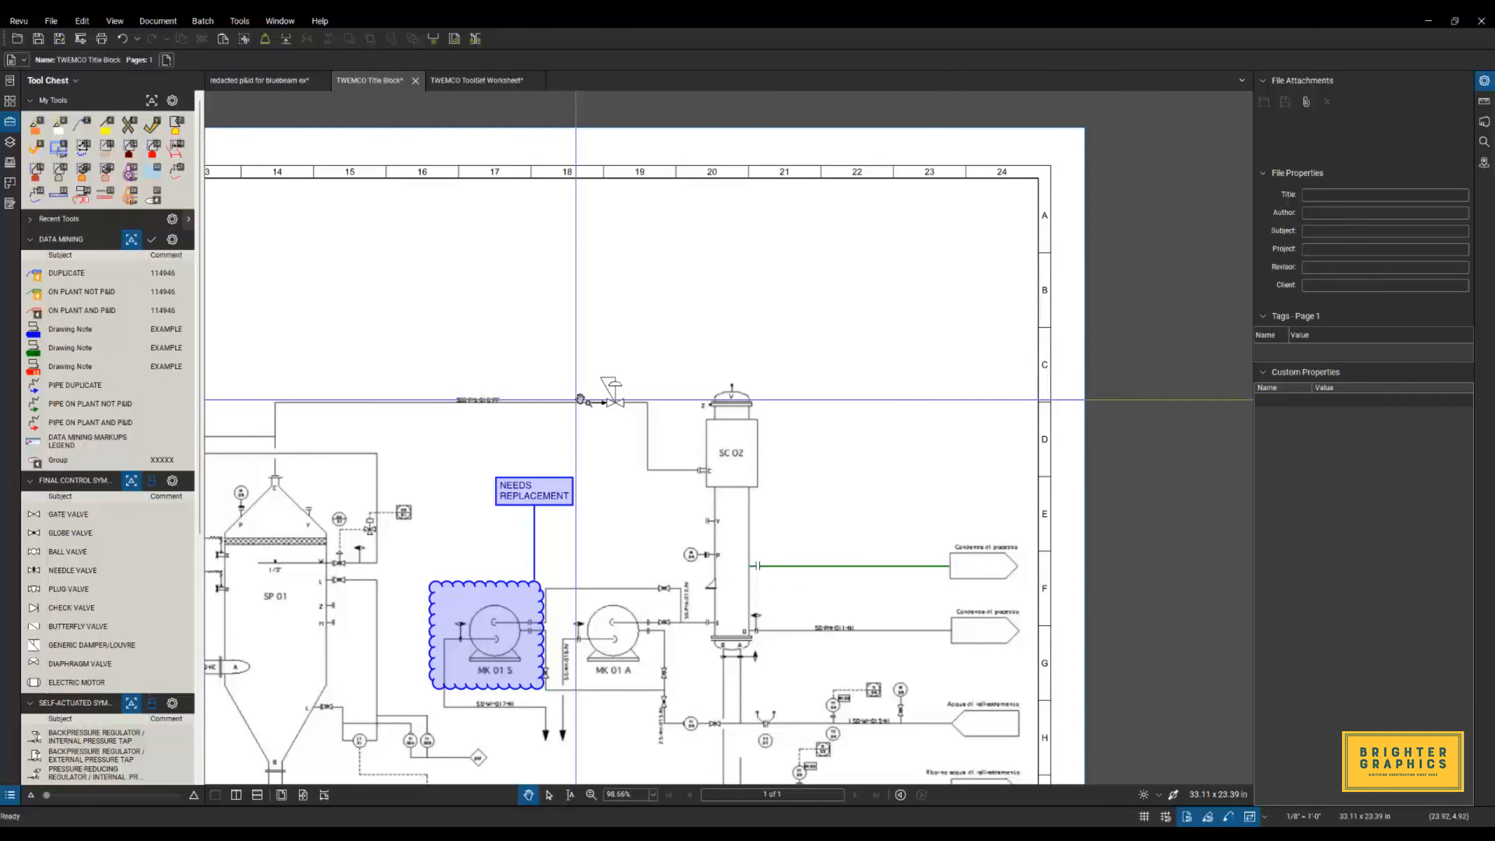
Attach the istockphoto JPG image from file as a capture to the backpressure regulator on the overhead pipe.
drag(621, 406, 626, 404)
right_click(616, 394)
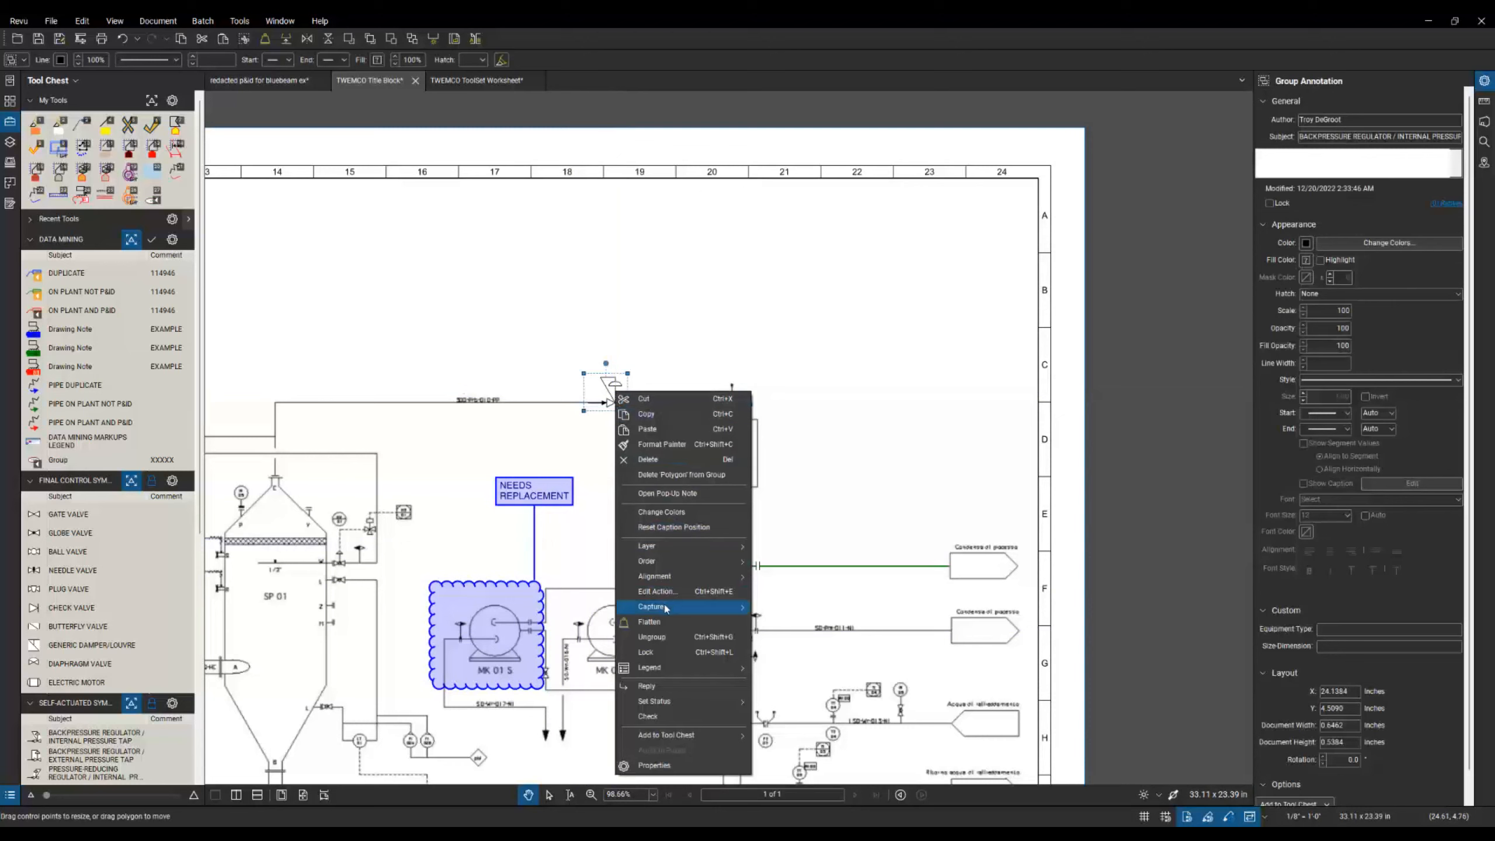
mouse_move(671, 613)
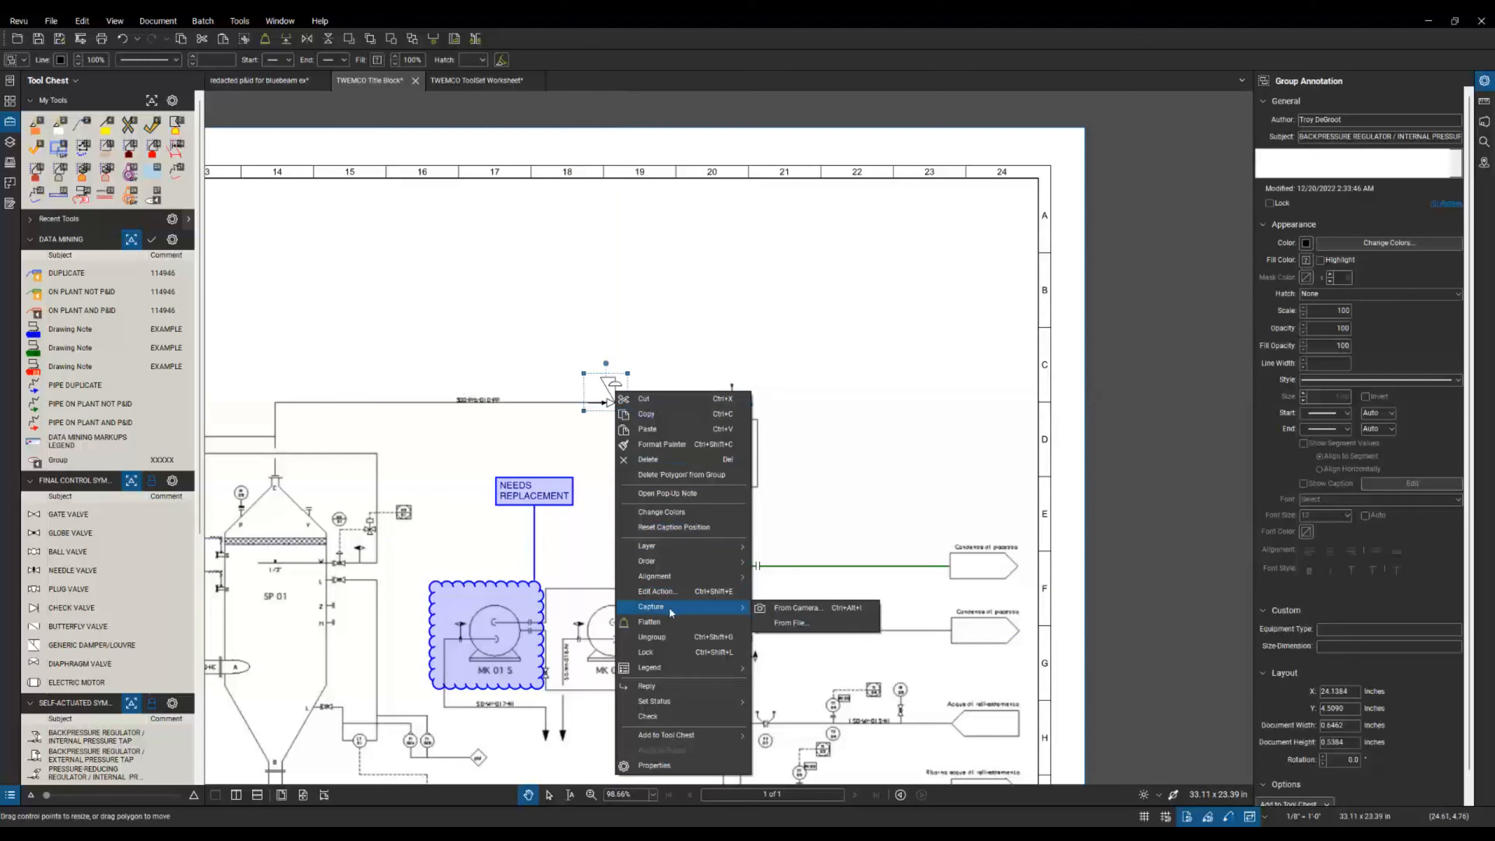
click(804, 627)
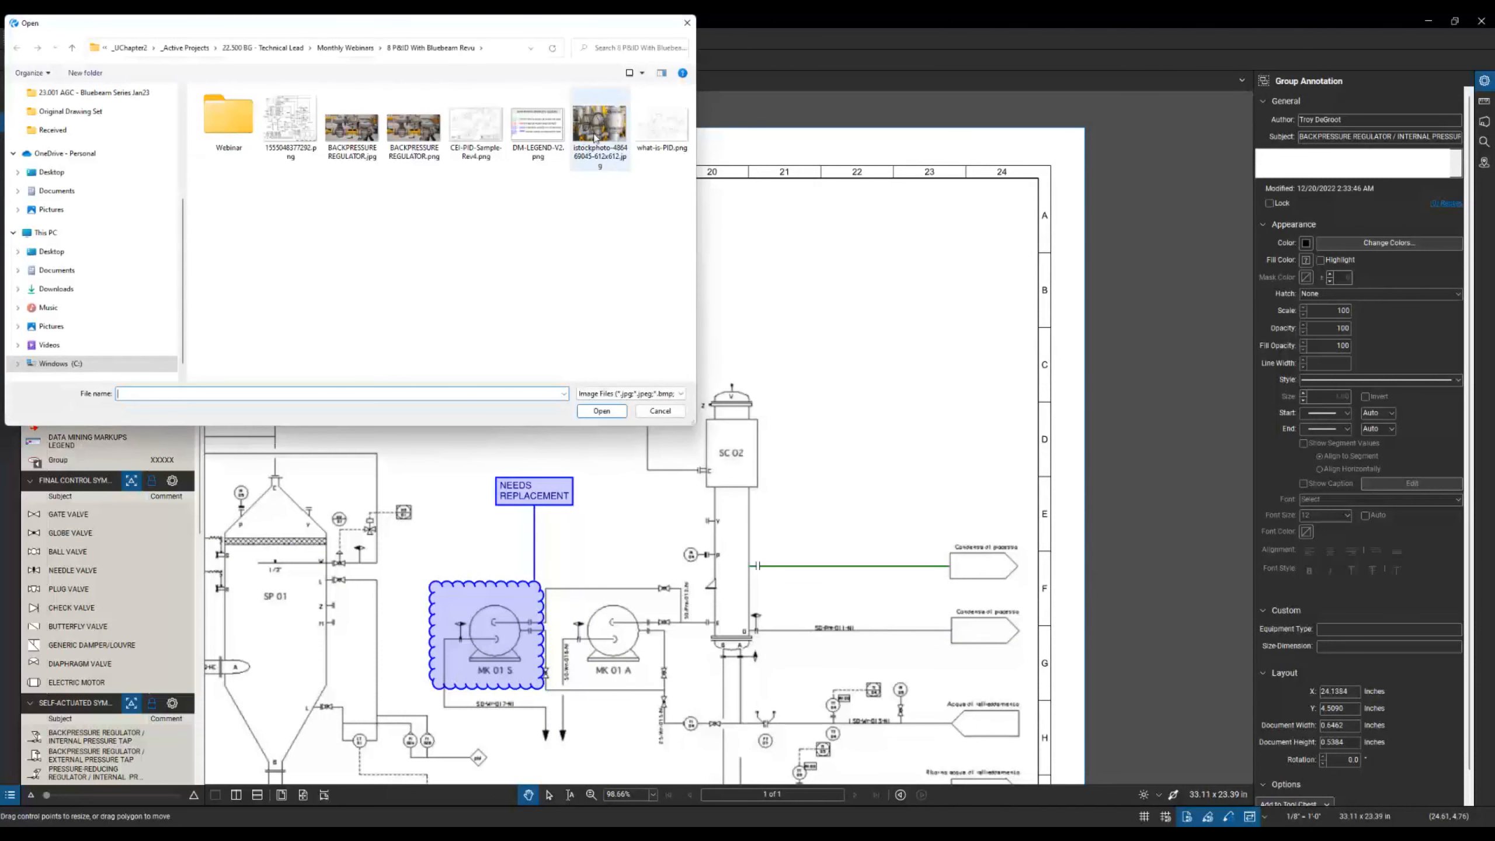
double_click(595, 133)
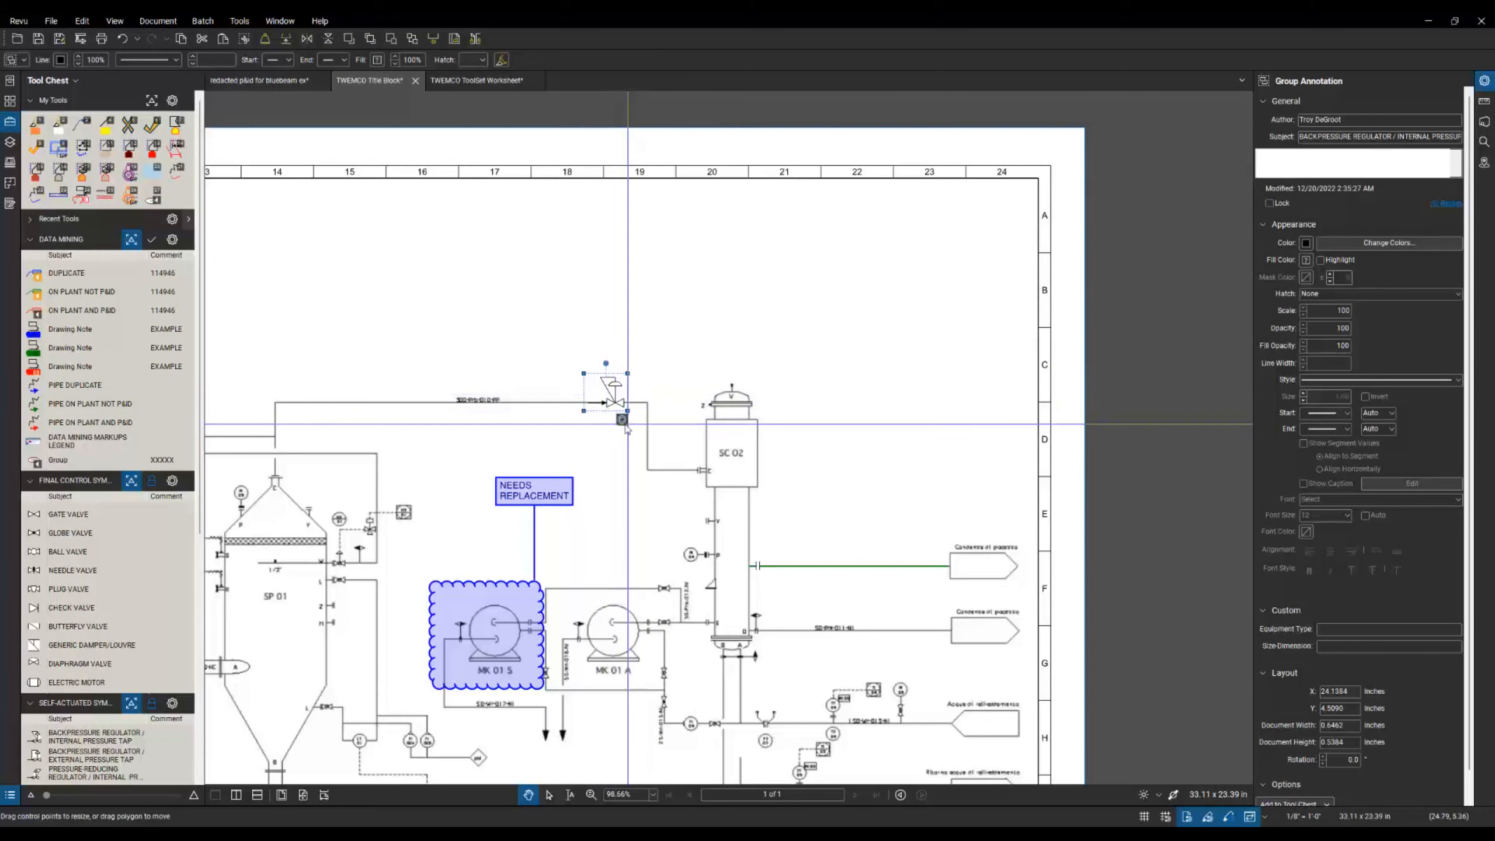
click(642, 415)
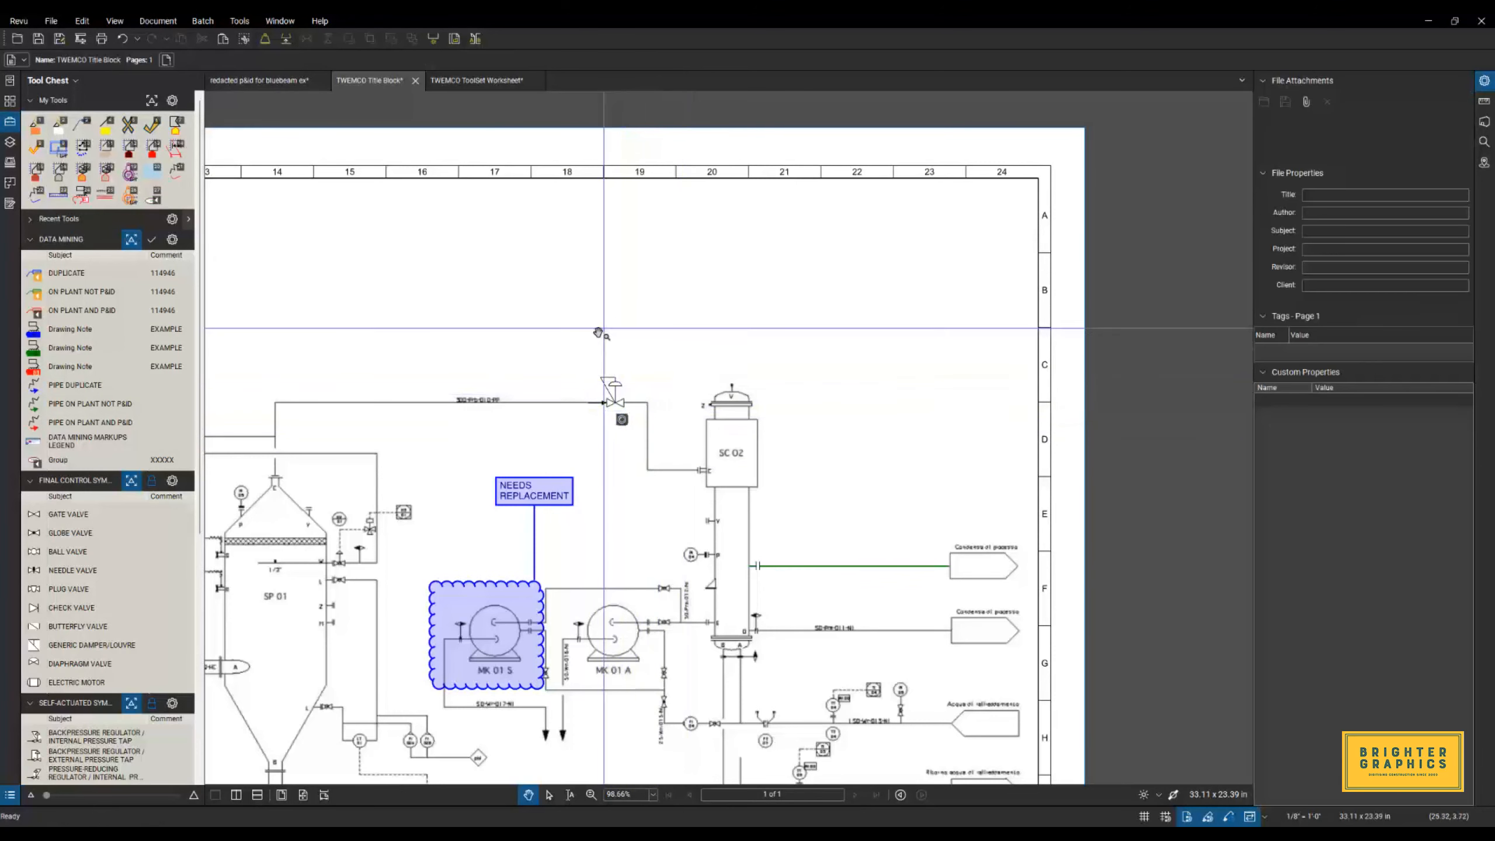
View the photo attached to the backpressure regulator on the overhead pipe.
click(622, 420)
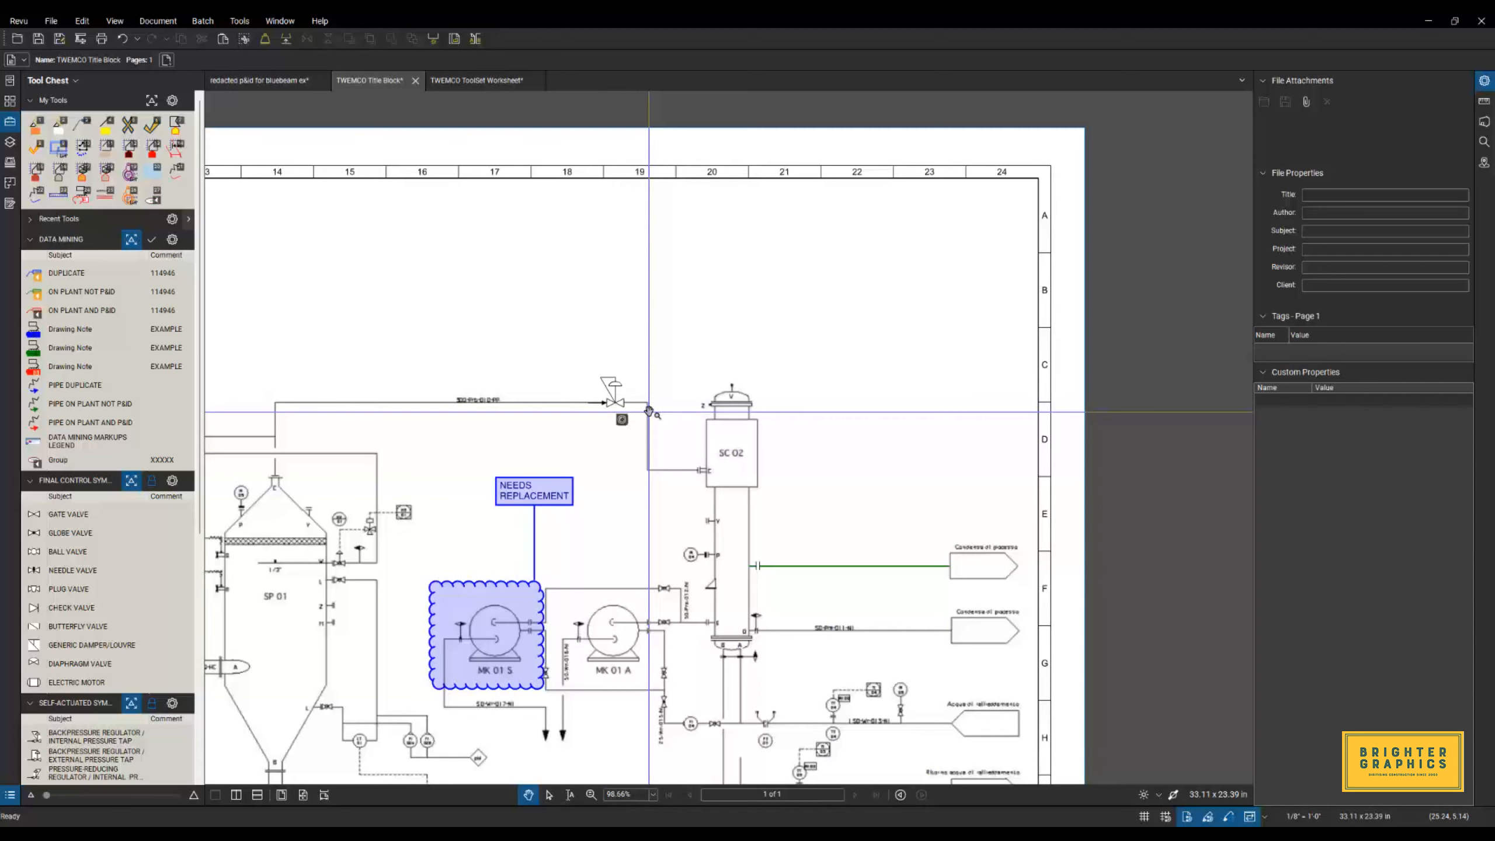
scroll(648, 415, down, 3)
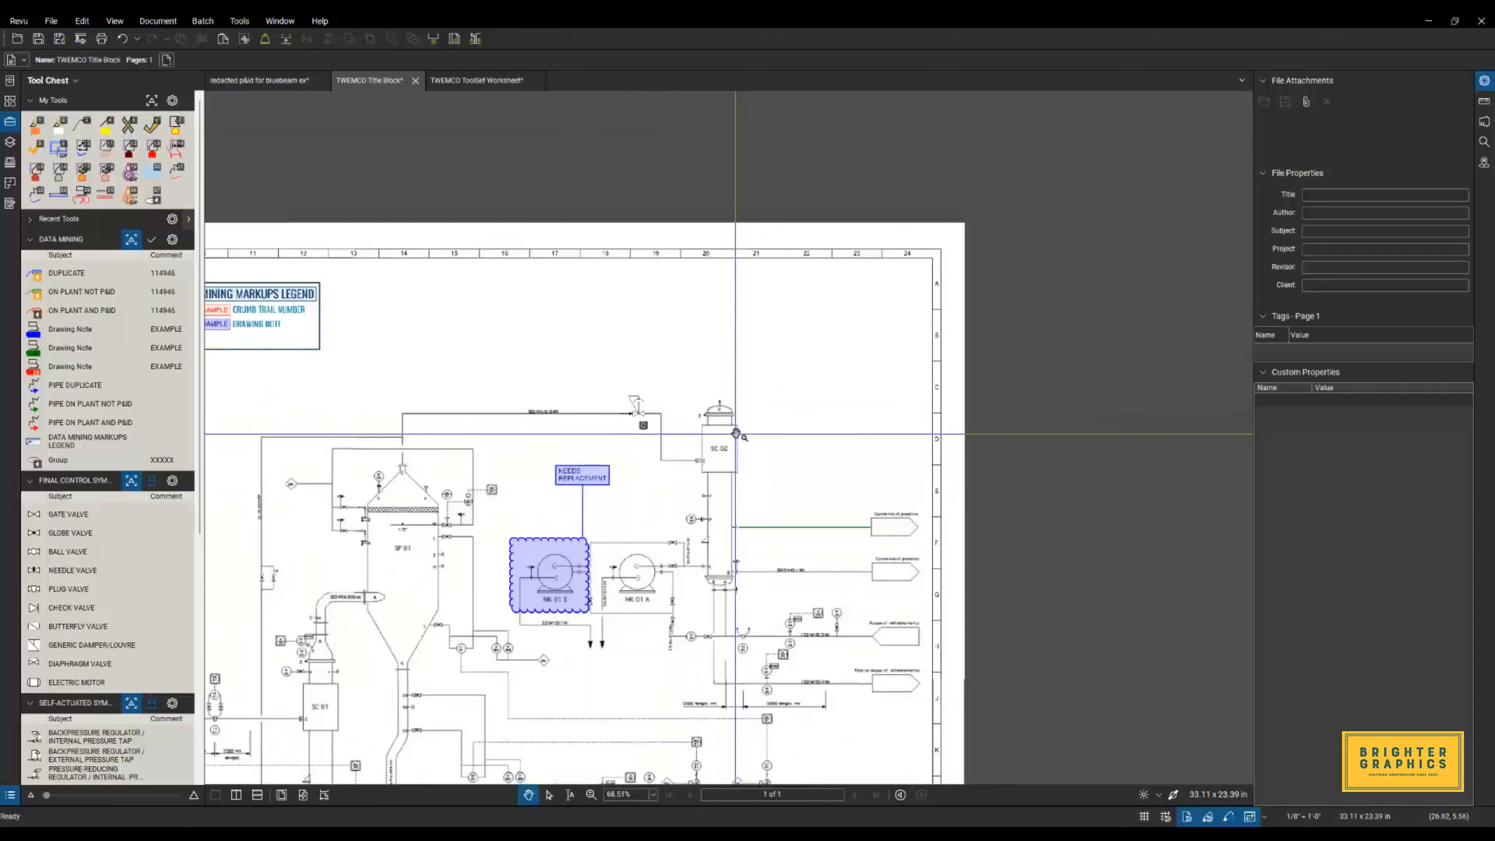
drag(562, 425, 864, 400)
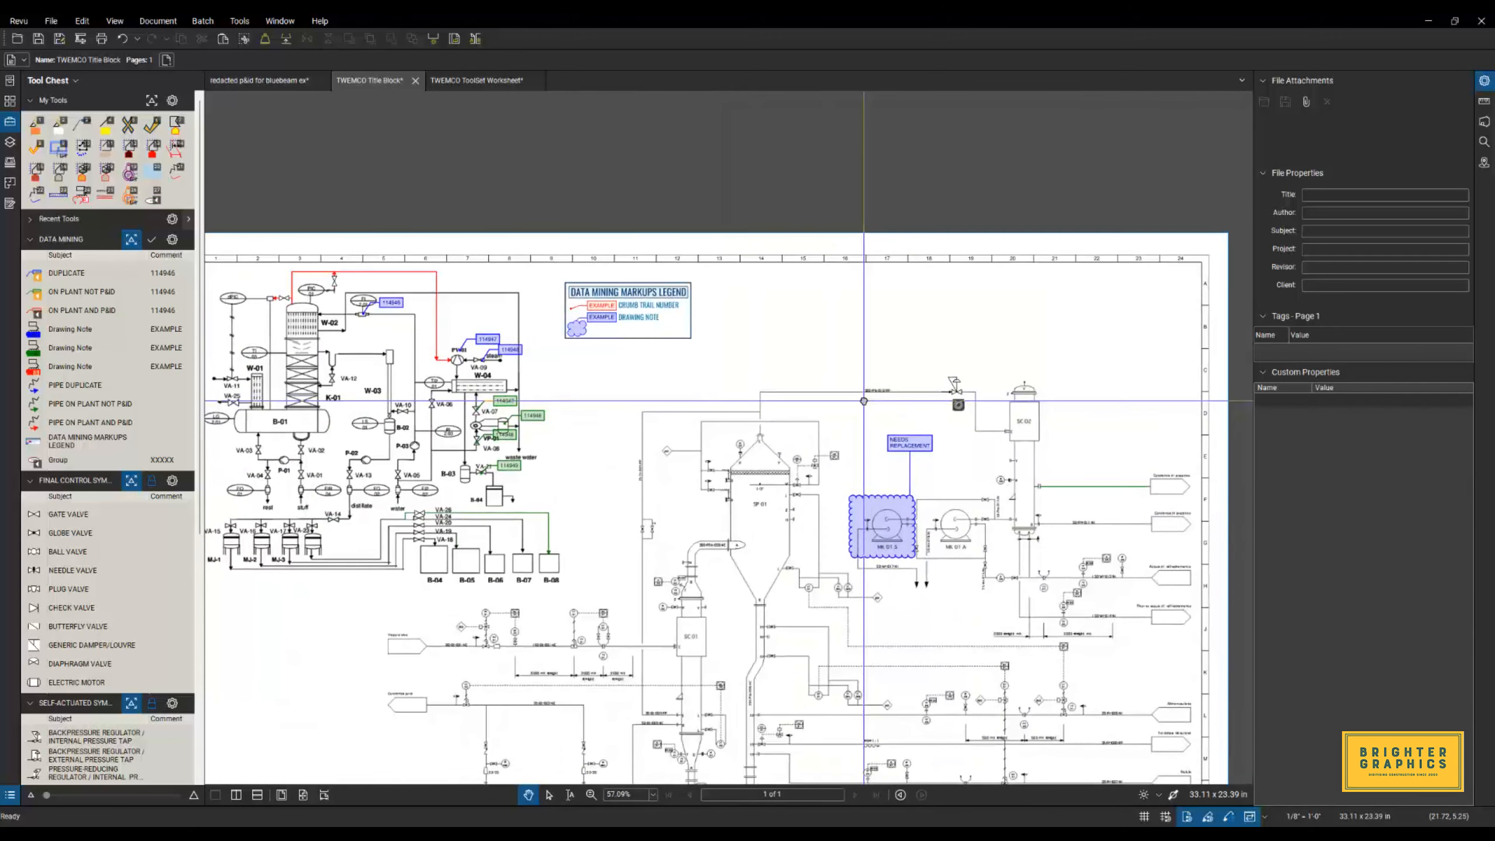
drag(736, 408, 745, 408)
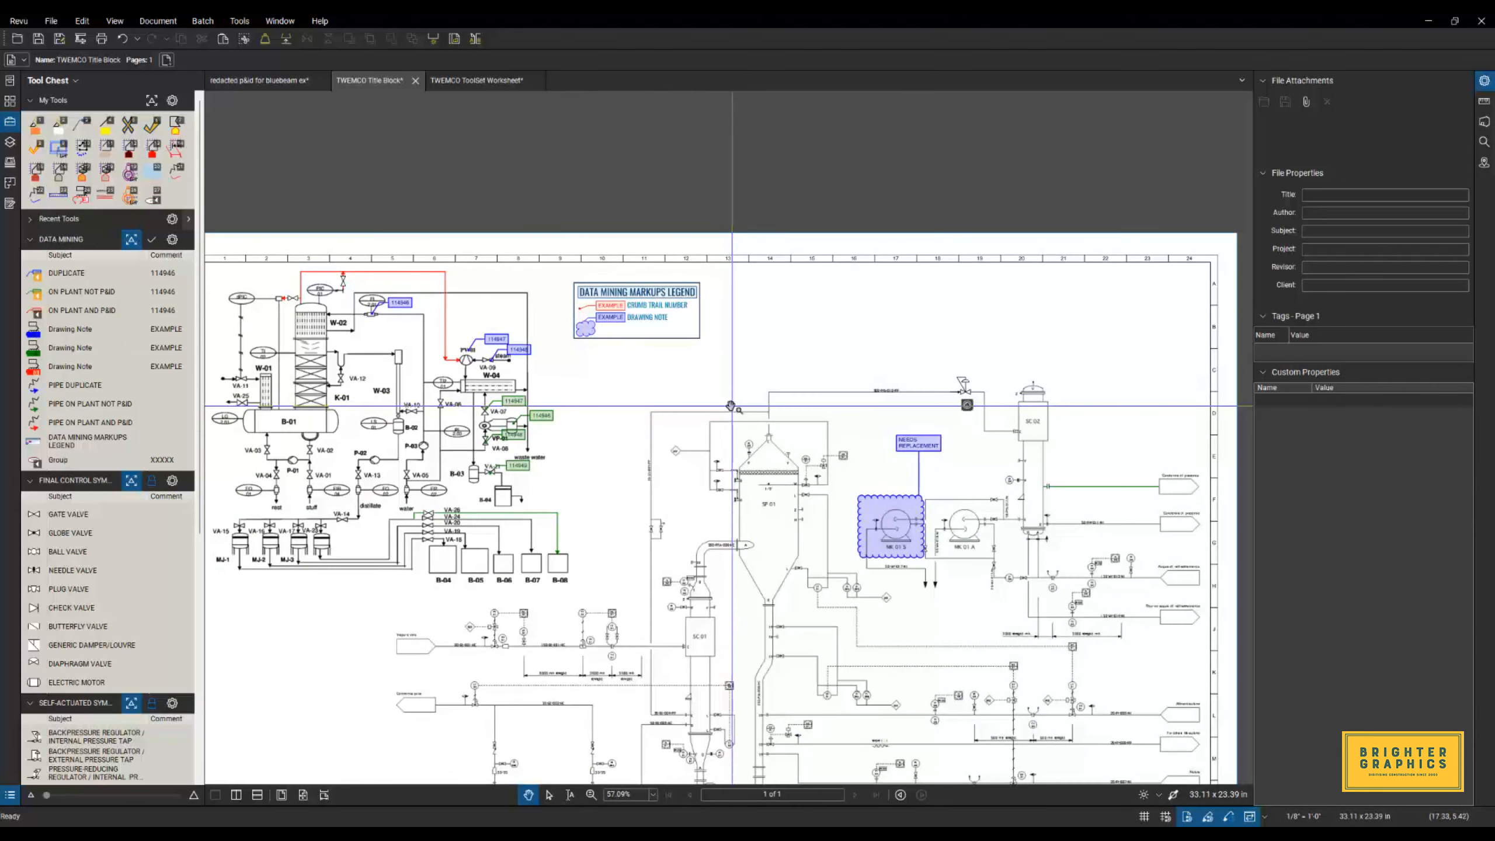
Hide the DM Markups layer and show it again to check which markups it controls.
click(9, 143)
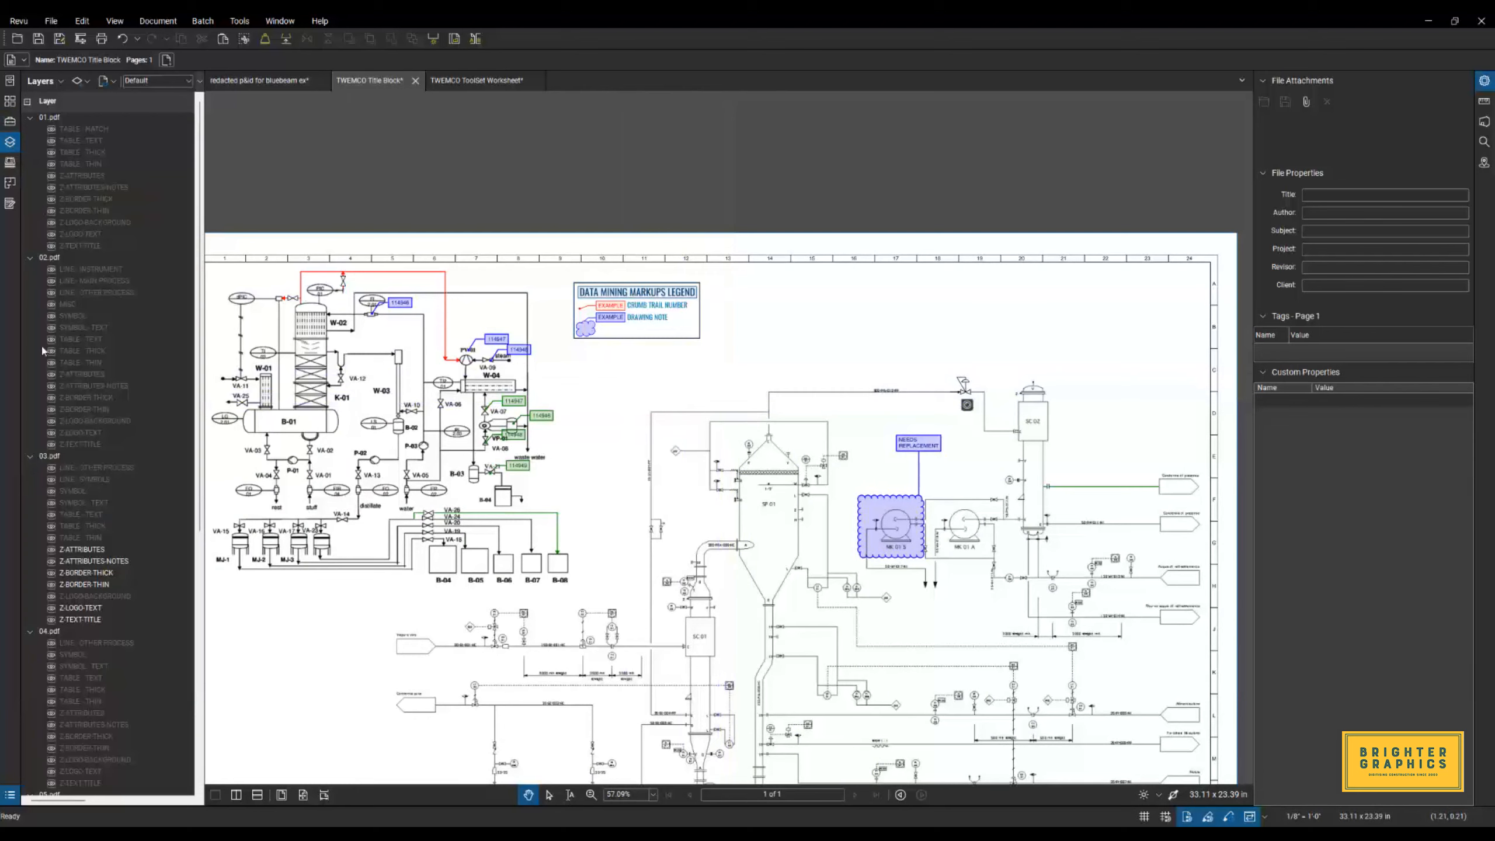
scroll(78, 397, down, 10)
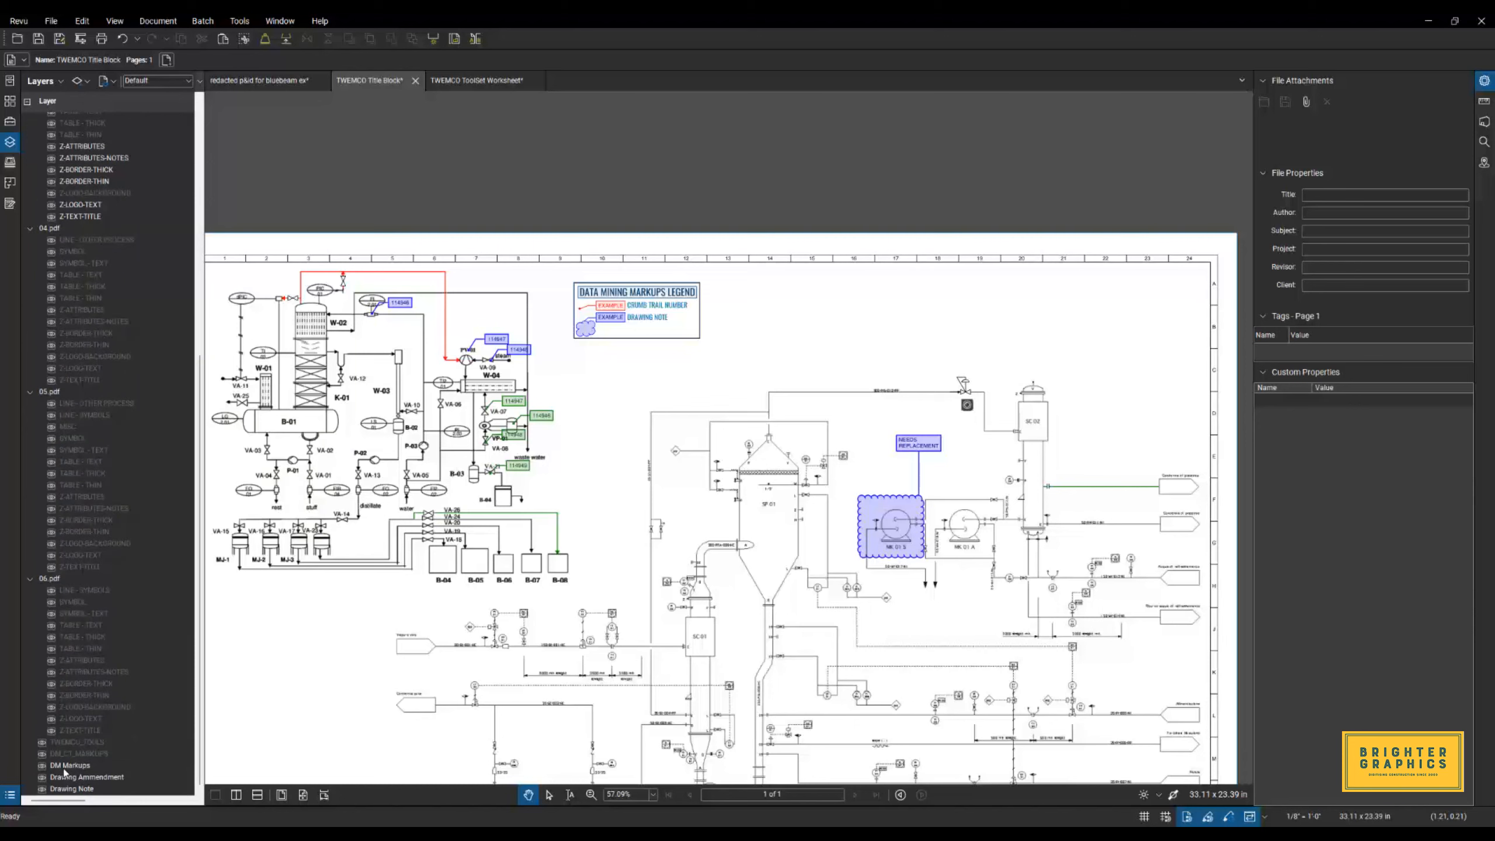
click(88, 769)
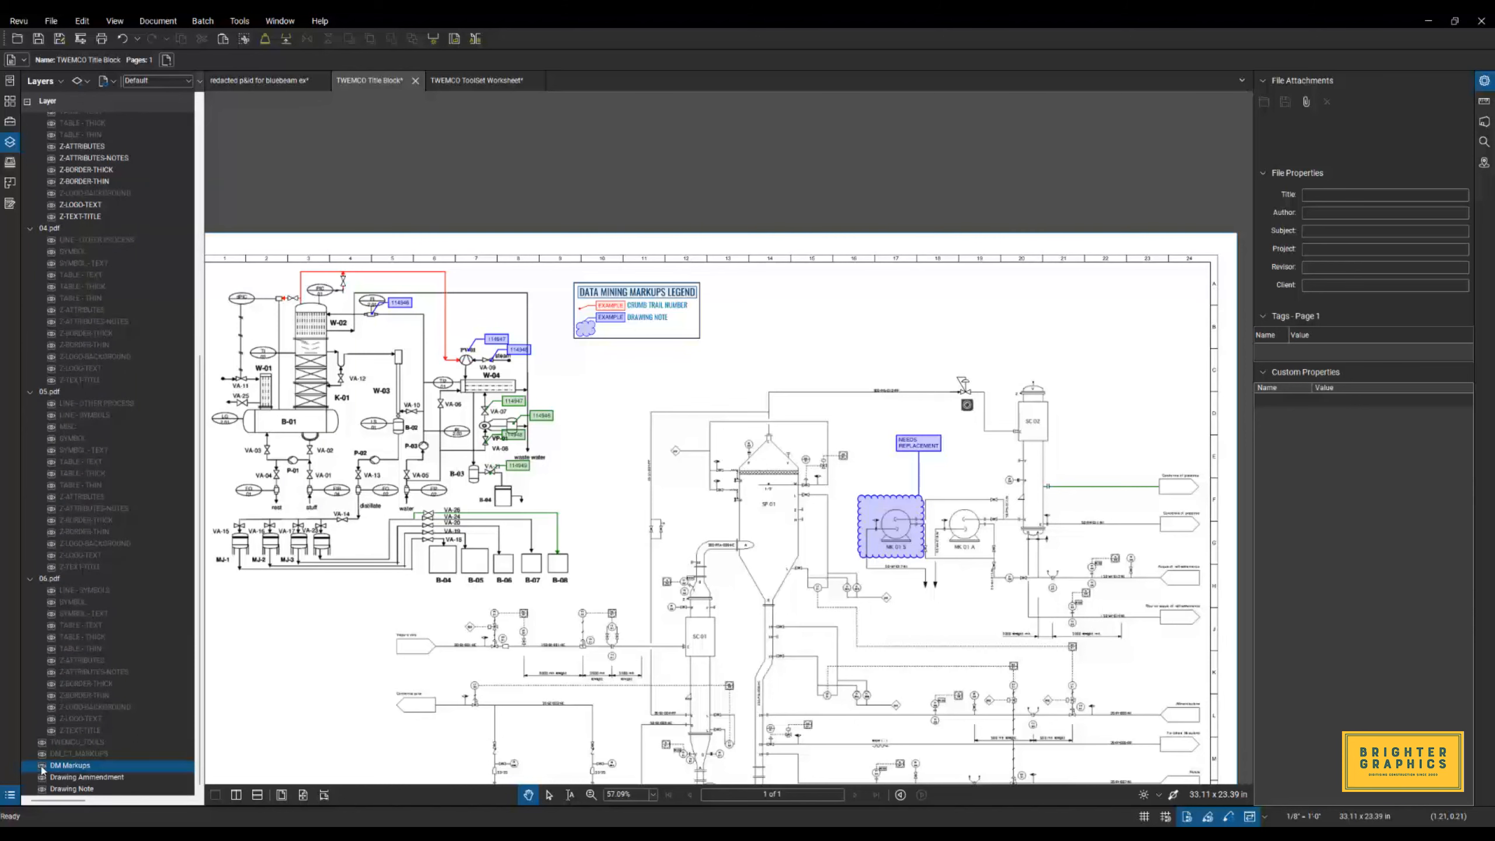
click(42, 766)
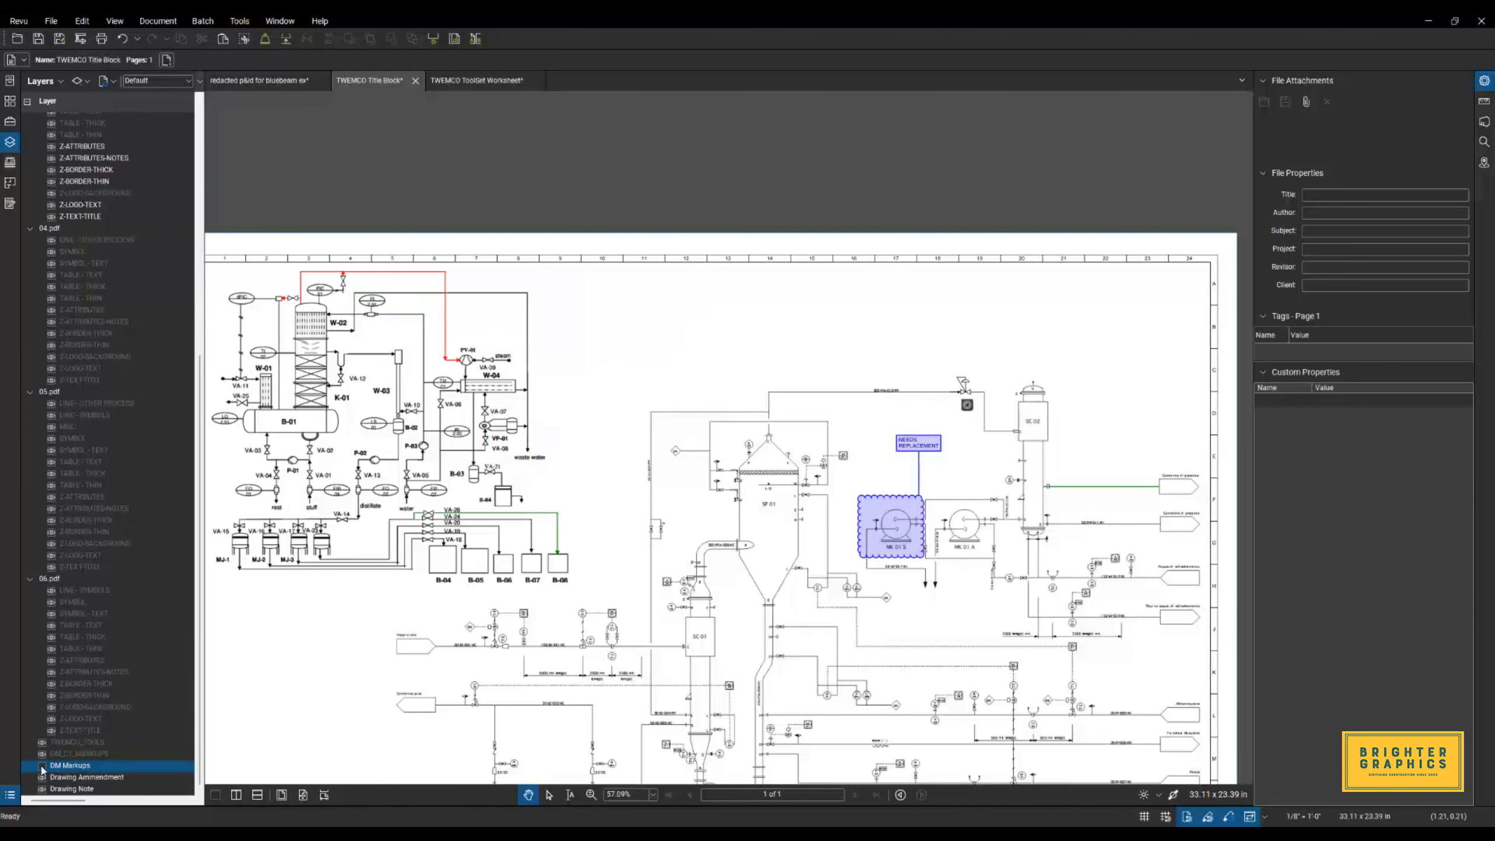
click(42, 766)
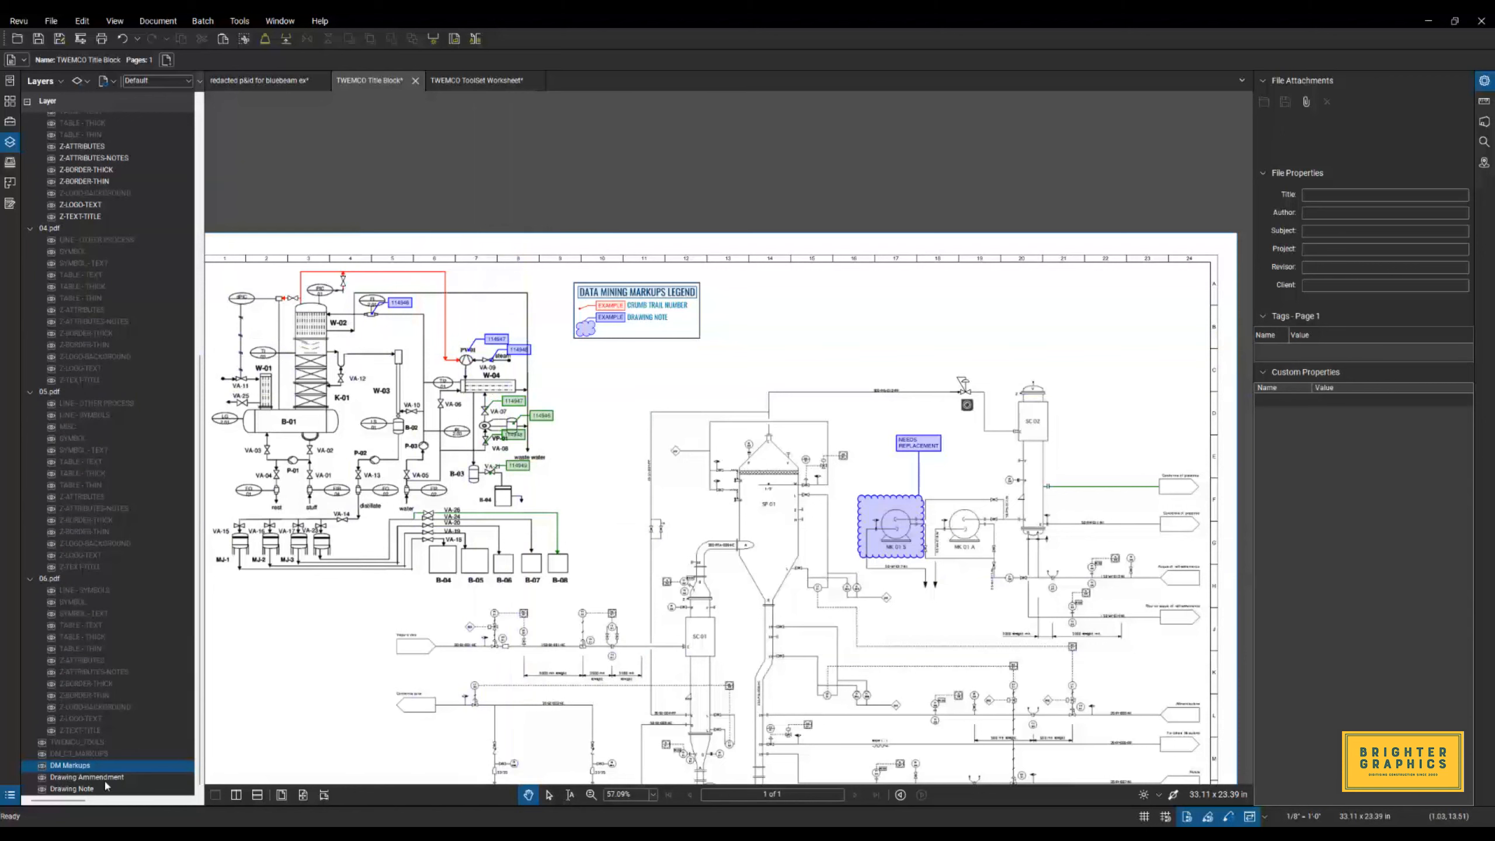
Toggle the Drawing Ammendment and Drawing Note layers off and back on to check which markups each controls.
click(42, 778)
click(42, 777)
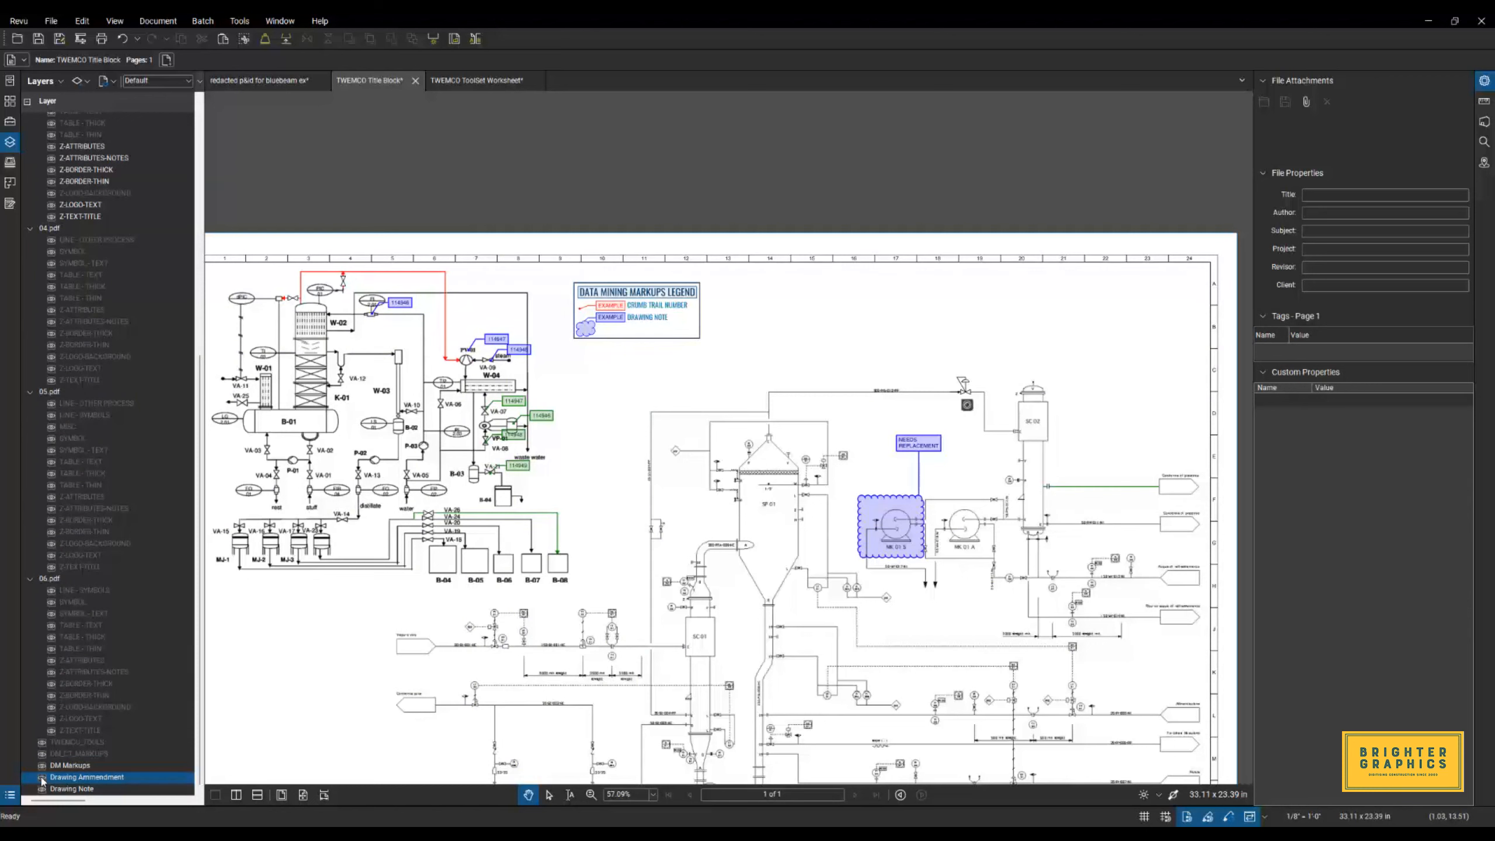
click(42, 778)
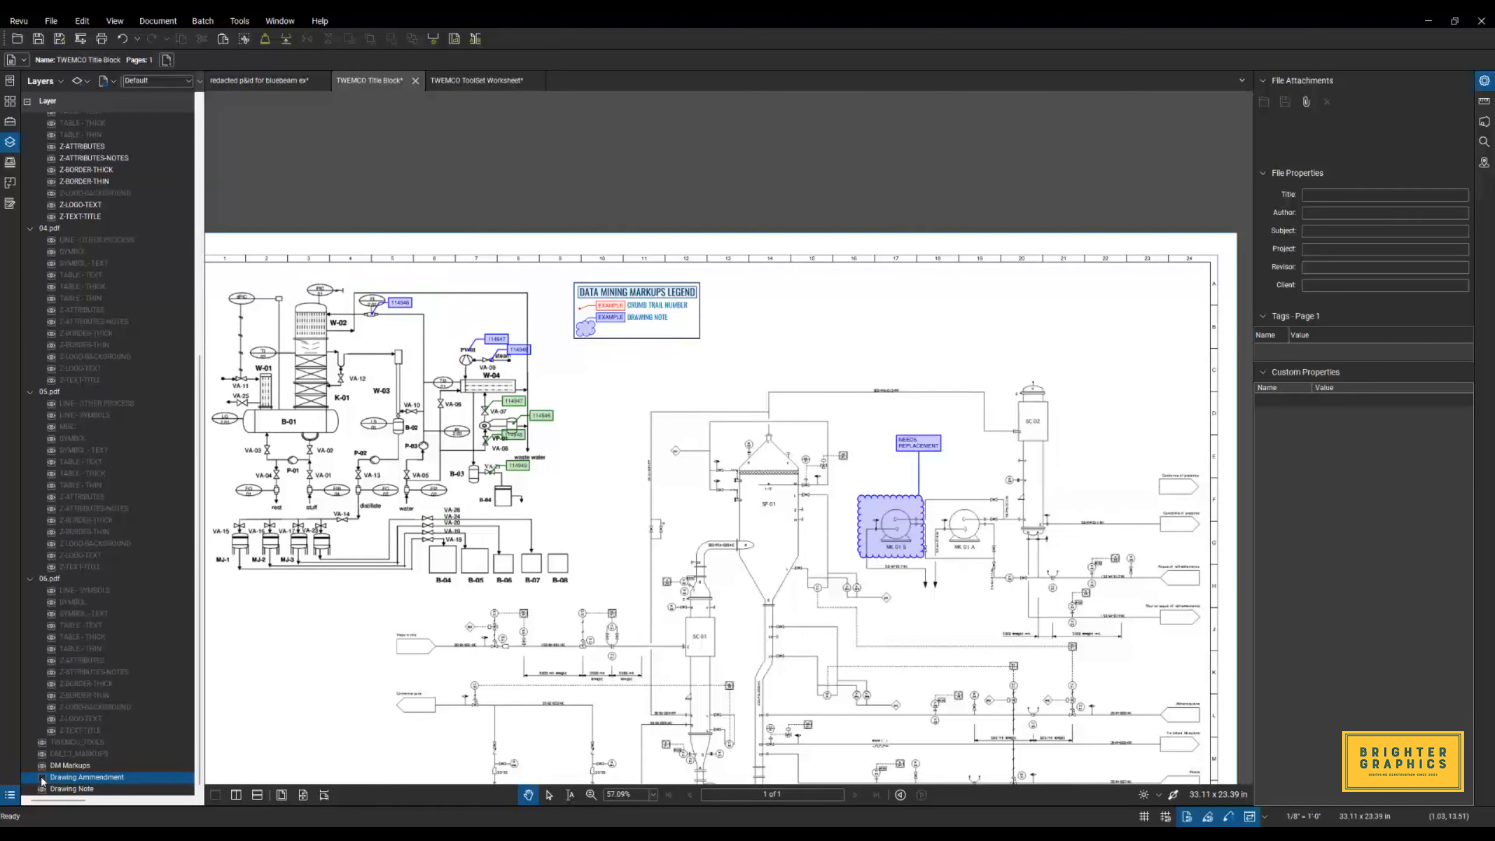
click(43, 777)
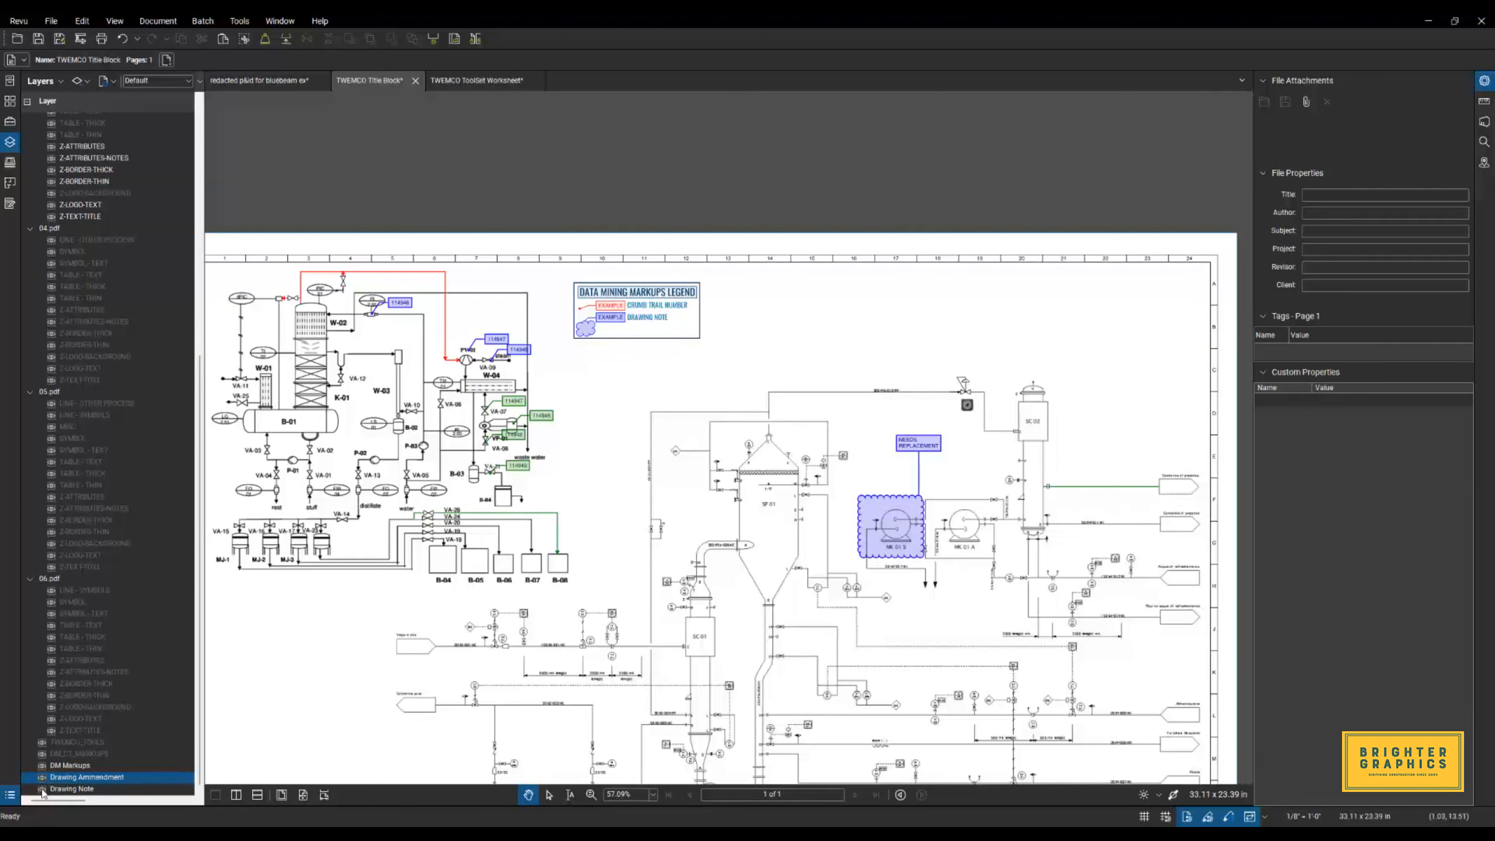
click(42, 789)
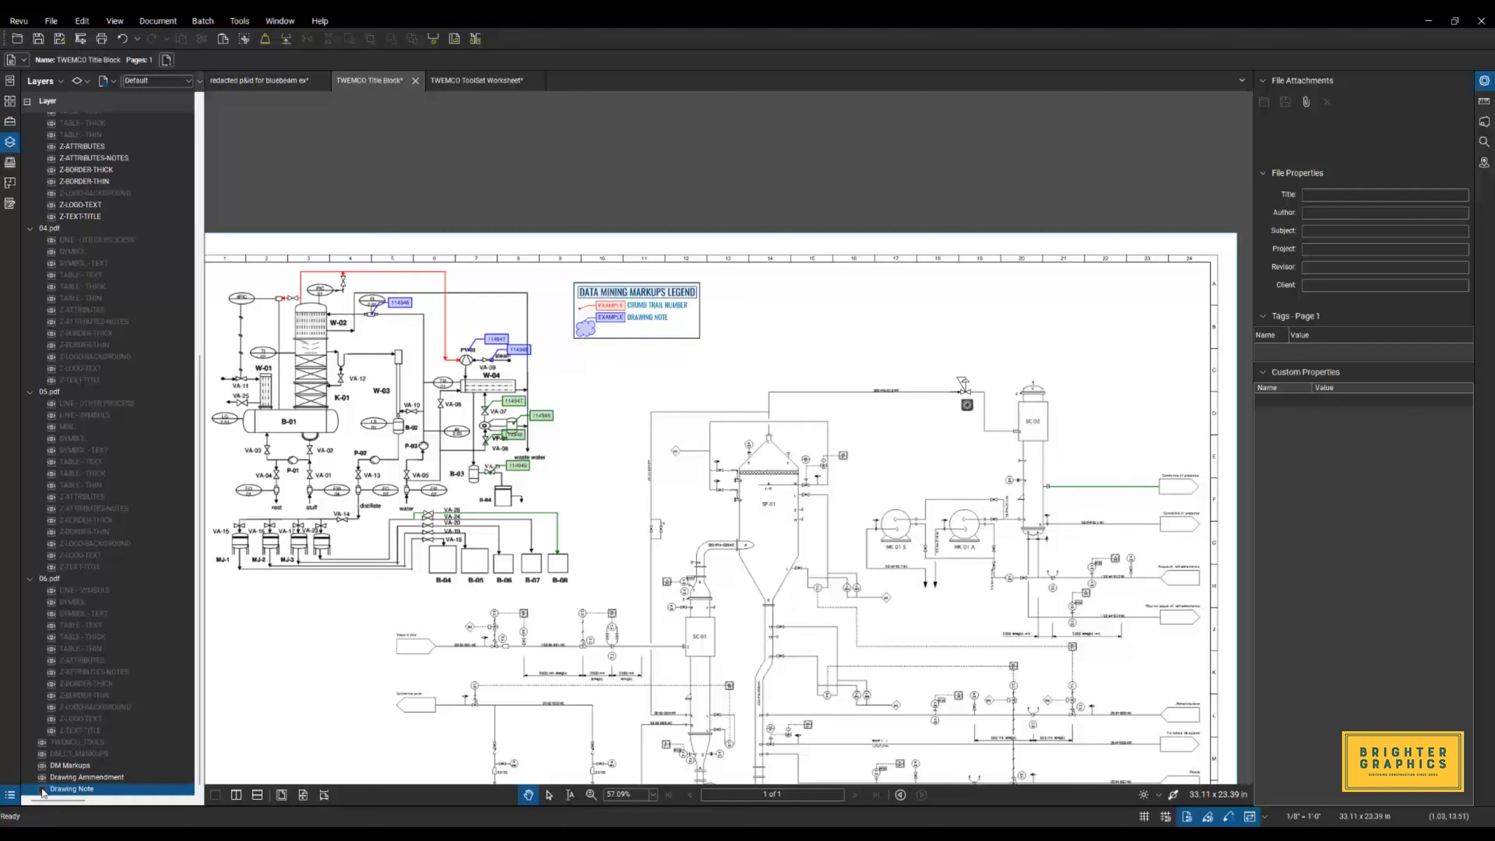
click(42, 789)
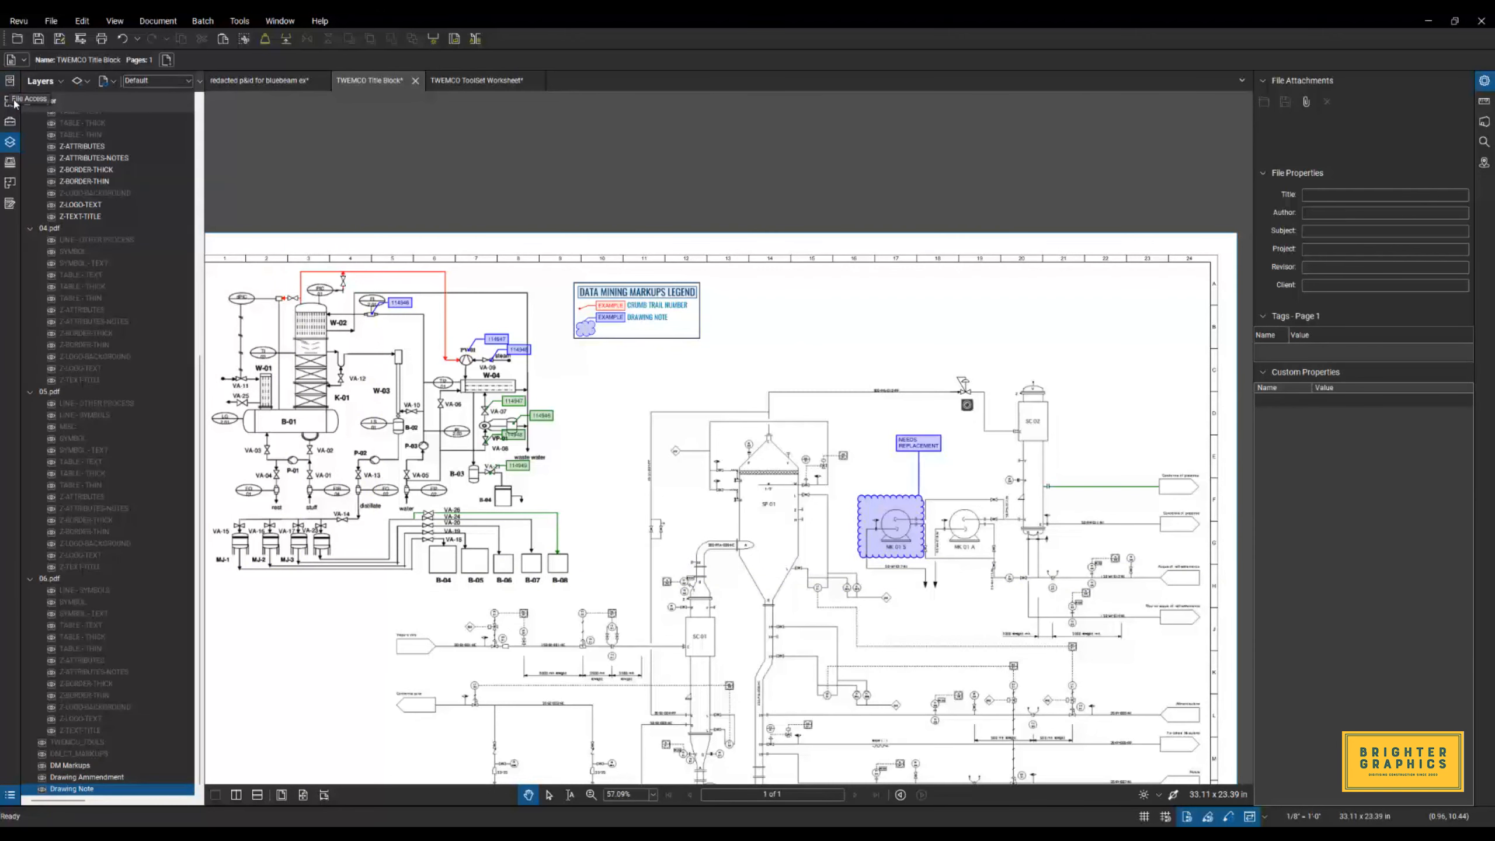
click(11, 123)
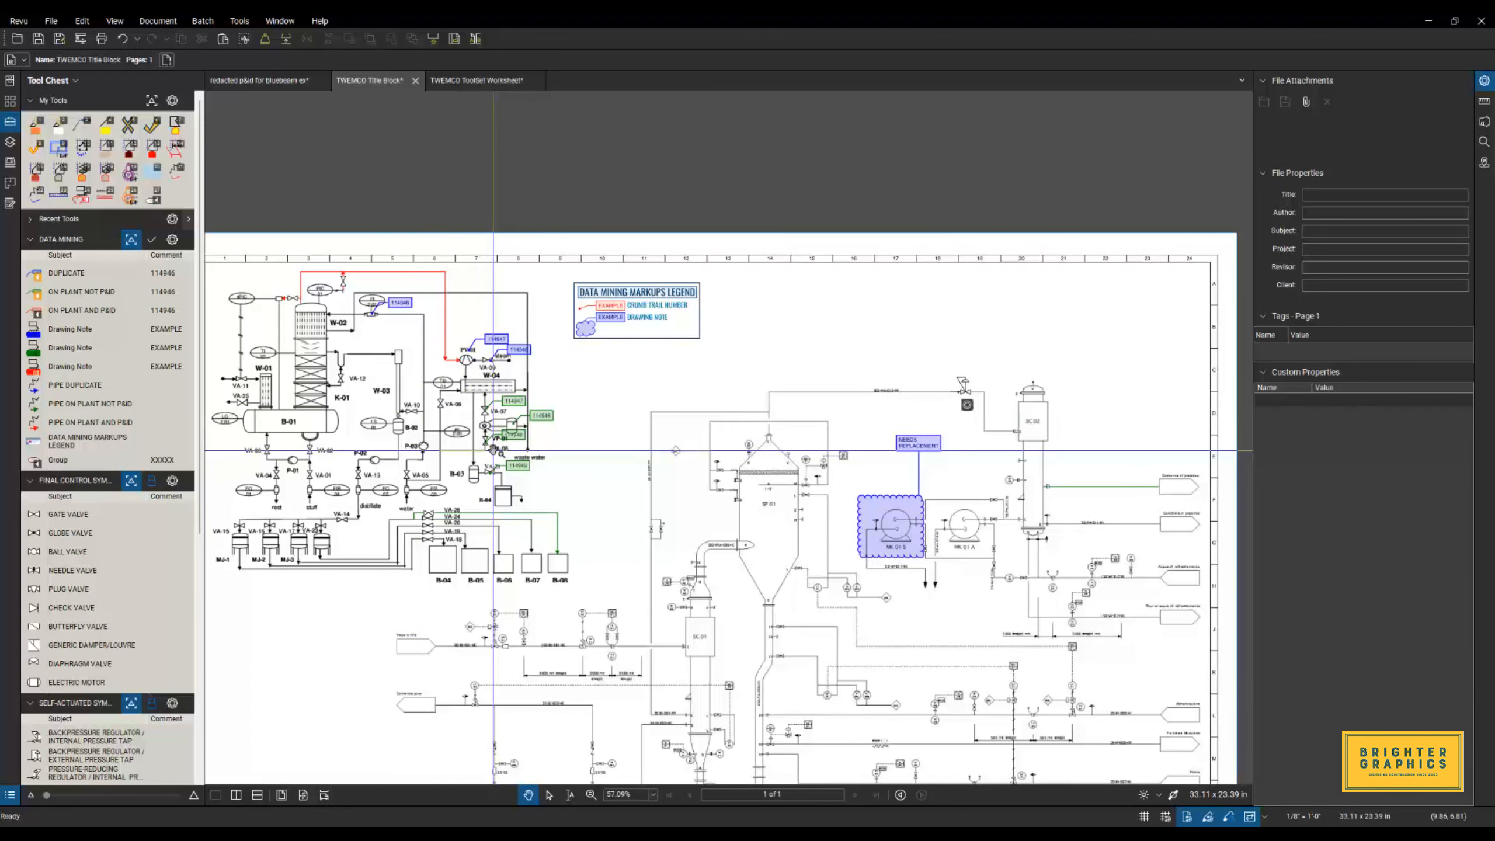
Display the Markups List with the drawing and sort it by Subject.
drag(578, 473, 620, 458)
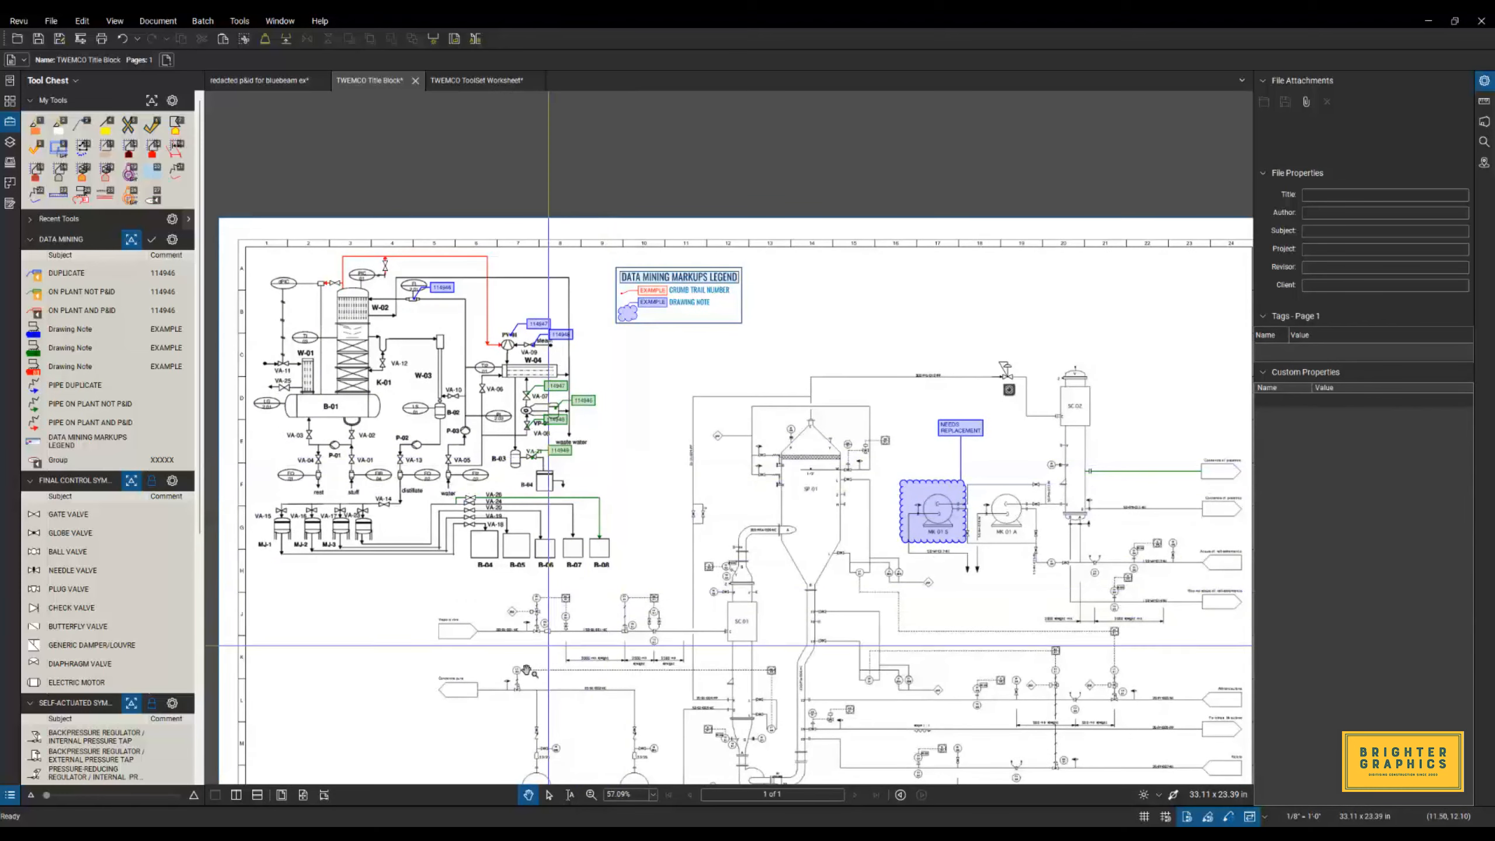
key(alt+l)
drag(498, 665, 506, 588)
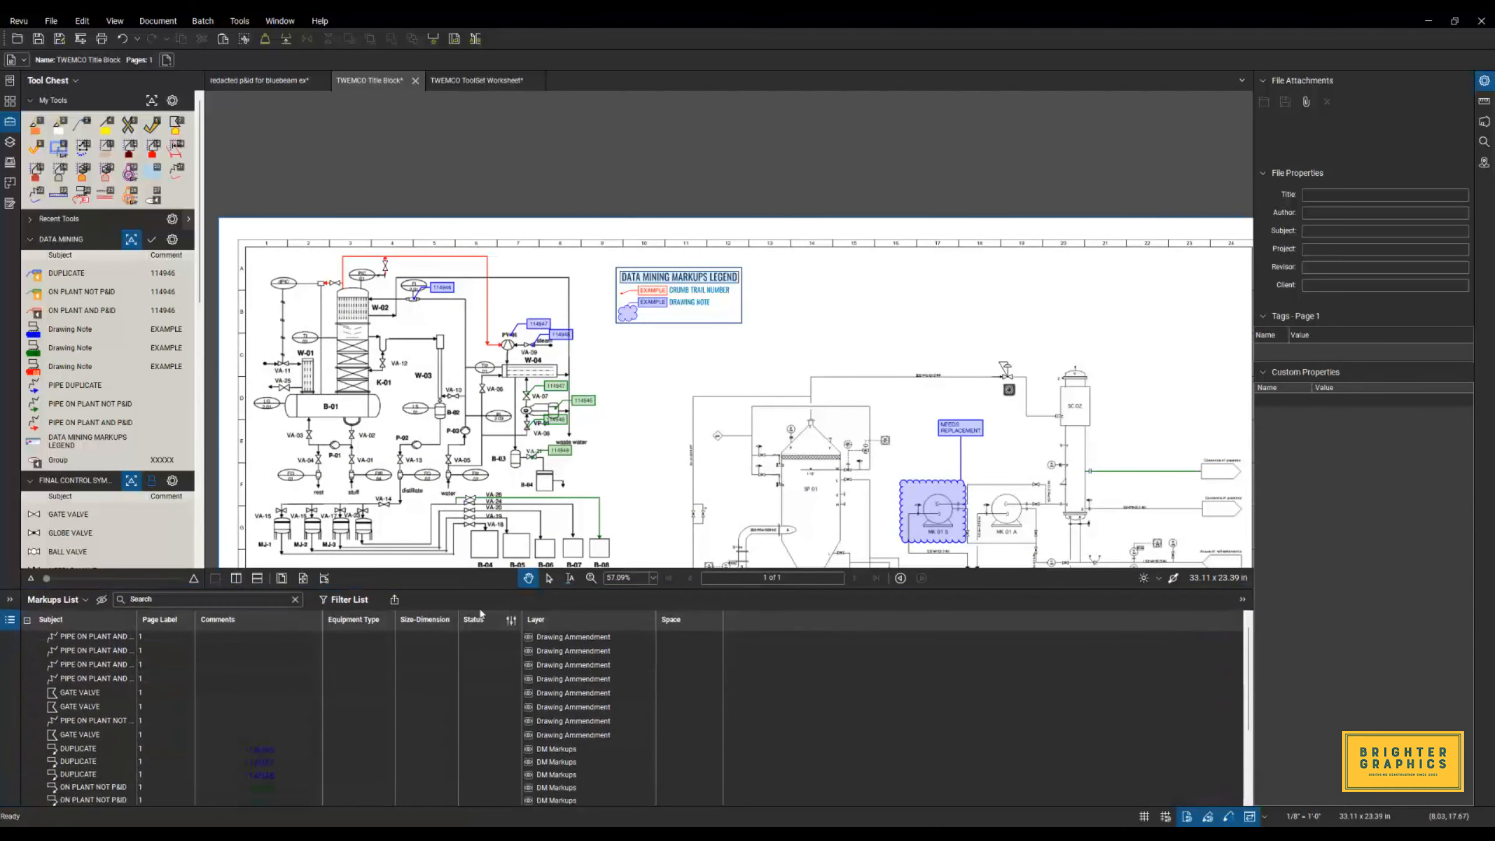
scroll(107, 656, up, 1)
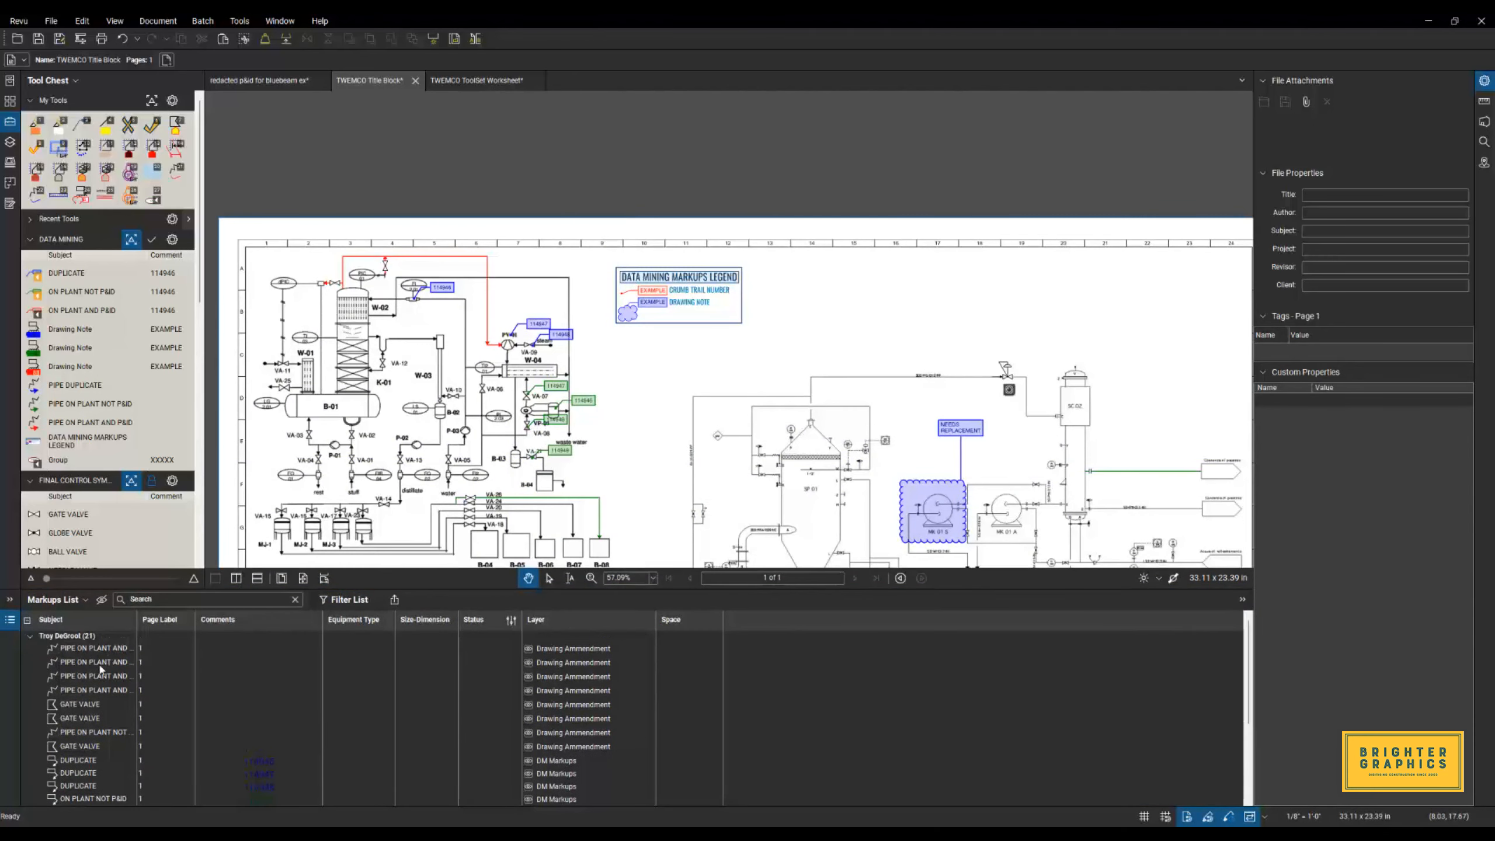
click(55, 622)
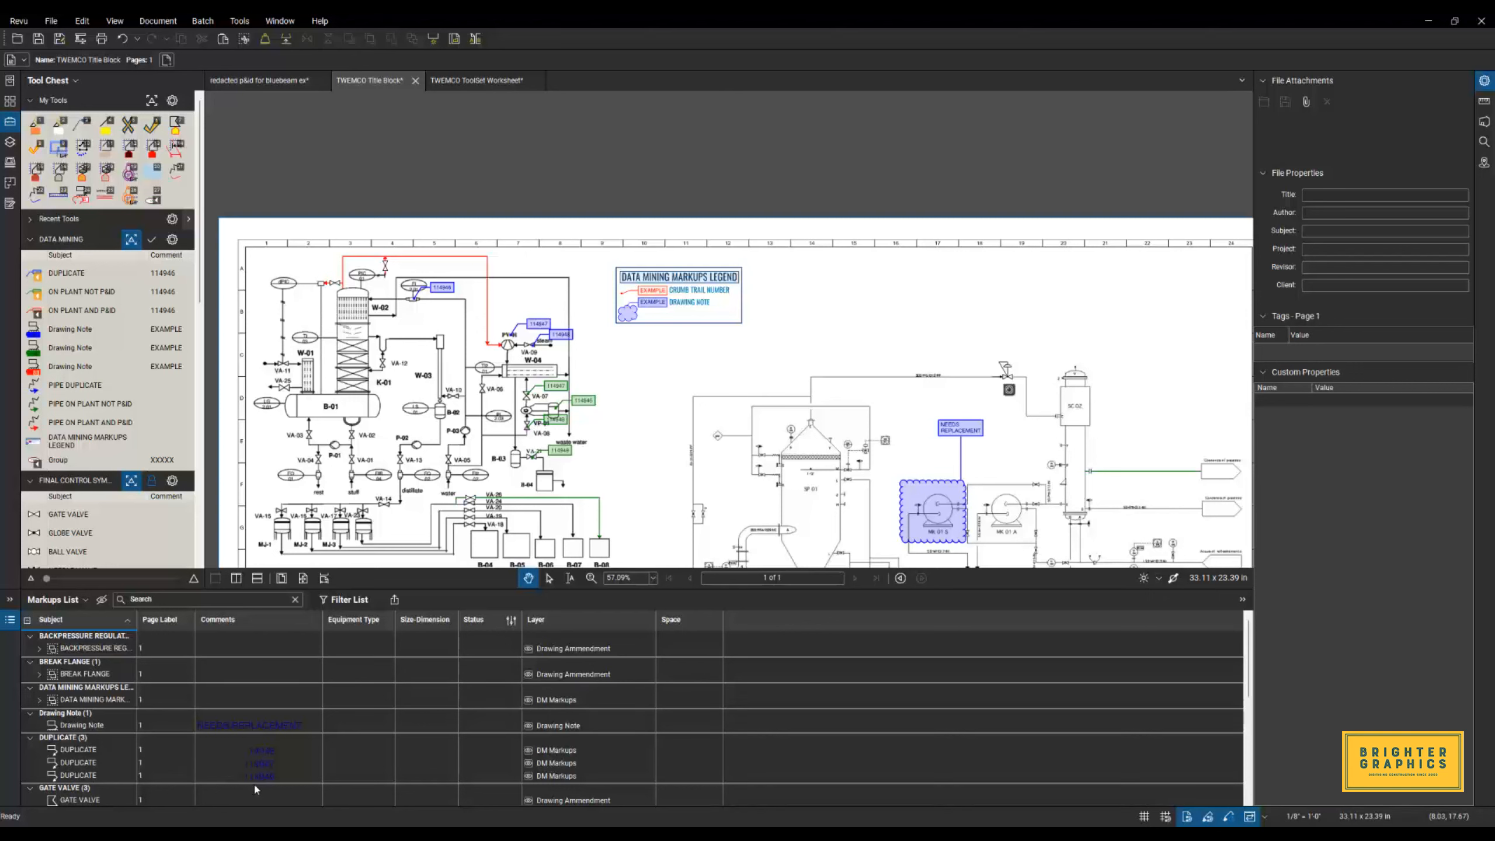
Review the grouped markups and inspect the Equipment Type, Size-Dimension and Status fields of the DUPLICATE callout 114946.
scroll(104, 750, down, 2)
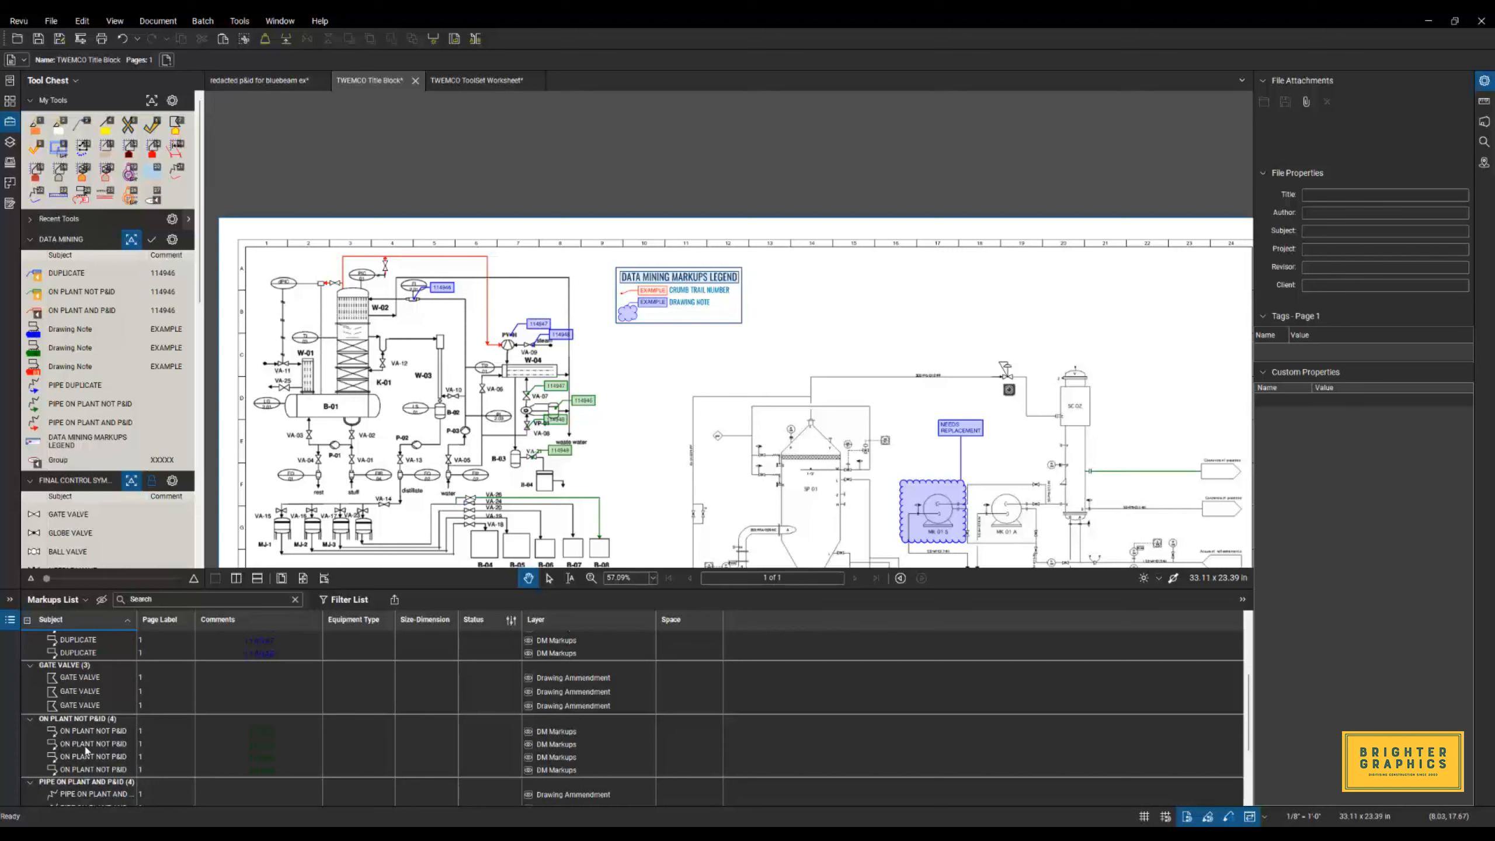
scroll(86, 751, down, 1)
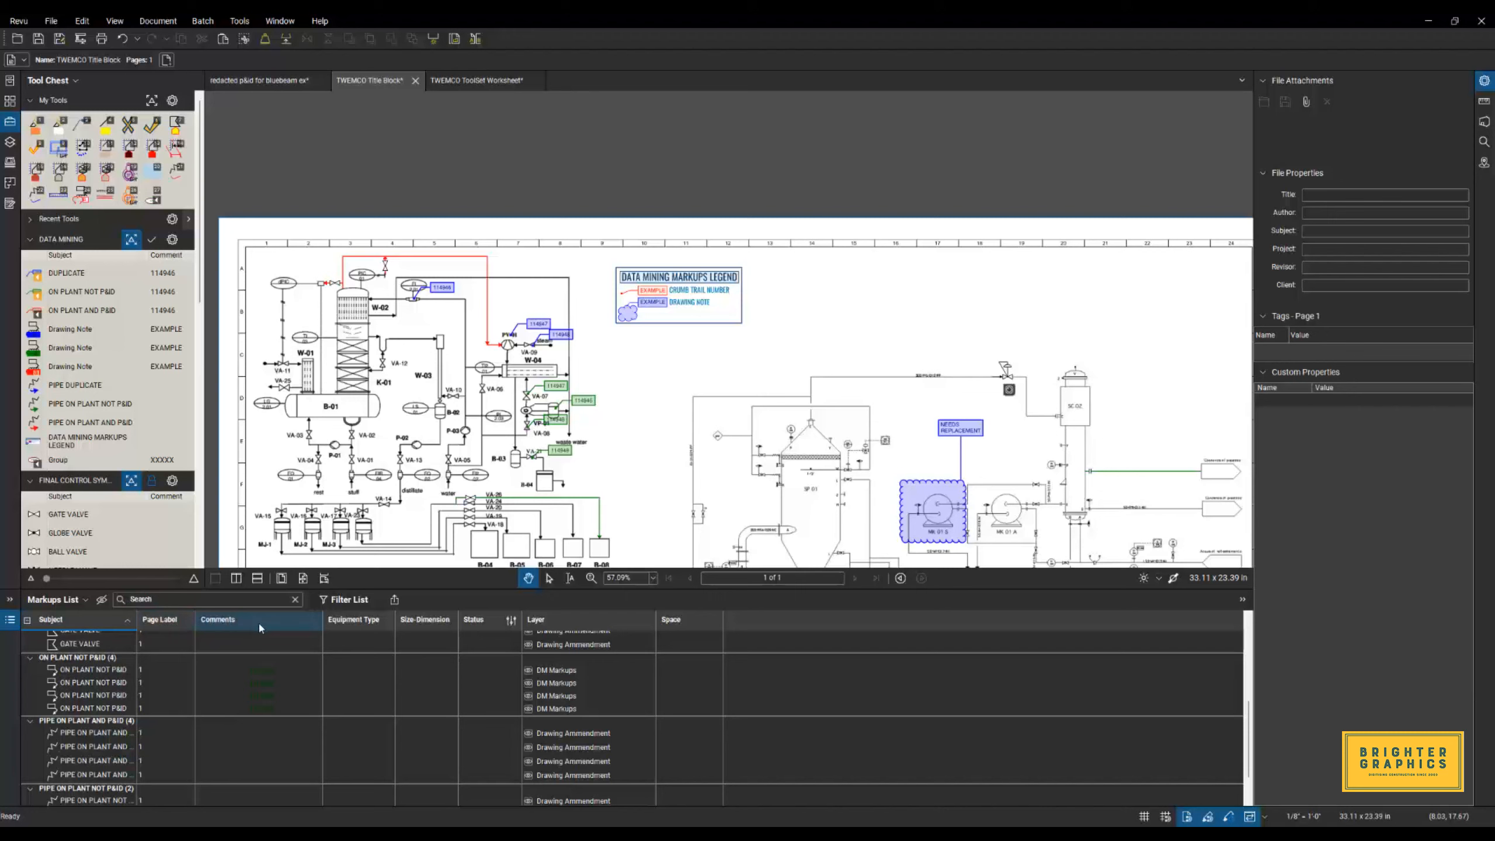
scroll(257, 719, up, 3)
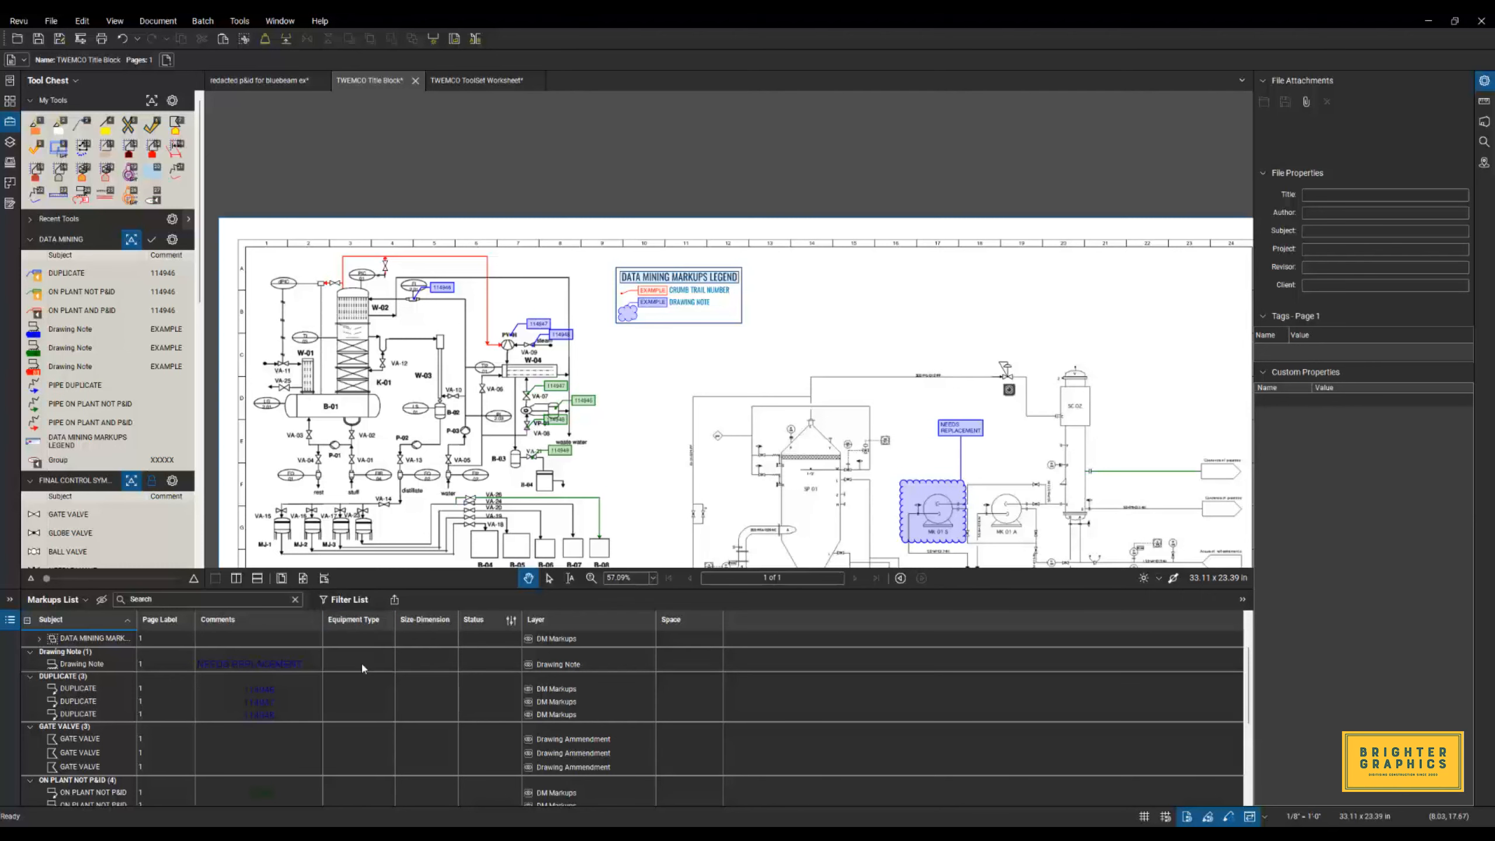
click(355, 687)
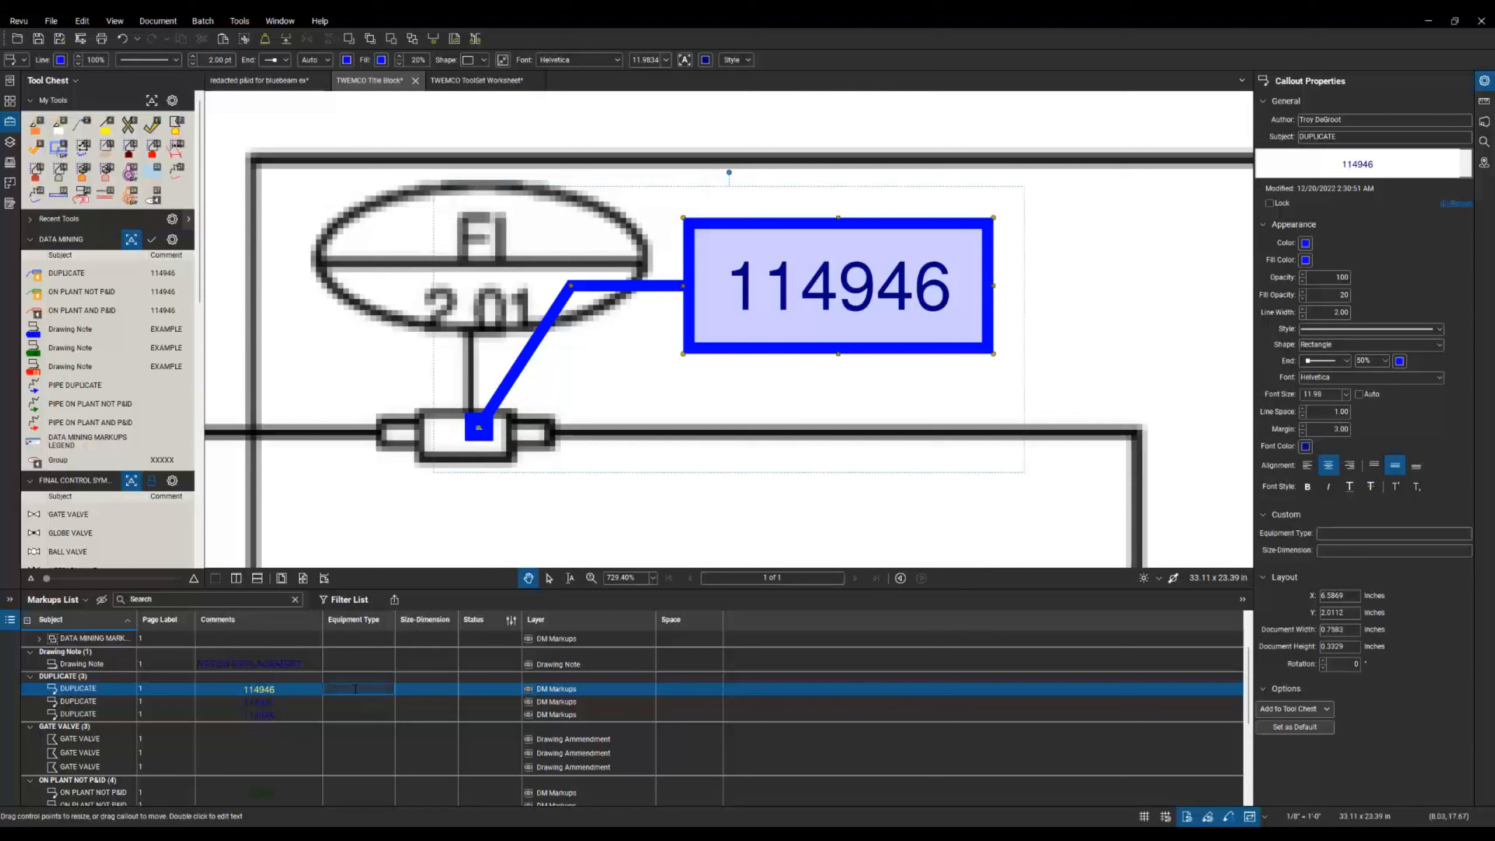
click(393, 693)
click(425, 694)
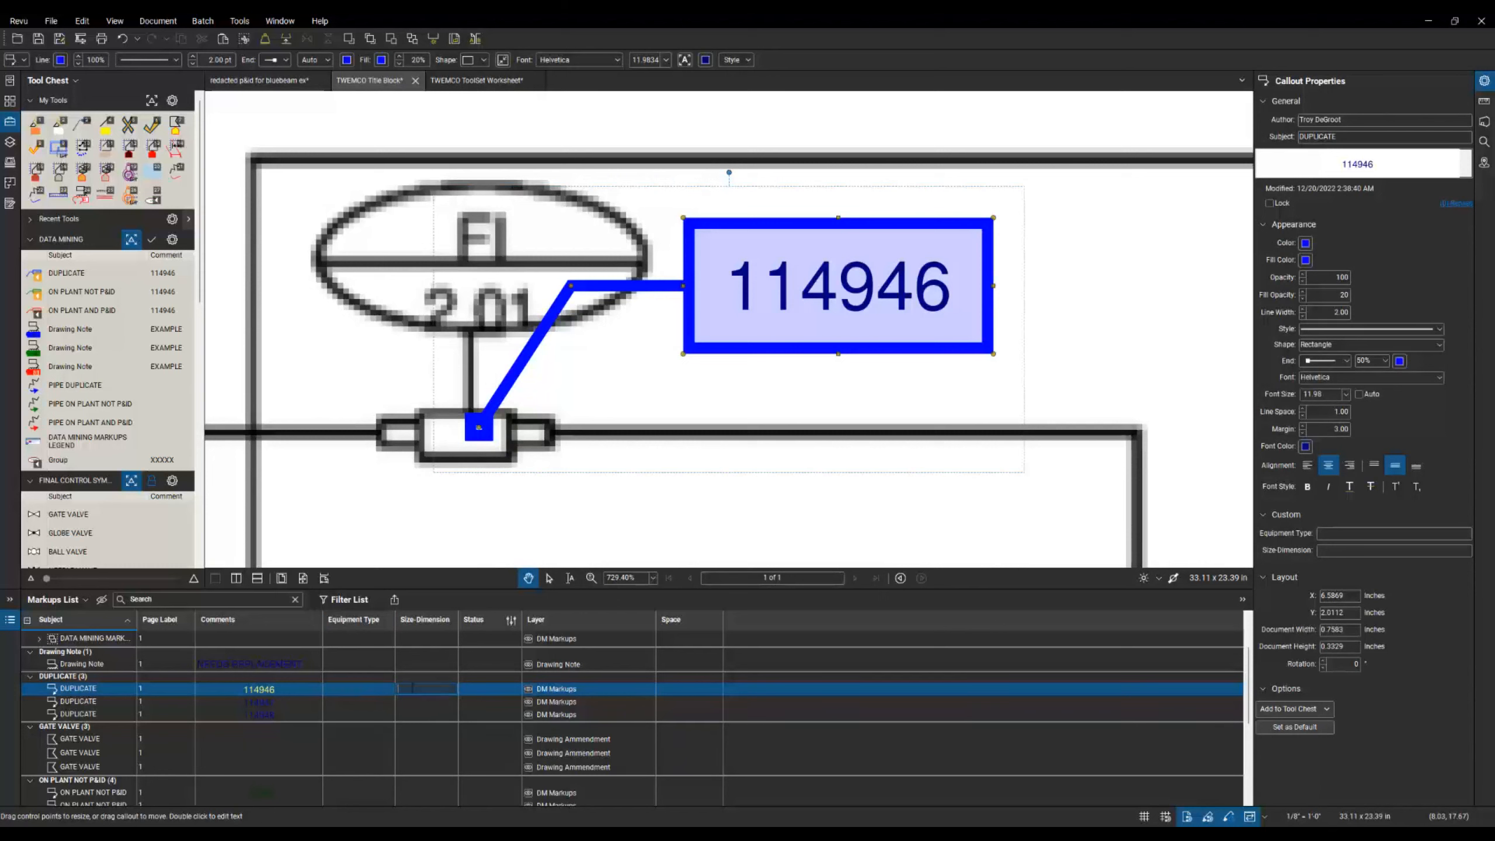
click(492, 693)
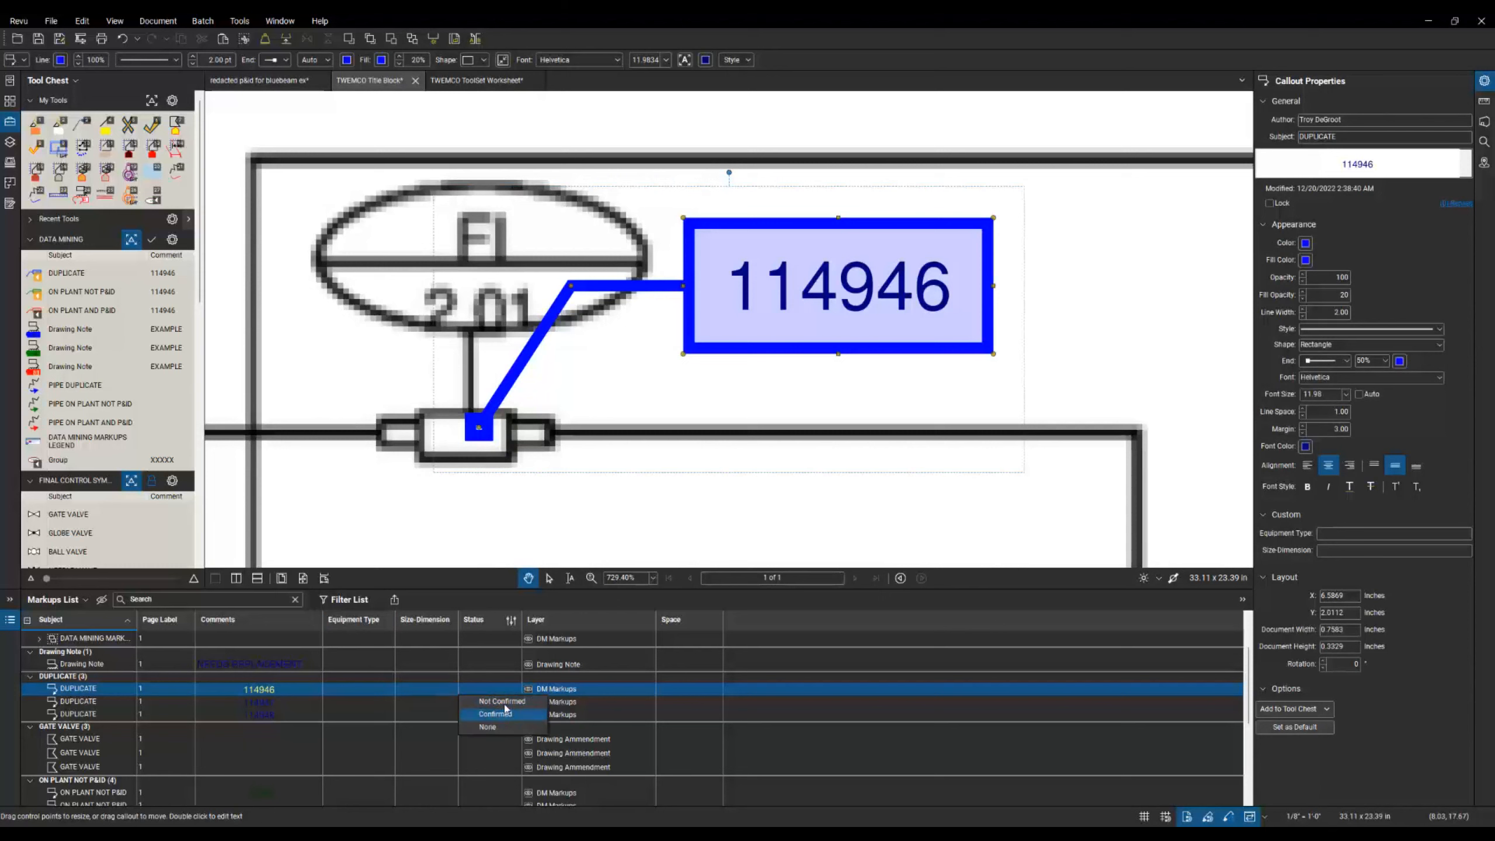
click(662, 603)
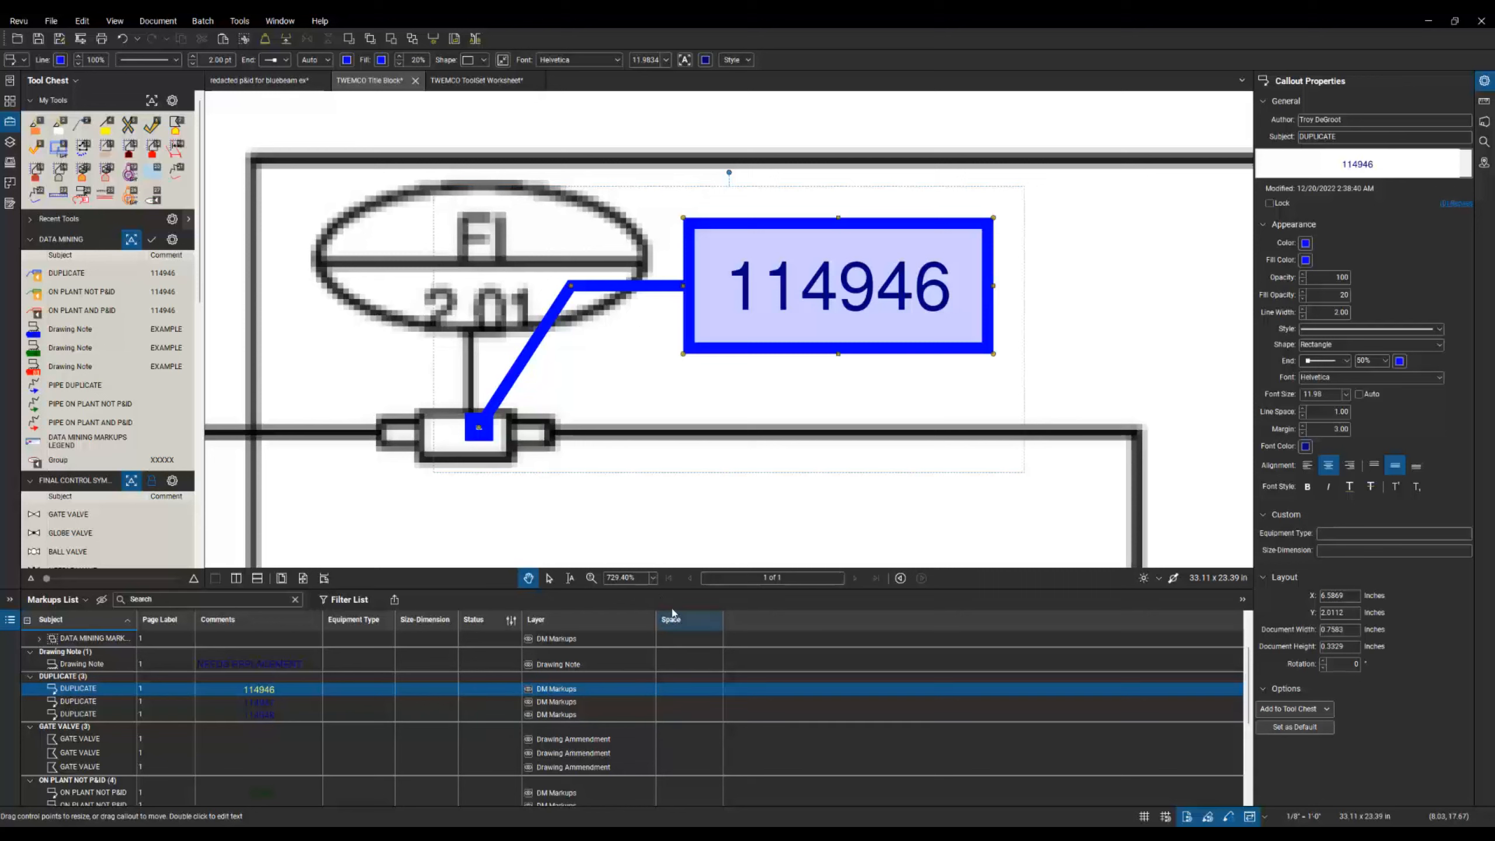
Reduce the height of the Markups List to give the drawing more room, and deselect the callout.
drag(666, 588, 666, 724)
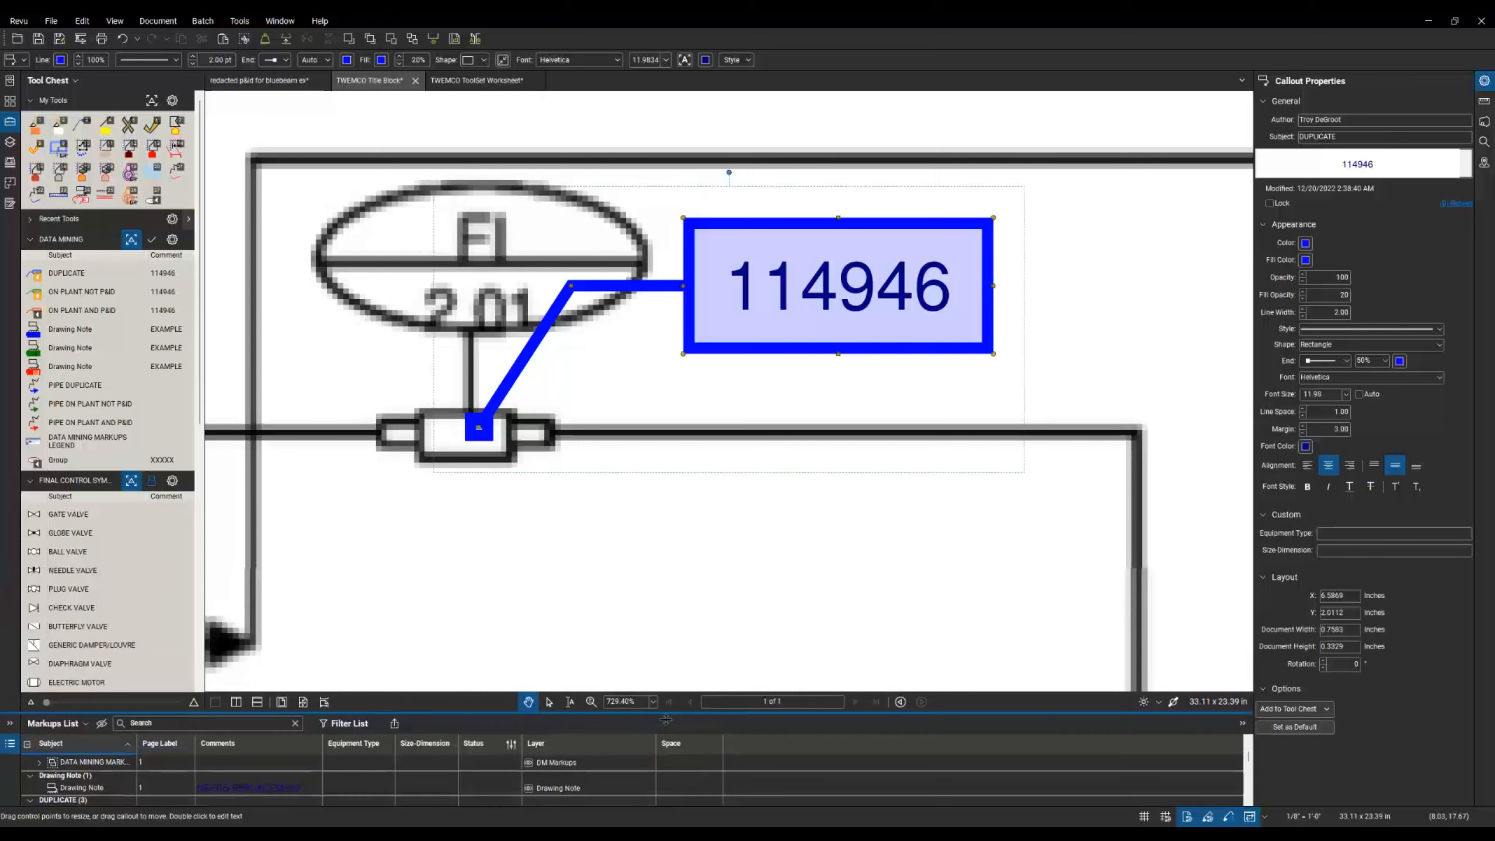
scroll(597, 561, down, 10)
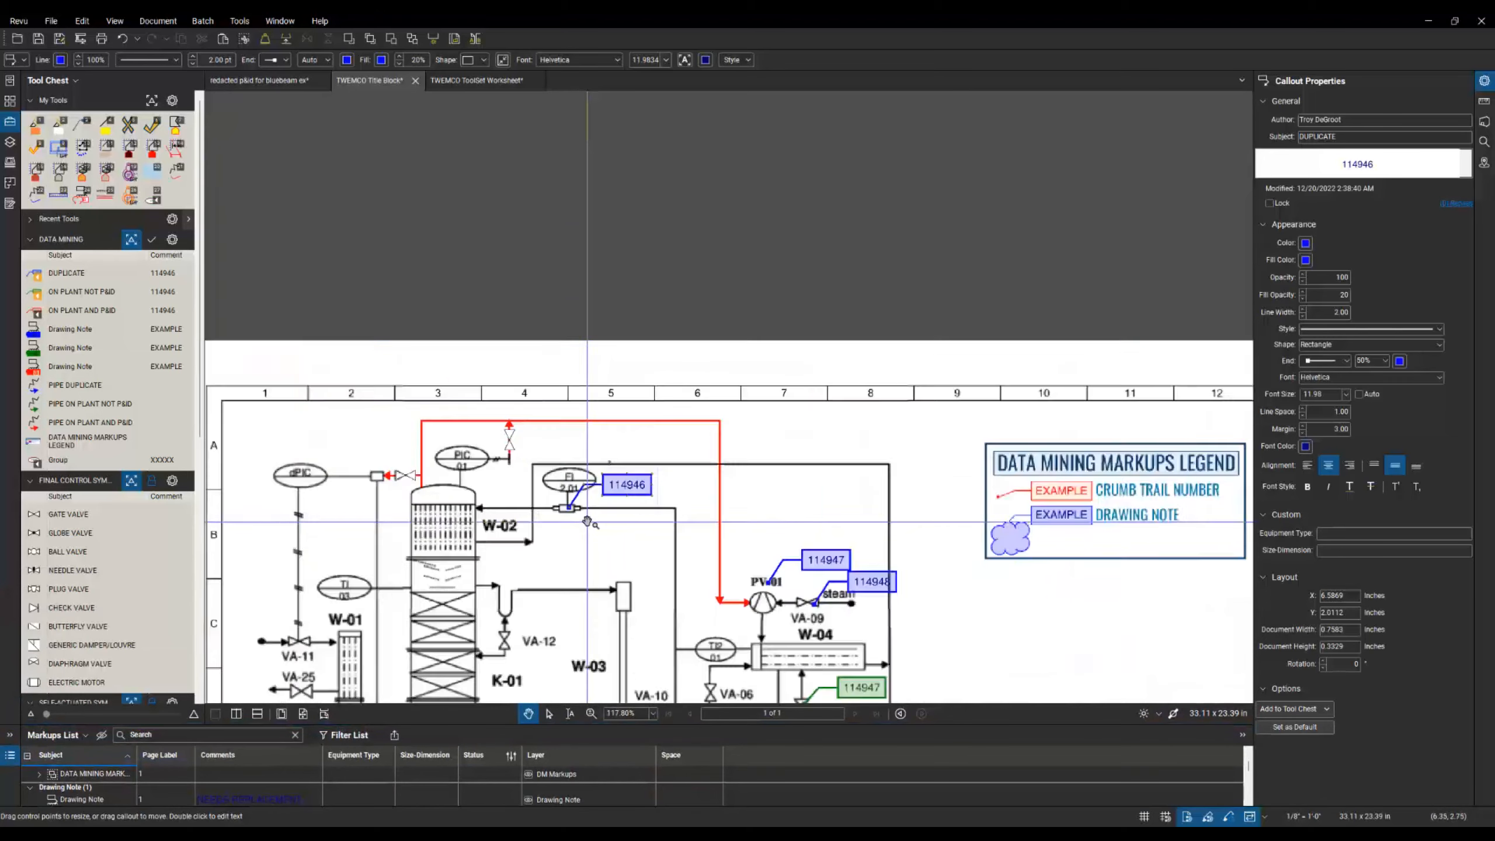
drag(618, 546, 594, 371)
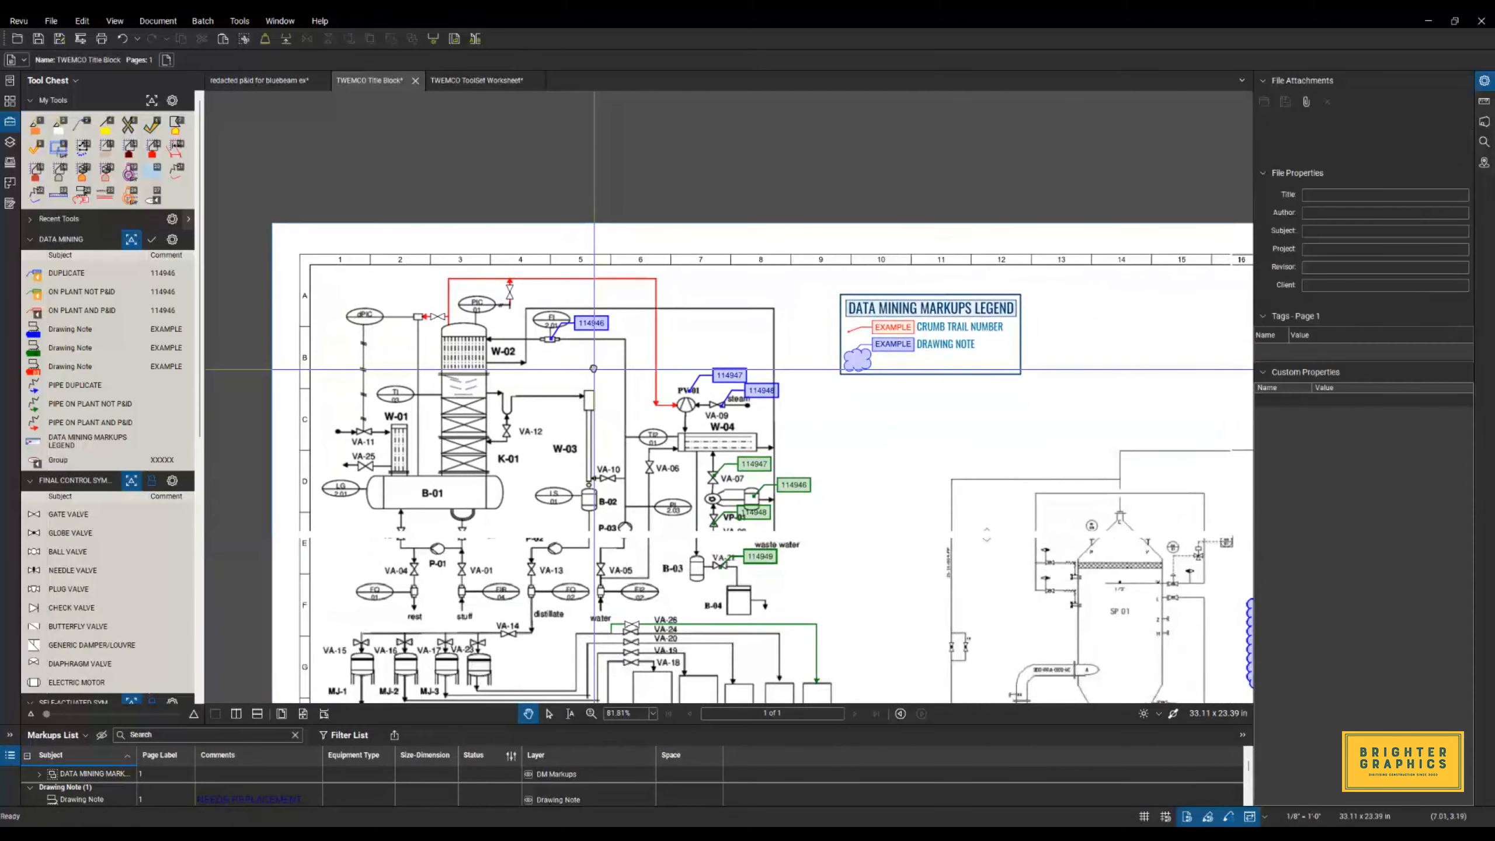
scroll(593, 368, down, 1)
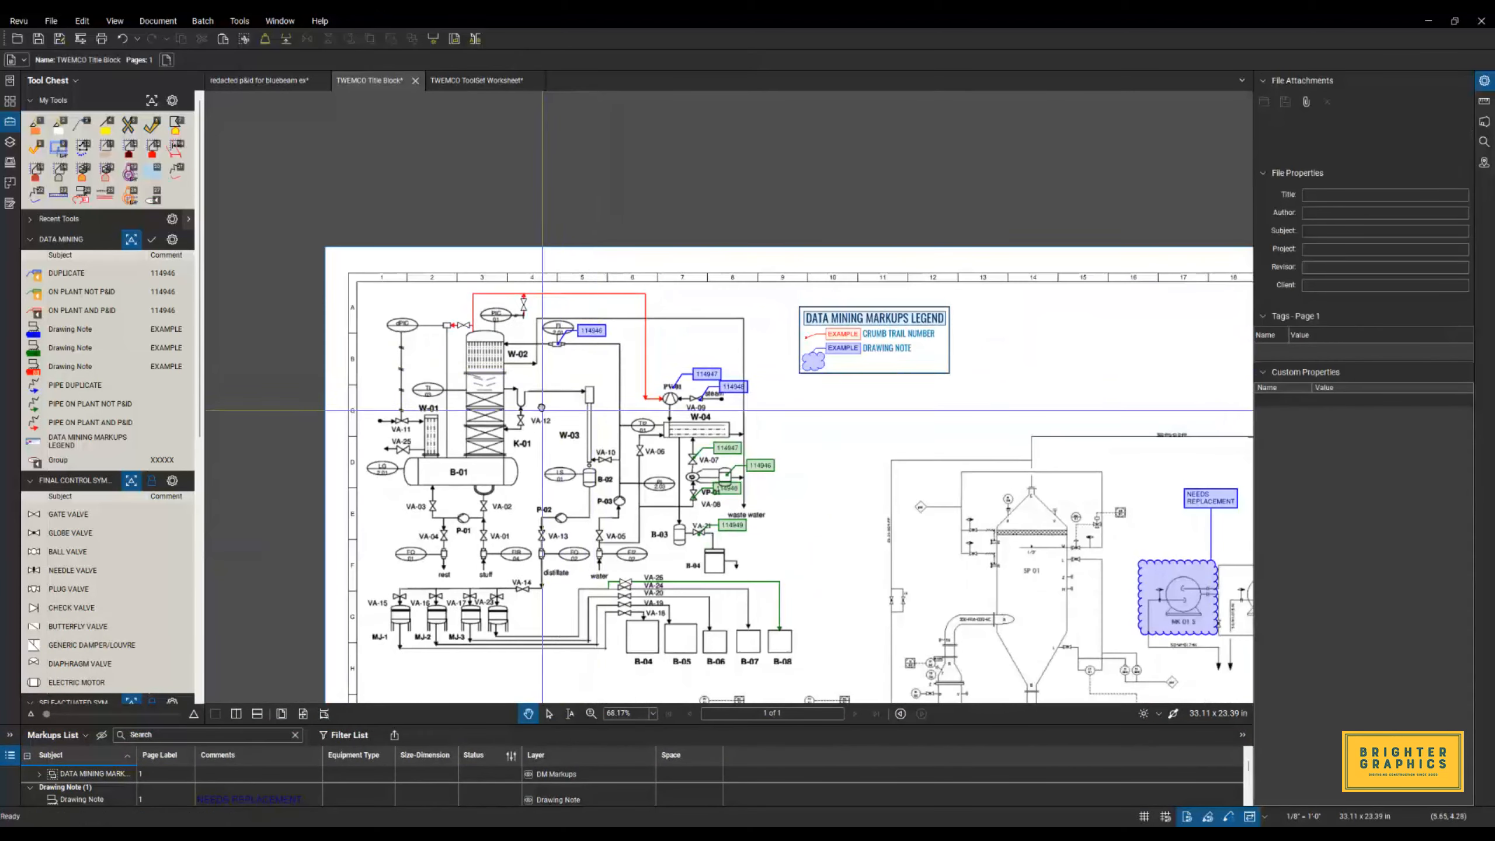
drag(541, 411, 520, 387)
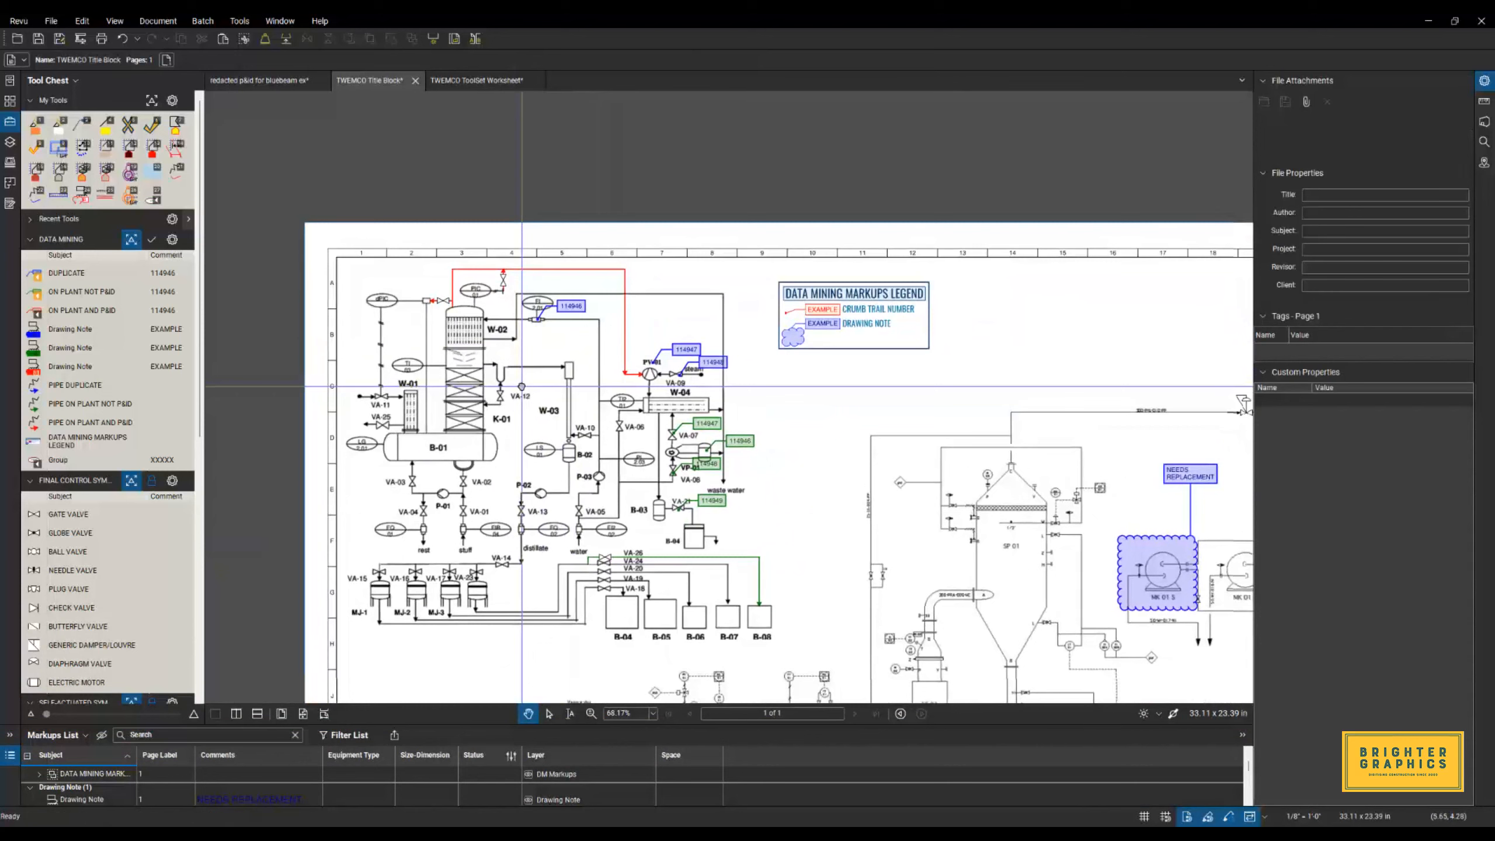
Add a space named AREA 1 enclosing the whole P&ID diagram from column W-02 down to tanks B-04 through B-08.
click(9, 184)
click(71, 80)
drag(350, 258, 775, 642)
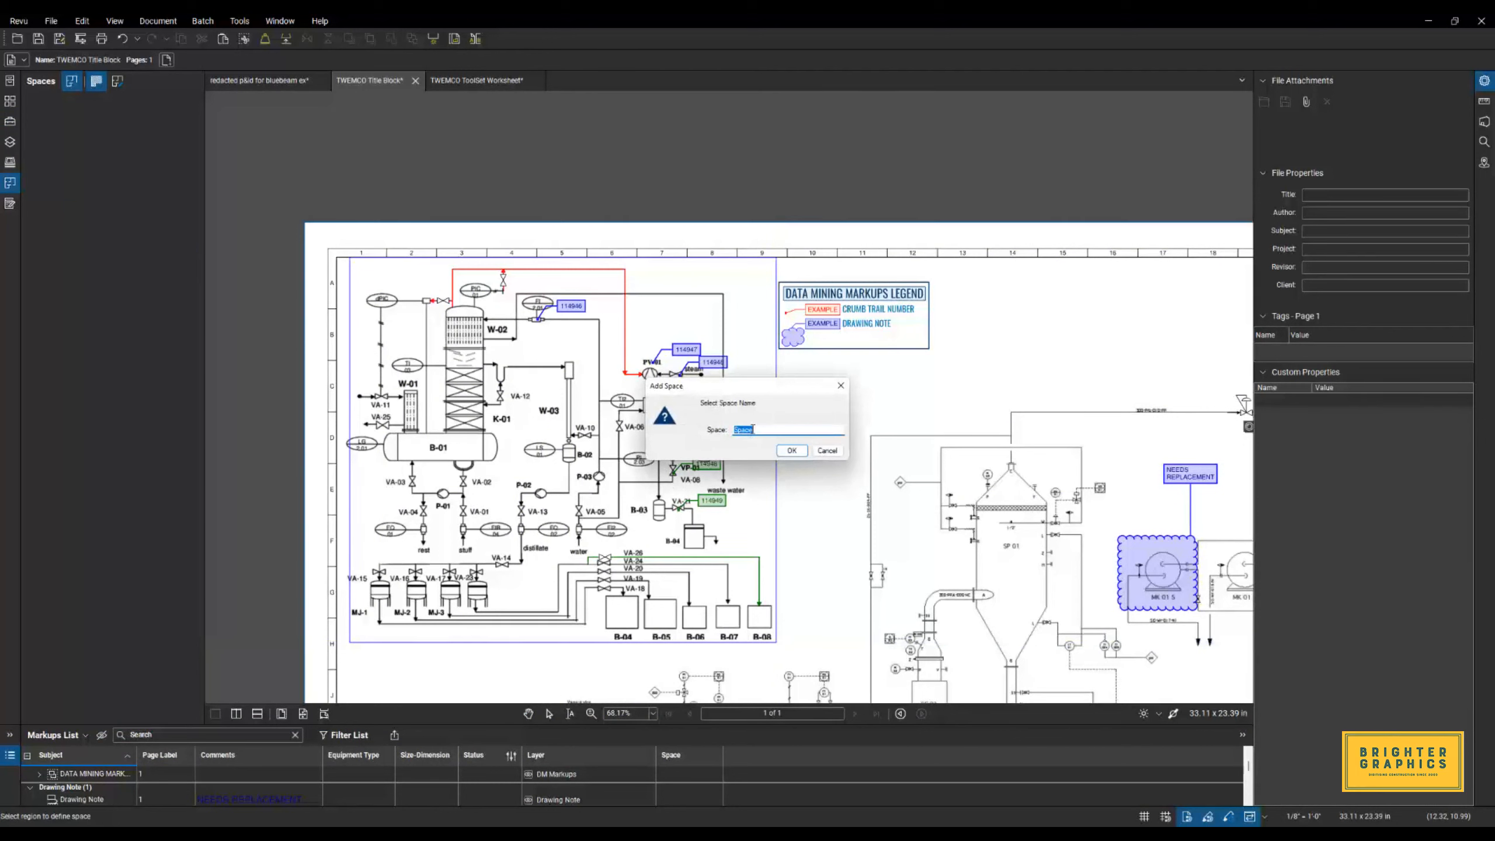
text(aREA)
key(BackSpace)
key(BackSpace)
key(BackSpace)
text(AREA)
click(792, 450)
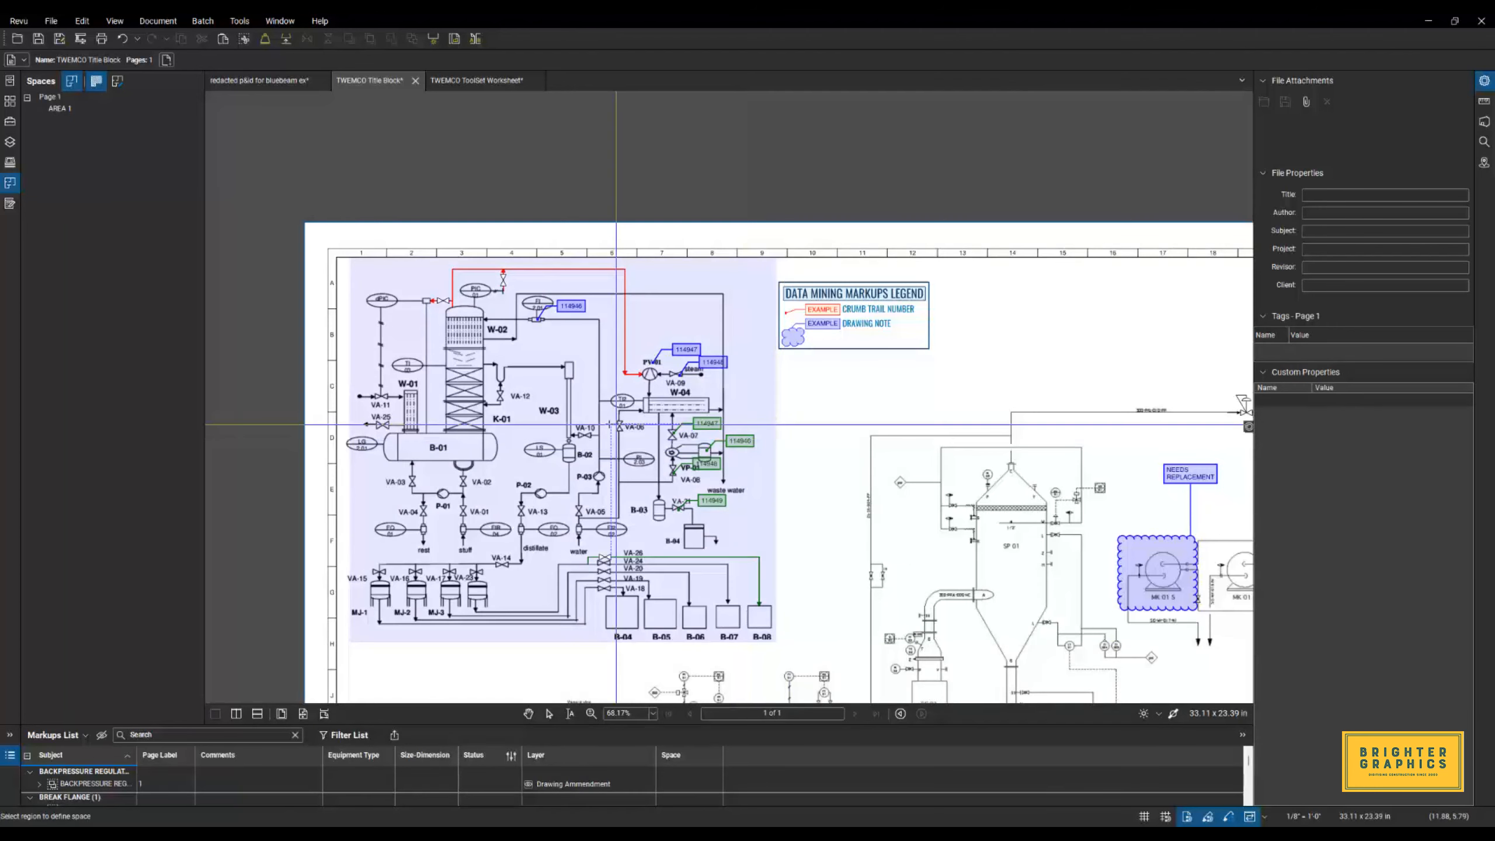
Add a space named AREA 2 enclosing the upper part of vessel SP-01, the clouded MK-01 S equipment and the column near the sheet's right border.
scroll(470, 404, down, 1)
scroll(470, 404, down, 2)
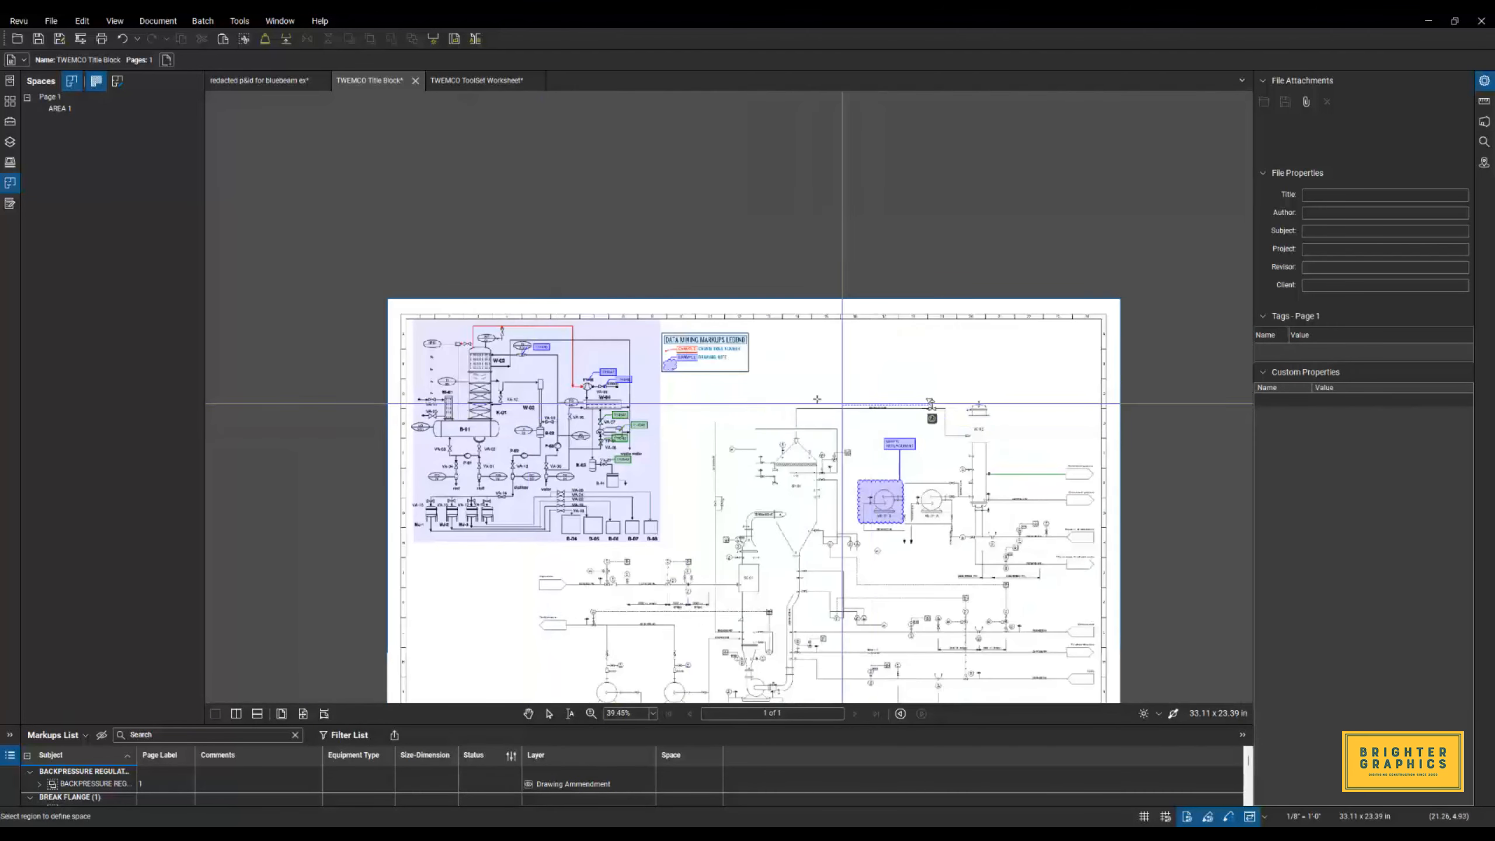
drag(780, 389, 1102, 603)
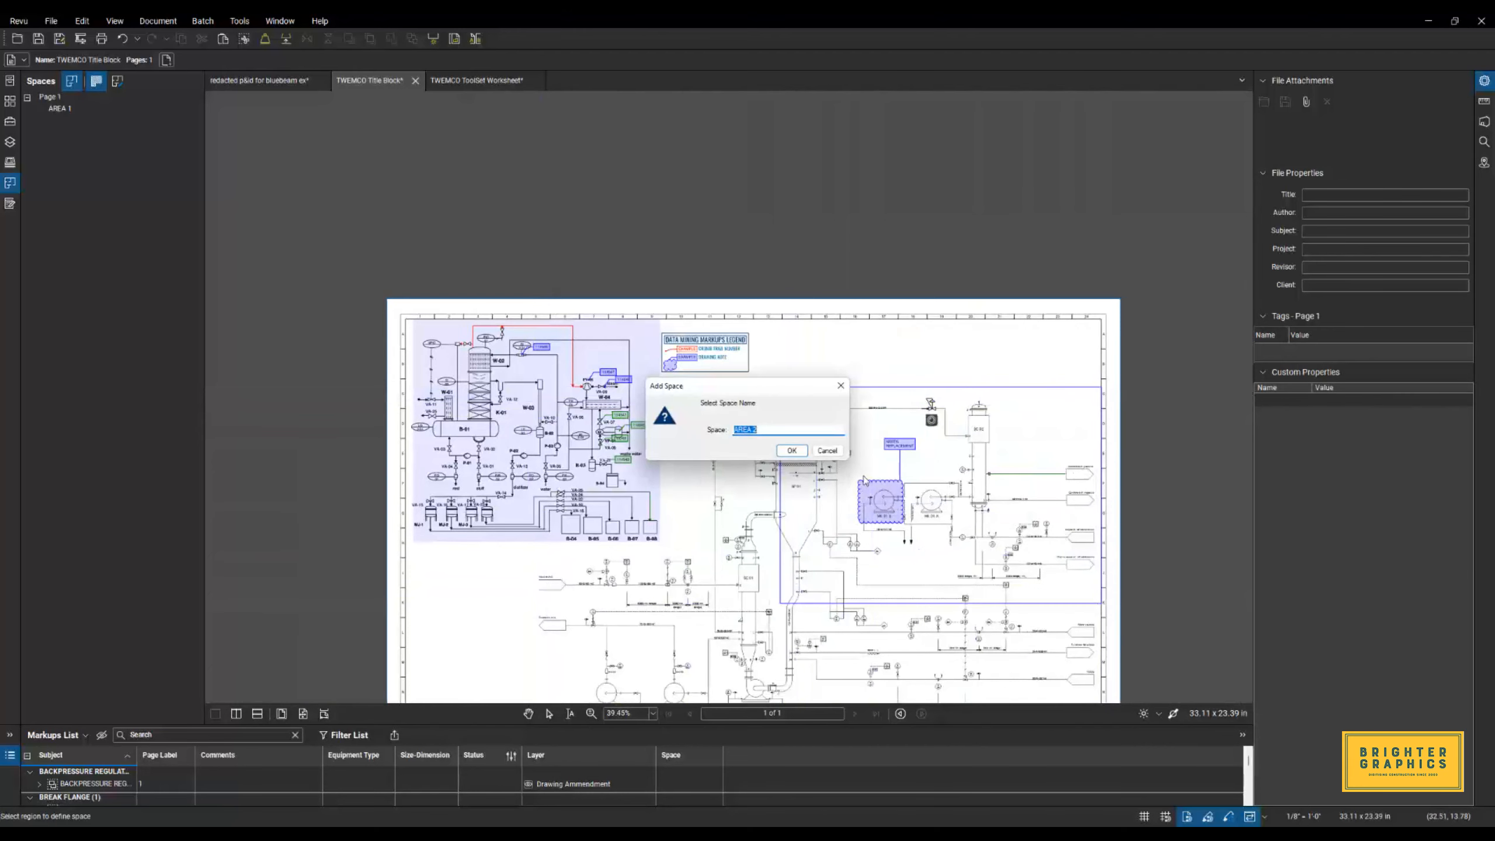
click(793, 450)
Enlarge the Markups List, sort it by Space, and review the markups grouped under AREA 1 and AREA 2.
drag(479, 723, 488, 482)
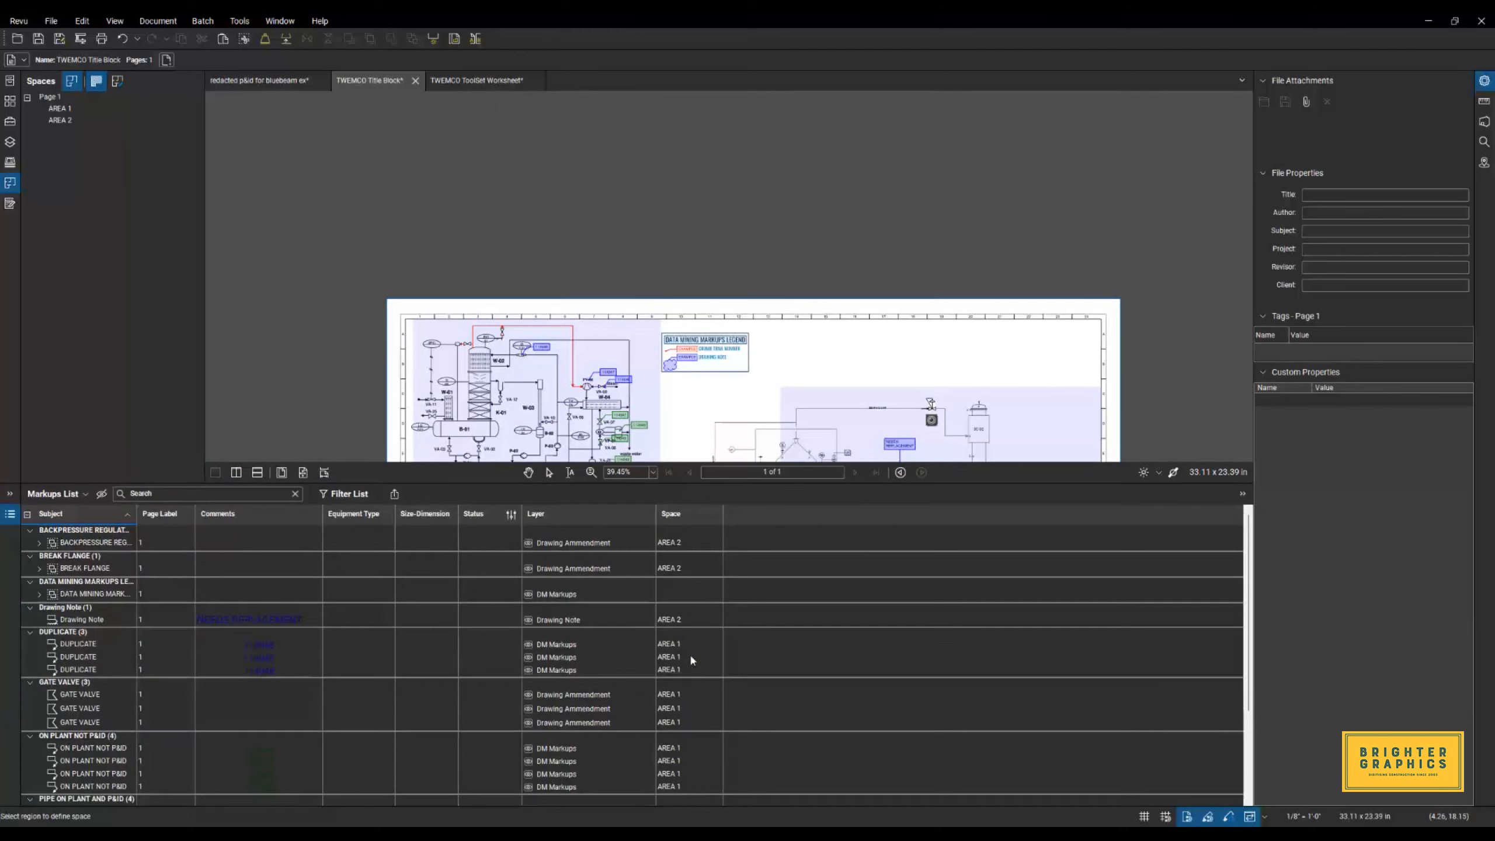
scroll(689, 653, down, 3)
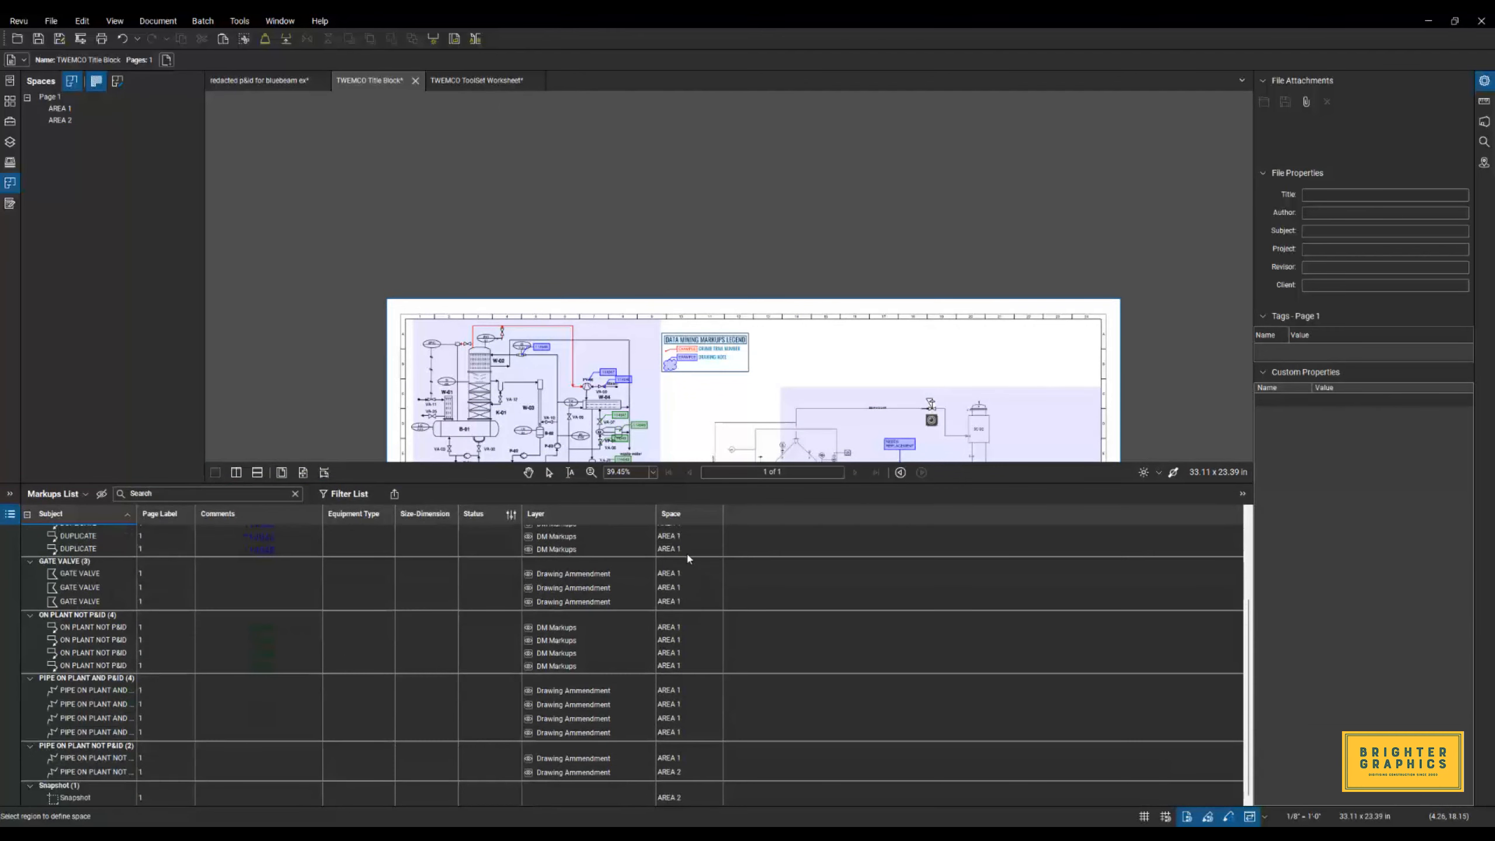
click(693, 517)
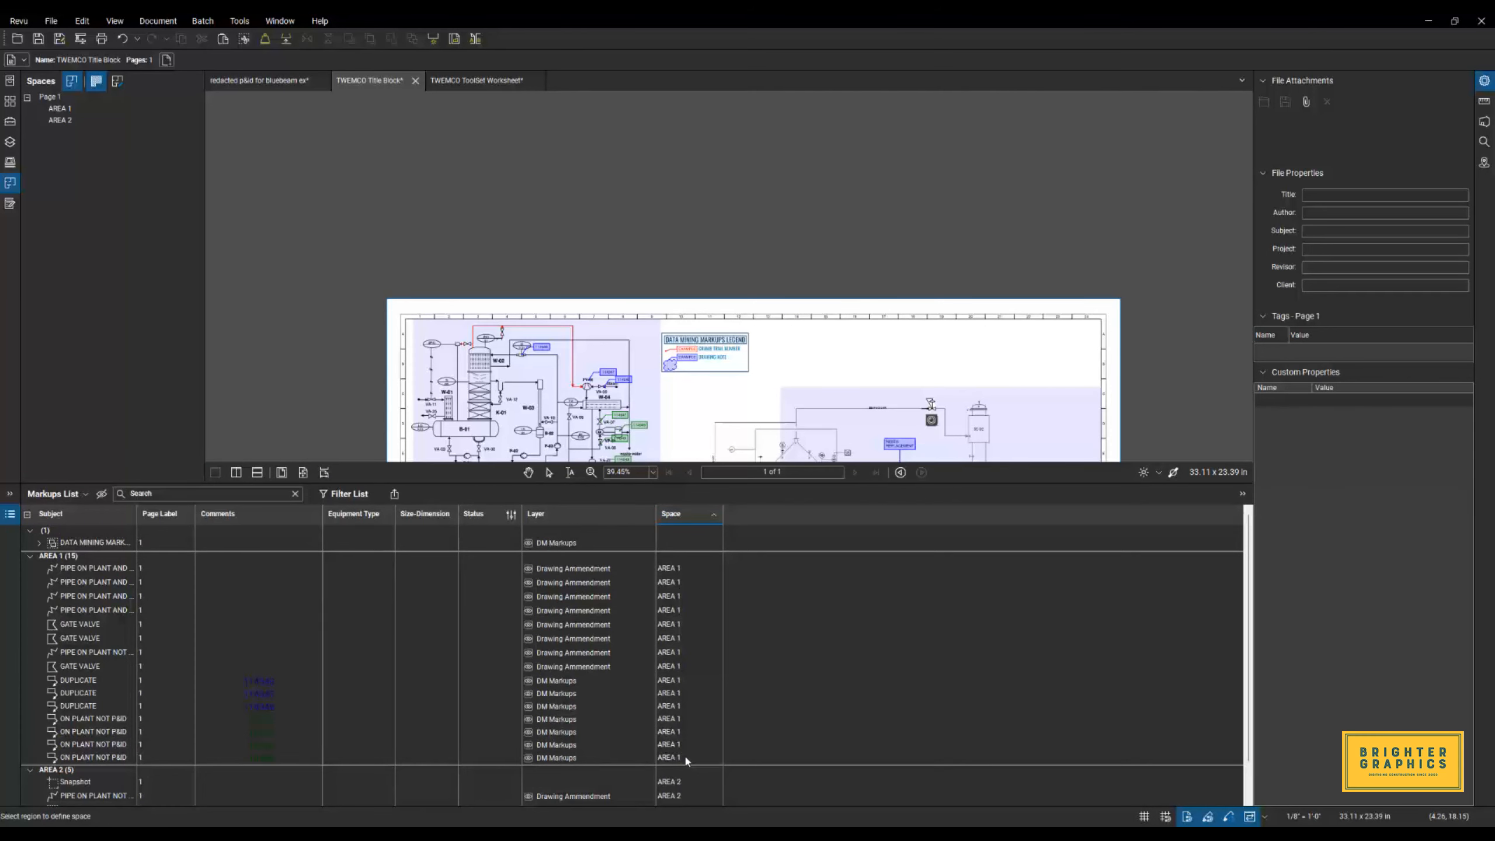
scroll(684, 754, down, 1)
scroll(683, 751, up, 1)
Set the status of the first PIPE ON PLANT AND P&ID markup to Confirmed and widen the Status column to show its full entry.
click(491, 568)
click(490, 568)
click(495, 594)
drag(521, 514, 697, 521)
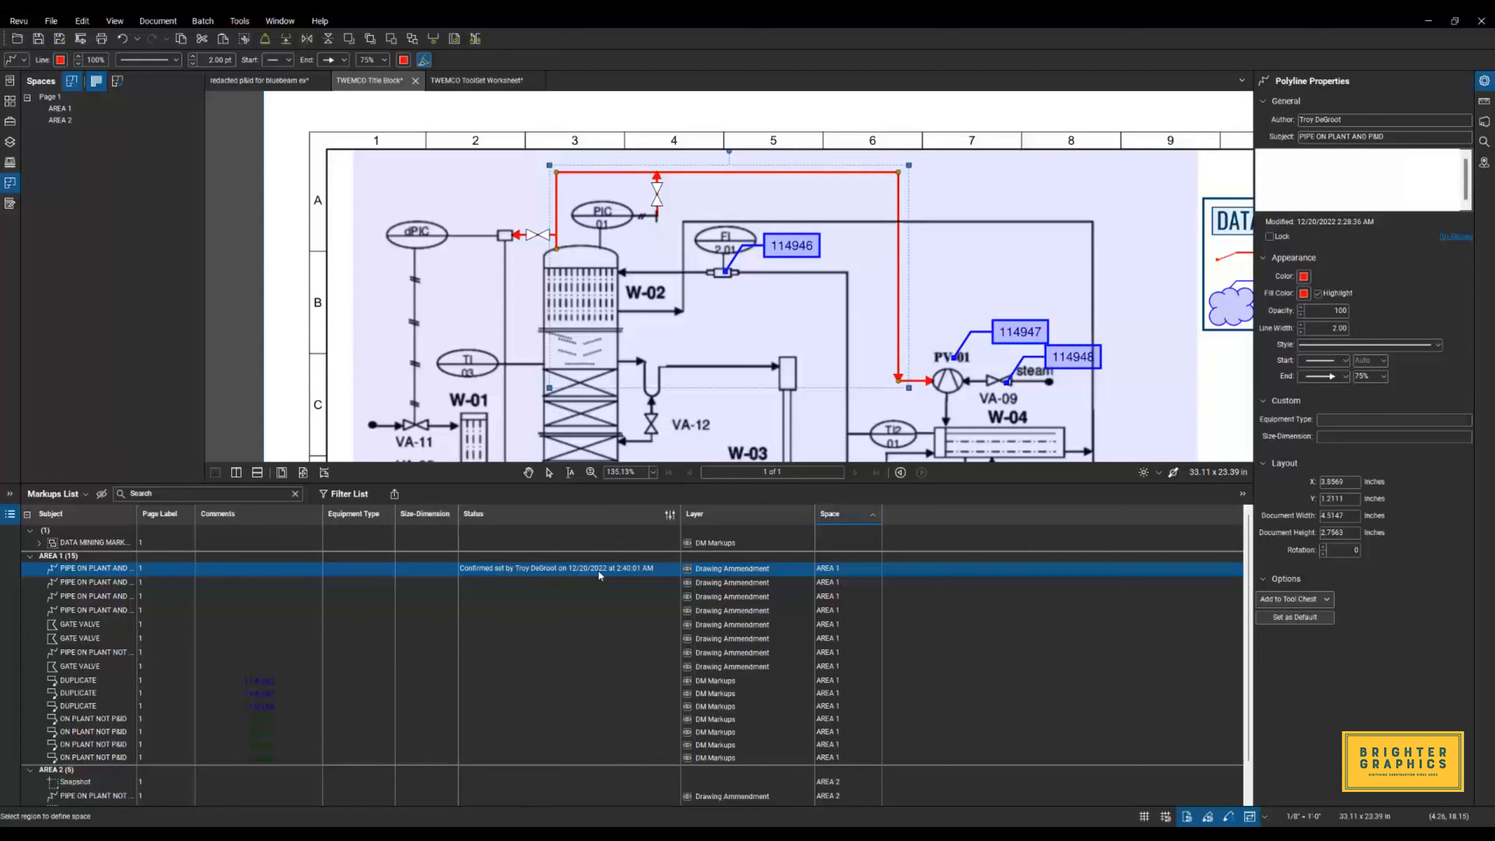
Set the status of the other three PIPE ON PLANT AND P&ID markups in AREA 1 to Confirmed.
click(479, 585)
click(492, 607)
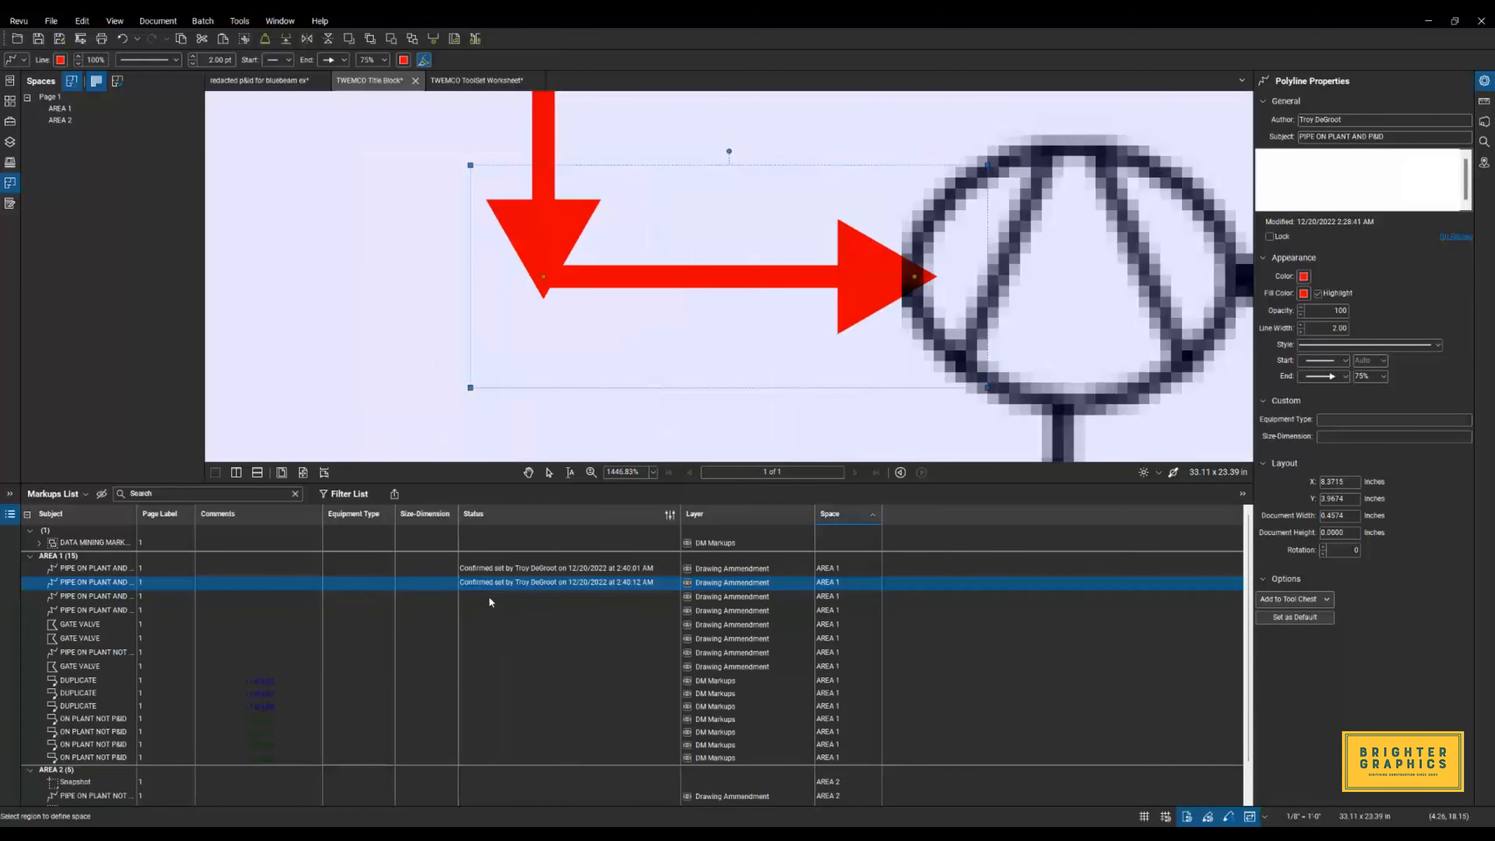
click(491, 598)
click(493, 614)
click(493, 610)
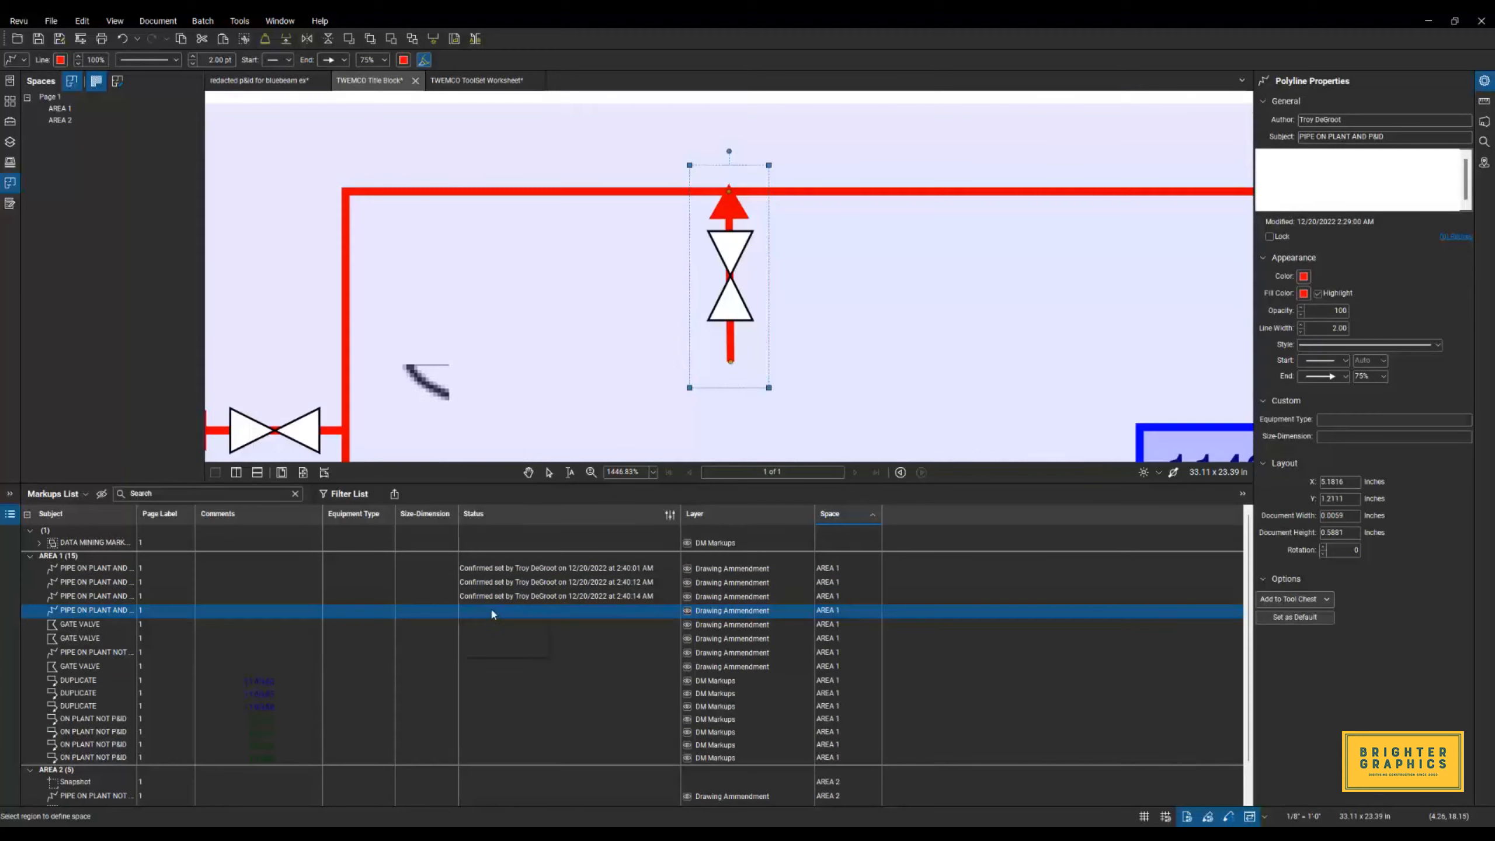
click(495, 631)
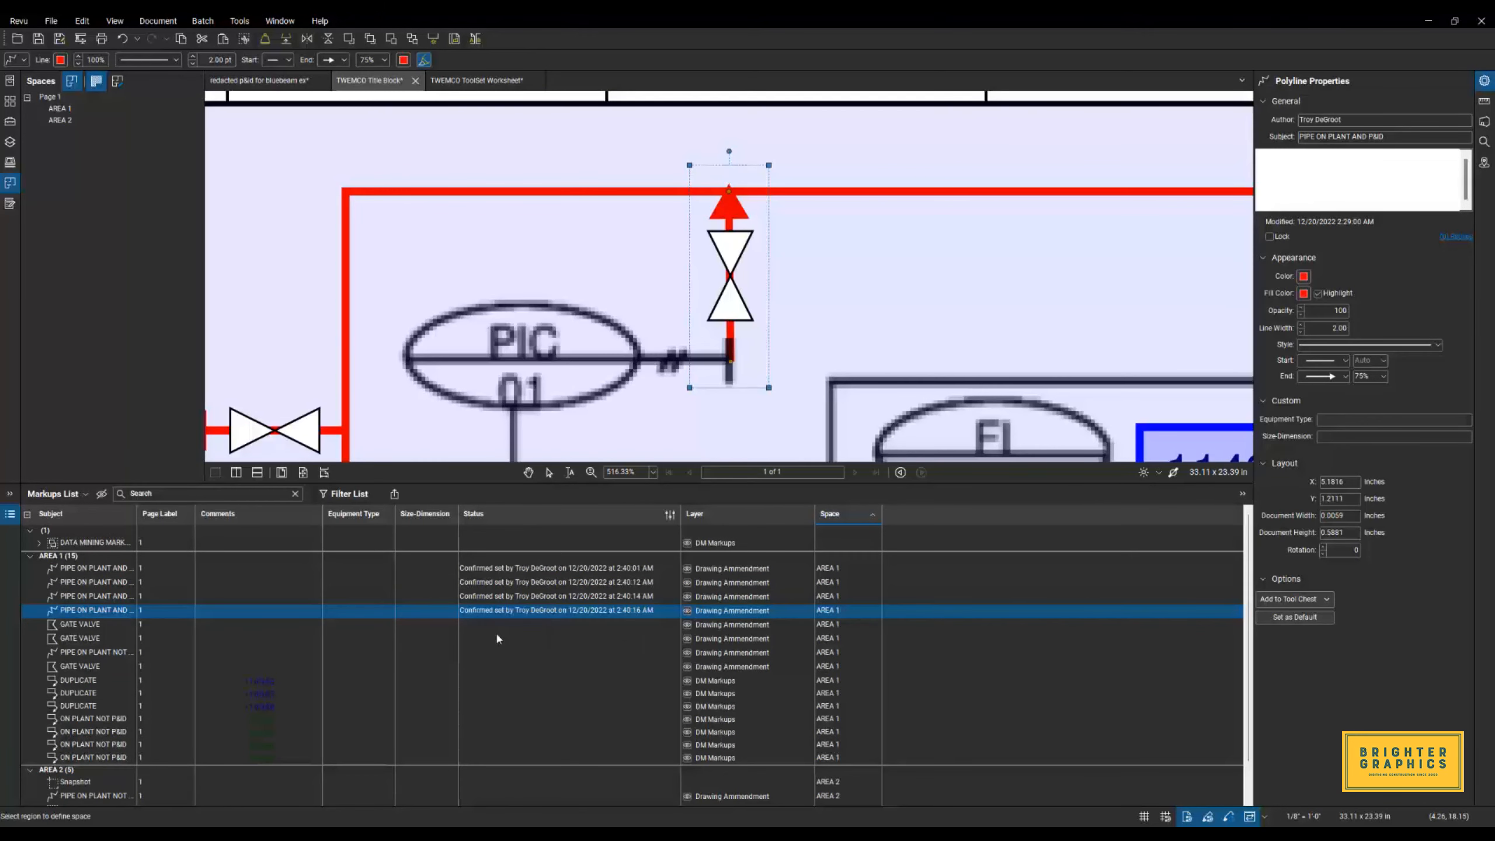
Set the three GATE VALVE markups and the PIPE ON PLANT NOT P&ID markup in AREA 1 to Confirmed together.
click(488, 629)
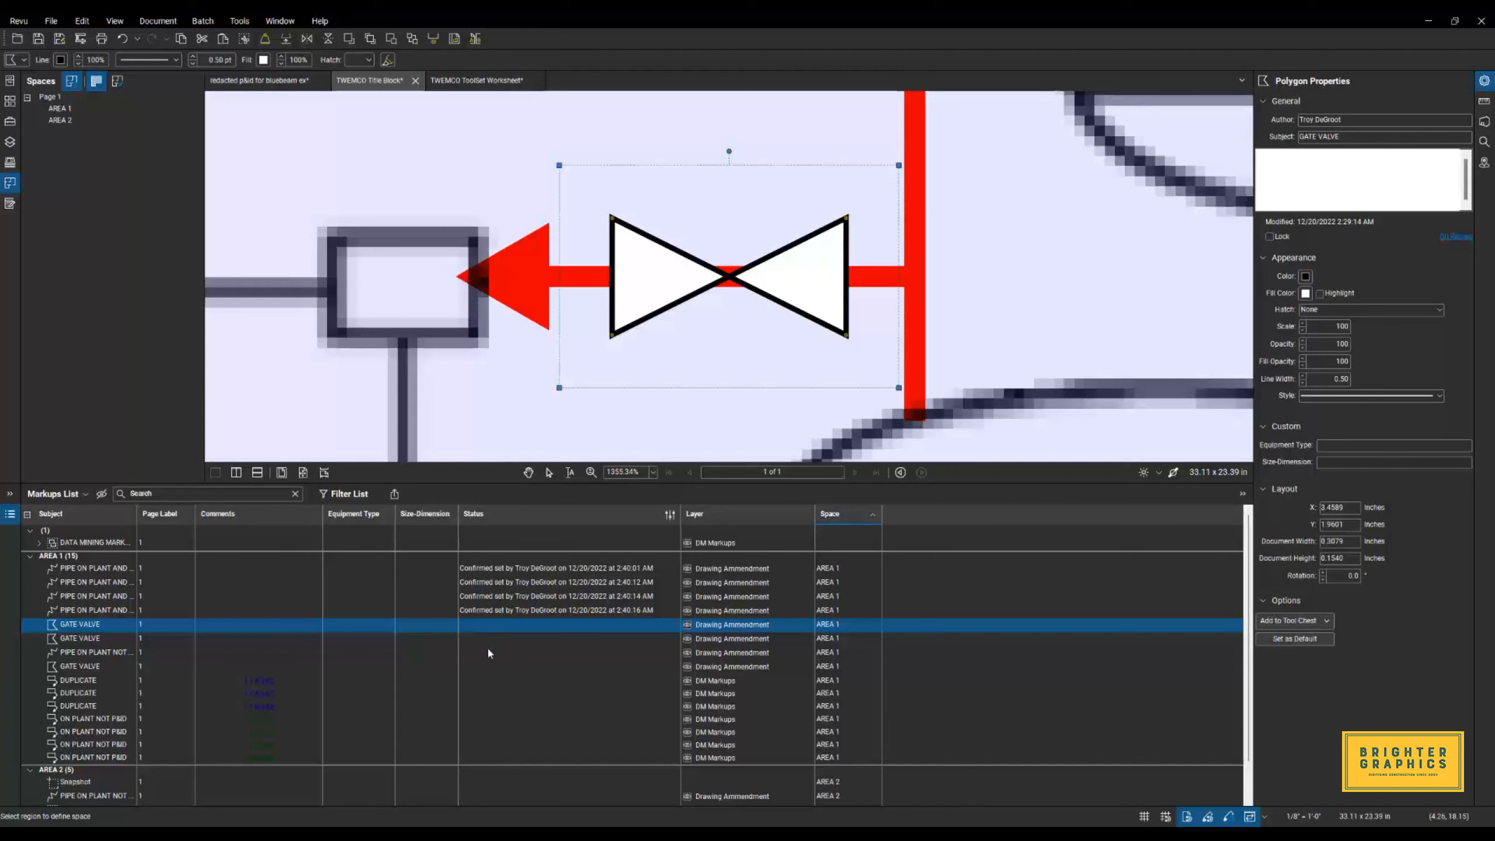
shift+click(483, 667)
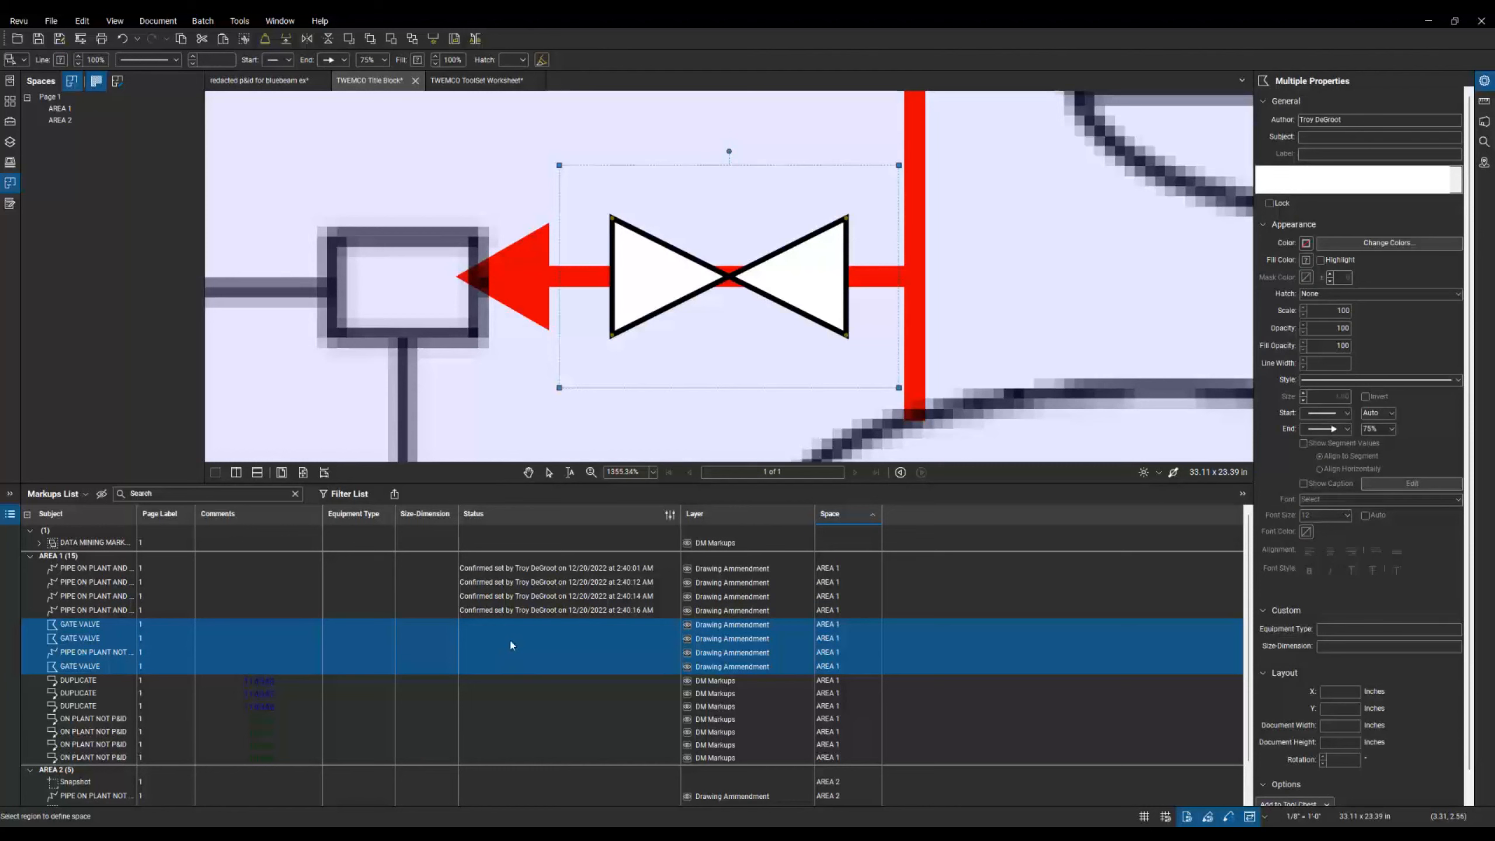
right_click(569, 639)
mouse_move(618, 761)
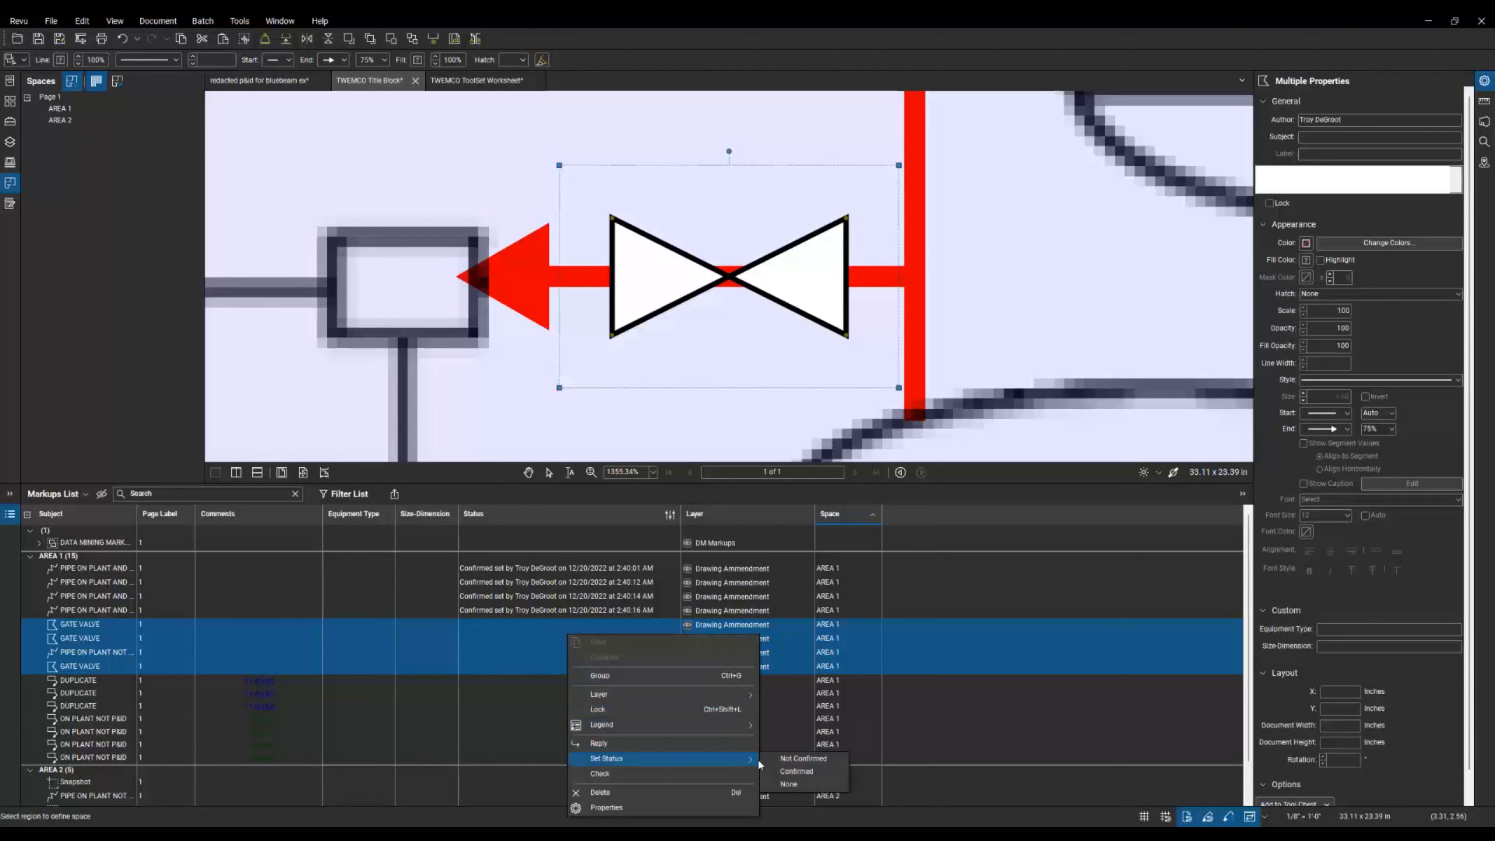
click(797, 771)
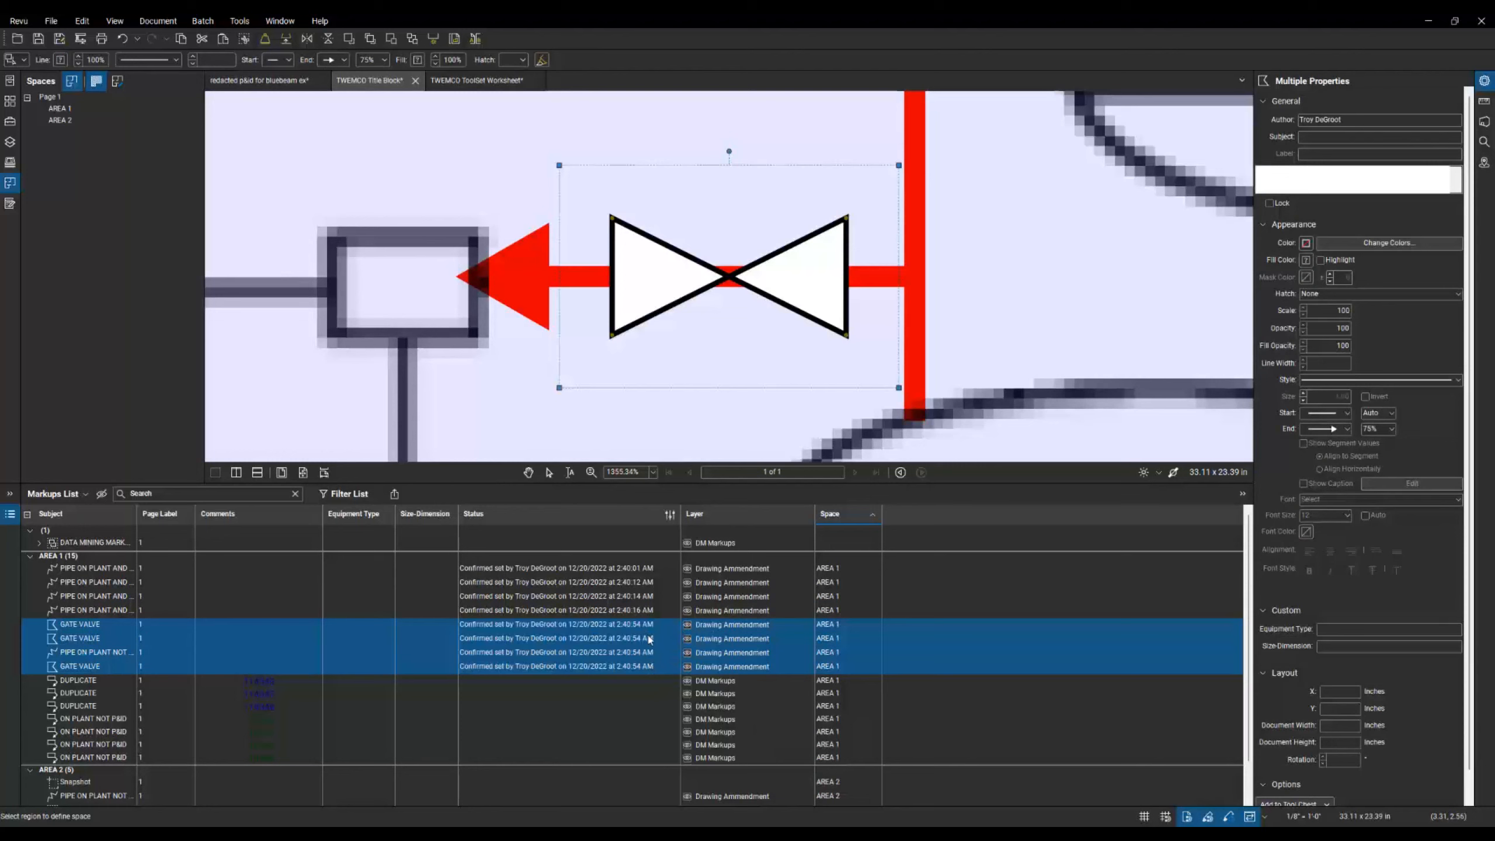
Sort the Markups List by Status and filter it to markups whose status is blank.
click(523, 517)
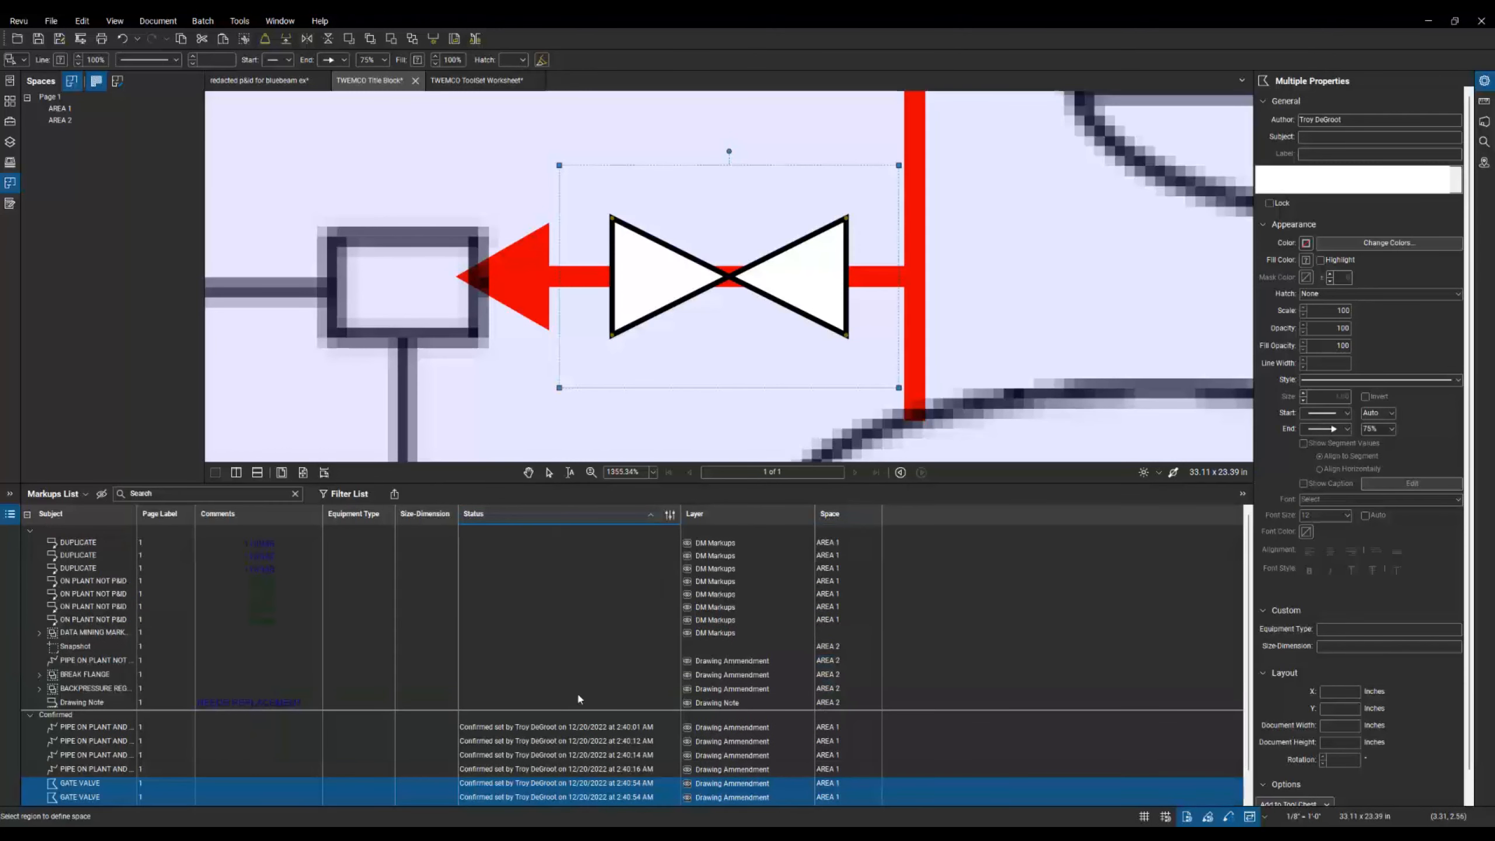
scroll(588, 722, down, 1)
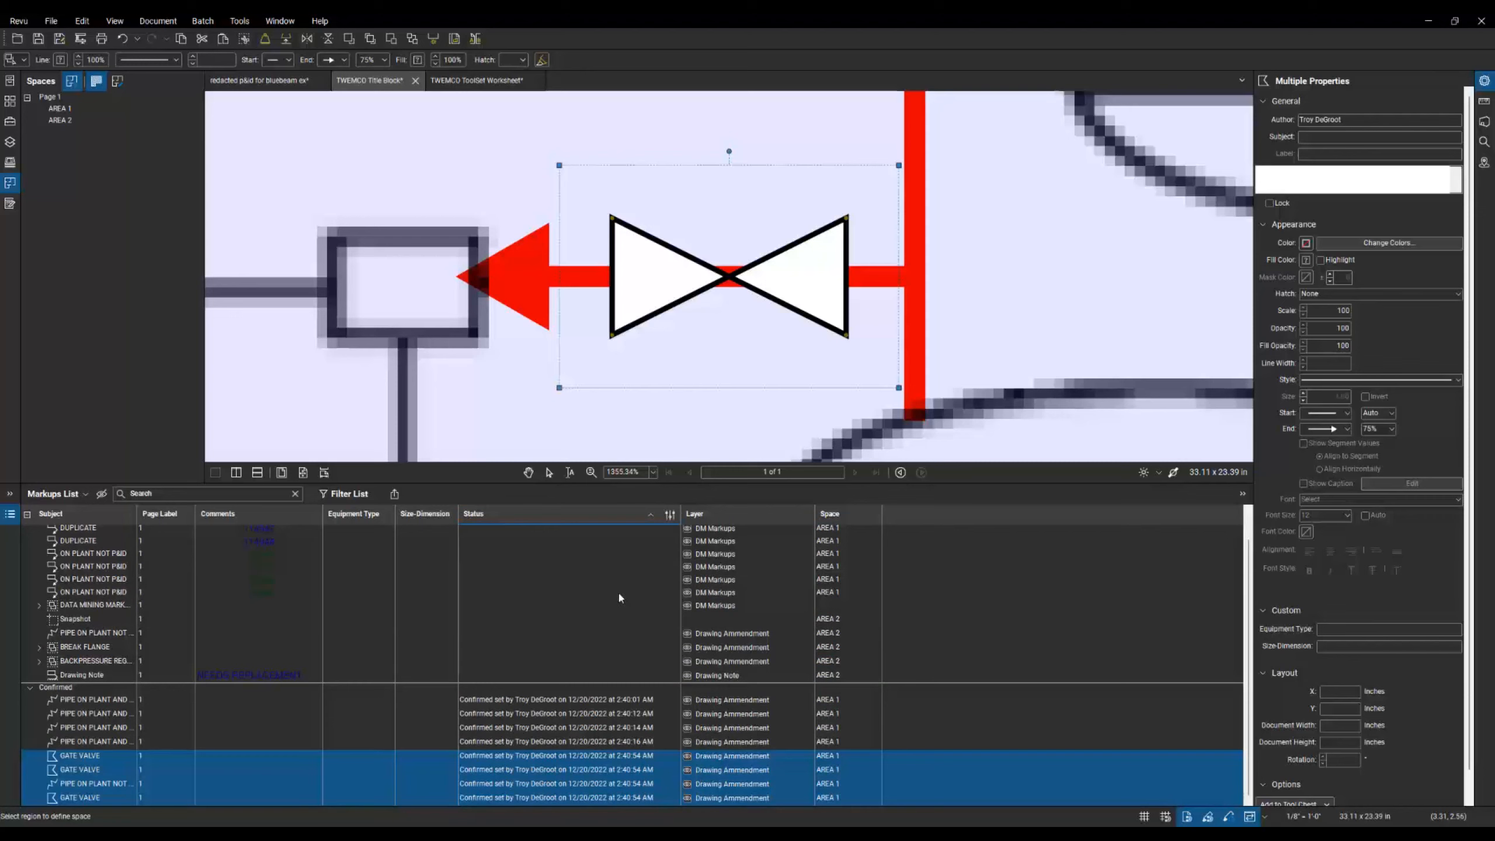
scroll(574, 659, up, 1)
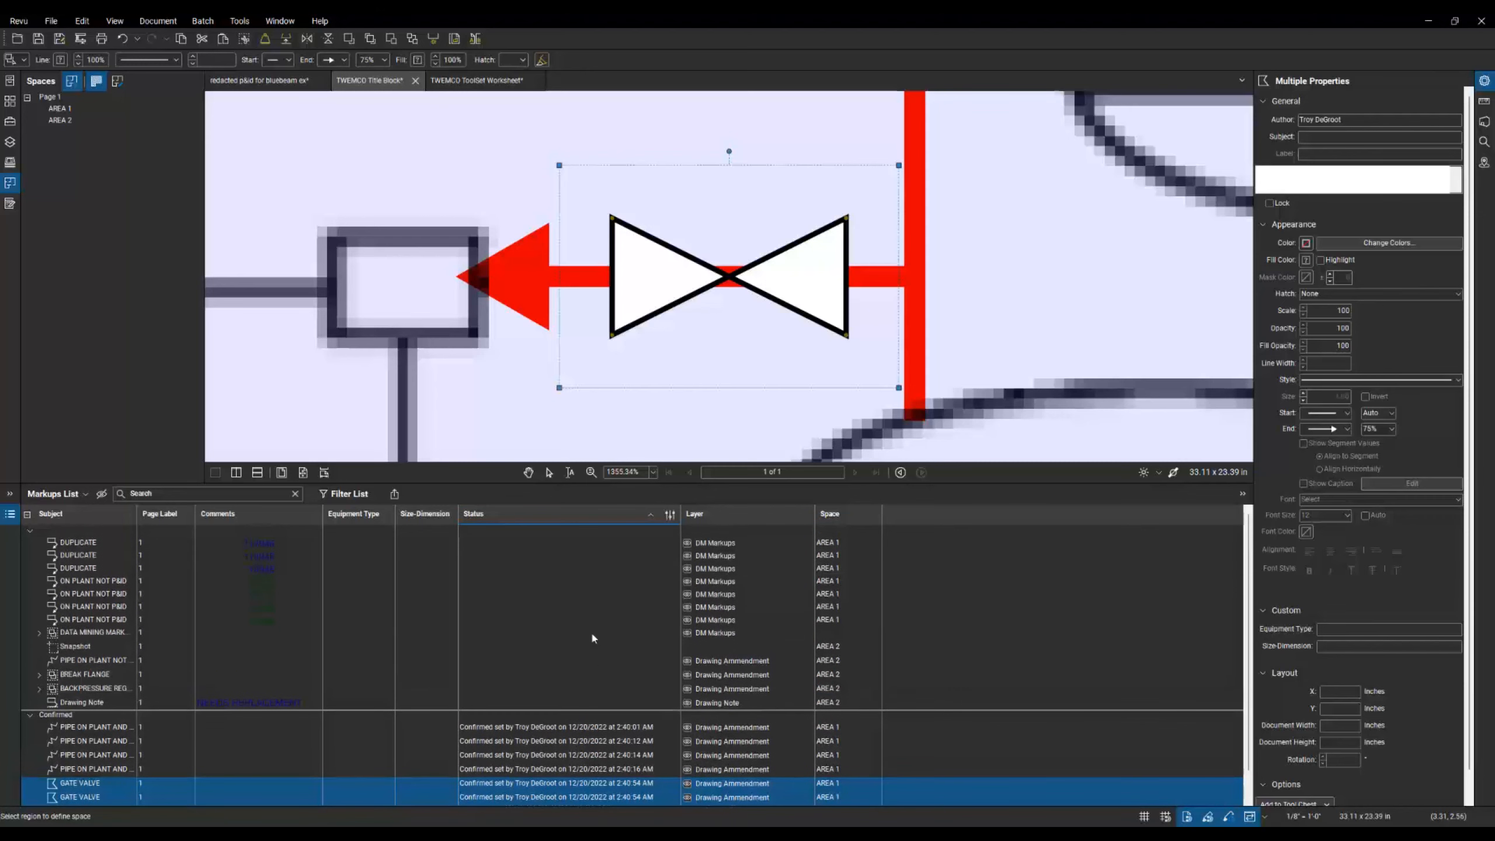
click(350, 495)
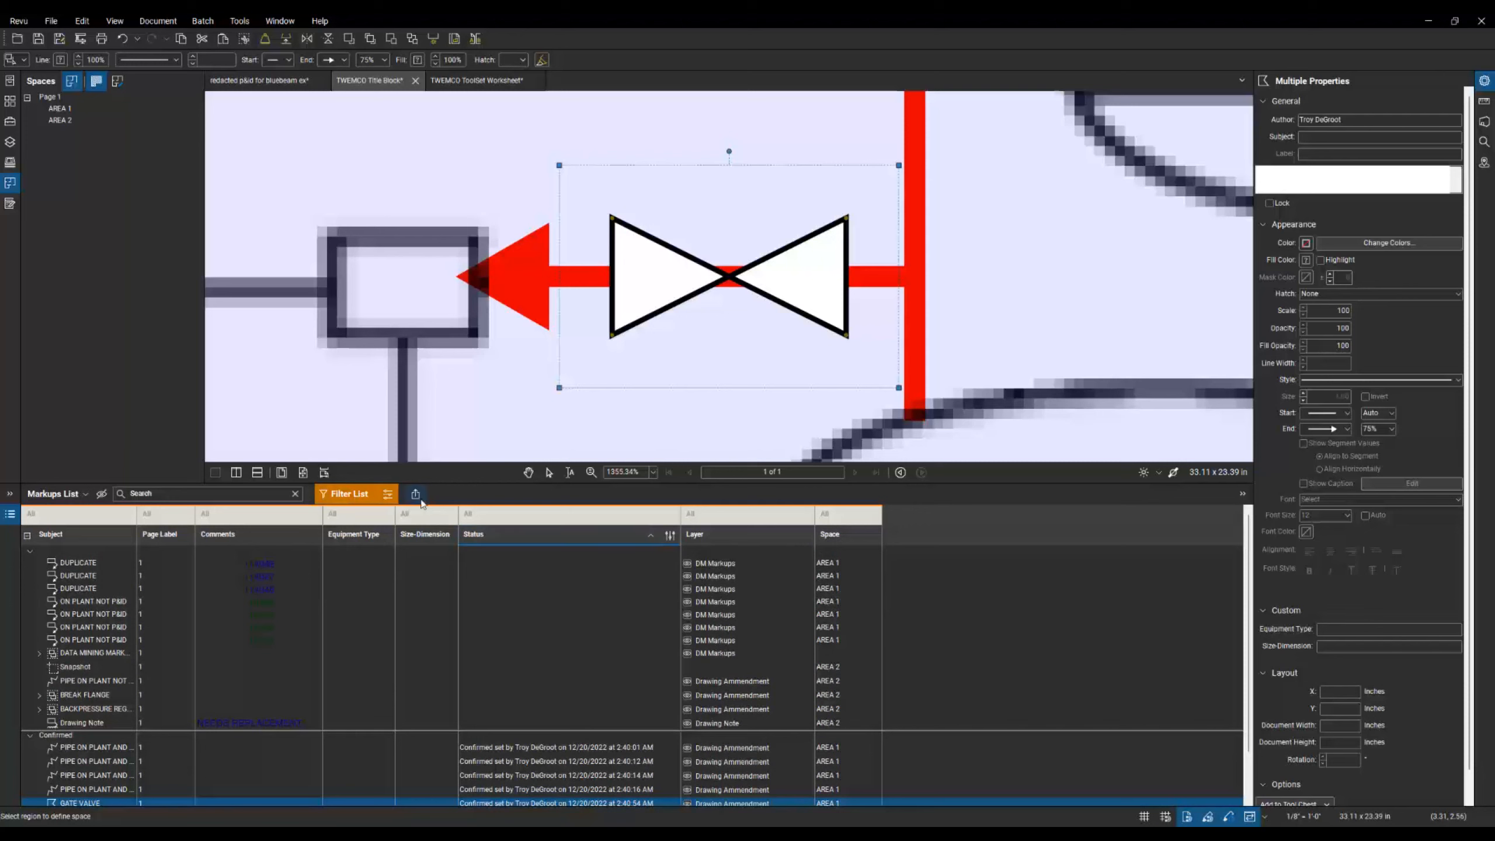
click(550, 518)
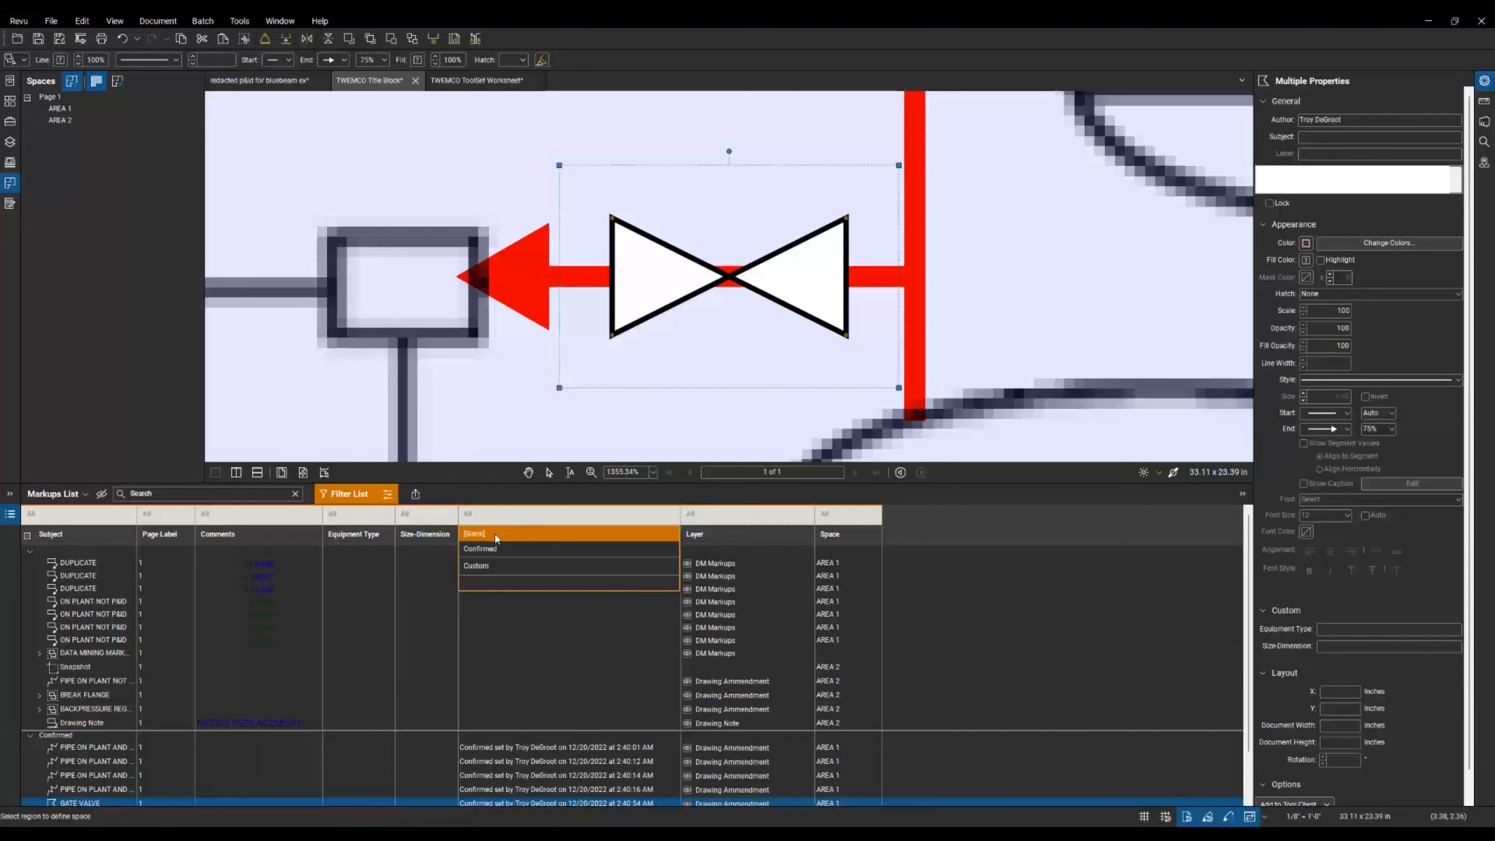
click(496, 536)
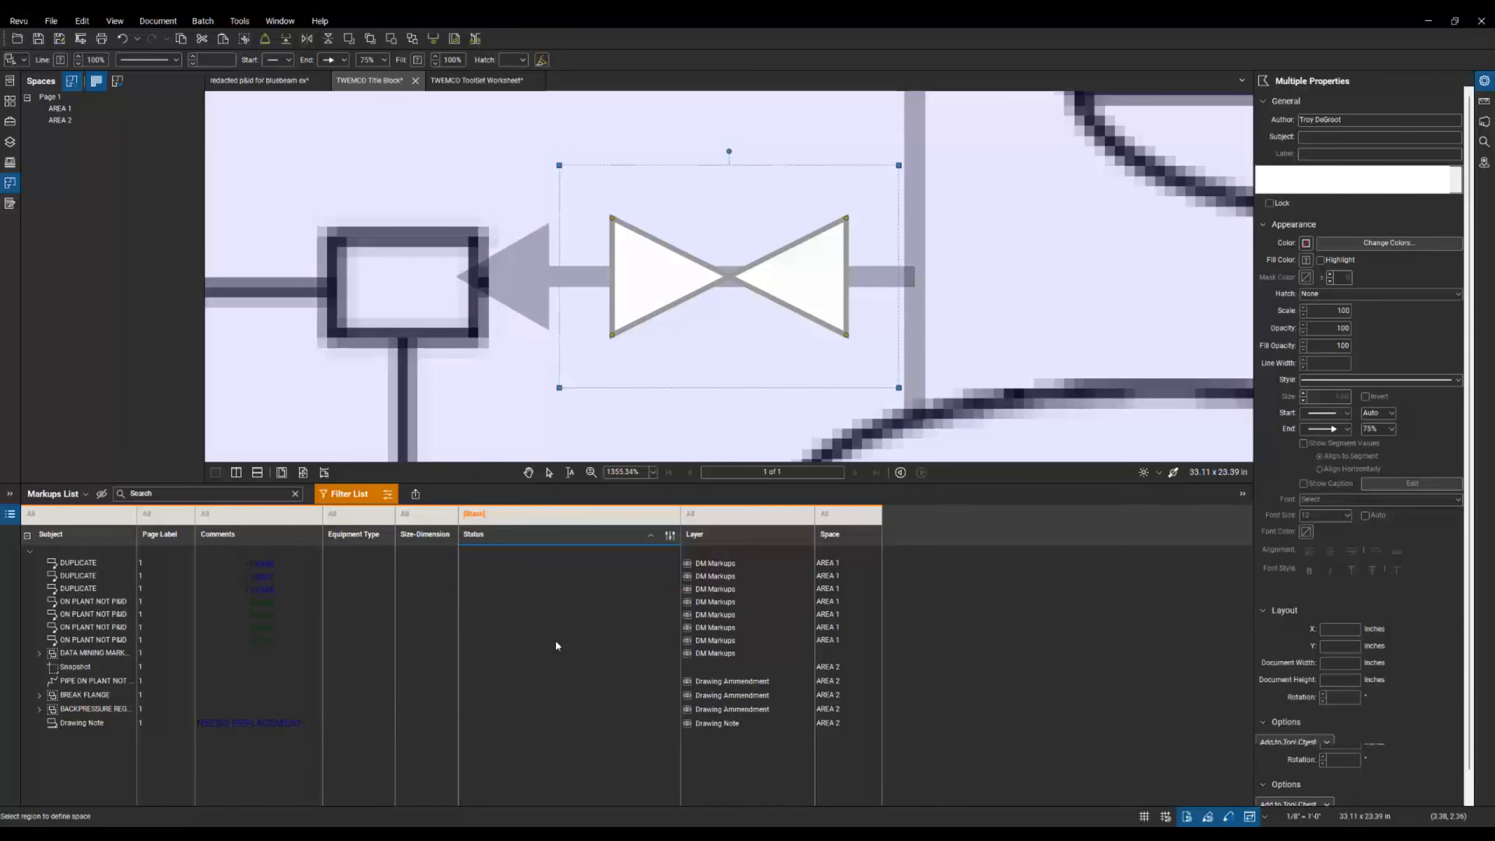
Set the status of the ON PLANT NOT P&ID callouts 114949 and 114948 to Confirmed.
click(545, 641)
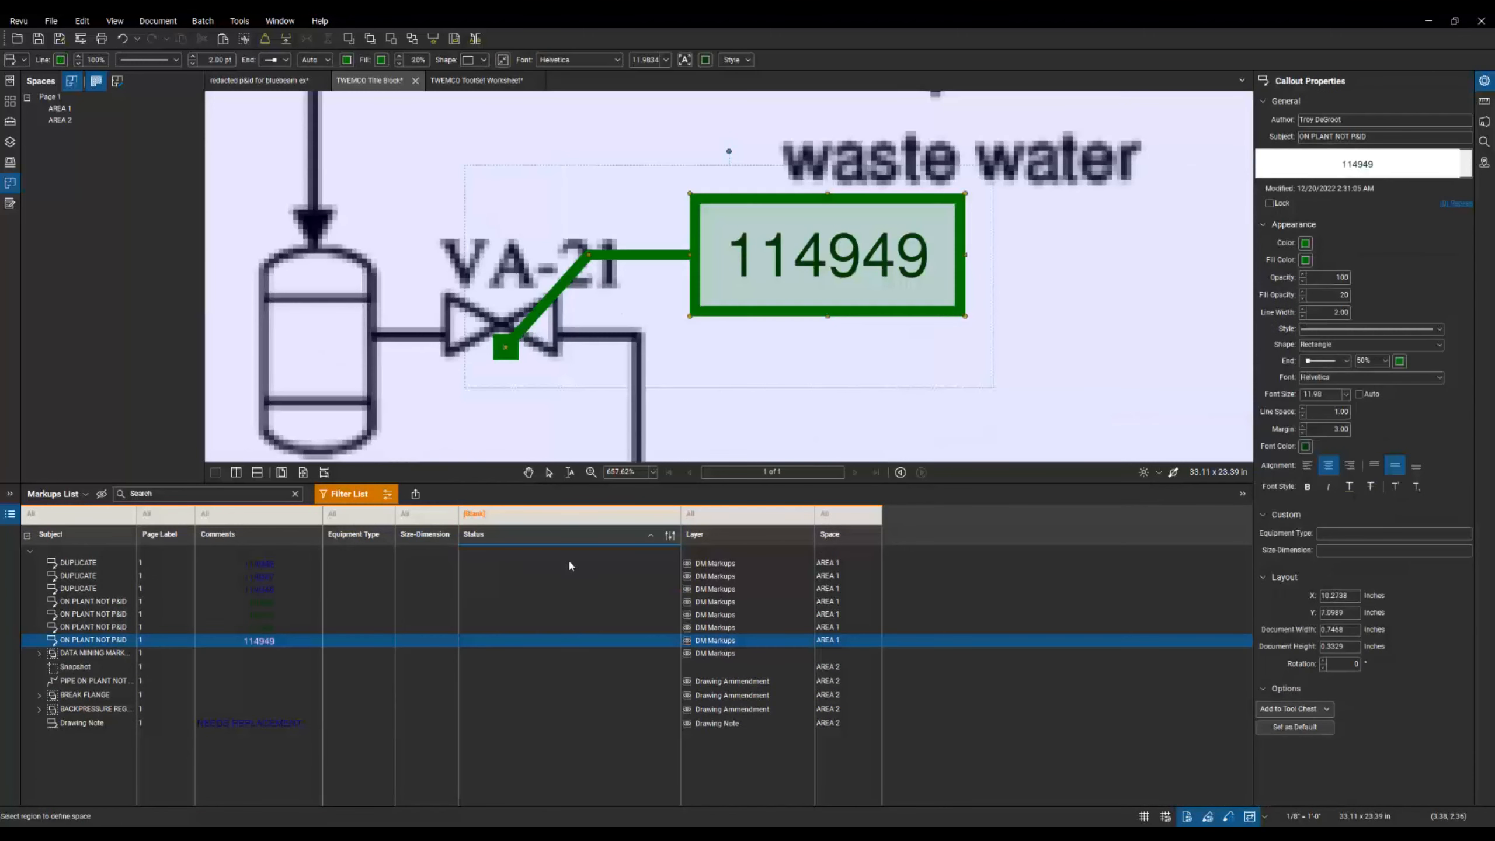
click(545, 646)
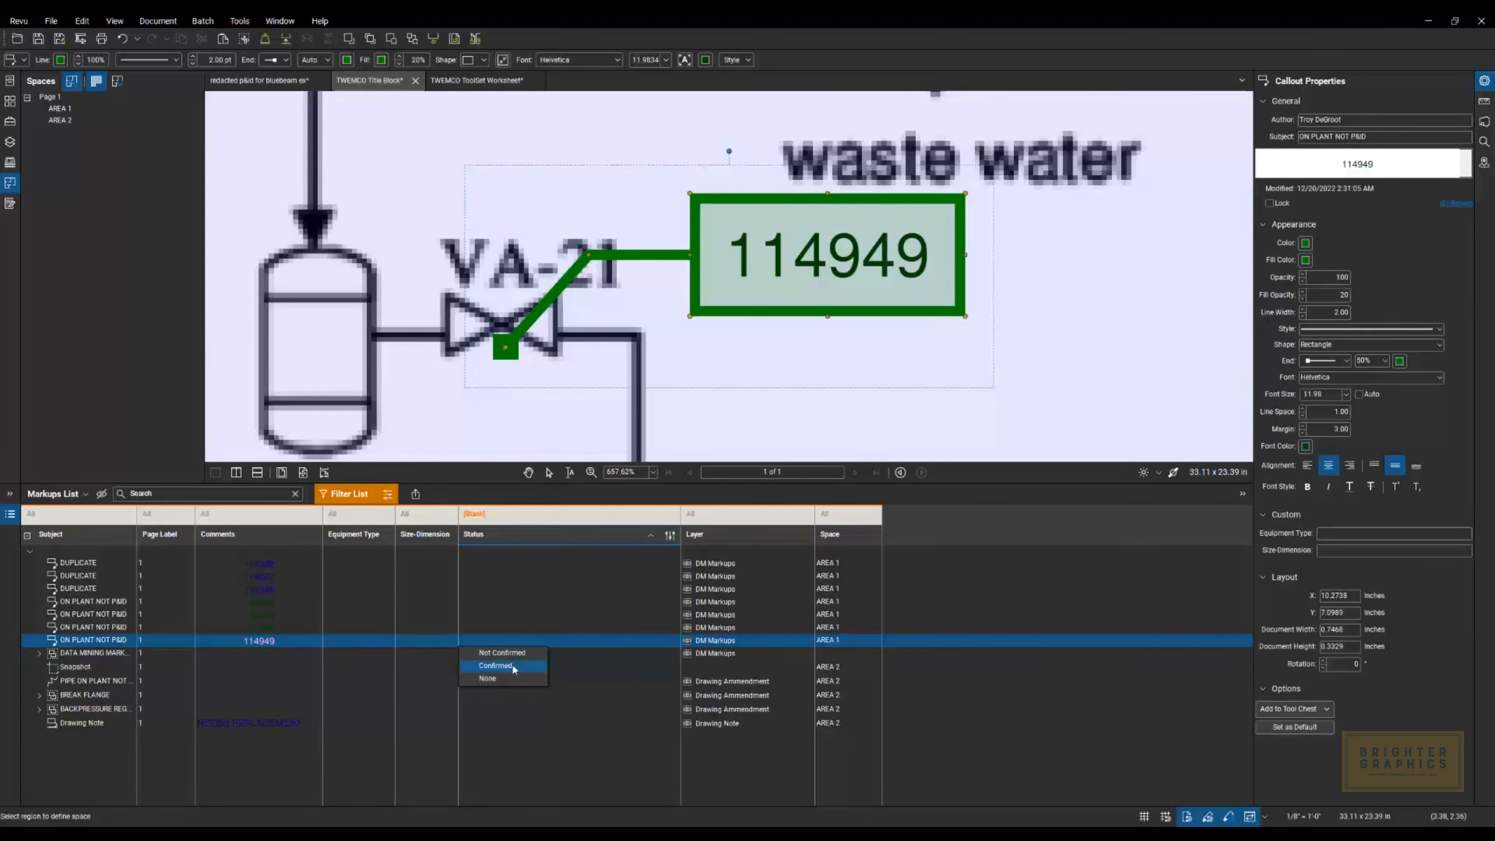
click(521, 664)
click(539, 629)
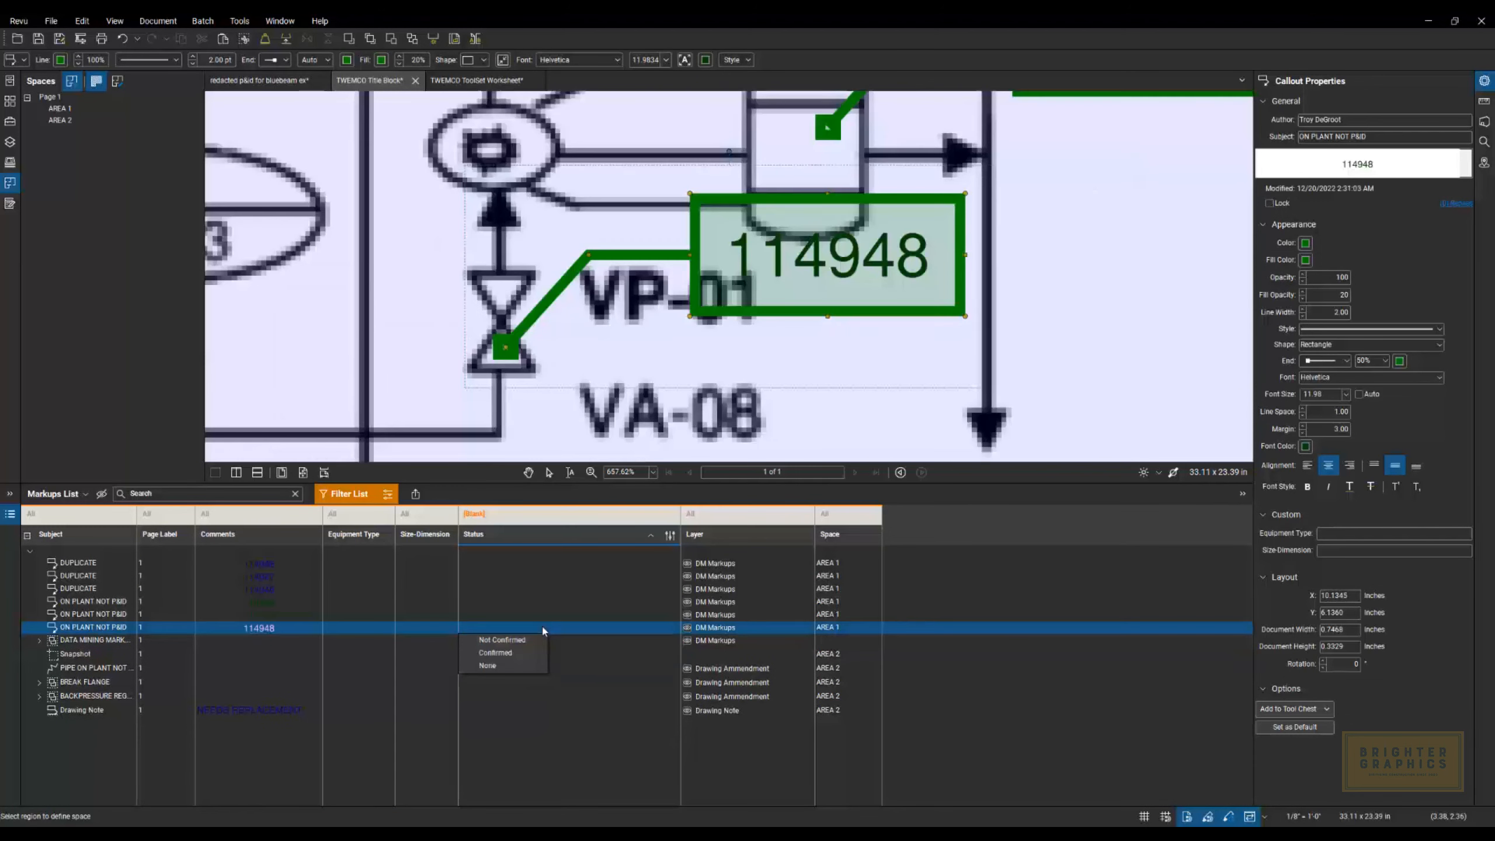
click(515, 651)
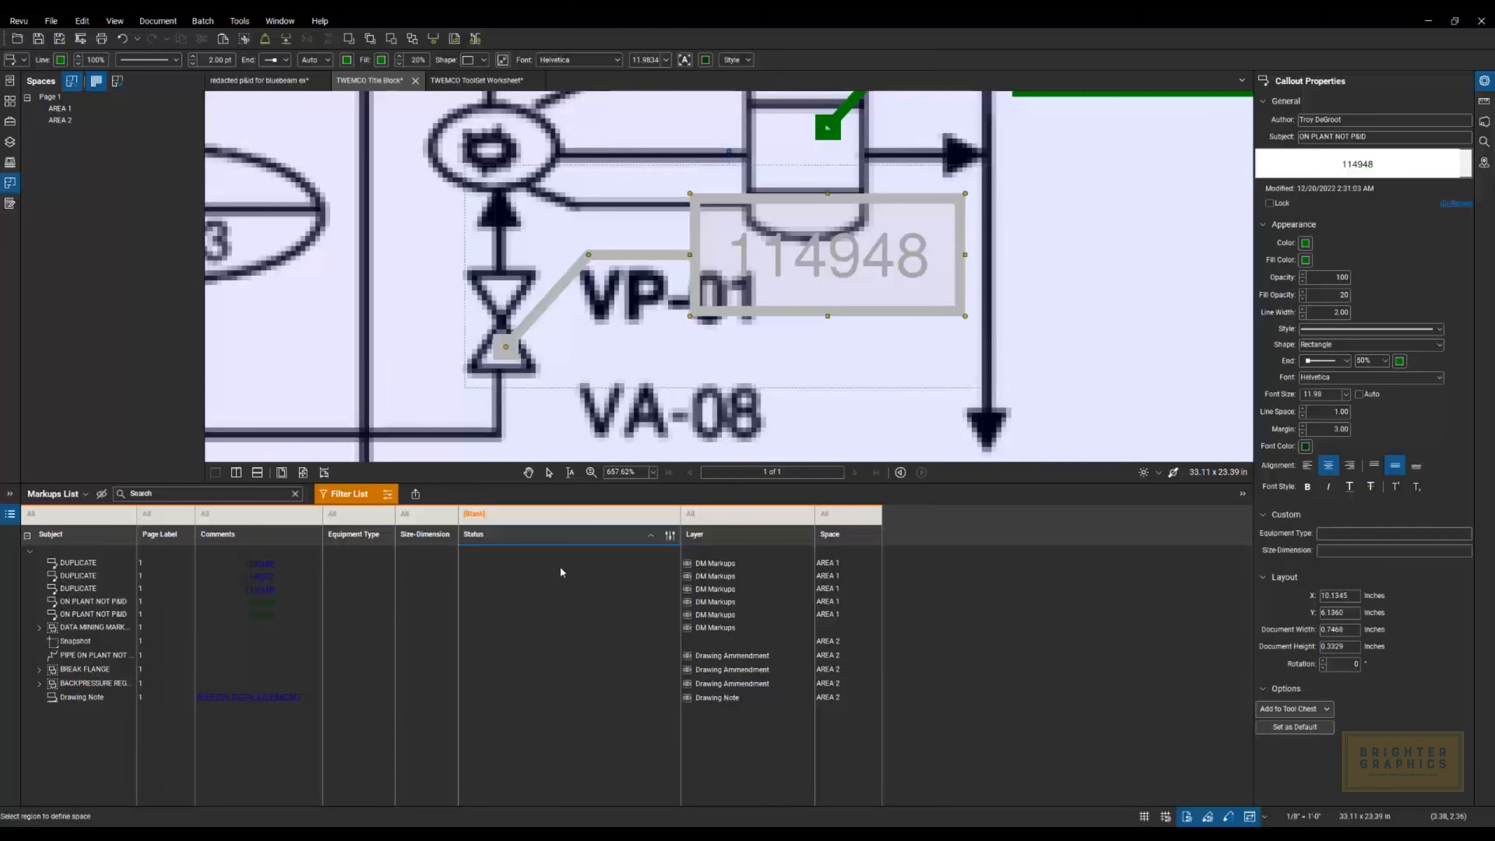
Turn off the Markups List filter and review the unset and Confirmed status groups.
click(365, 494)
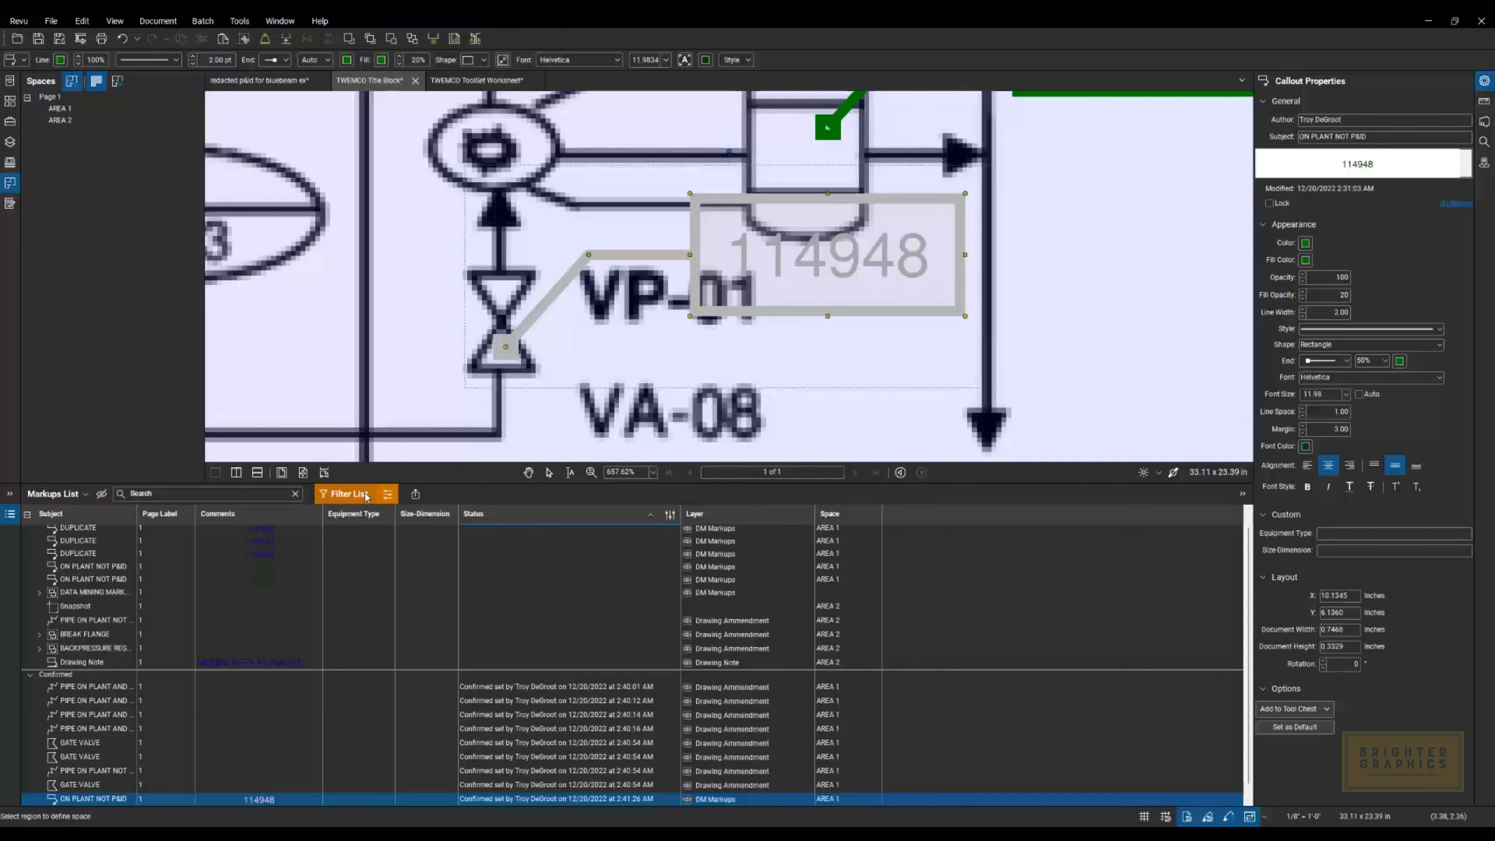
scroll(559, 764, down, 1)
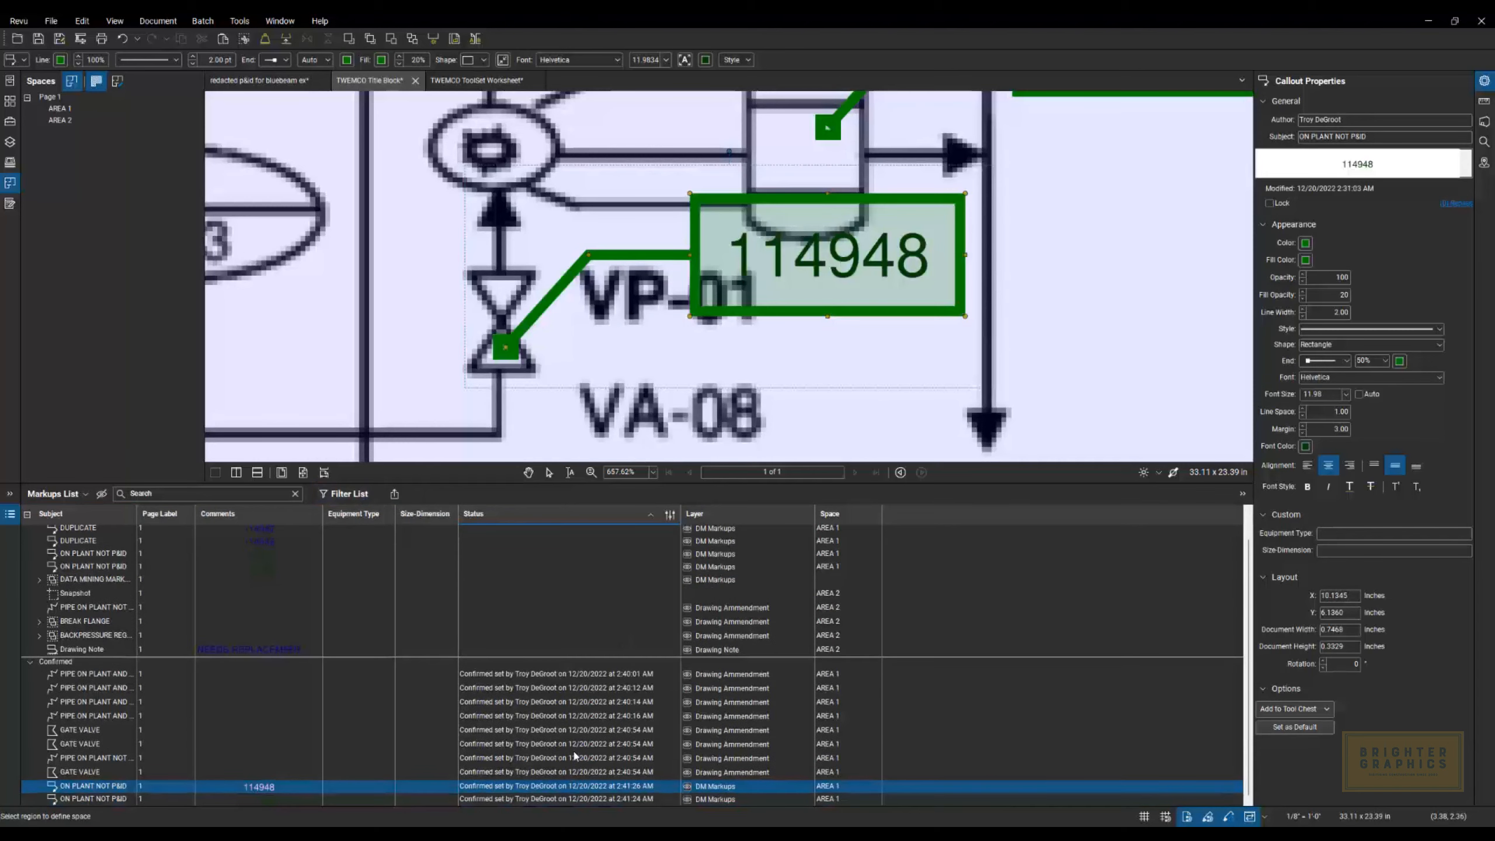
scroll(573, 751, up, 2)
scroll(563, 679, down, 2)
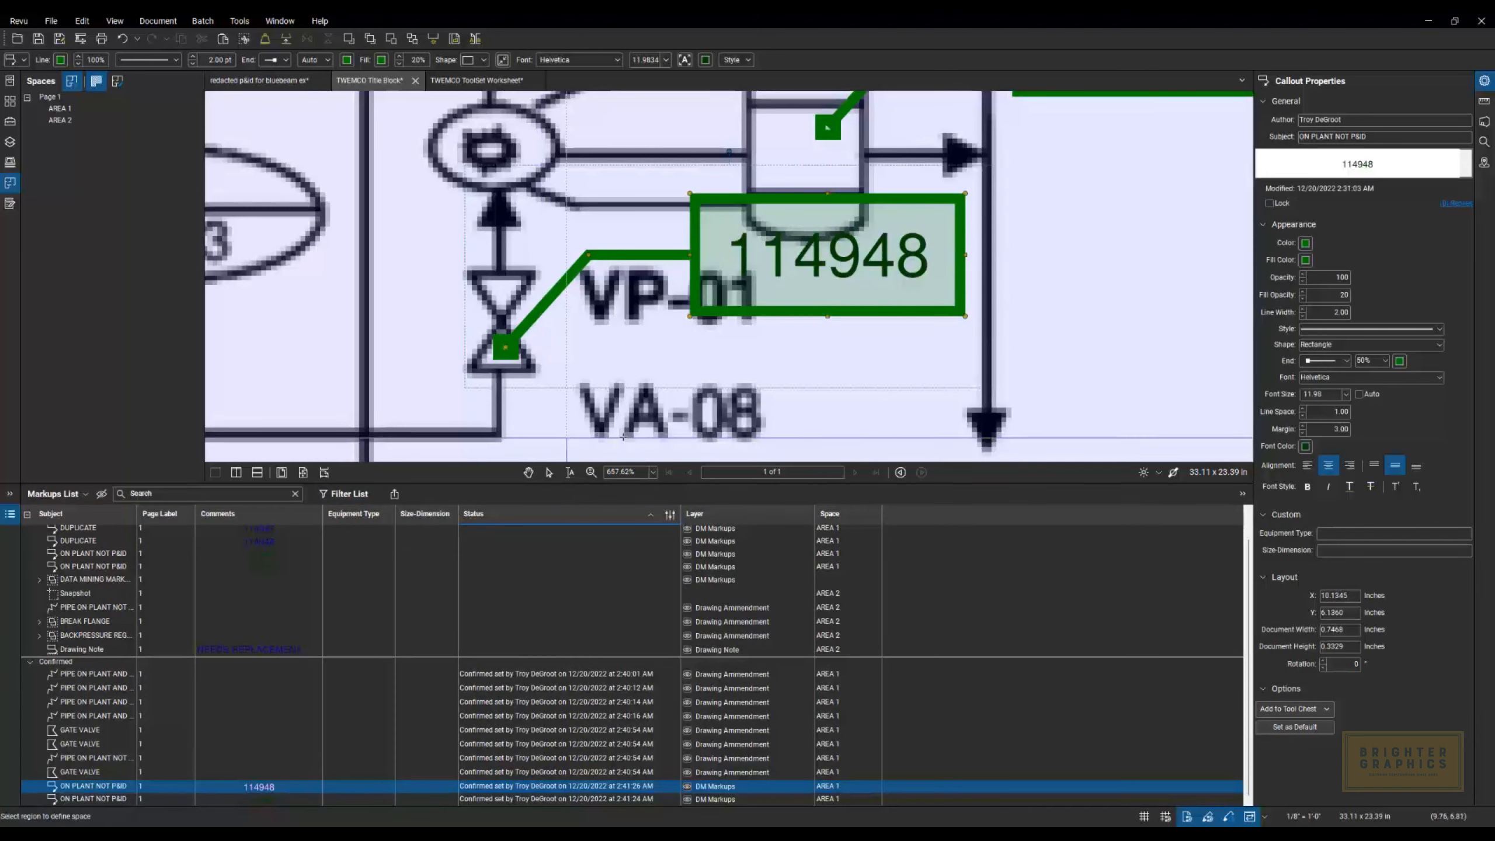
Reduce the height of the Markups List to give the drawing more room, and stop defining spaces.
scroll(832, 435, down, 3)
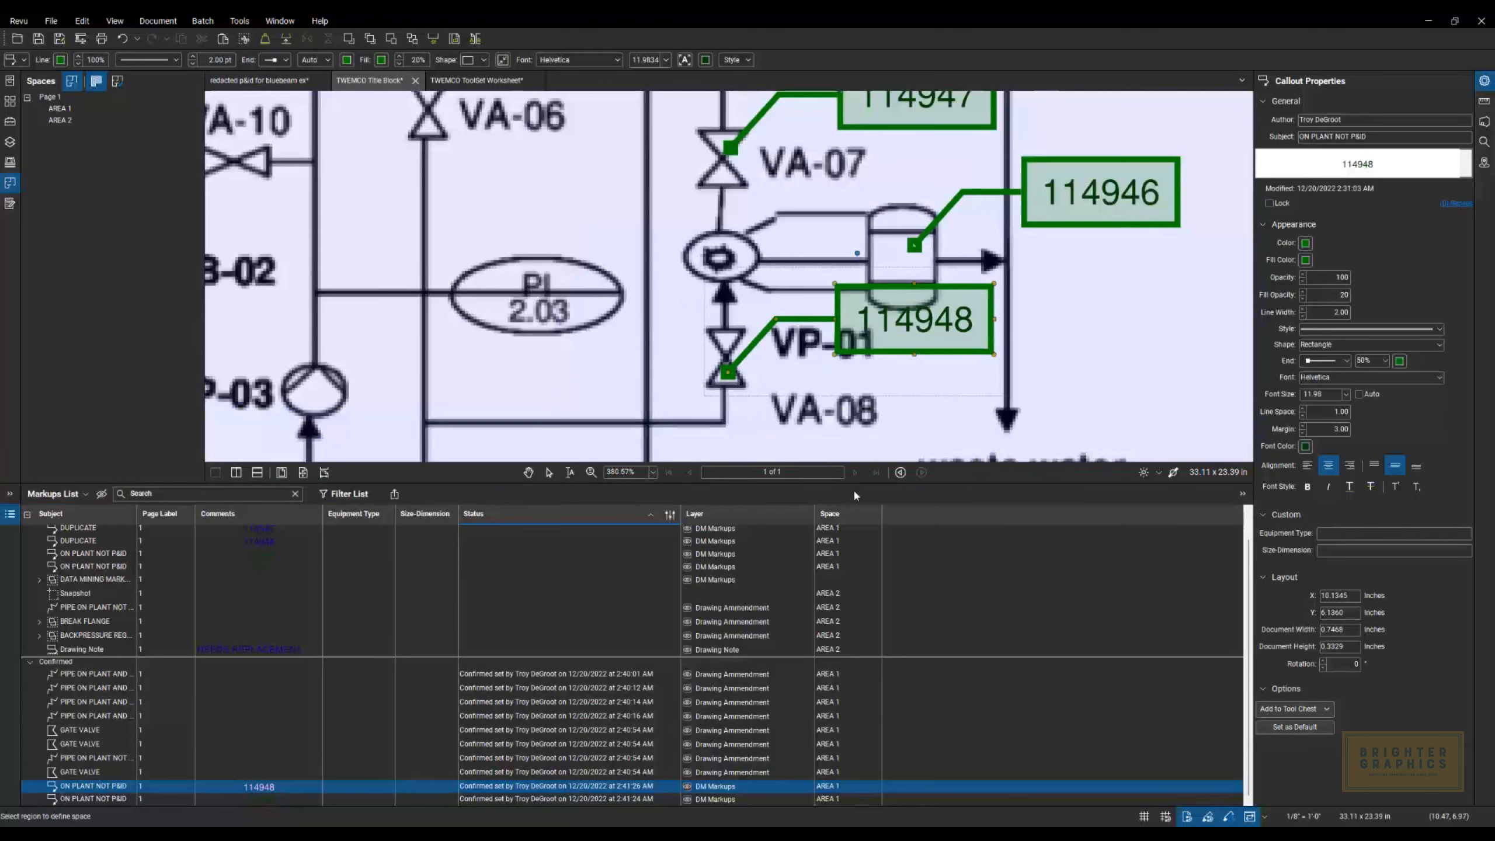
drag(855, 484, 854, 648)
scroll(839, 477, down, 5)
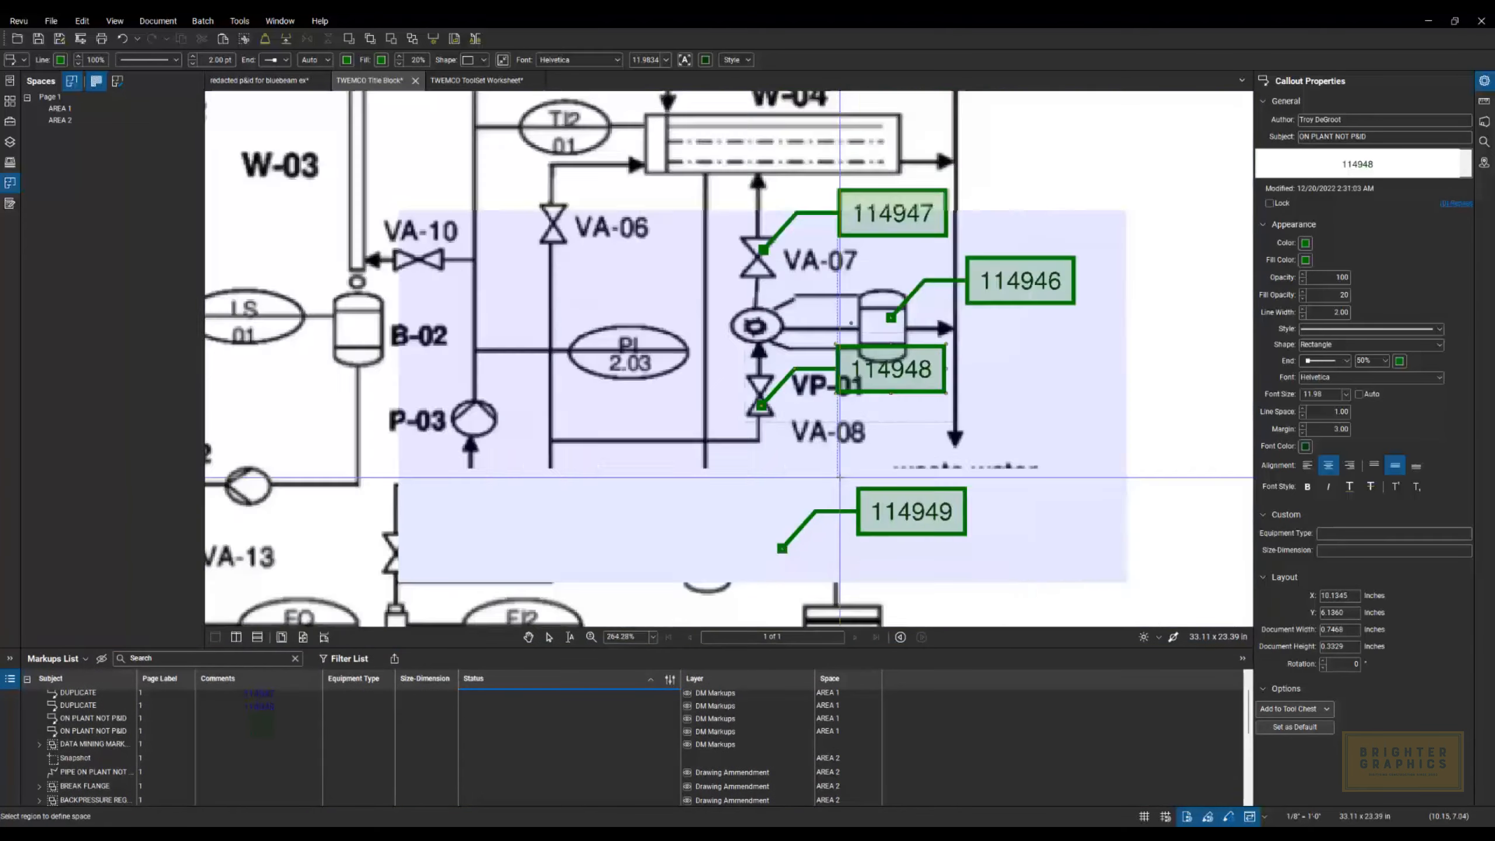
scroll(839, 477, down, 2)
key(Escape)
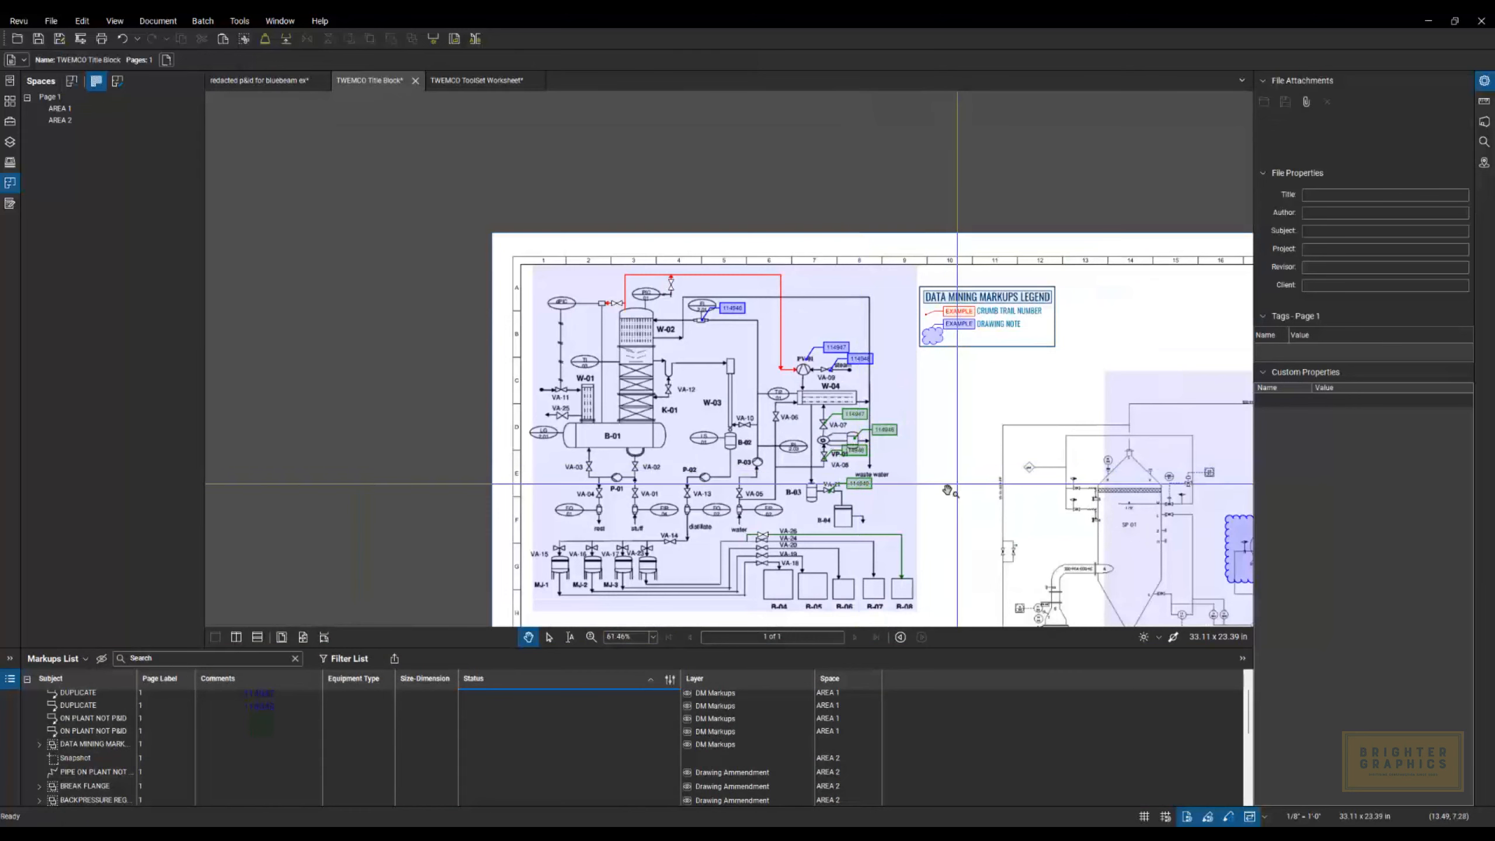
drag(472, 646, 470, 620)
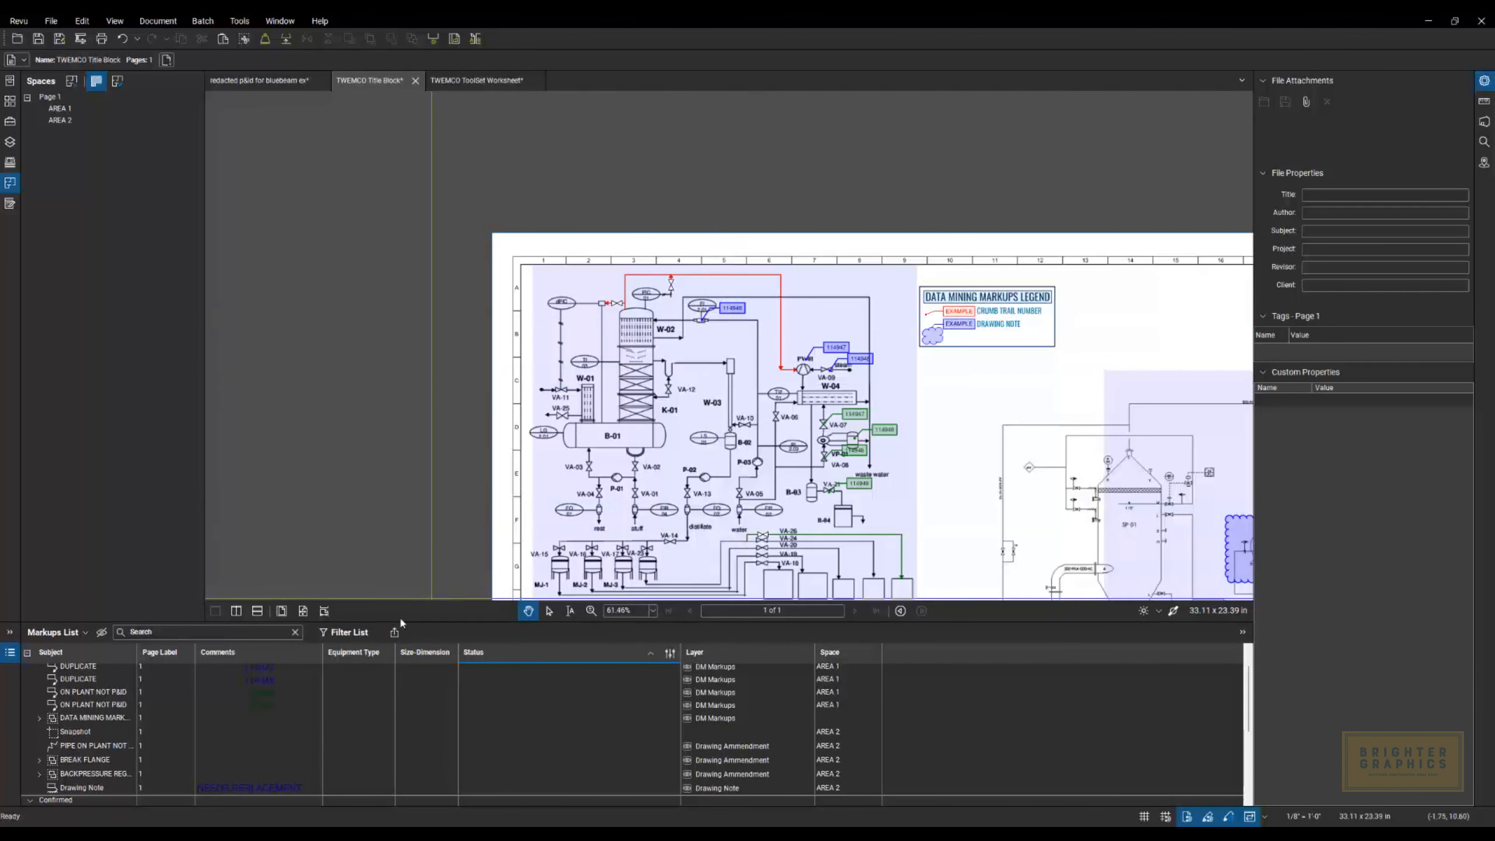
Start a PDF summary of the Markups List and review the columns it includes.
click(394, 636)
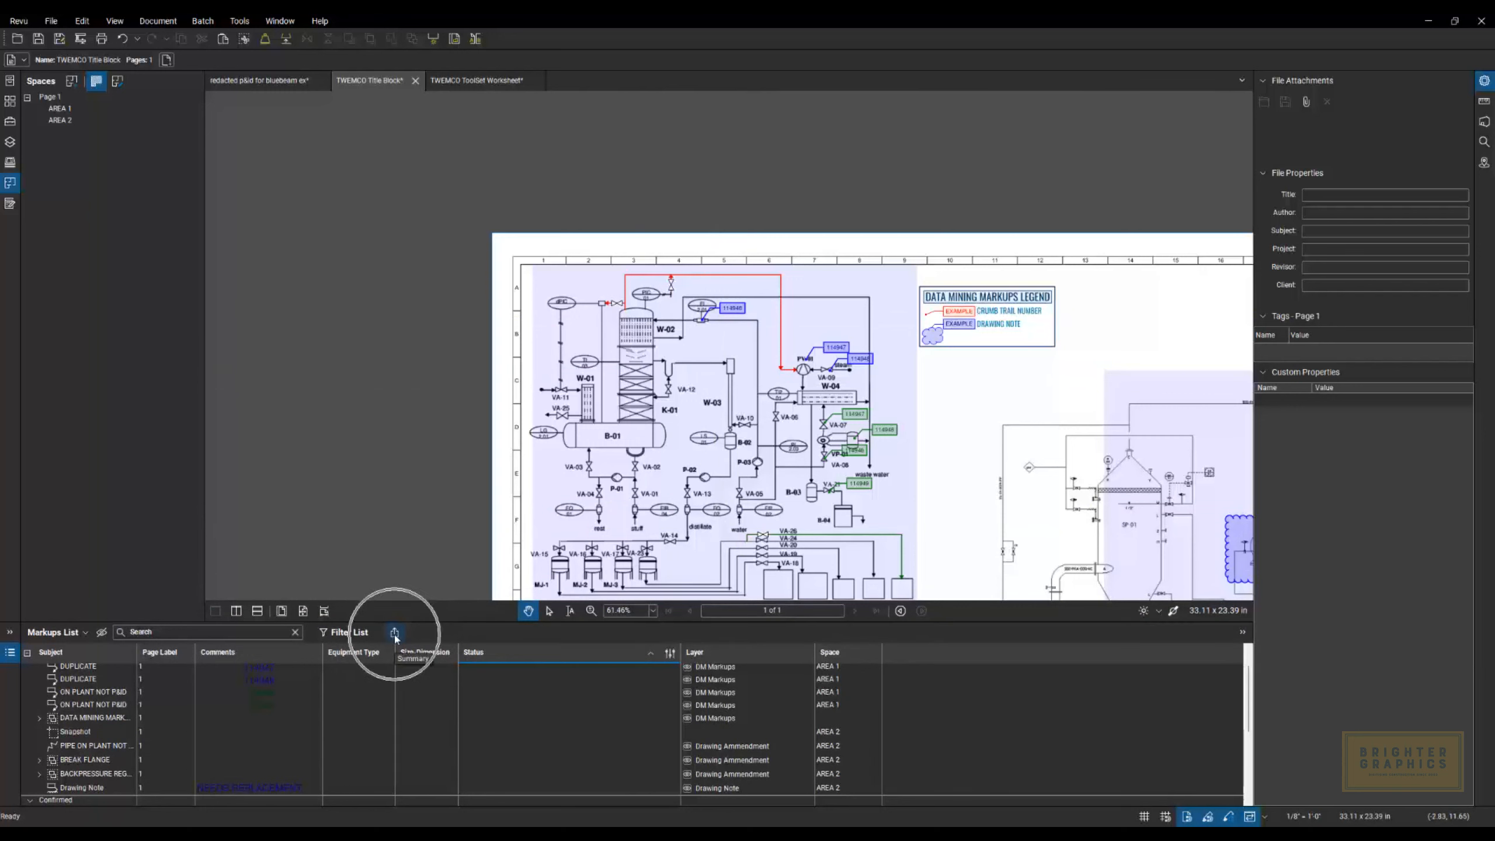
click(394, 634)
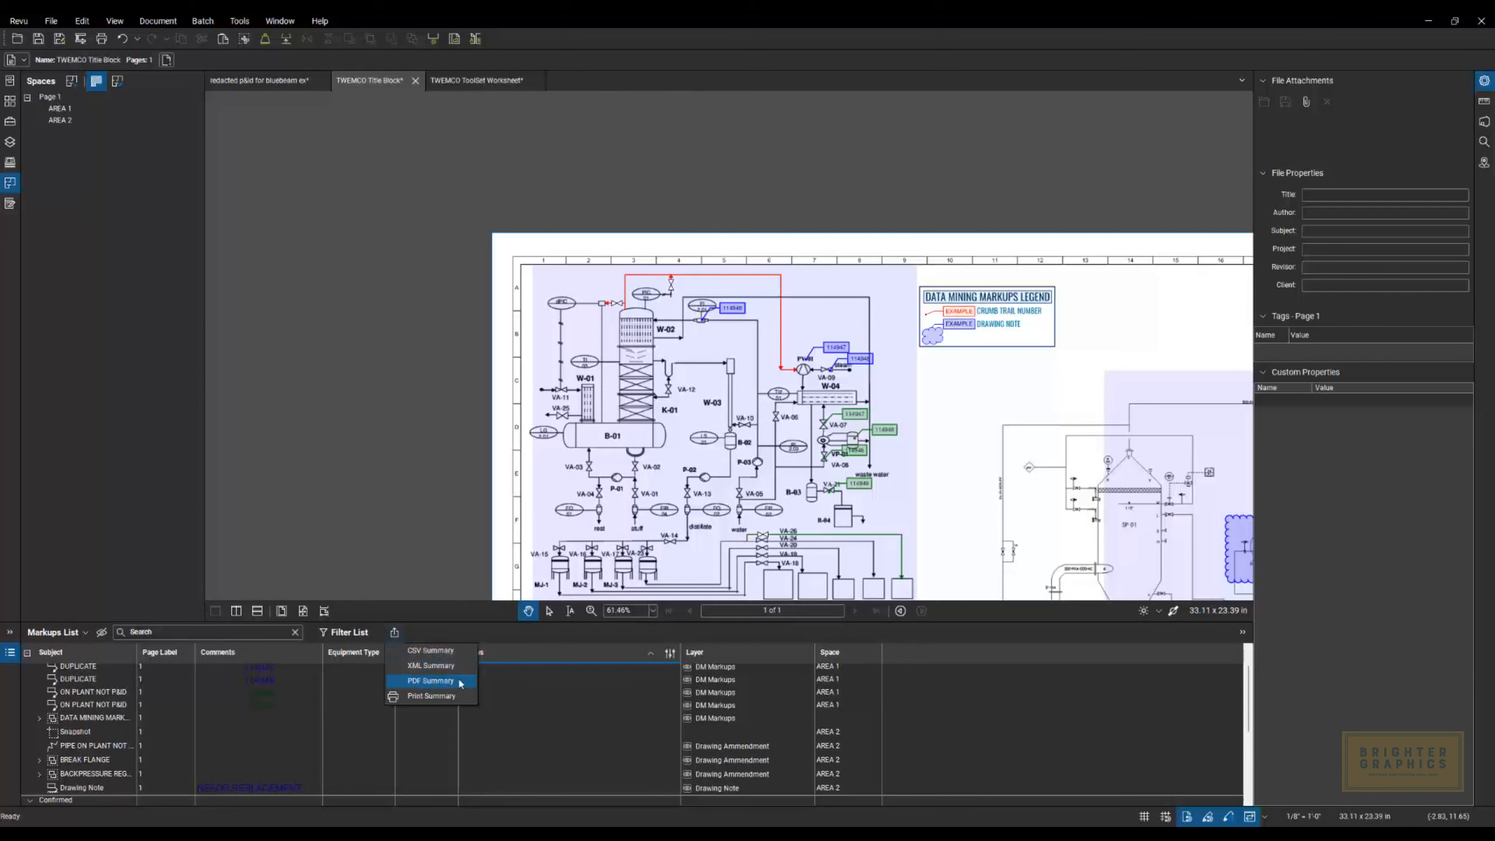
click(437, 684)
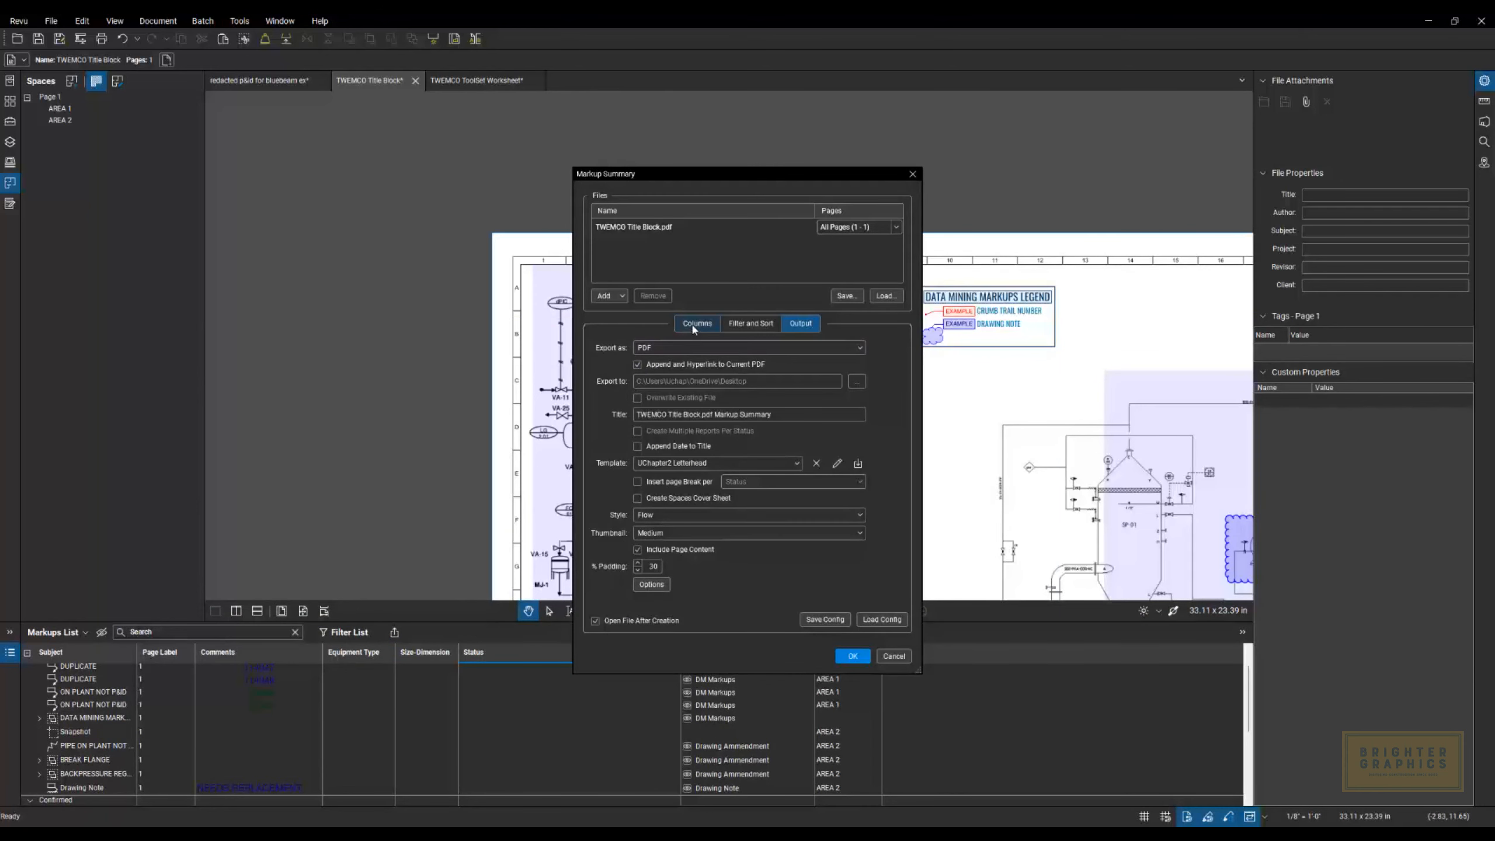
click(695, 328)
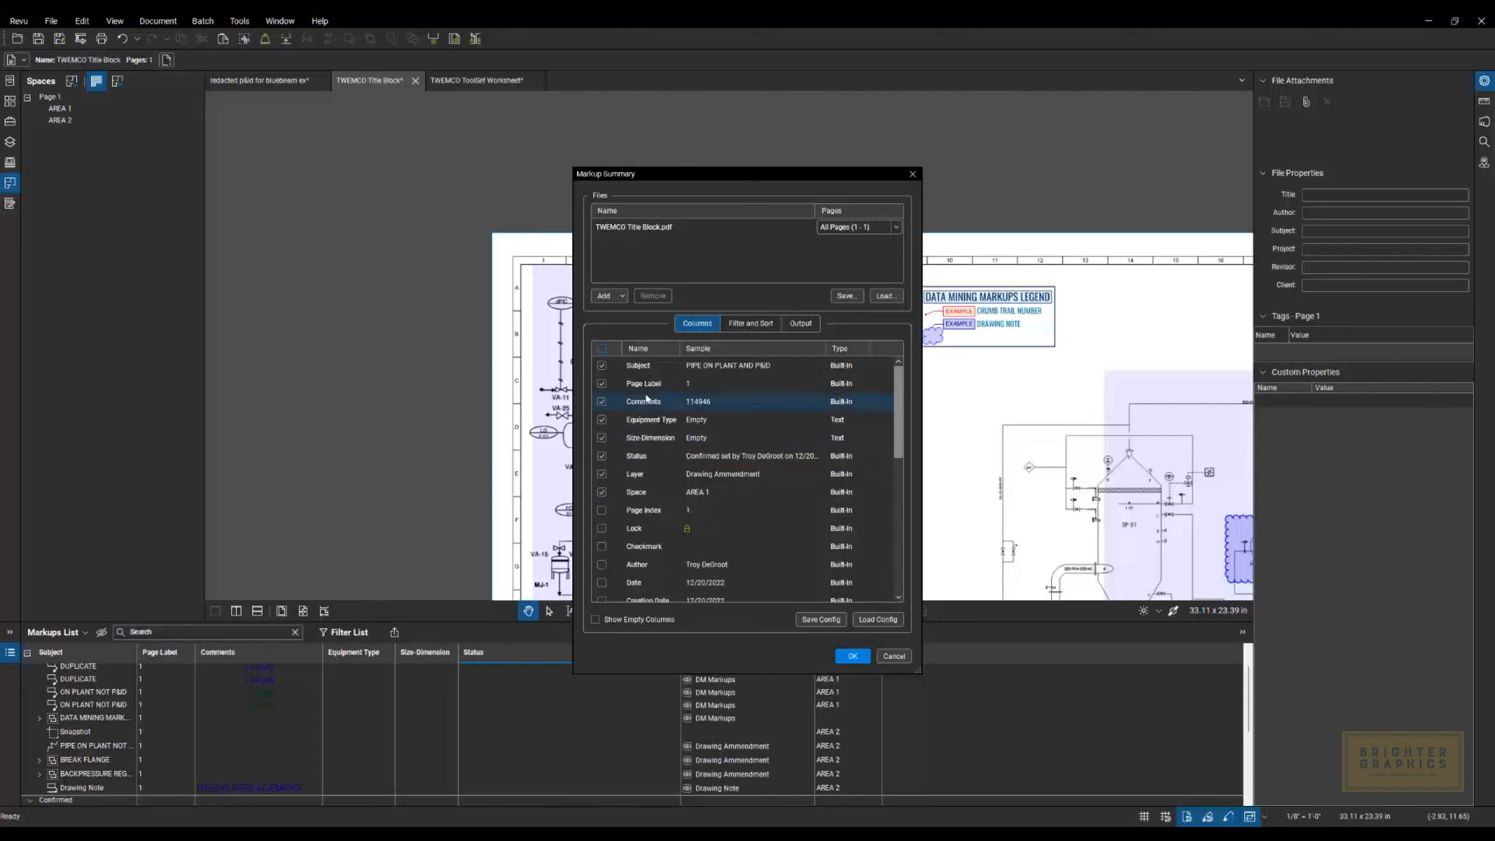
Filter the markup summary by Space to include only AREA 1, excluding blank spaces and AREA 2.
click(747, 323)
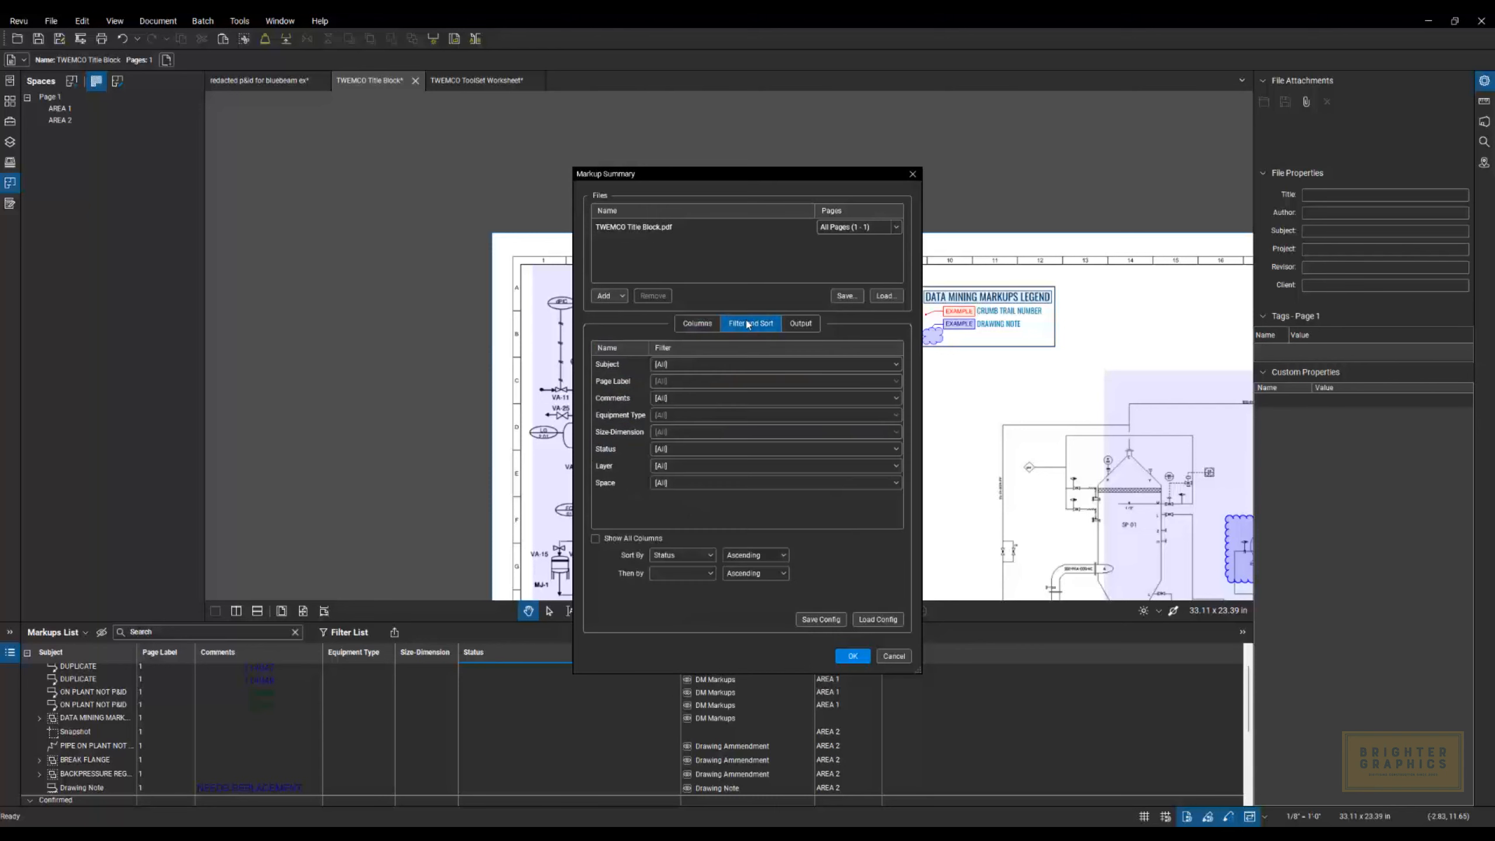
click(682, 364)
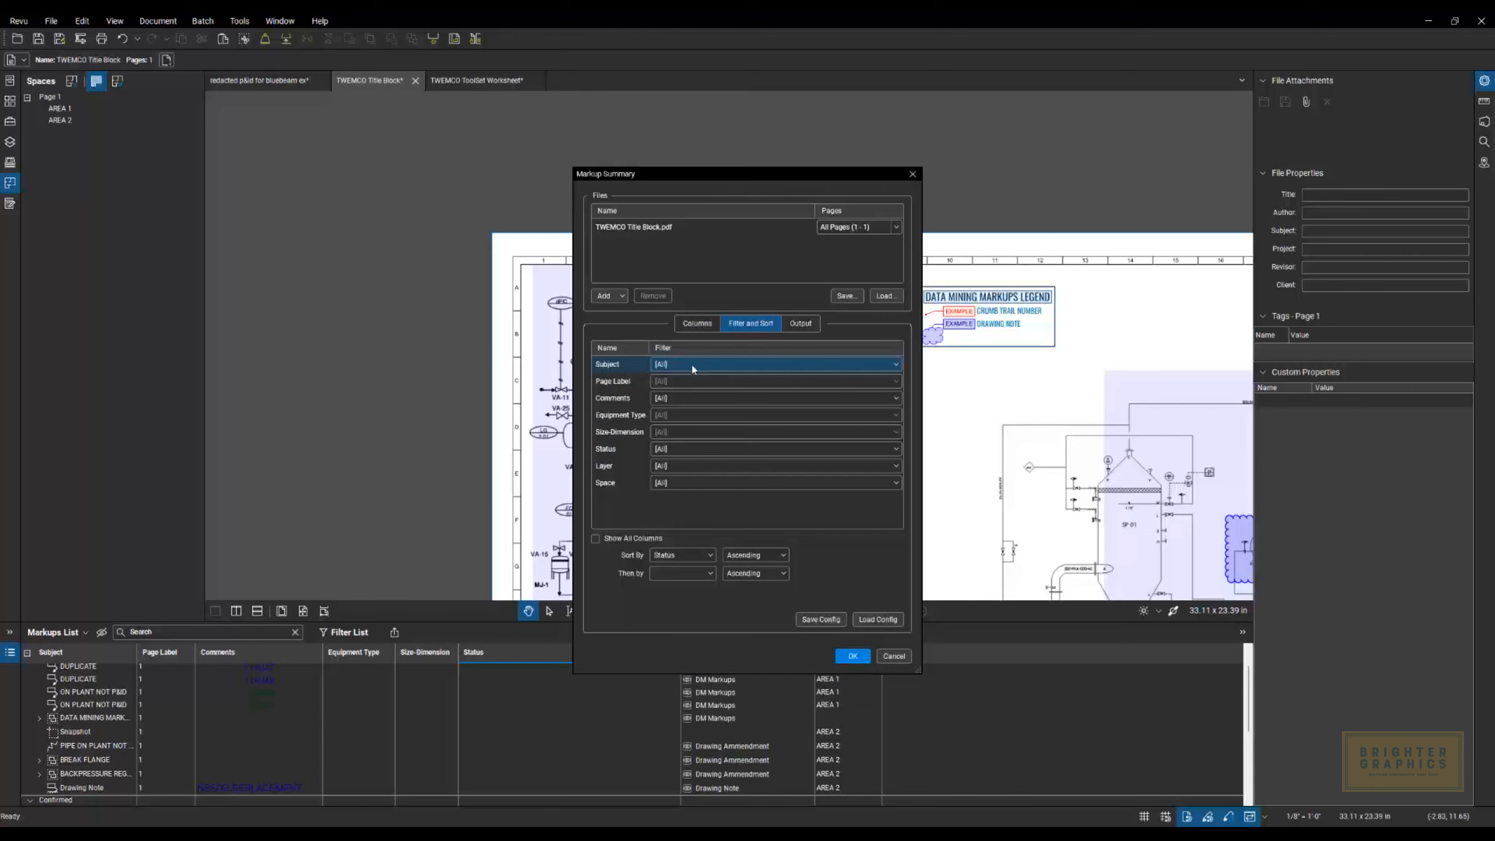
click(682, 366)
click(682, 369)
click(624, 372)
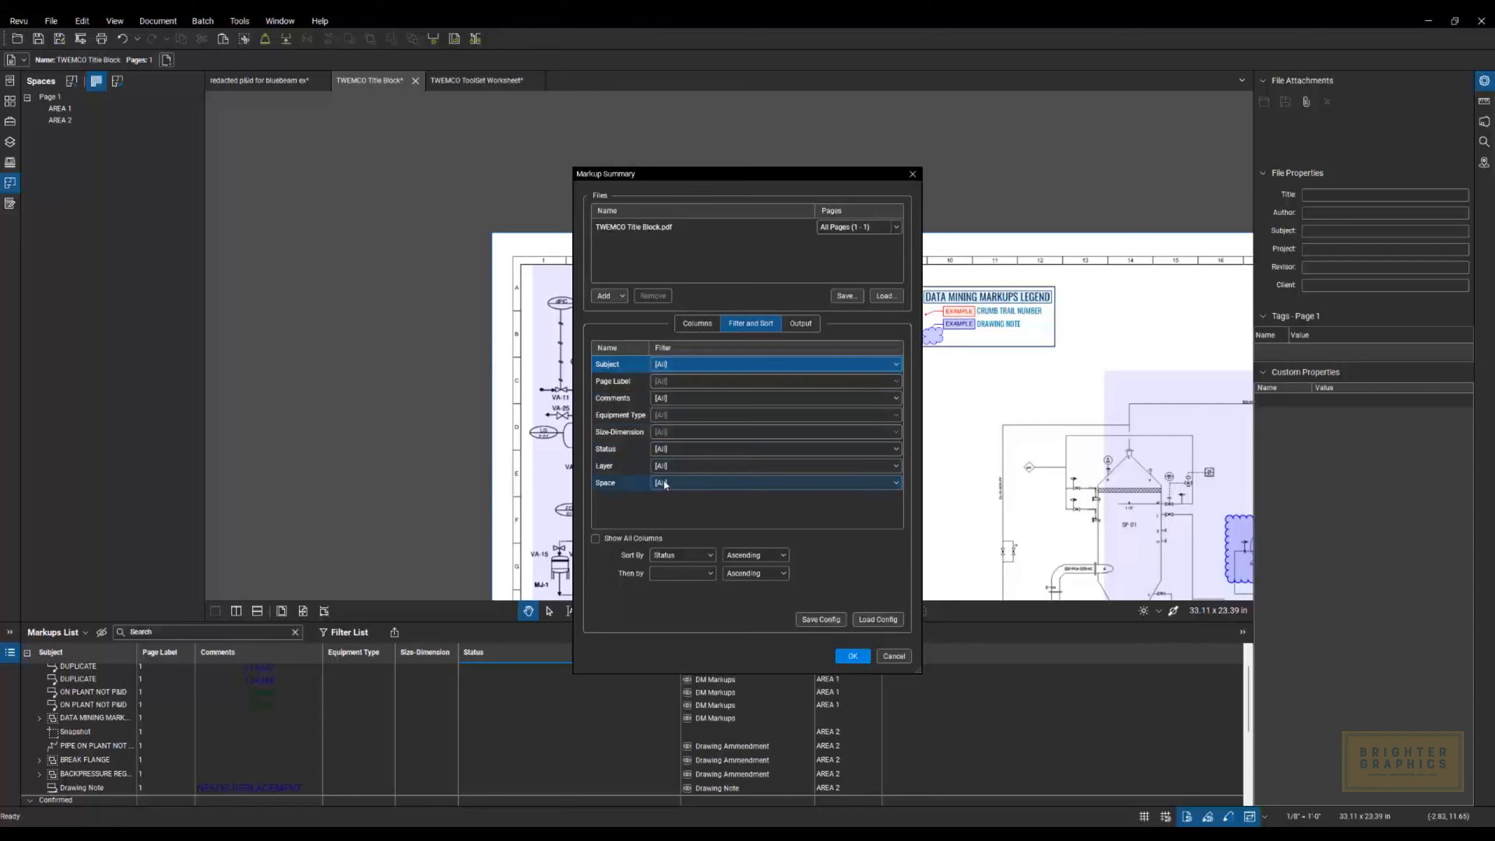
click(895, 484)
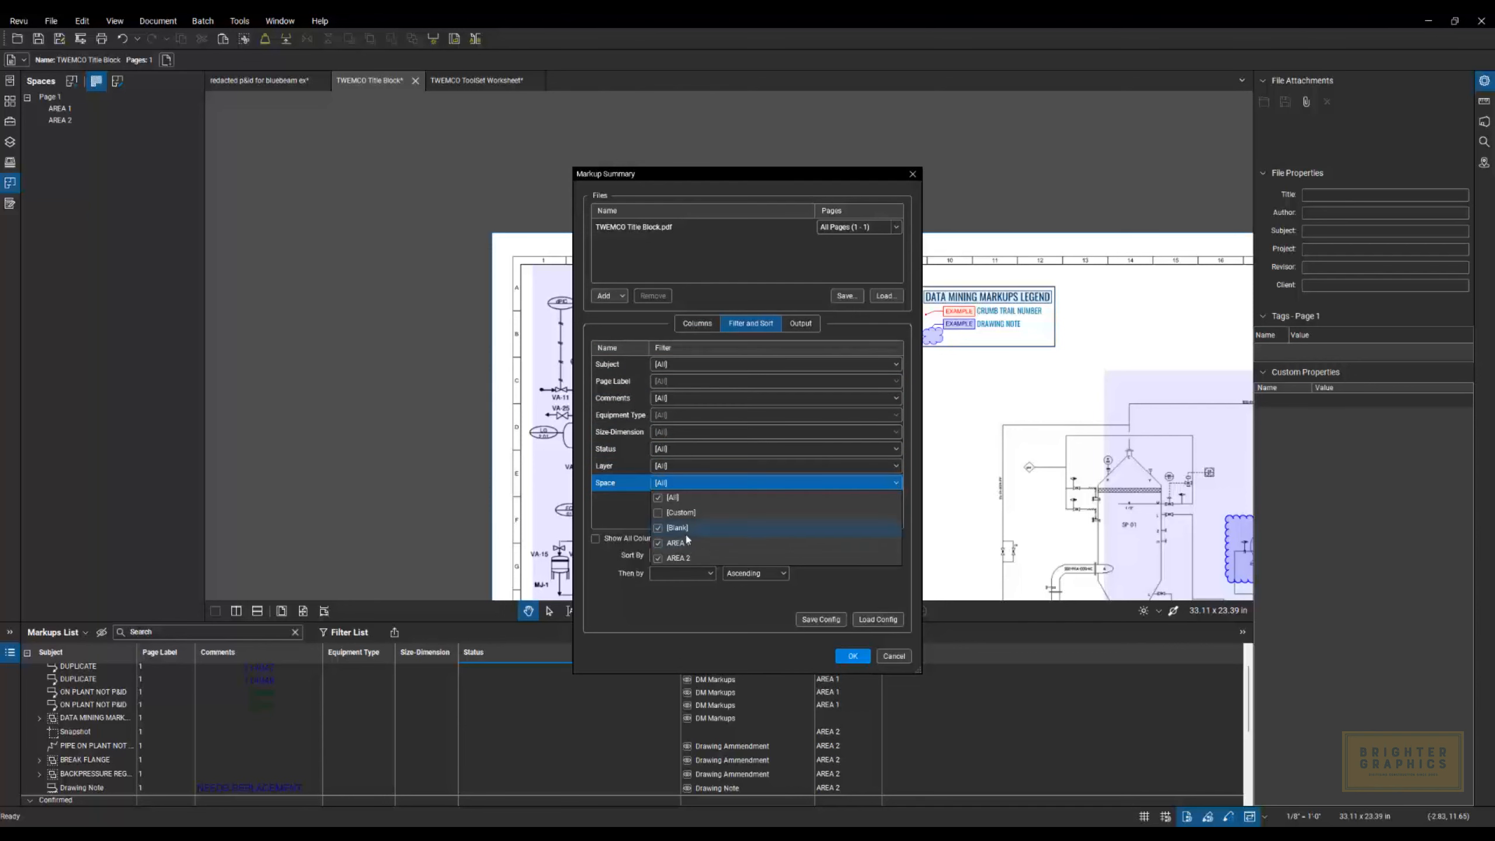
click(659, 527)
click(658, 558)
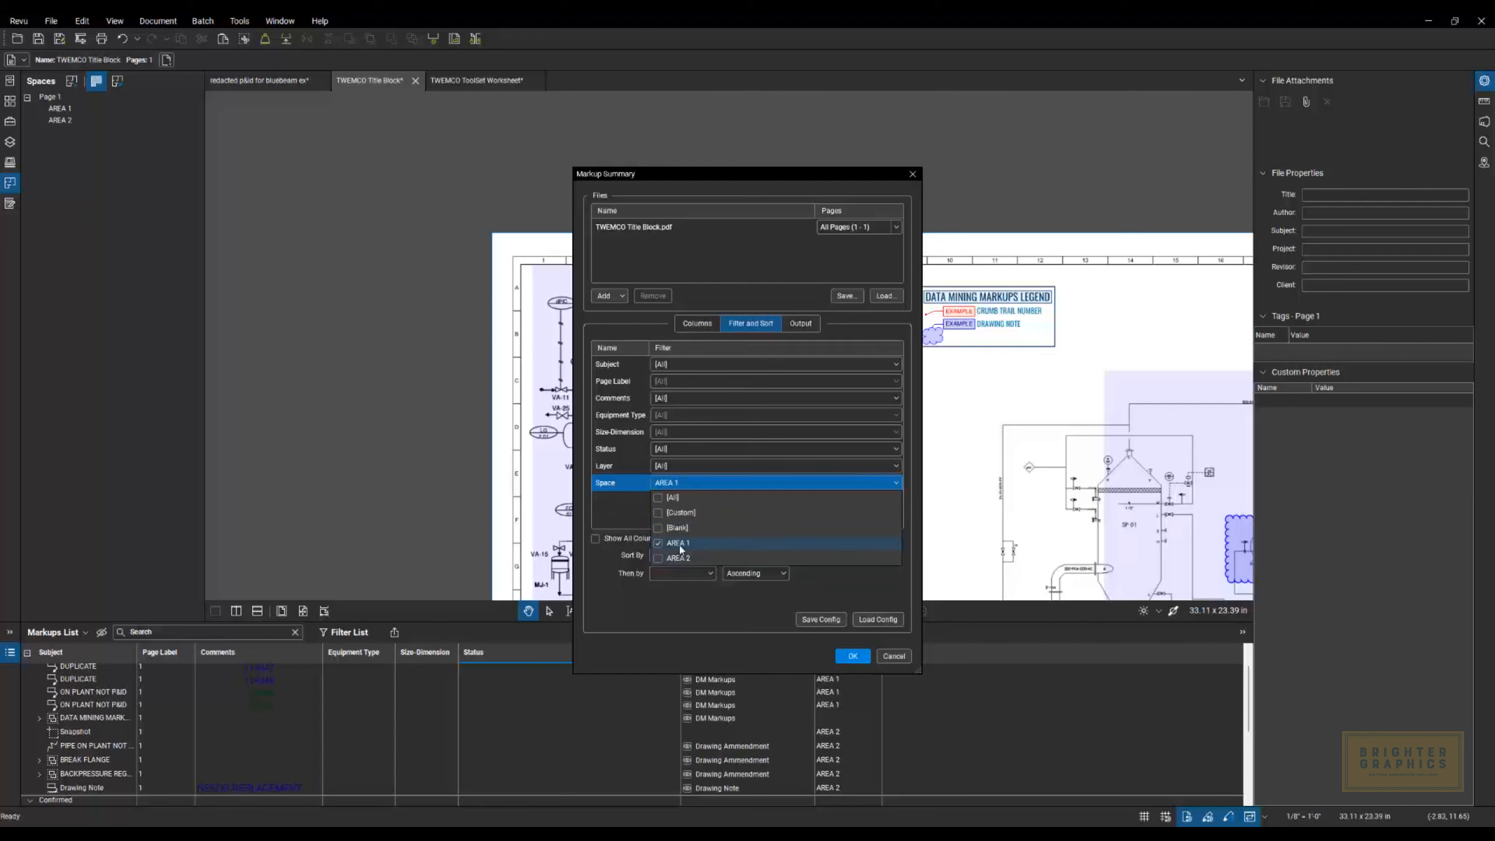
click(624, 510)
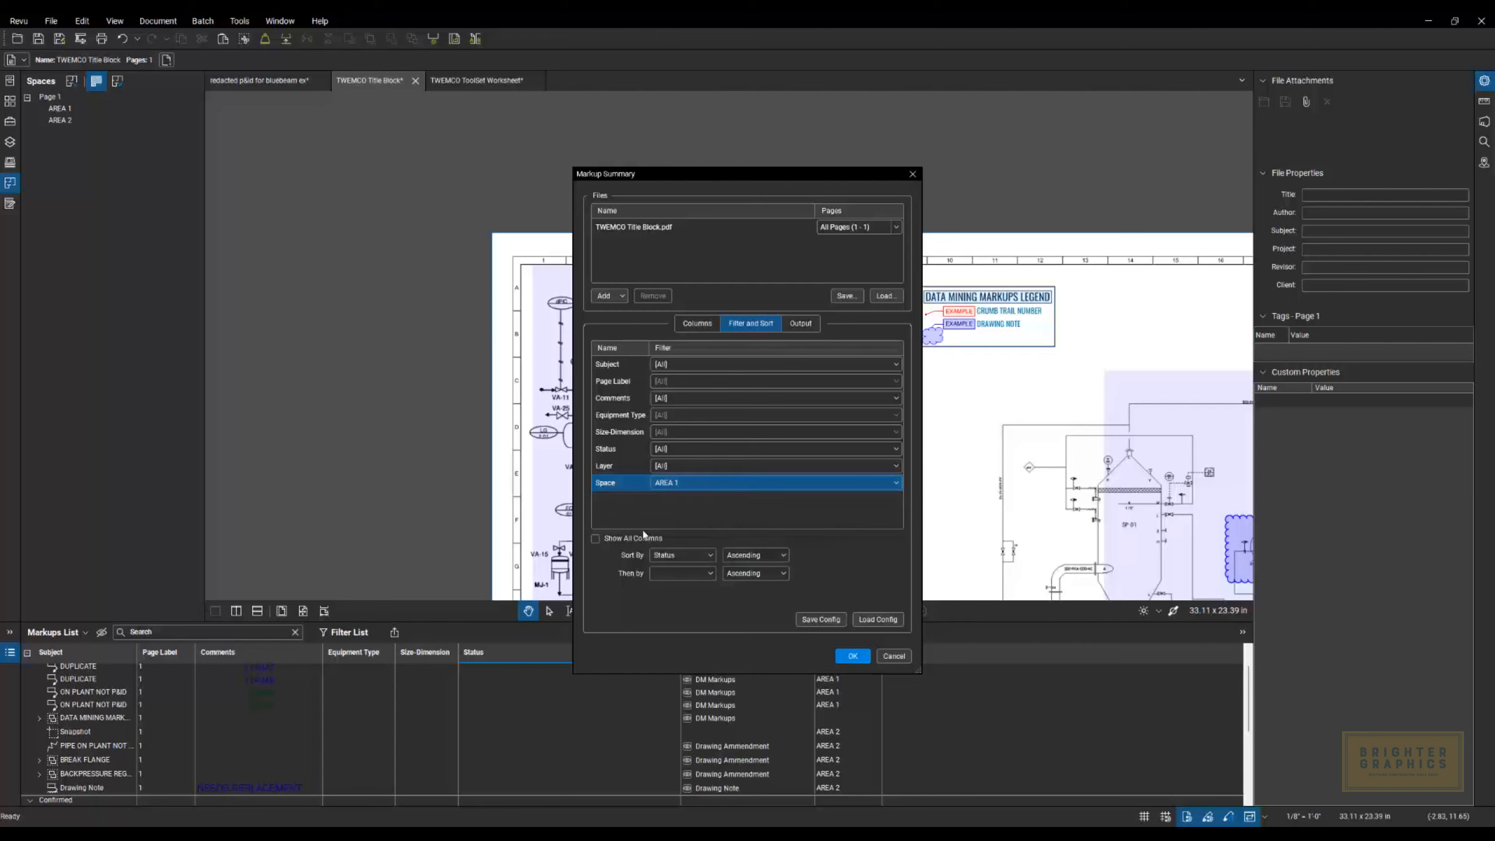
Keep the summary sorted by Status ascending and generate it as pages appended and hyperlinked to the current PDF.
click(710, 556)
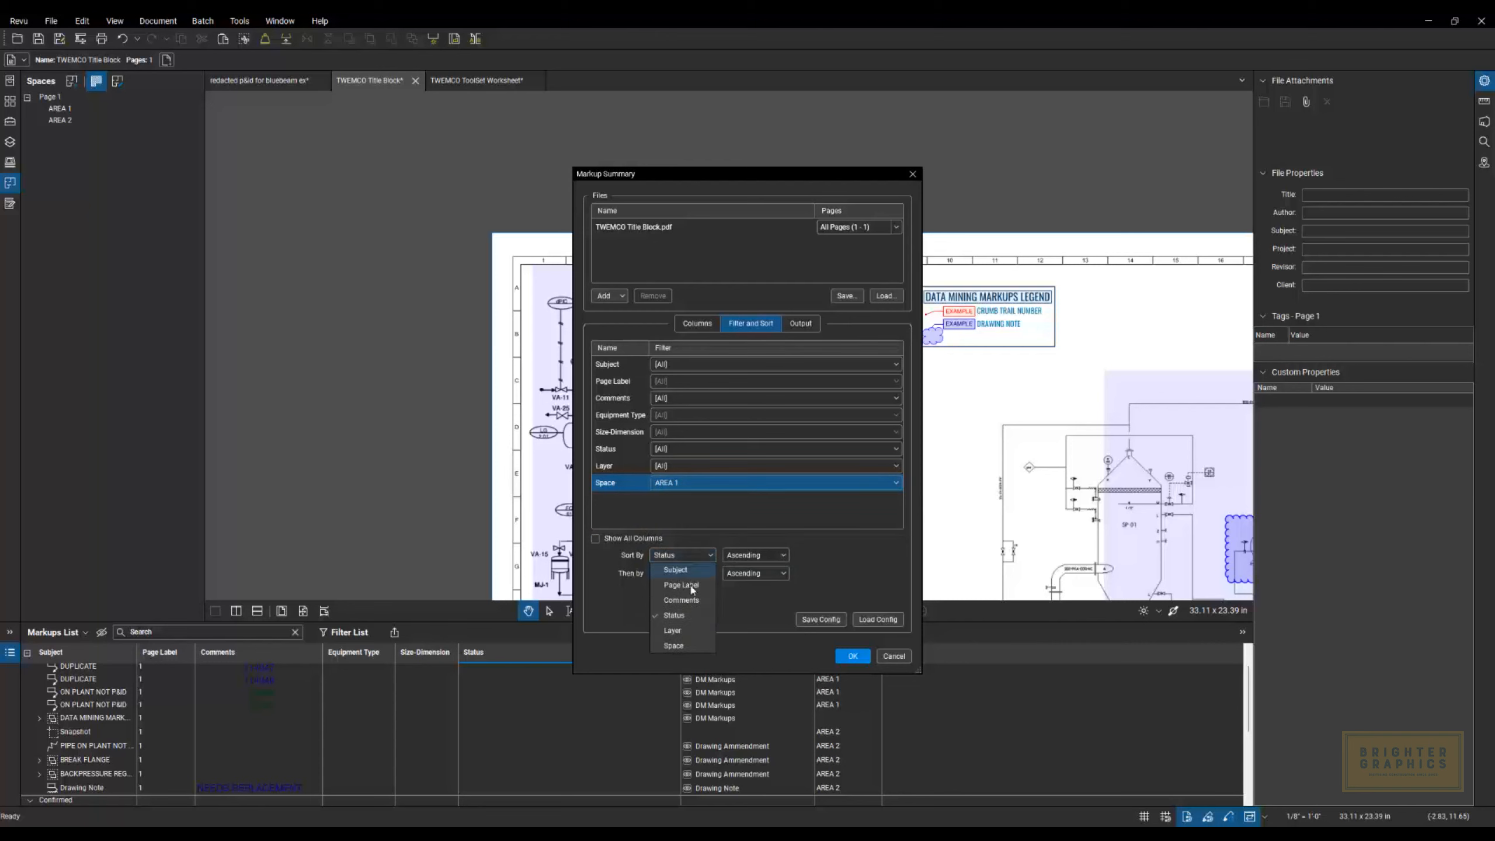
click(634, 615)
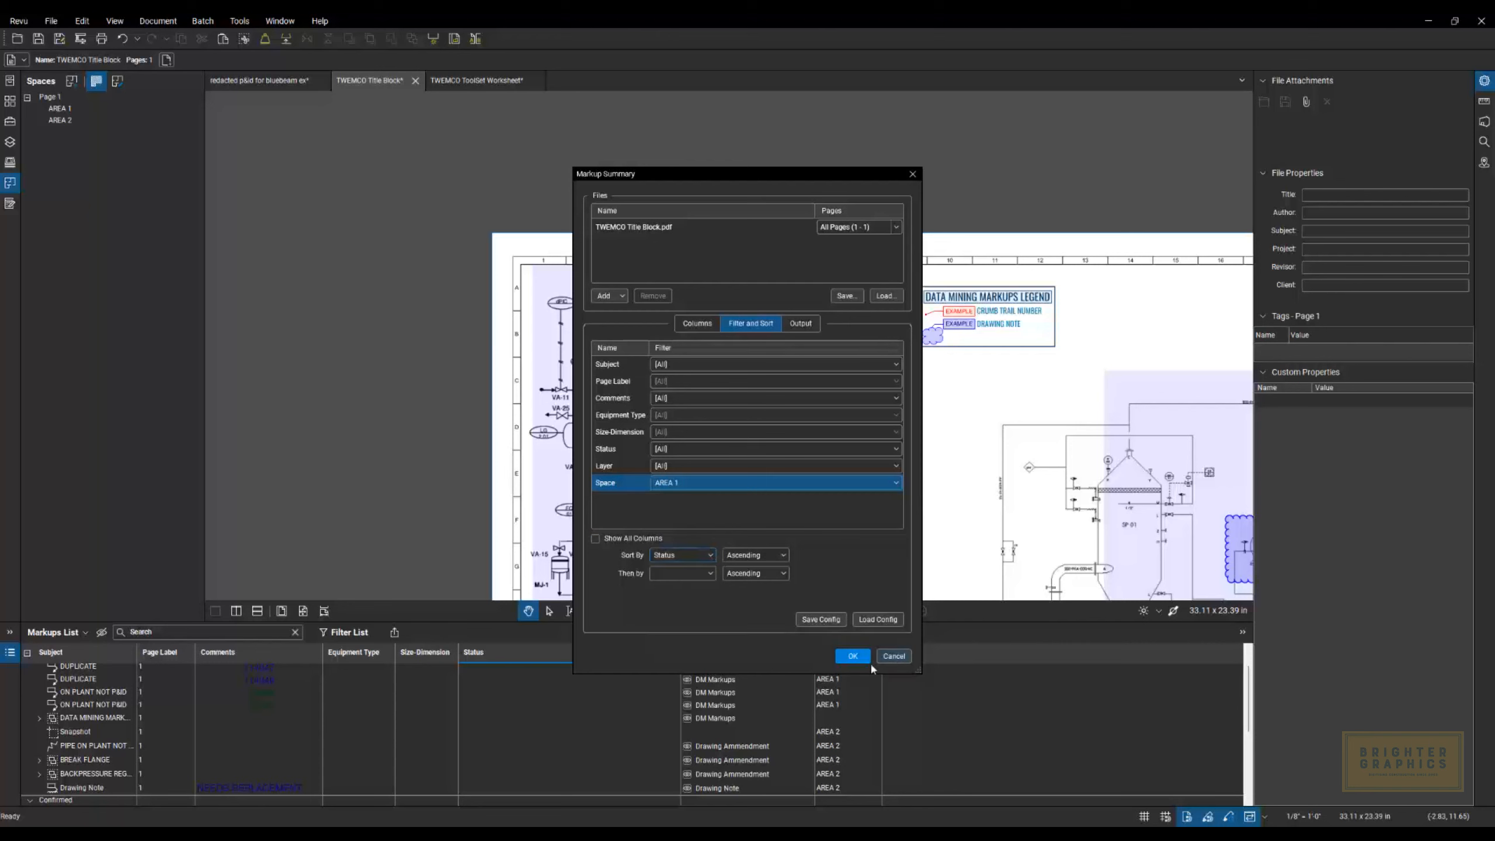
click(785, 329)
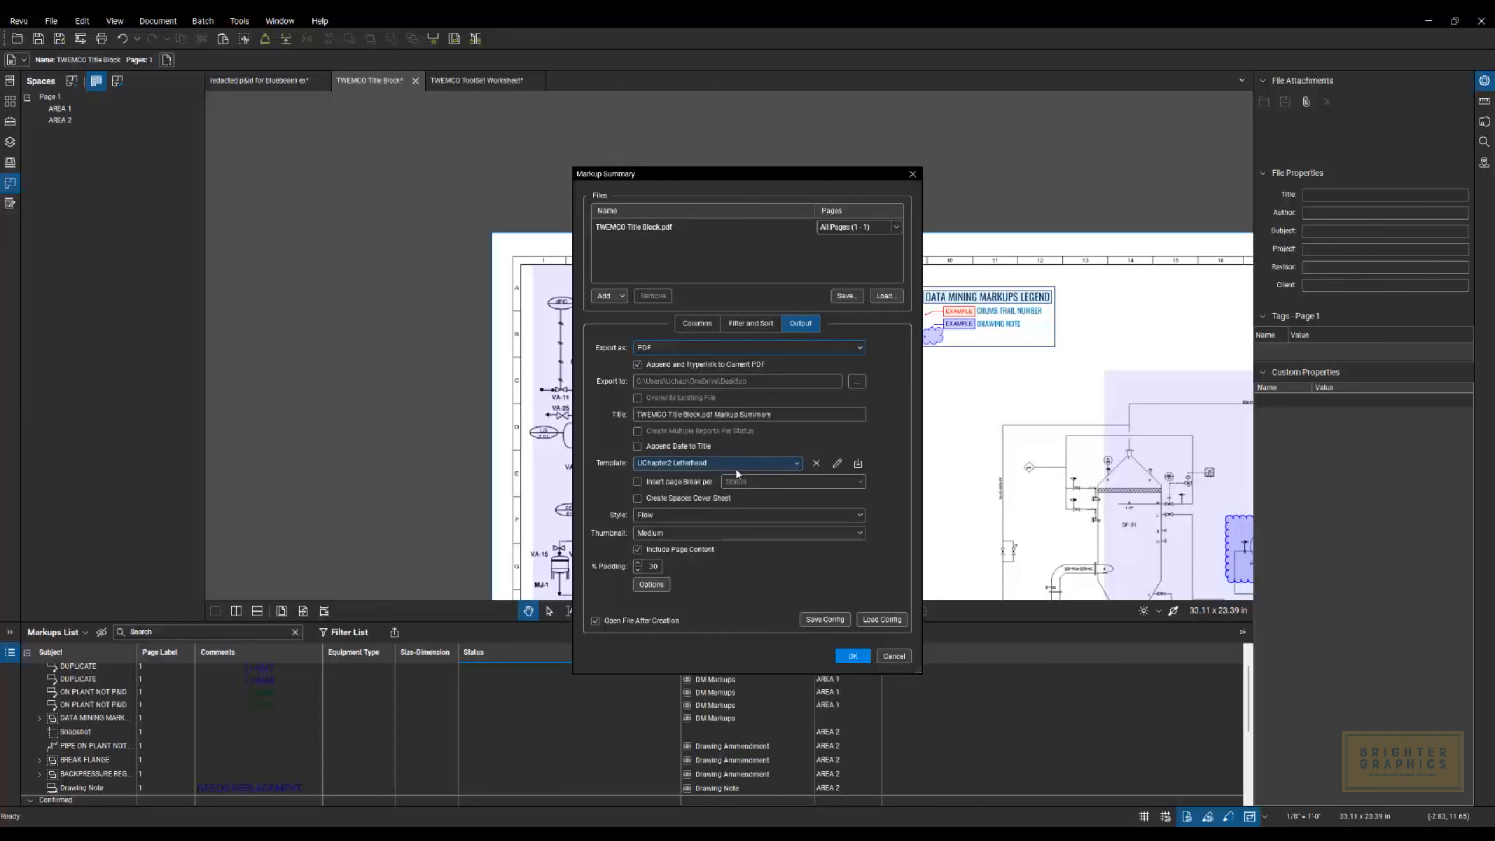
click(852, 656)
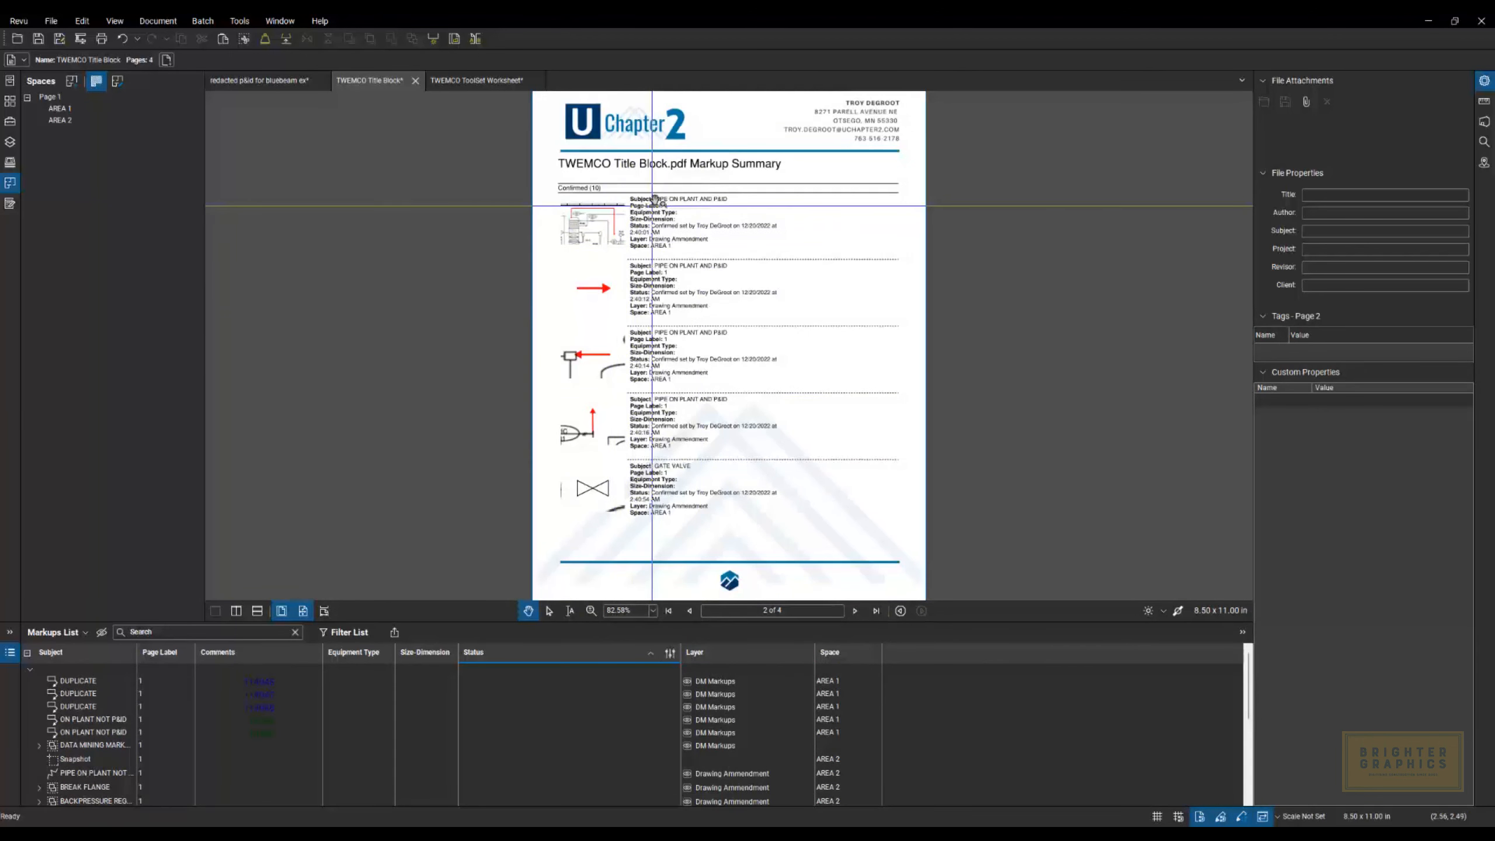
Inspect the Confirmed entries on summary page 2 and follow the upward-arrow pipe thumbnail's link to its markup on the drawing.
scroll(658, 193, up, 4)
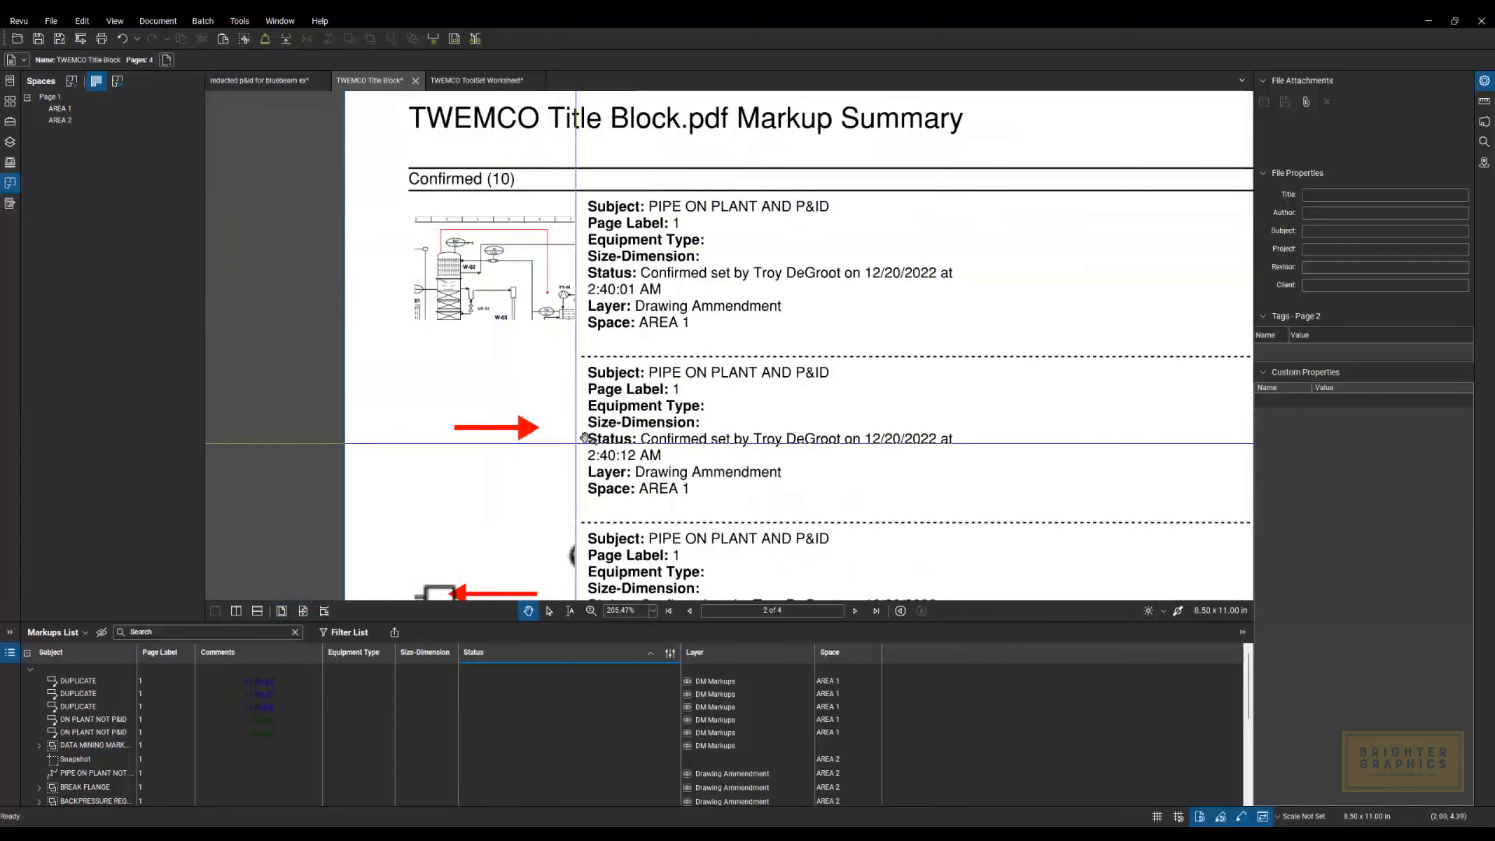
scroll(615, 426, down, 3)
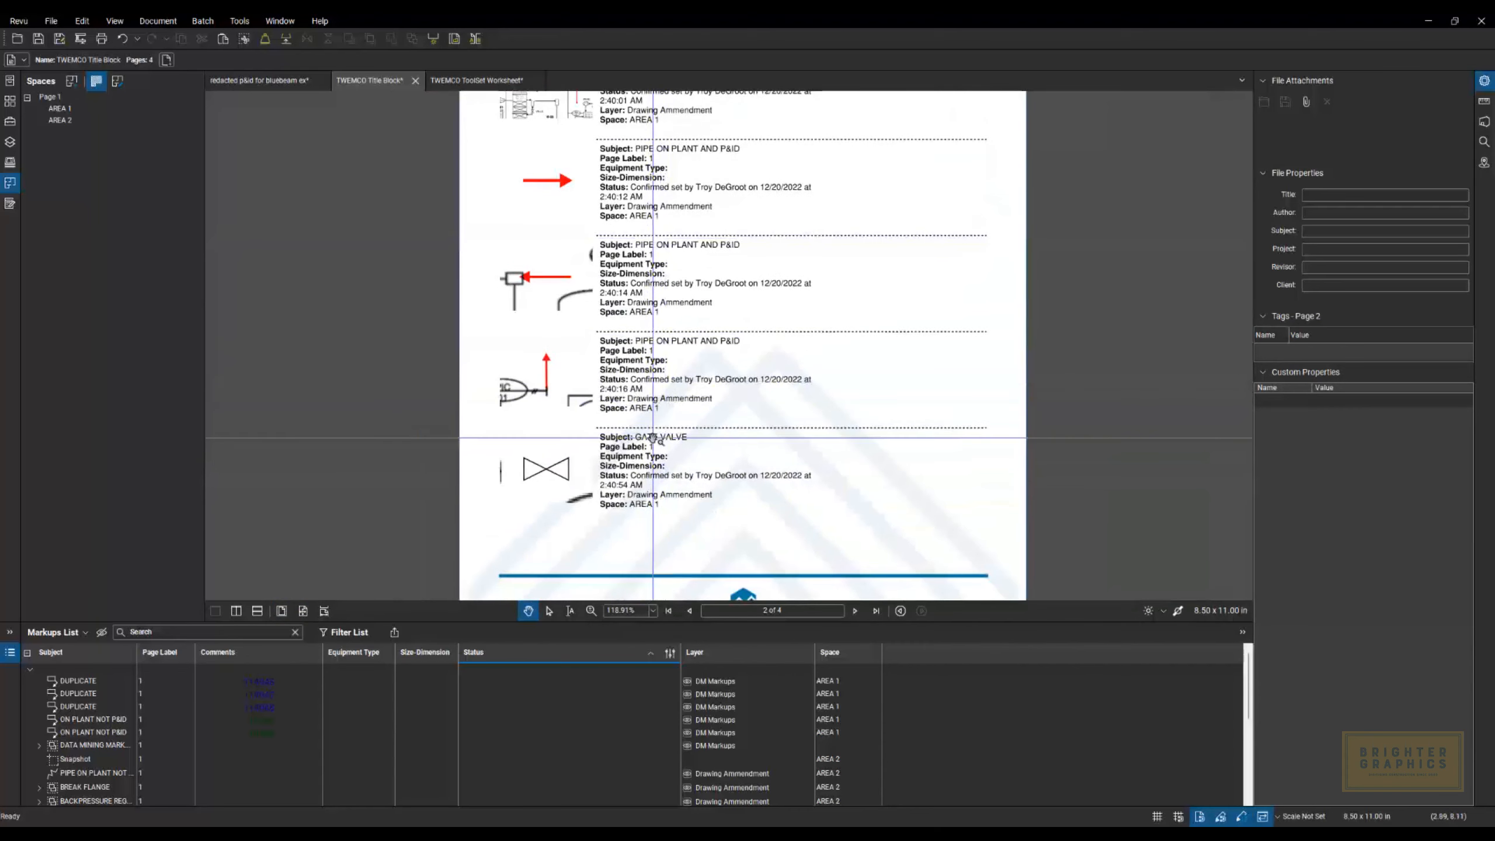
scroll(652, 440, up, 1)
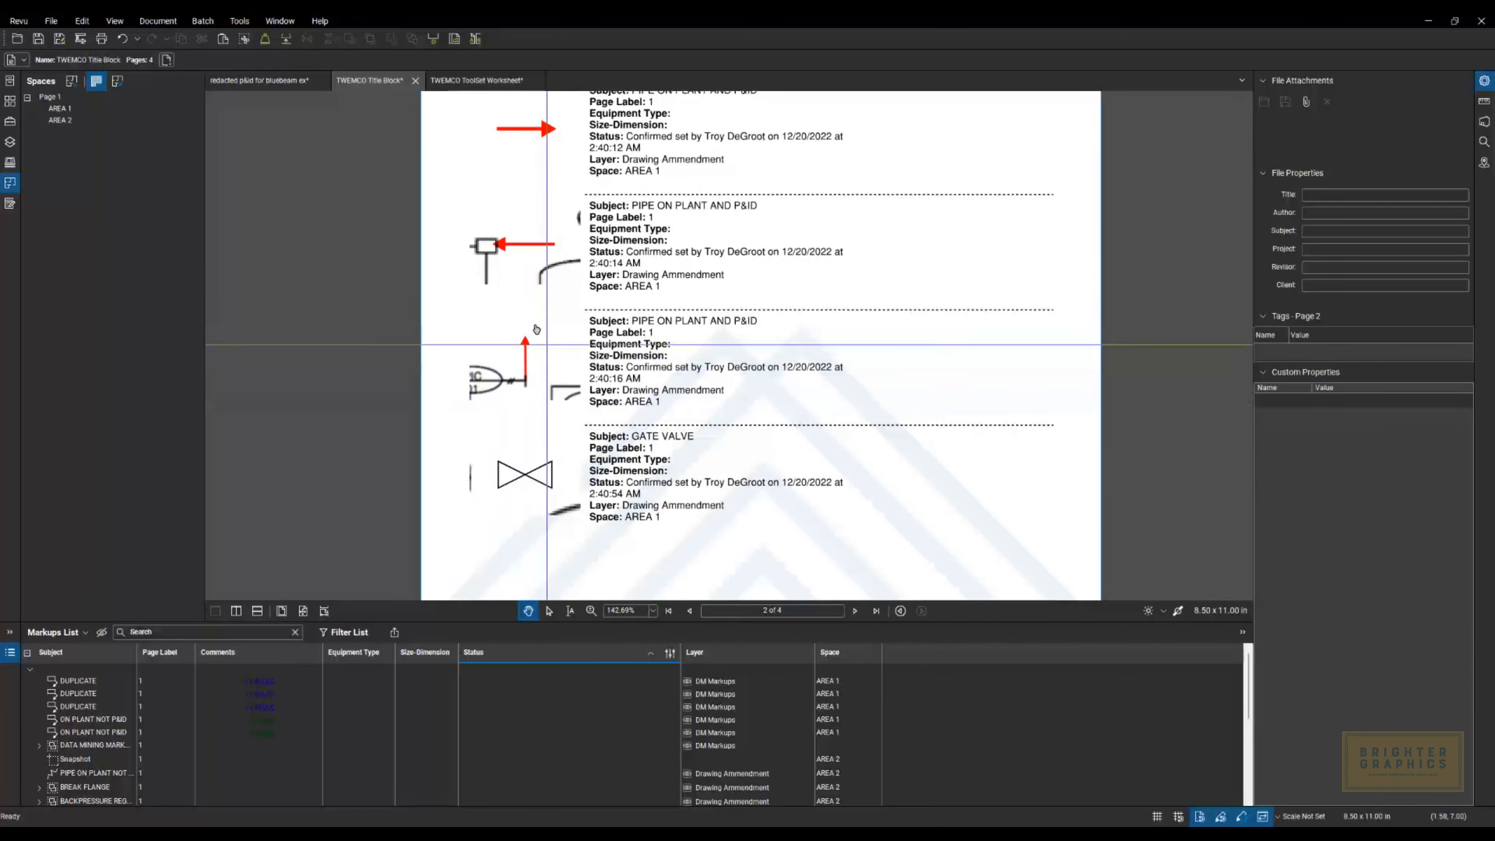
click(533, 365)
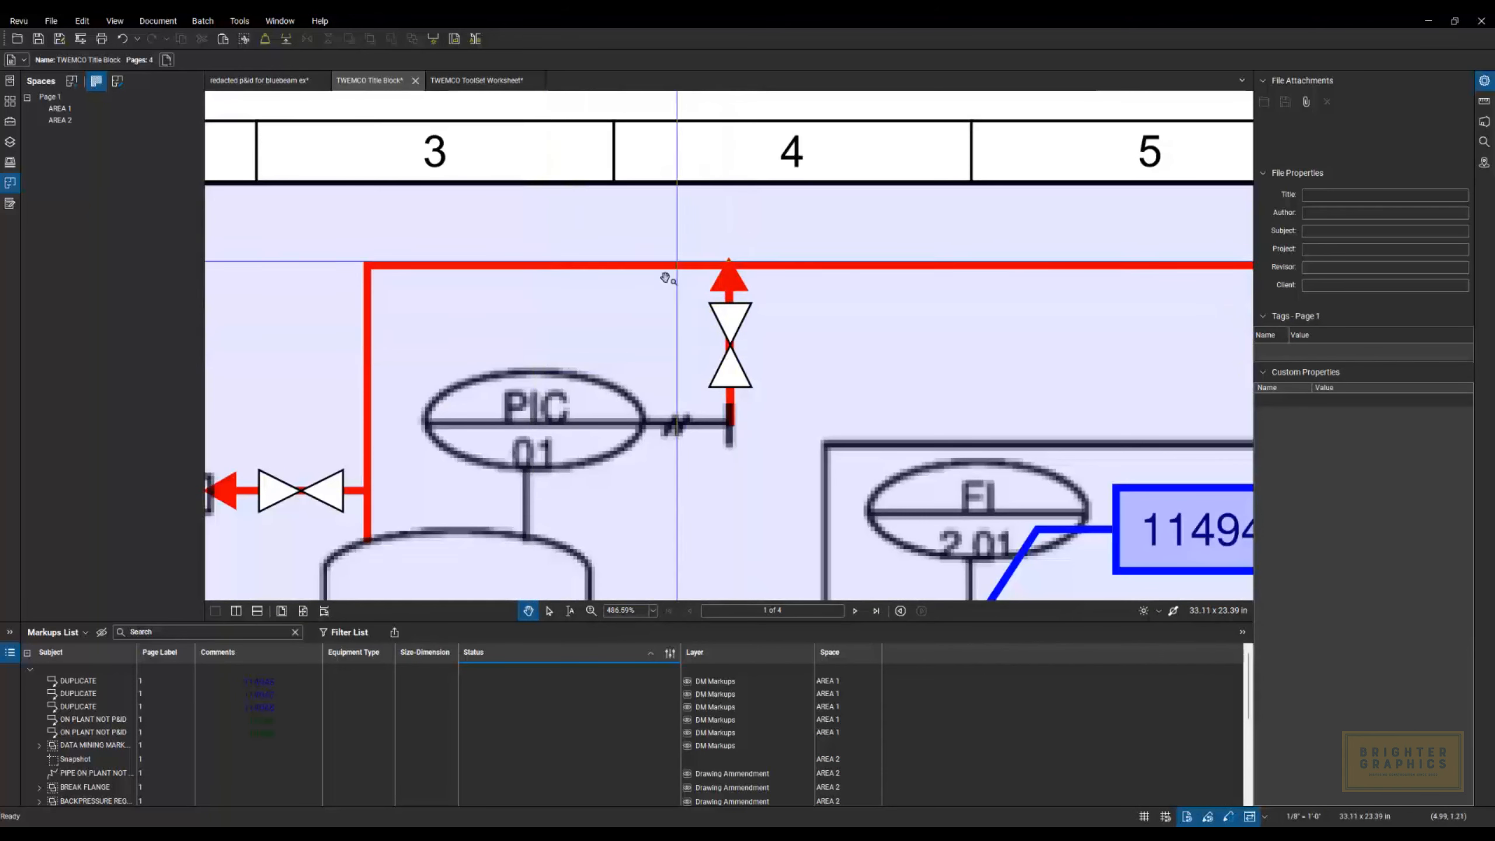
scroll(634, 445, down, 2)
scroll(634, 445, down, 1)
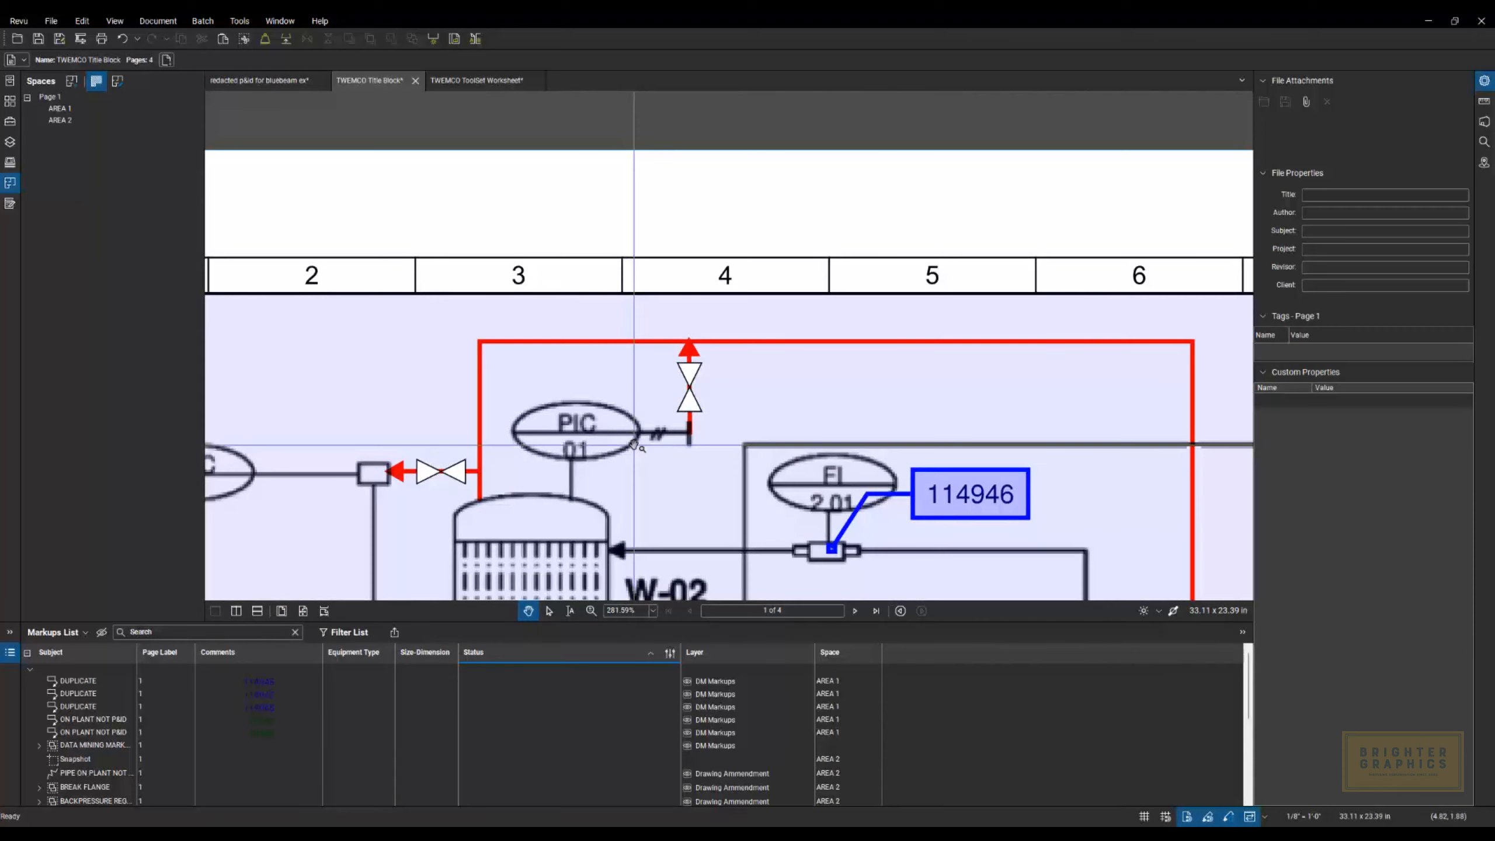
Show the page thumbnails and examine the AREA 1 markup entries on summary pages 4 and 3.
click(10, 103)
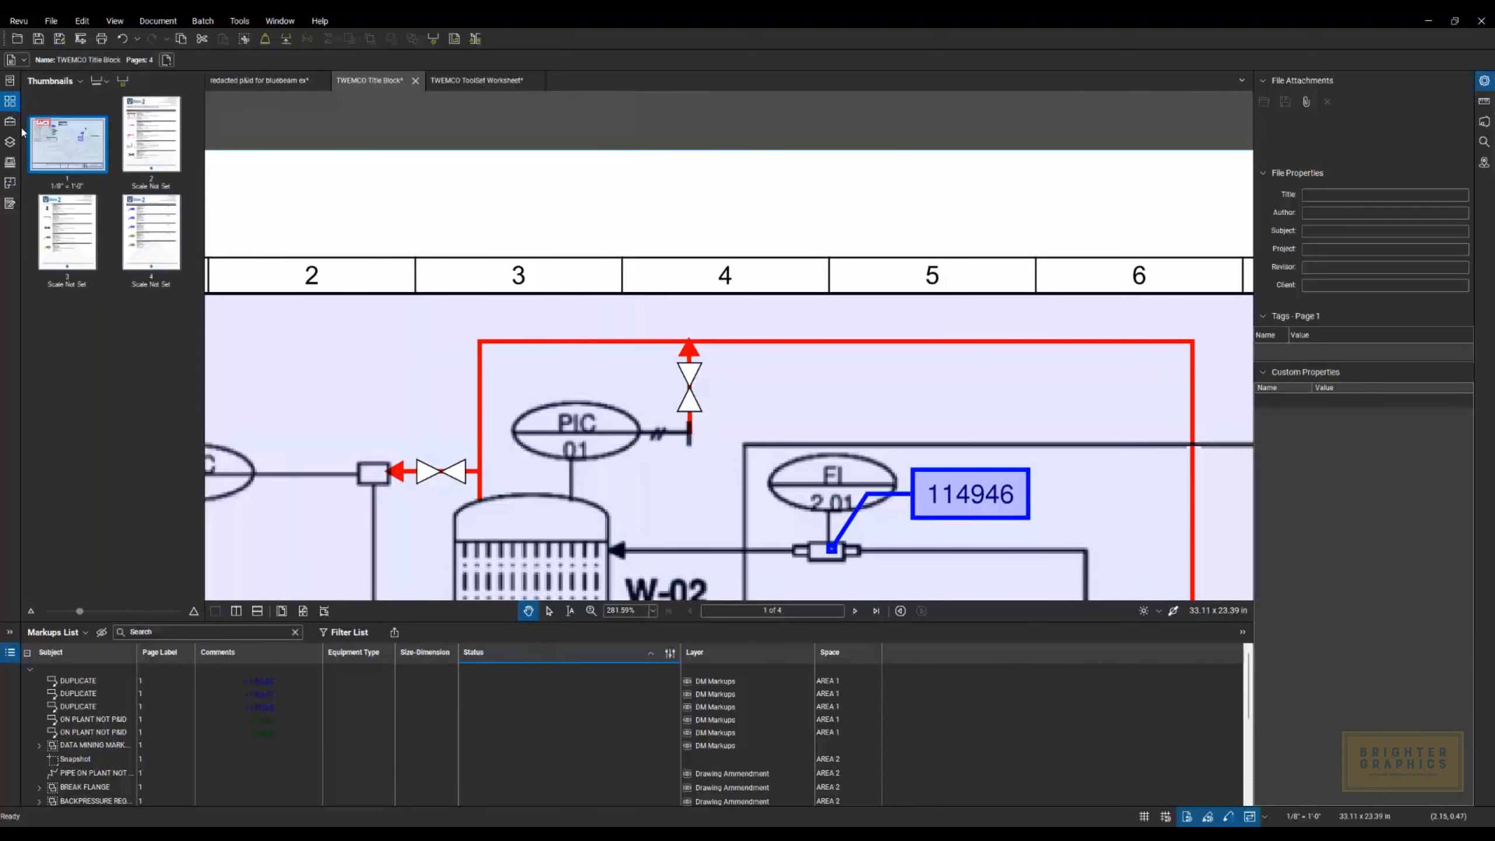
click(143, 227)
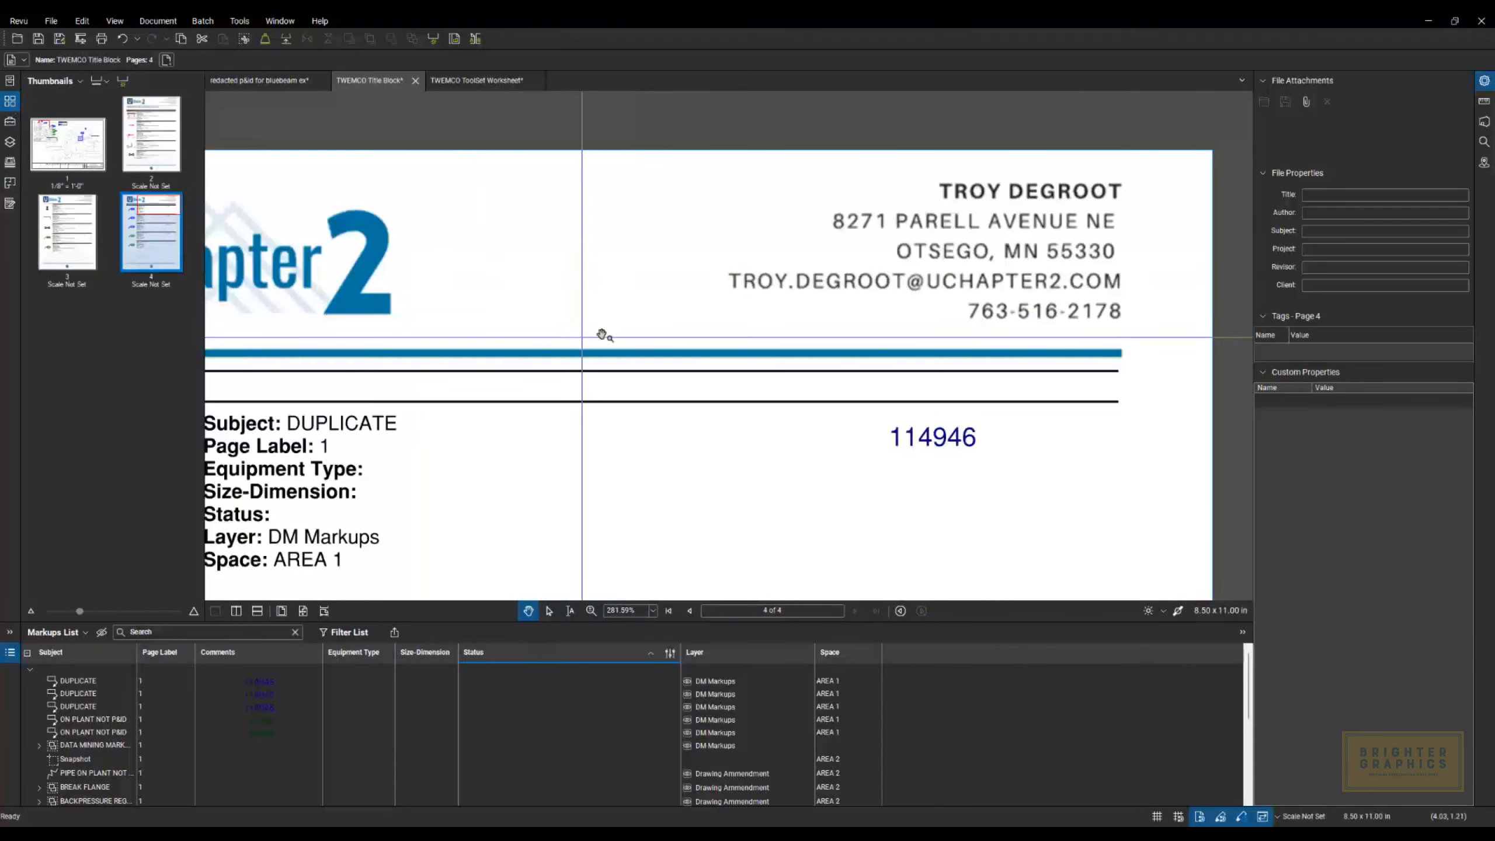
scroll(648, 324, down, 8)
scroll(633, 423, up, 3)
scroll(592, 428, up, 2)
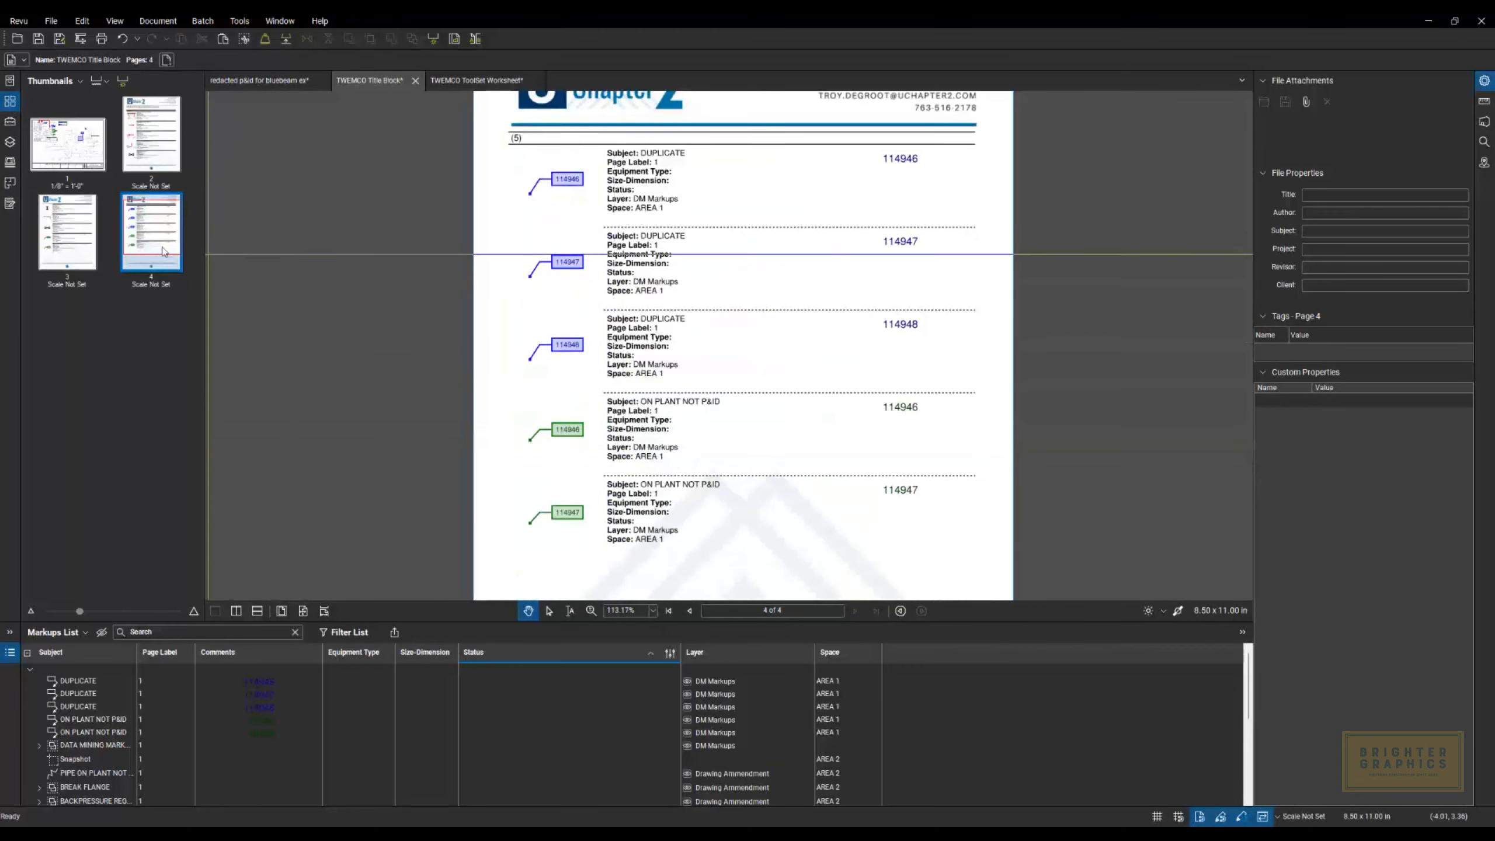
click(72, 244)
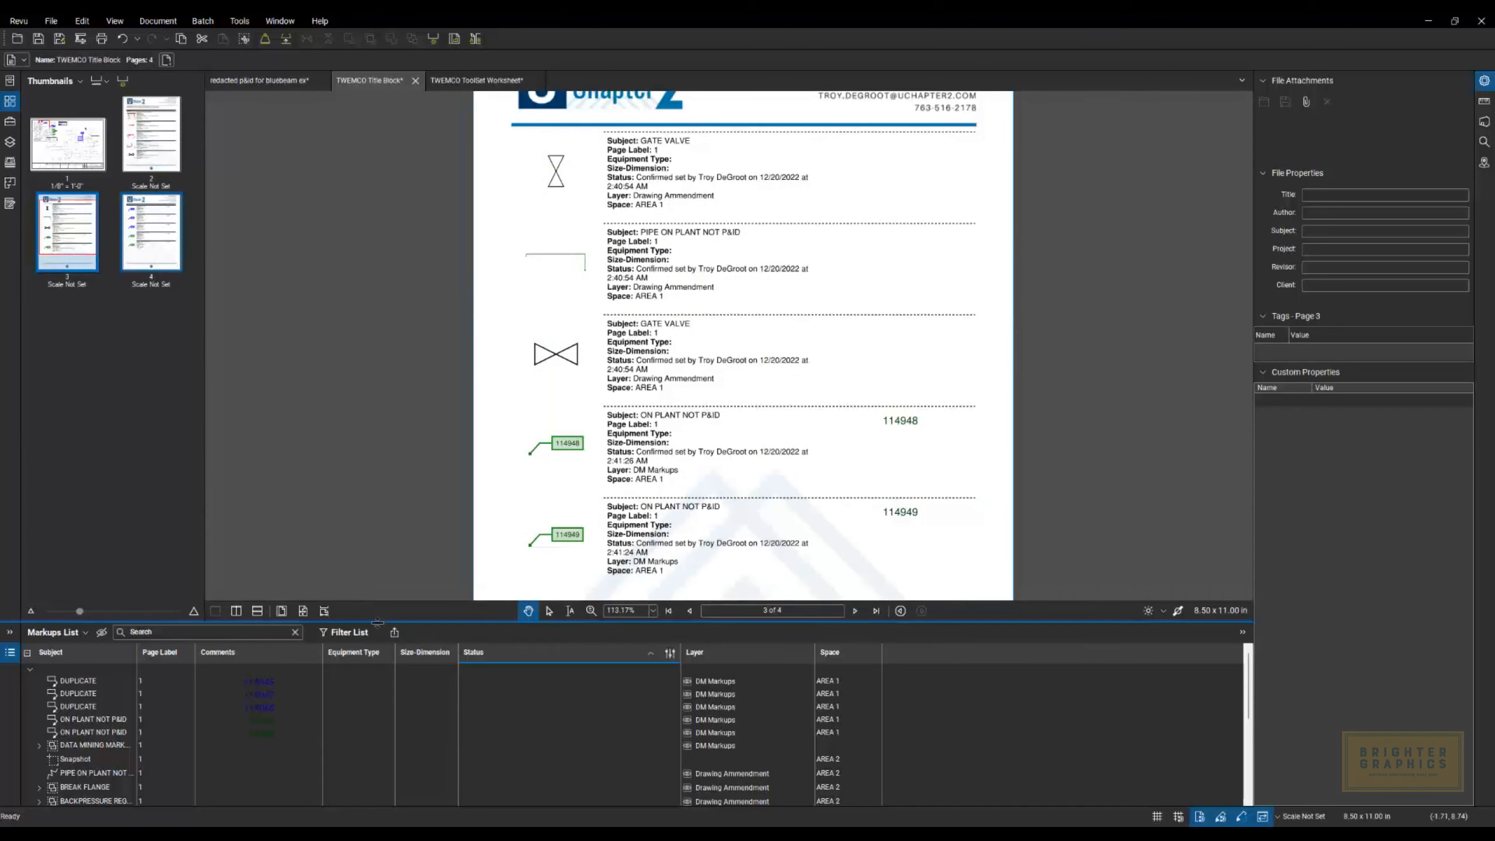
Export the Markups List as a CSV summary named TWEMCO Title Block and open it after creation.
click(395, 632)
click(430, 651)
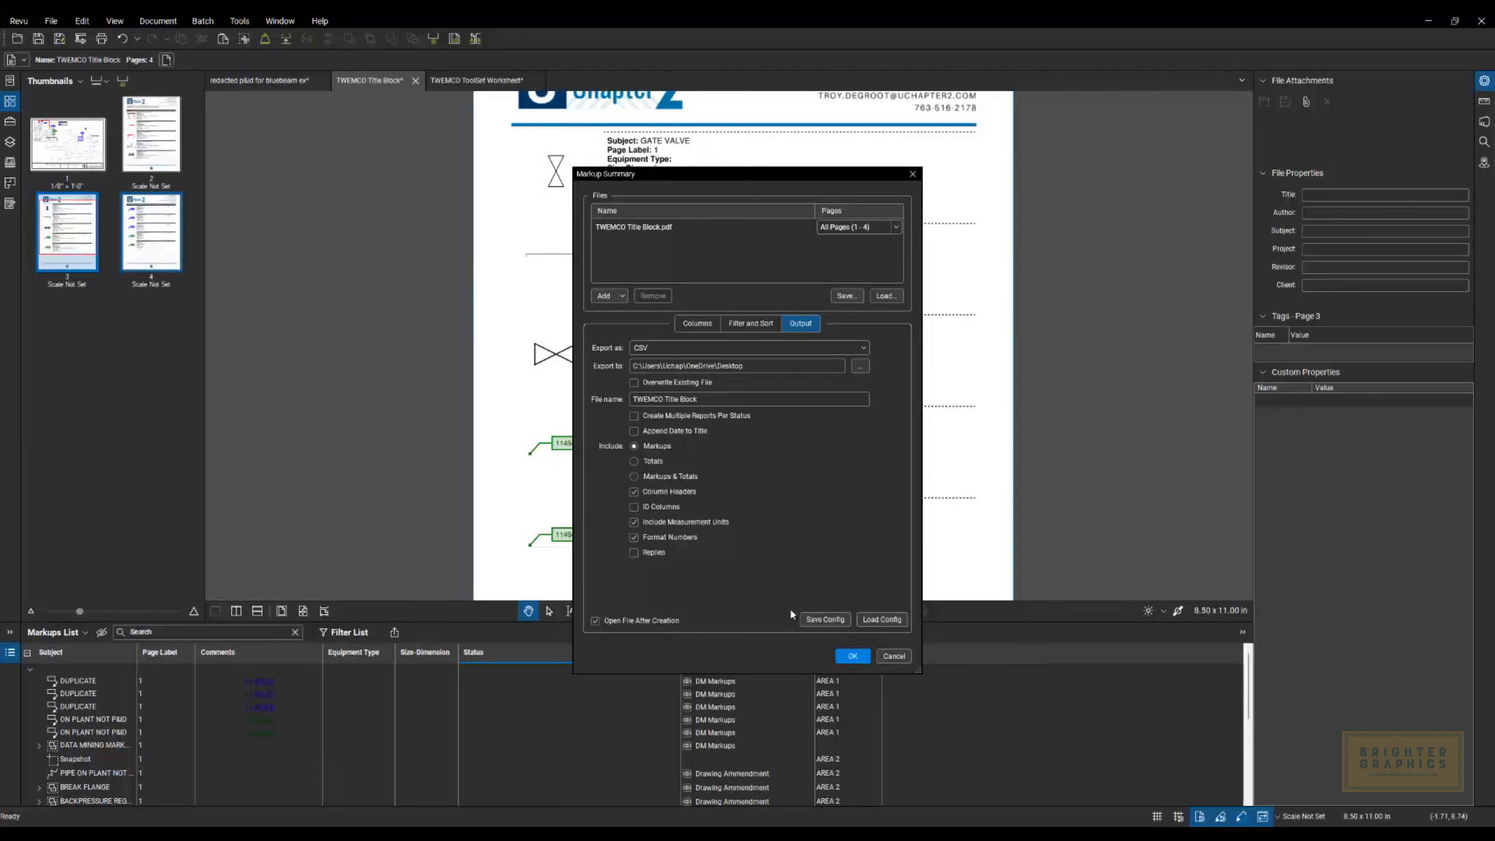
click(850, 654)
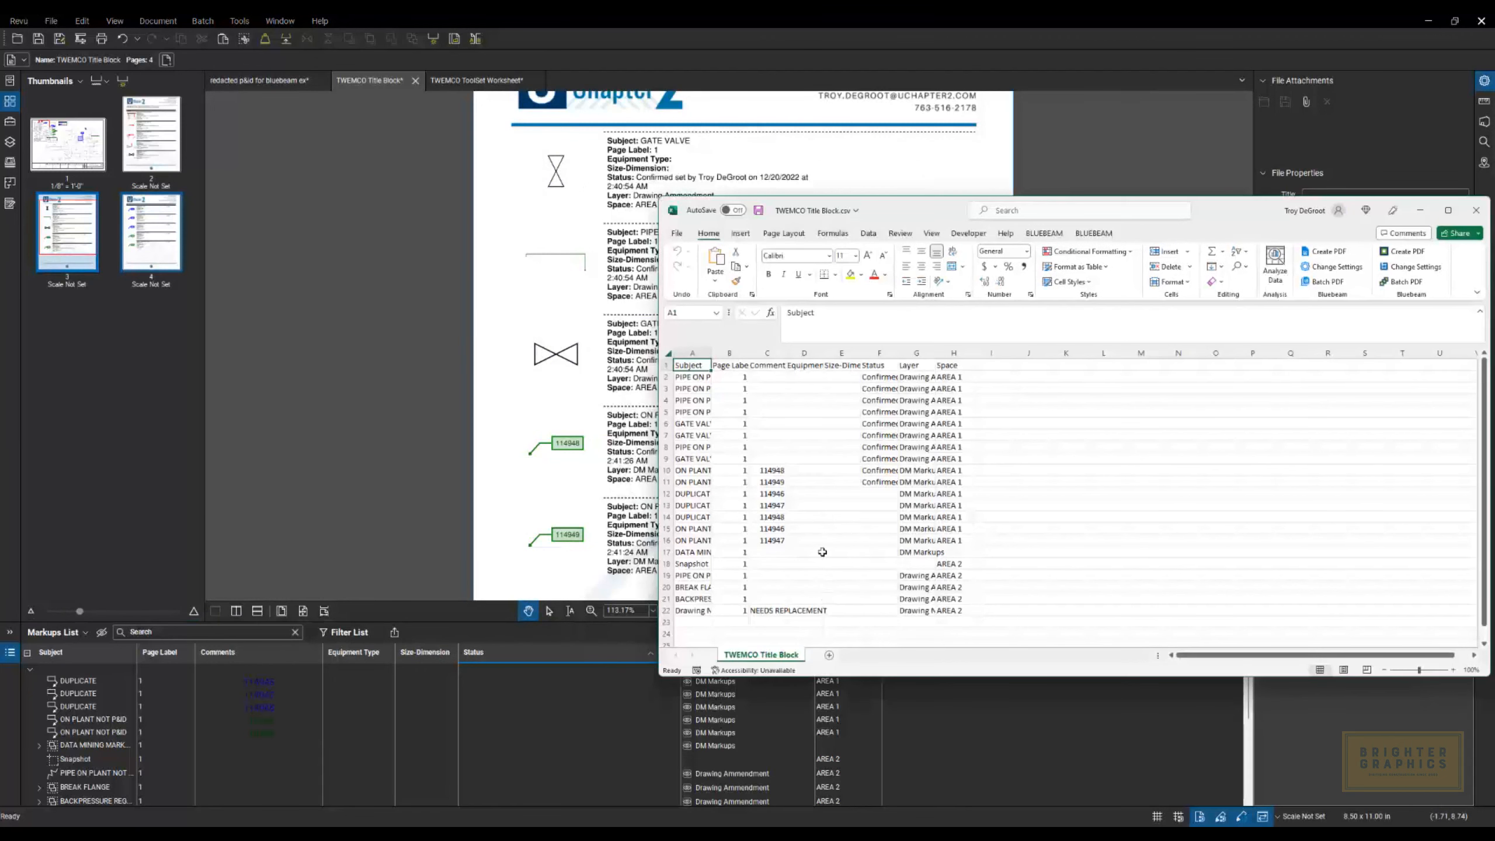
Select the whole TWEMCO Title Block sheet in Excel and fit all column widths to their contents.
click(668, 354)
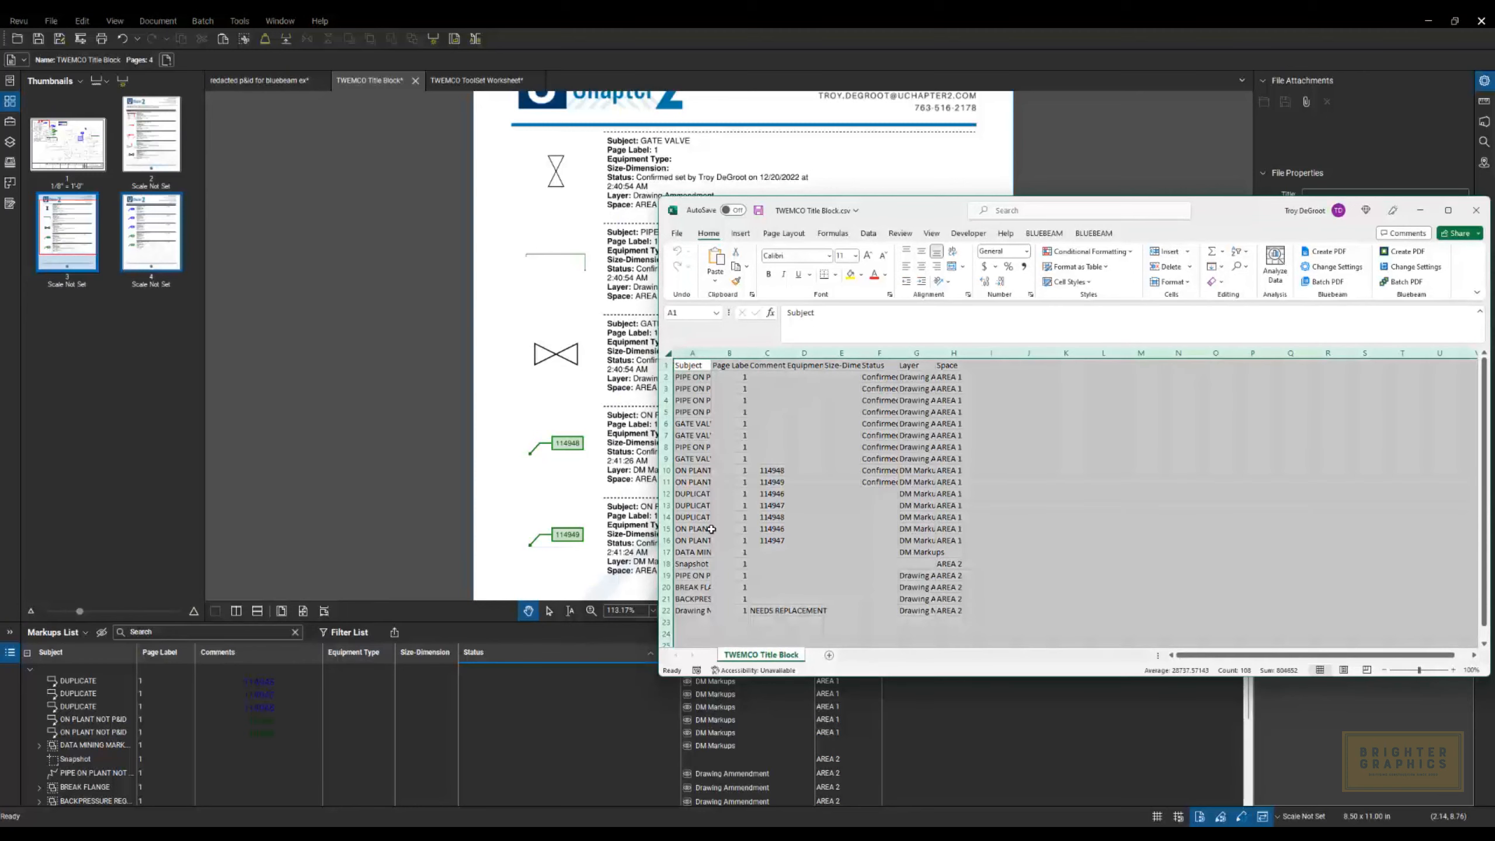
drag(711, 352, 712, 352)
double_click(711, 352)
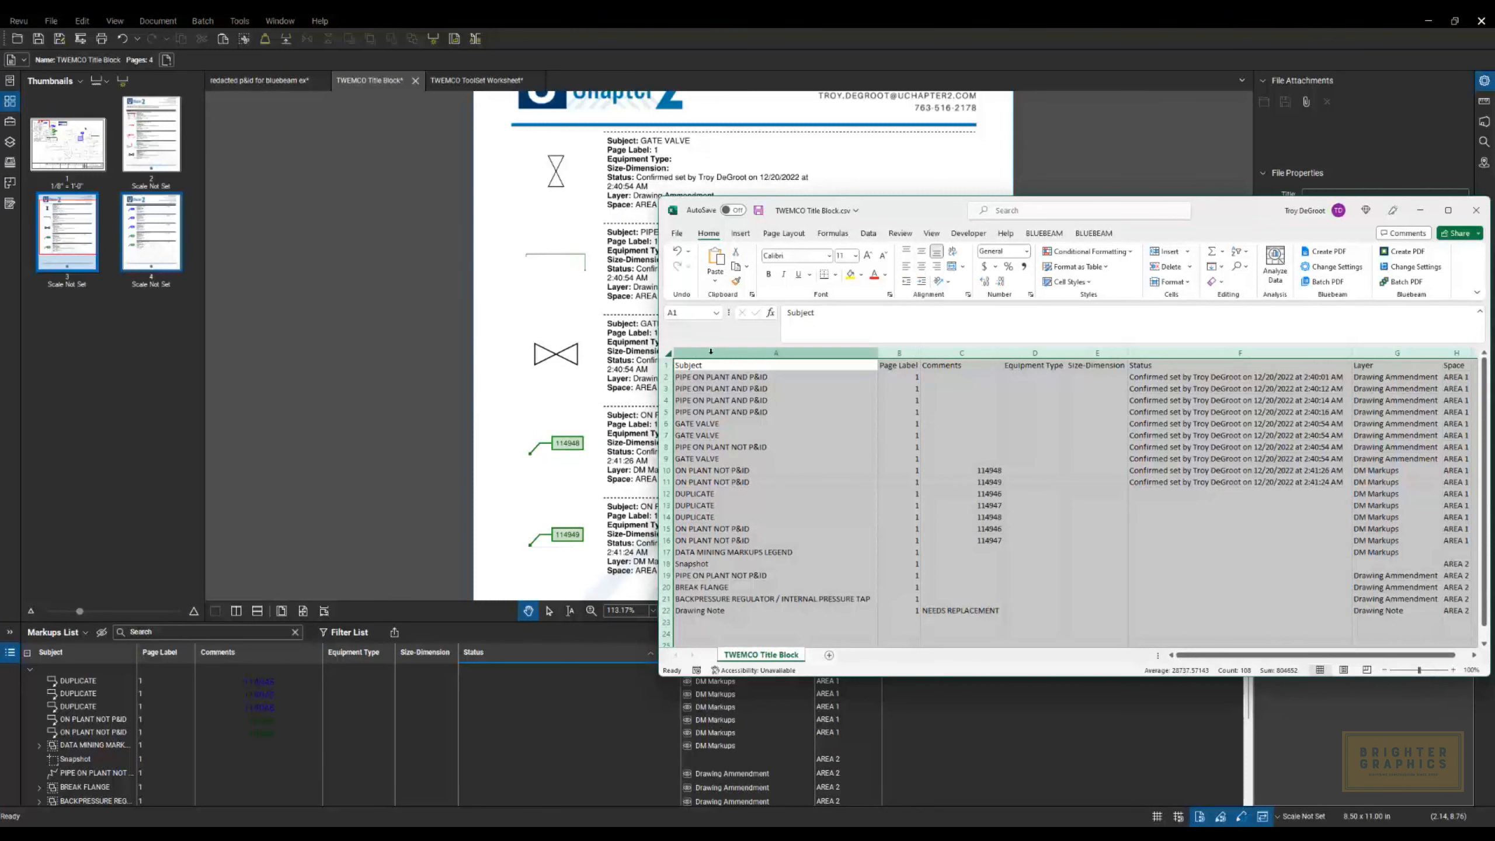
drag(1259, 655, 979, 670)
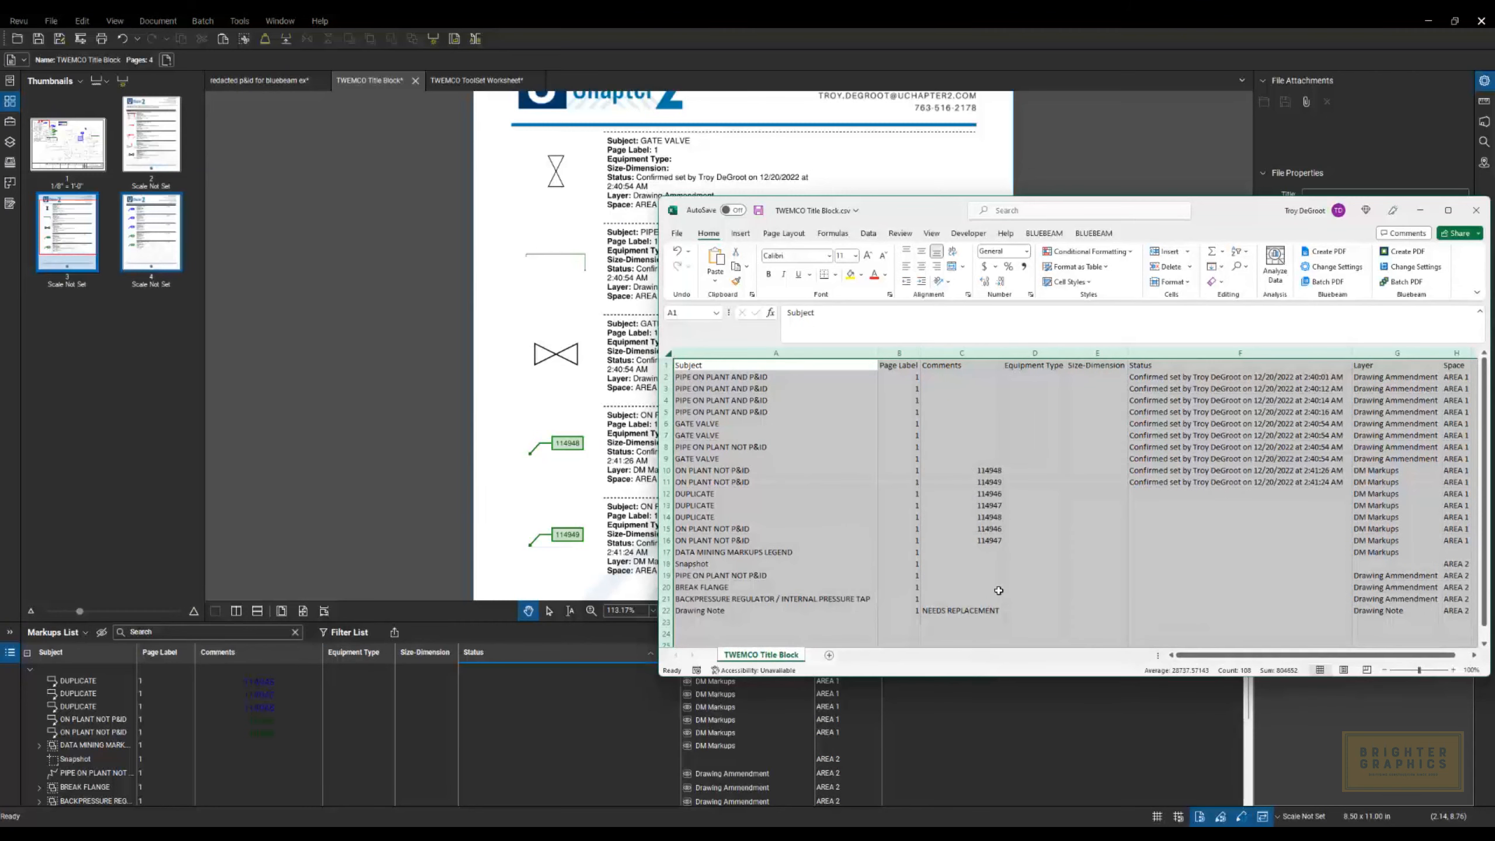